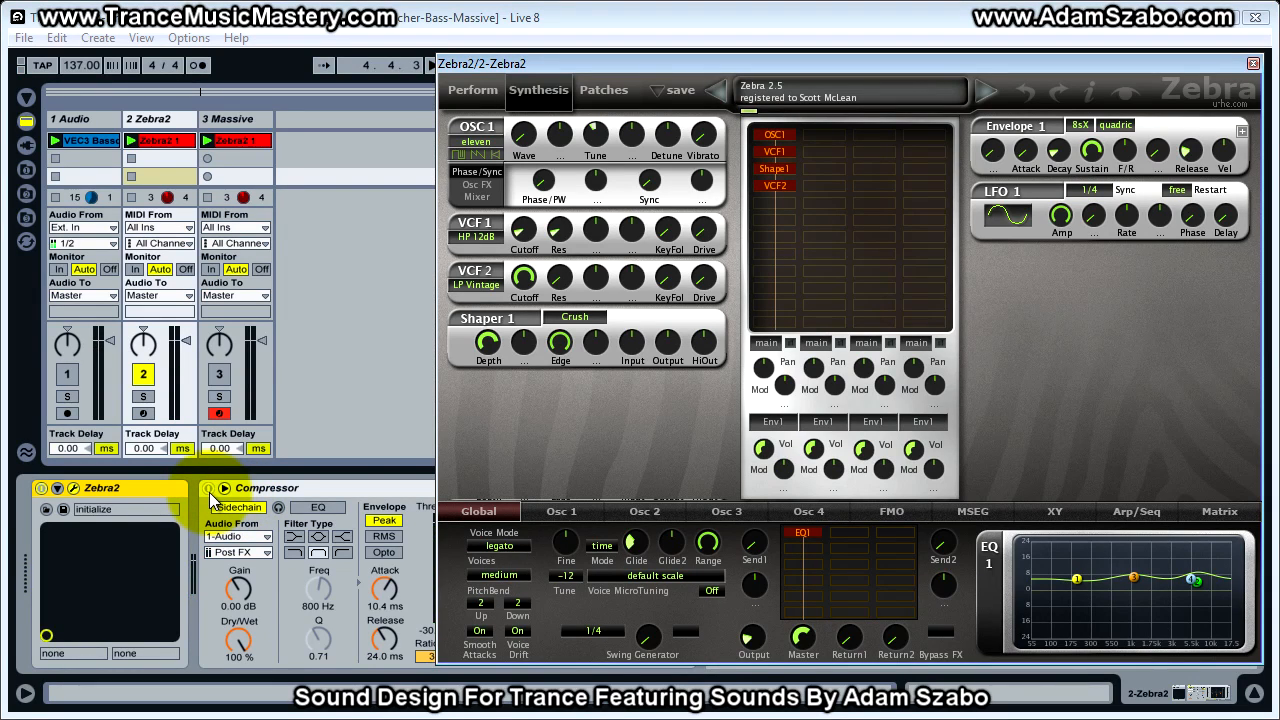
# Step: Turn off the sidechain compressor on the Zebra2 track
pyautogui.click(208, 489)
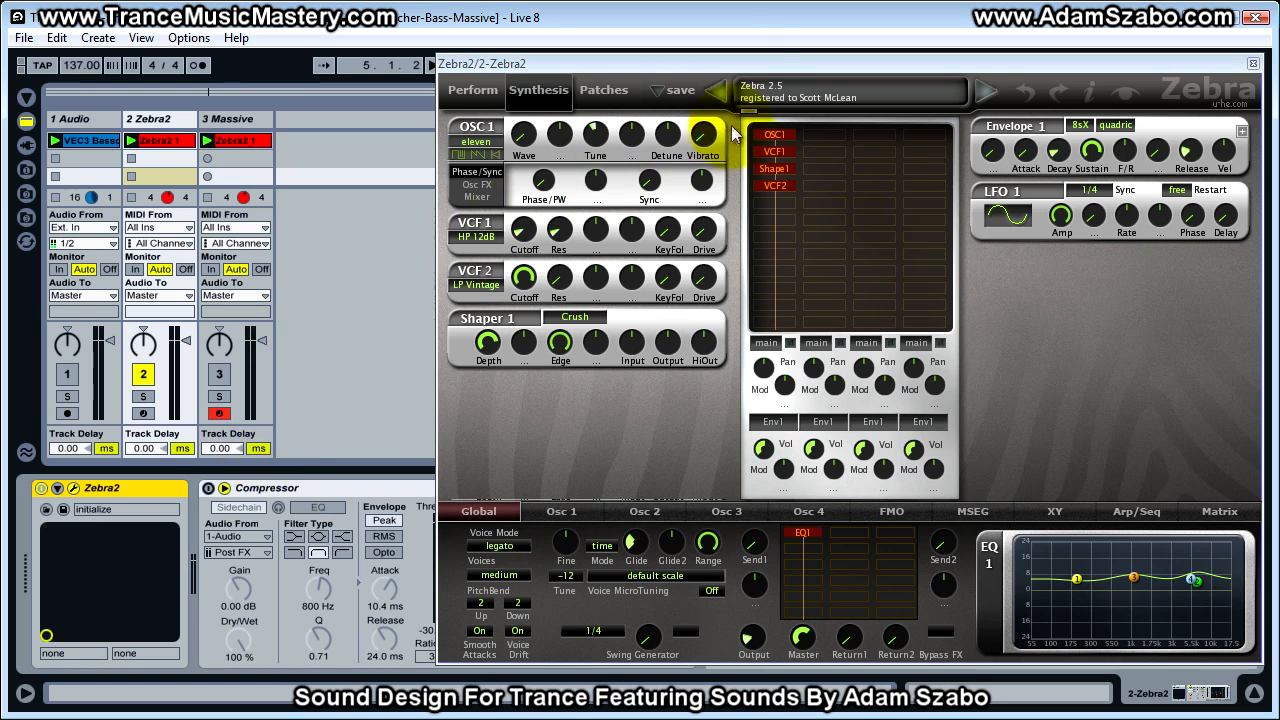
pyautogui.moveTo(743, 63); pyautogui.dragTo(599, 70)
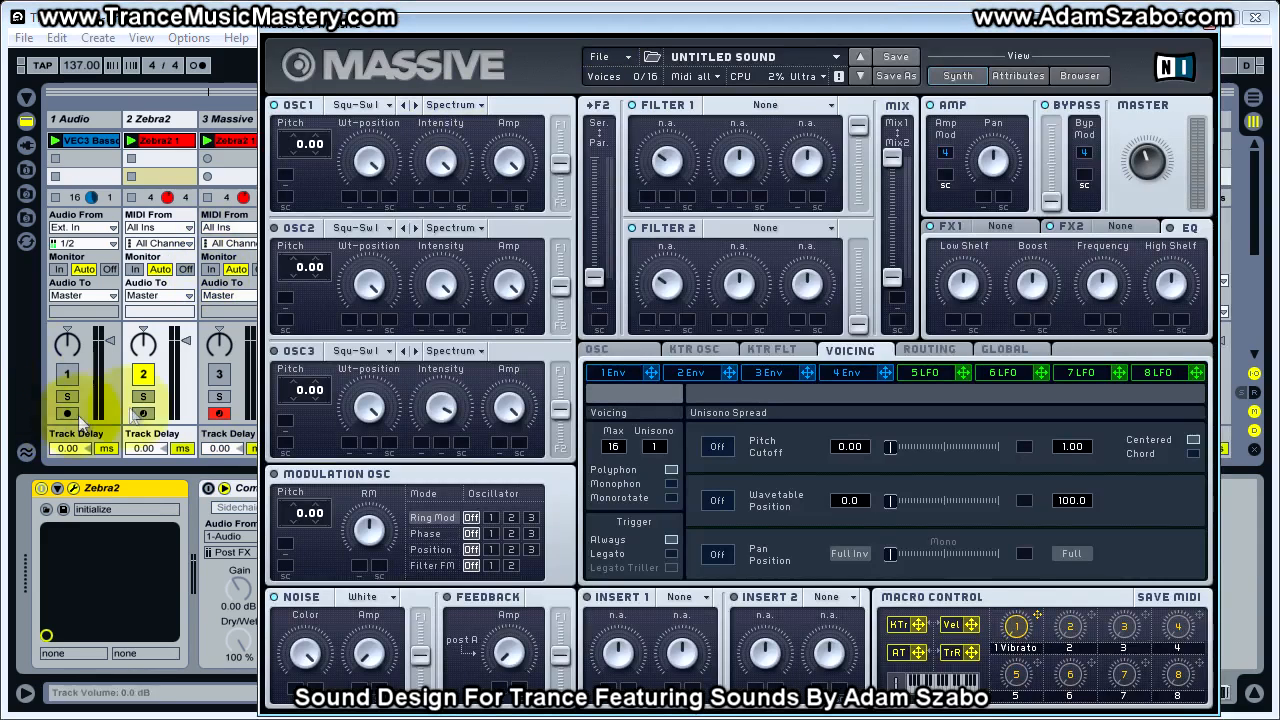
# Step: Arm the Zebra2 track for recording and solo the Massive track
pyautogui.click(143, 413)
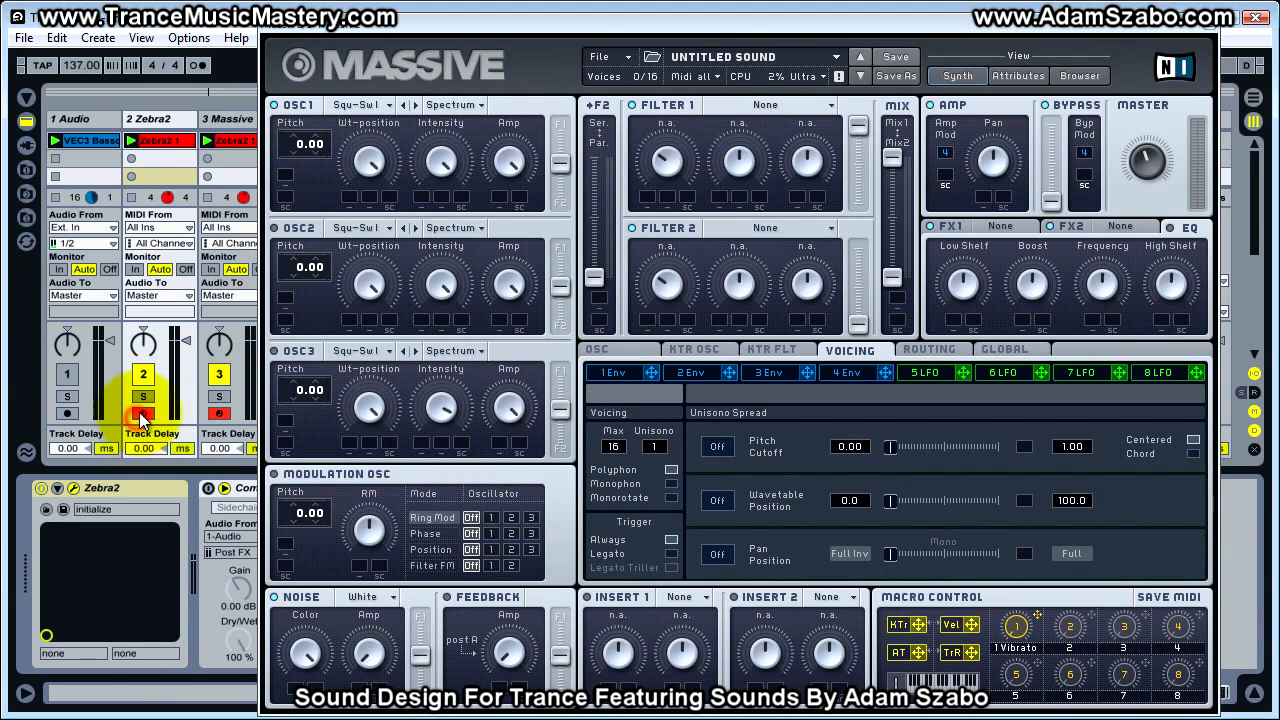
pyautogui.click(219, 396)
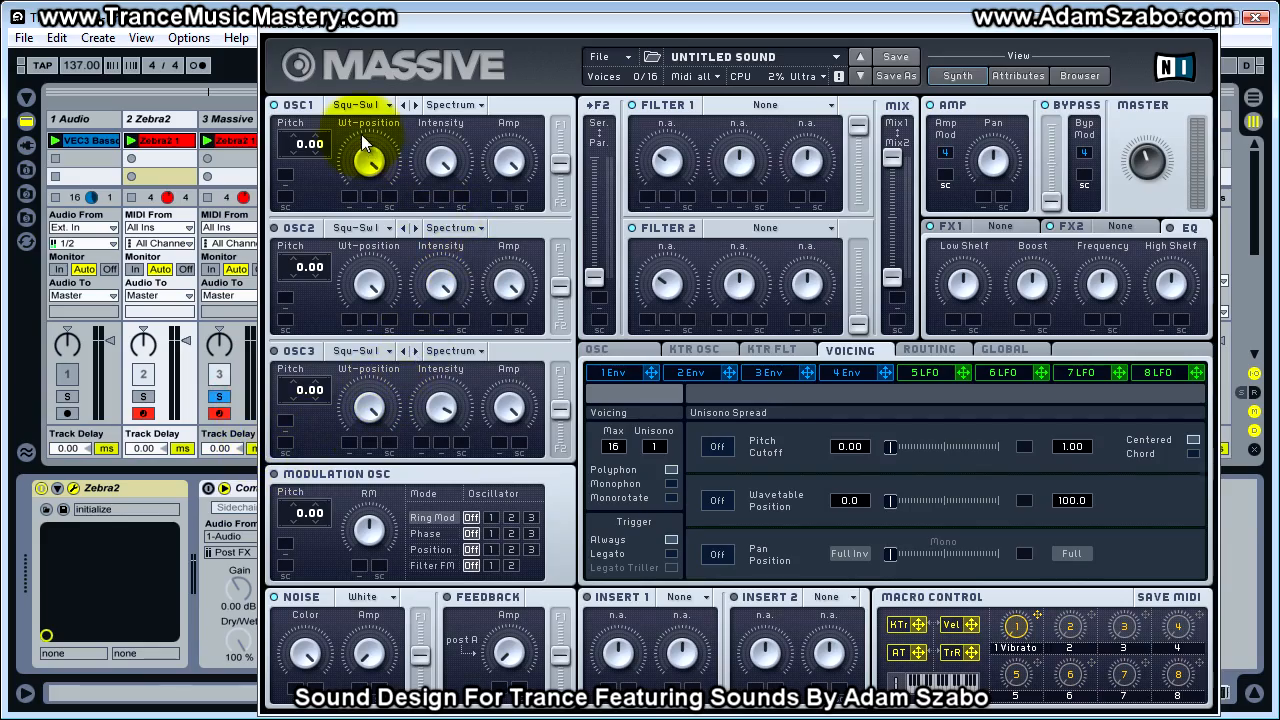
# Step: Set the wavetable of Massive's OSC1 to Pulse-Saw PWM
pyautogui.moveTo(493, 22); pyautogui.dragTo(533, 16)
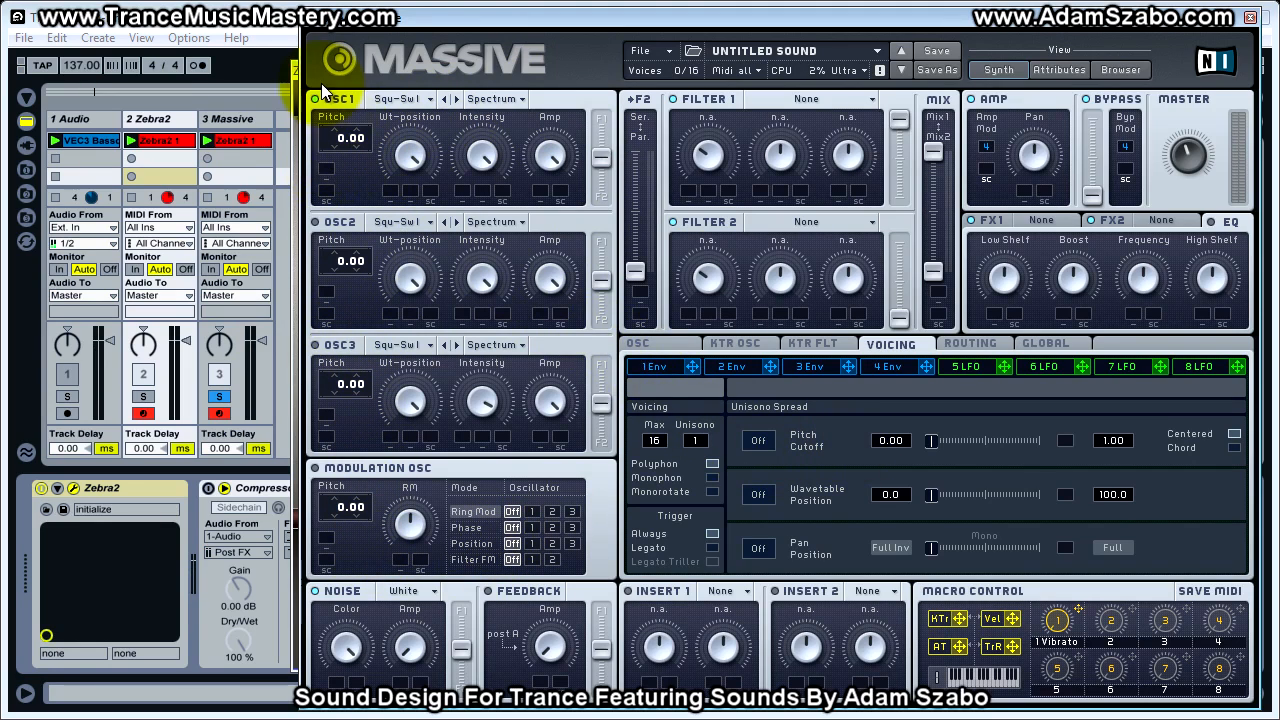
pyautogui.click(397, 99)
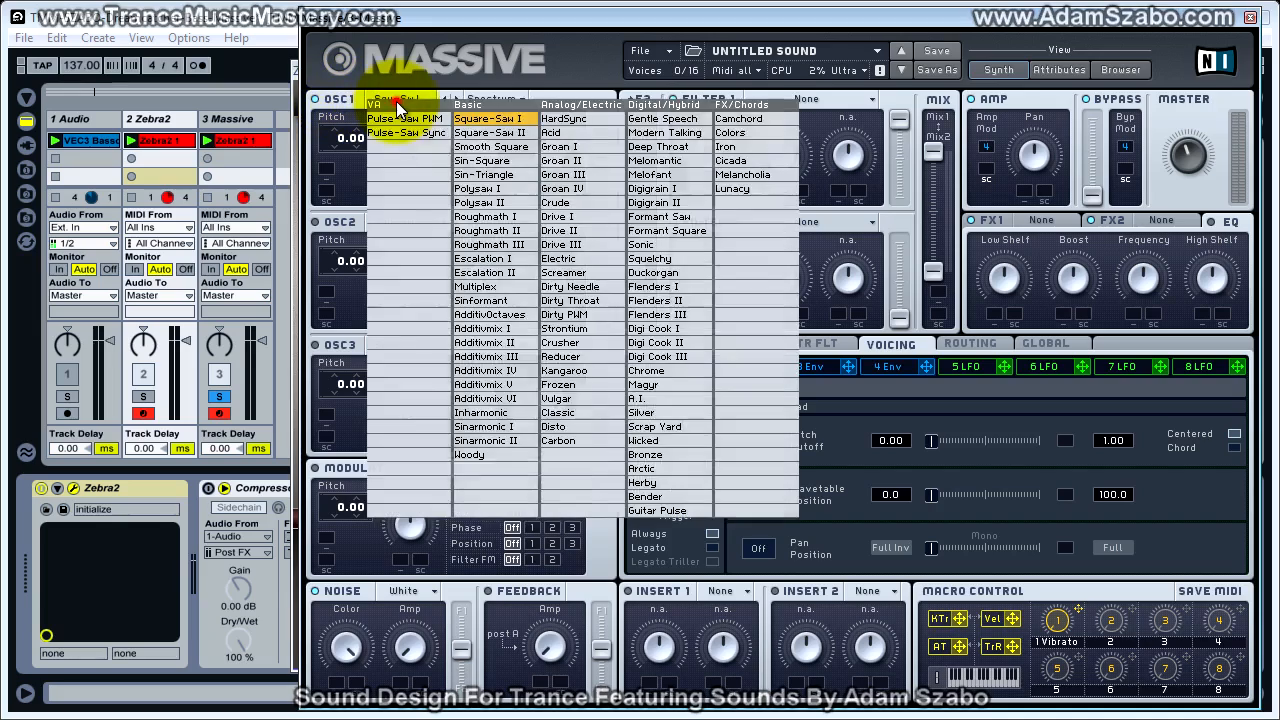
pyautogui.click(415, 120)
# Step: Switch to Zebra2 and bypass its EQ1, VCF2, Shape1 and VCF1 modules, leaving OSC1 active and selected
pyautogui.moveTo(452, 12); pyautogui.dragTo(1067, 36)
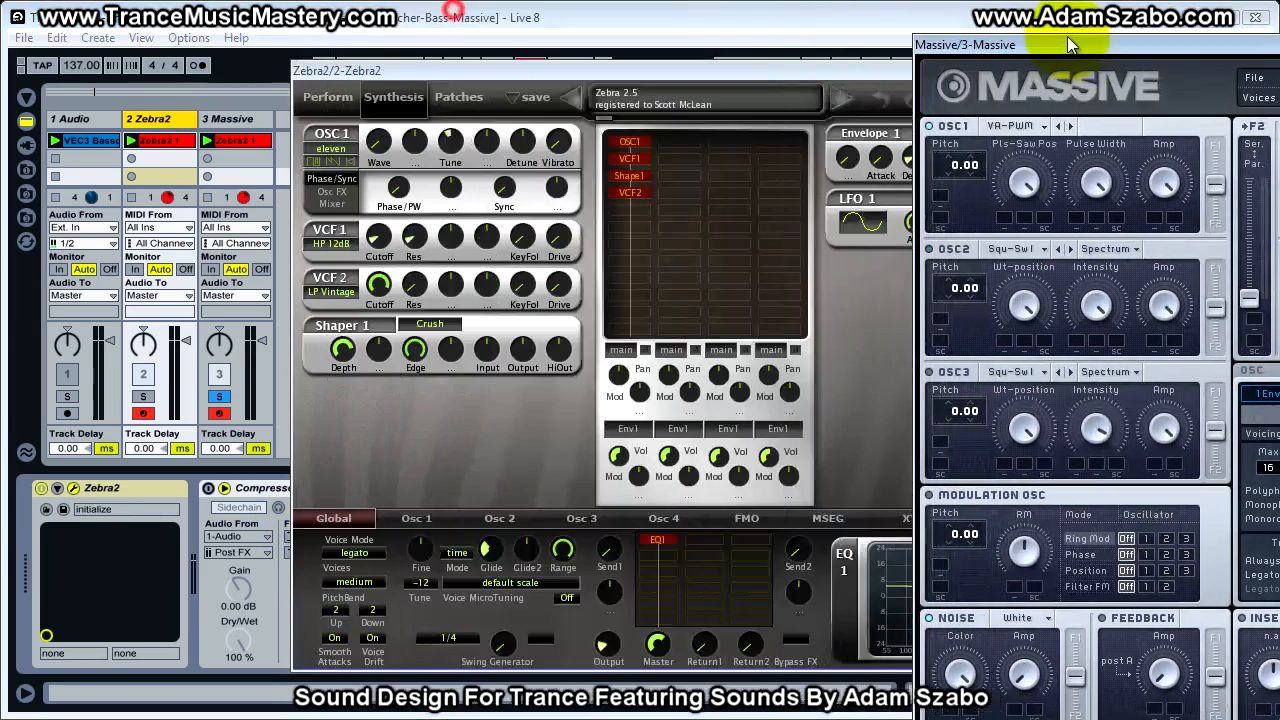
pyautogui.moveTo(660, 74); pyautogui.dragTo(500, 78)
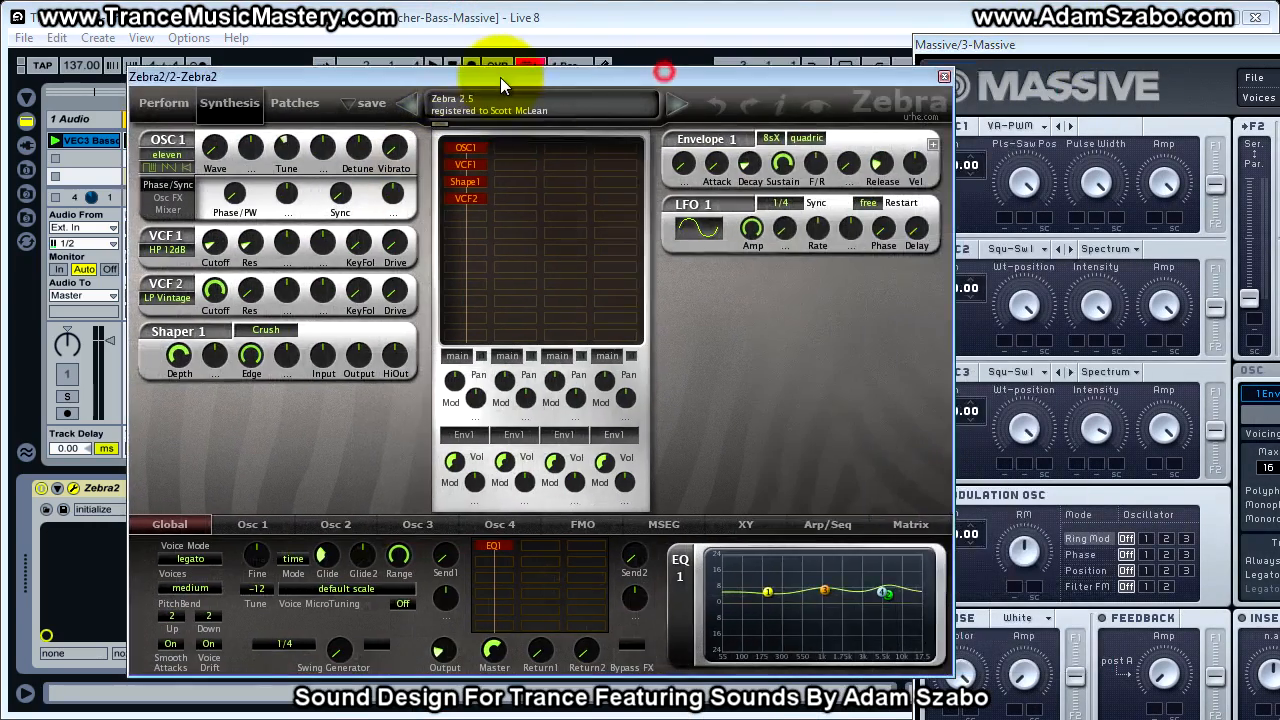
pyautogui.doubleClick(489, 548)
pyautogui.doubleClick(471, 198)
pyautogui.doubleClick(470, 183)
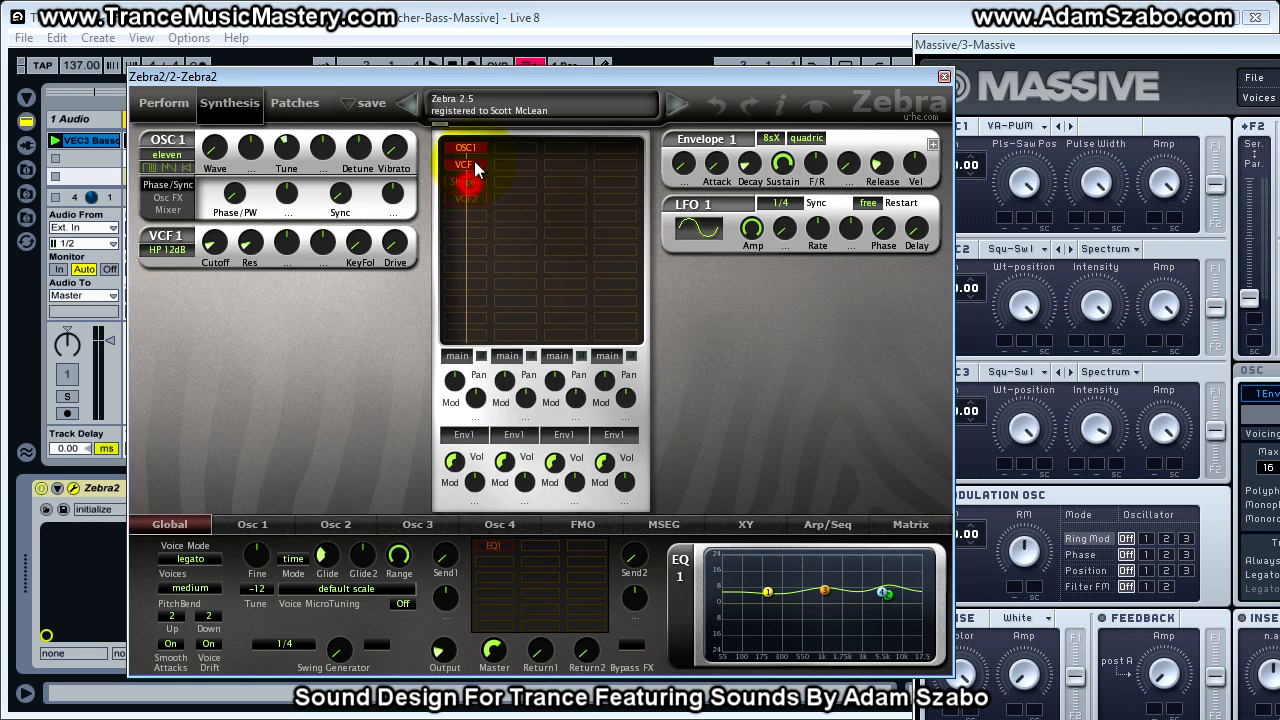
pyautogui.doubleClick(468, 166)
pyautogui.click(468, 147)
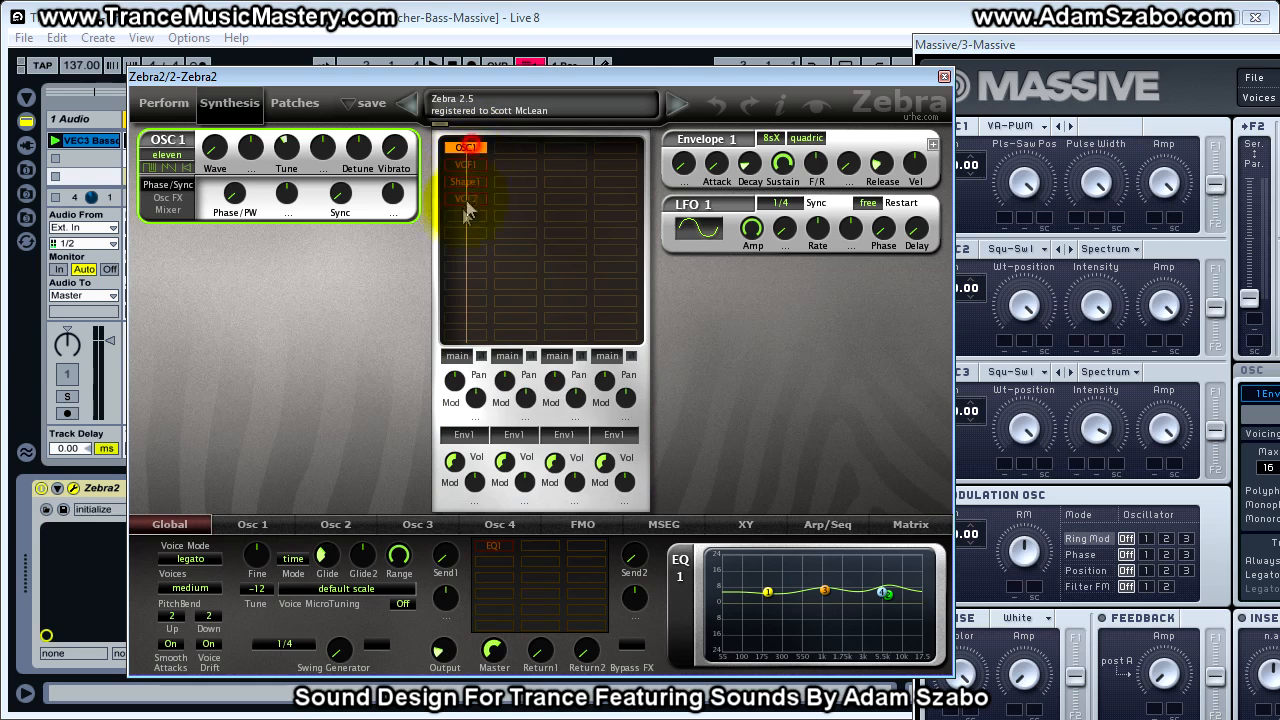
pyautogui.doubleClick(499, 548)
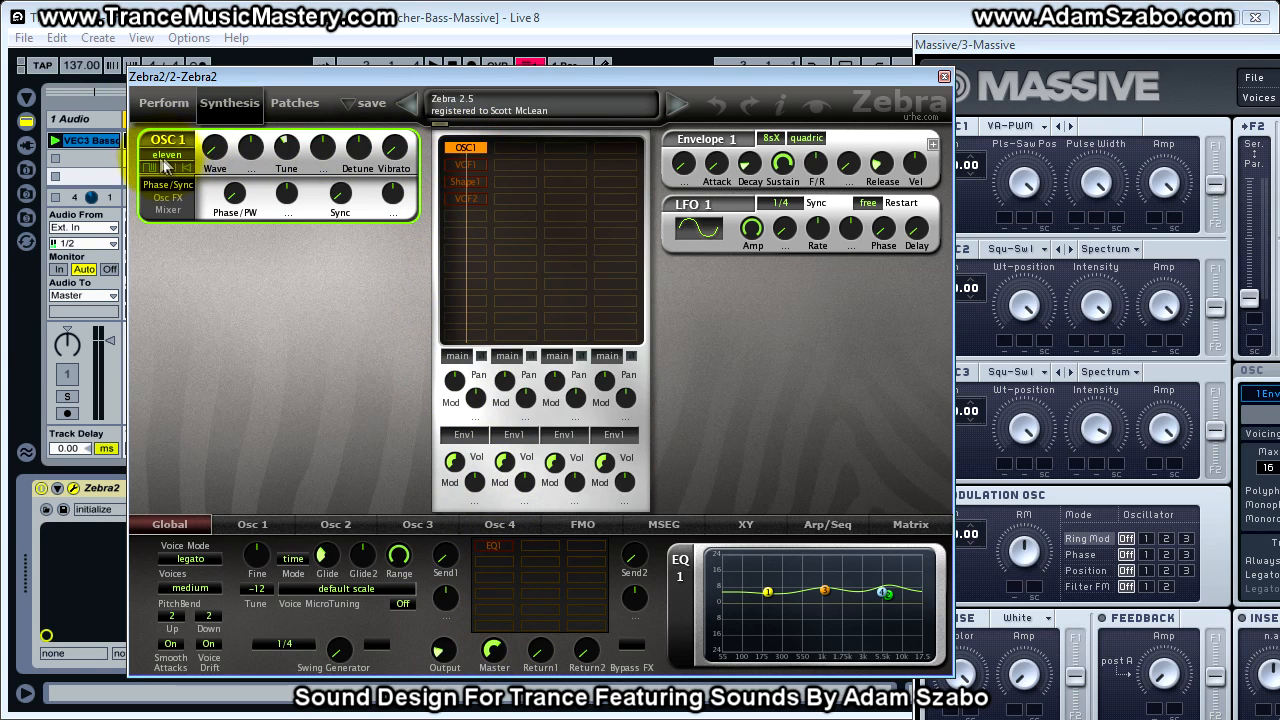
# Step: Check OSC1's waveform and tuning in Zebra2, as well as the synth's global tune
pyautogui.click(252, 524)
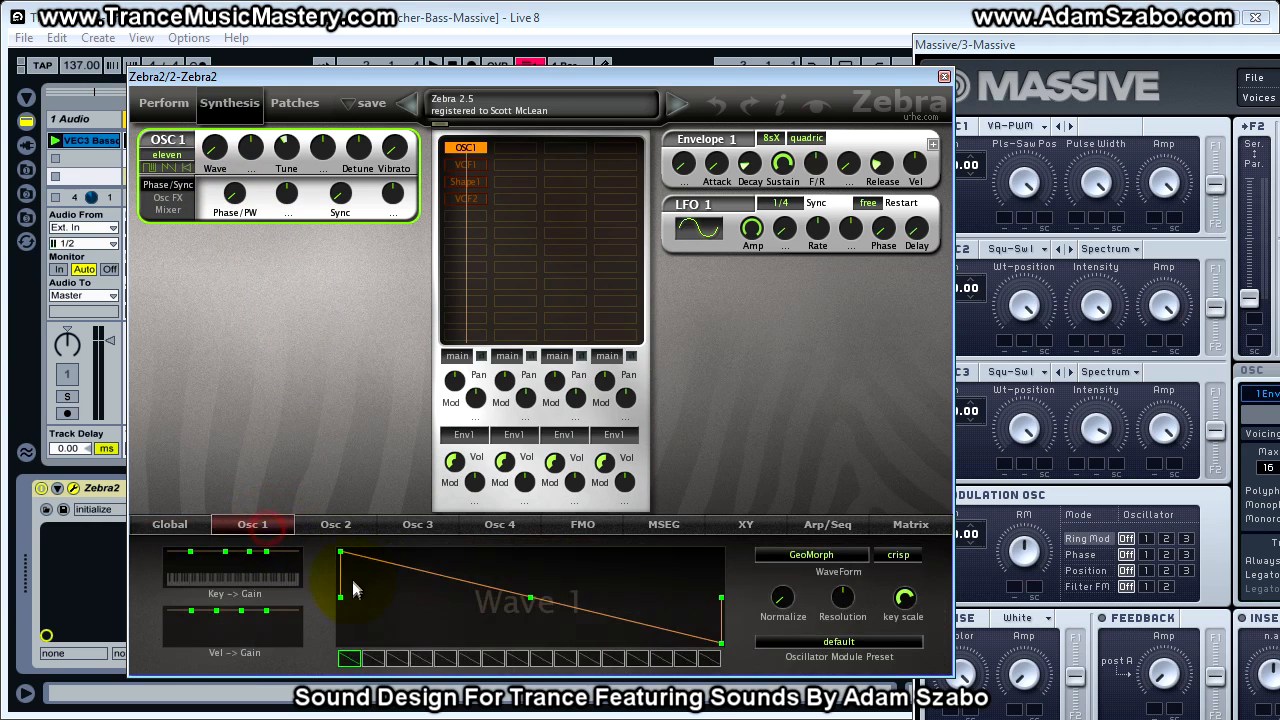
pyautogui.click(287, 150)
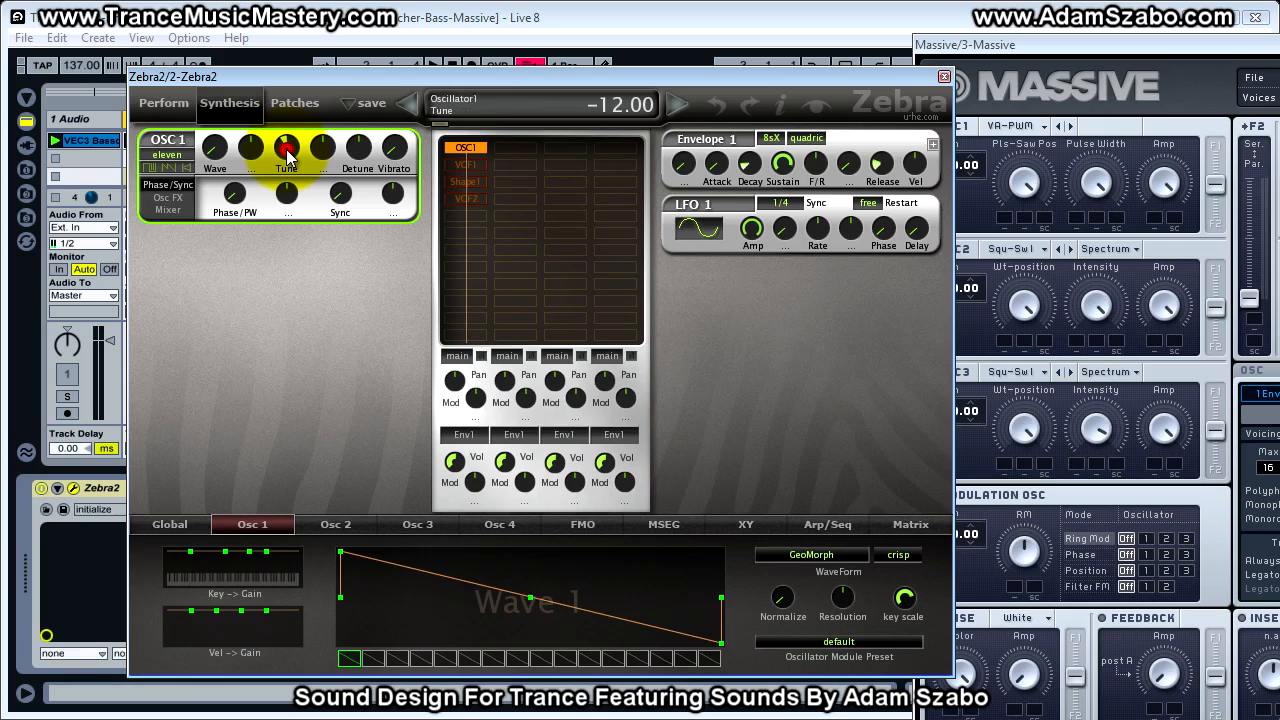
pyautogui.click(170, 524)
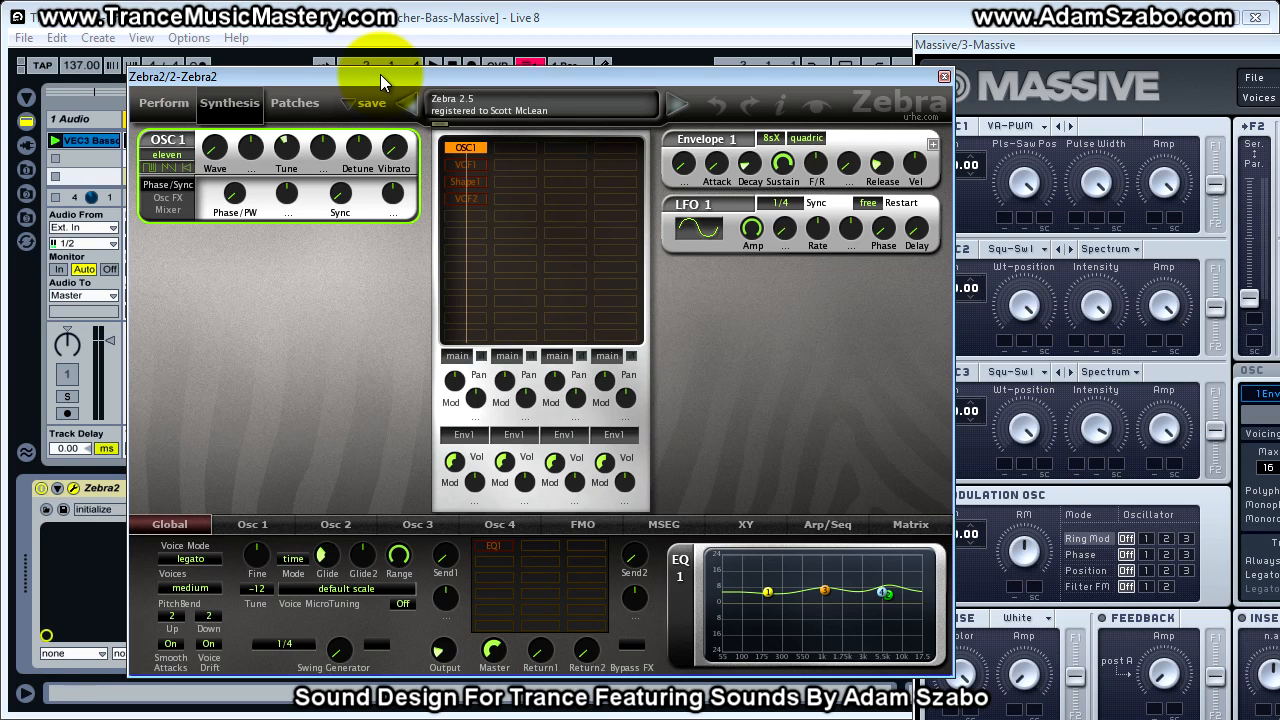
# Step: Bring Massive to the front and check its global tune setting
pyautogui.moveTo(380, 74); pyautogui.dragTo(497, 76)
pyautogui.moveTo(1080, 44); pyautogui.dragTo(383, 21)
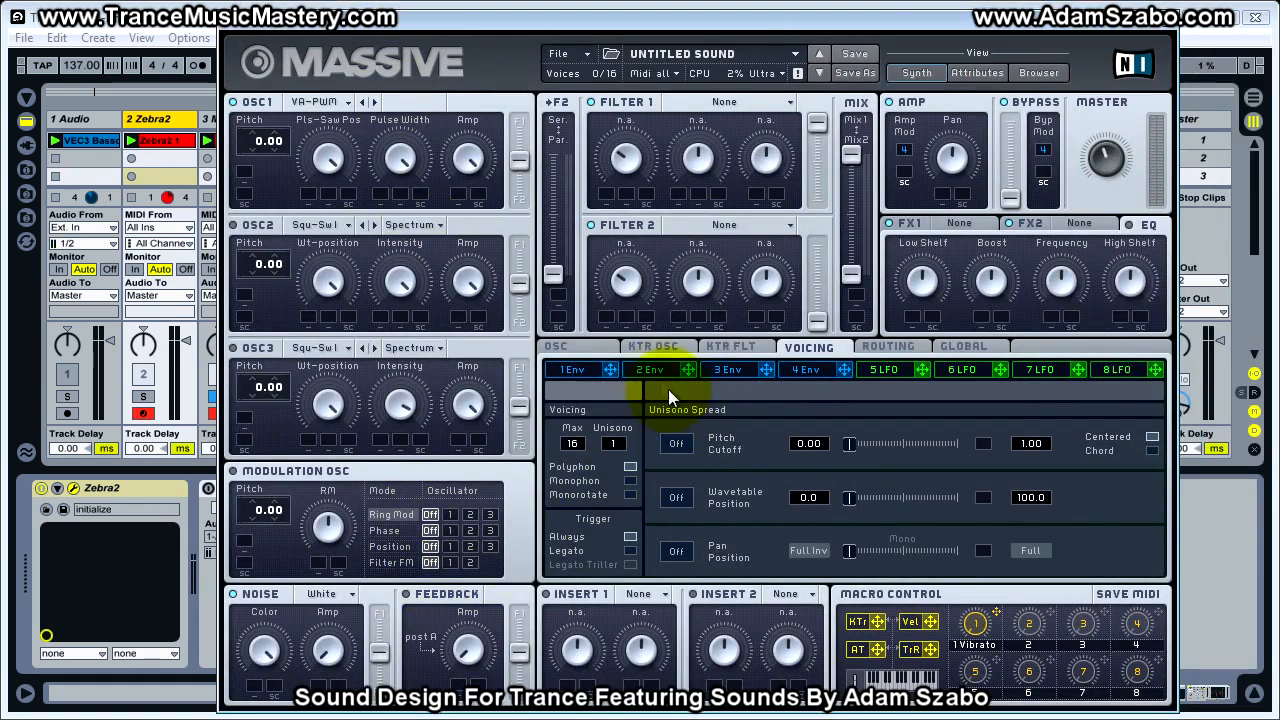
pyautogui.click(962, 347)
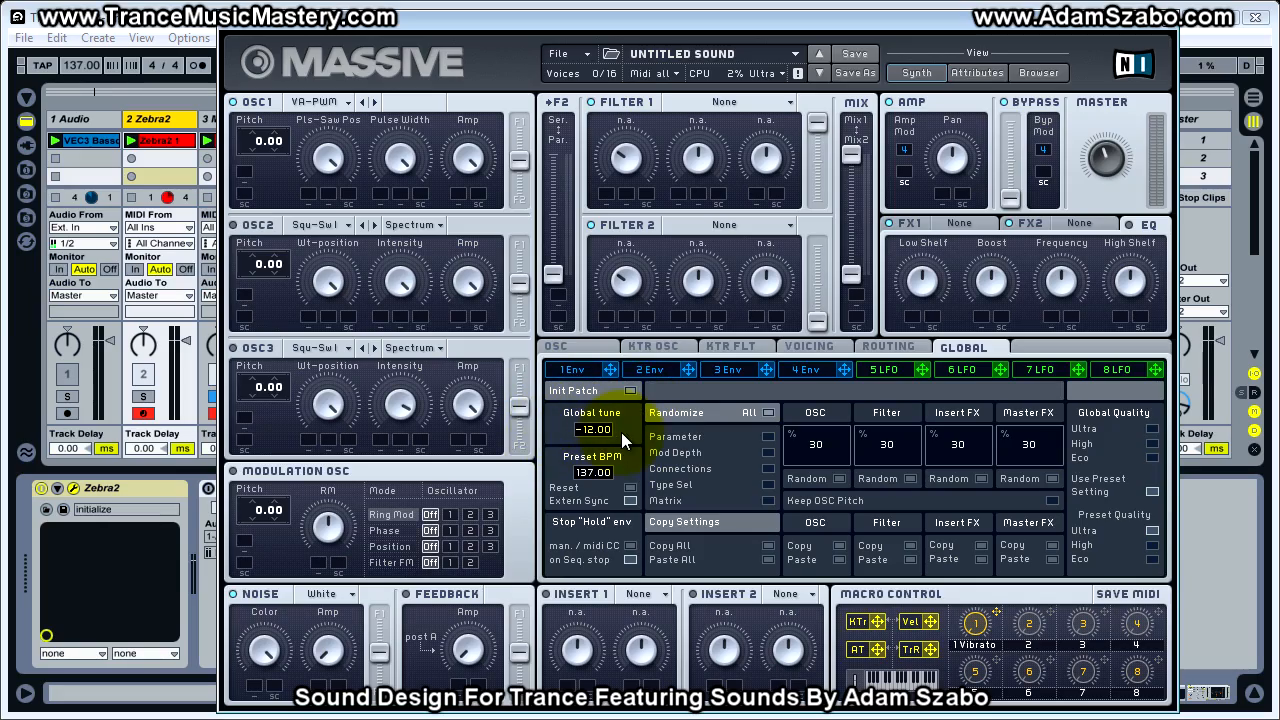
pyautogui.moveTo(627, 28); pyautogui.dragTo(724, 26)
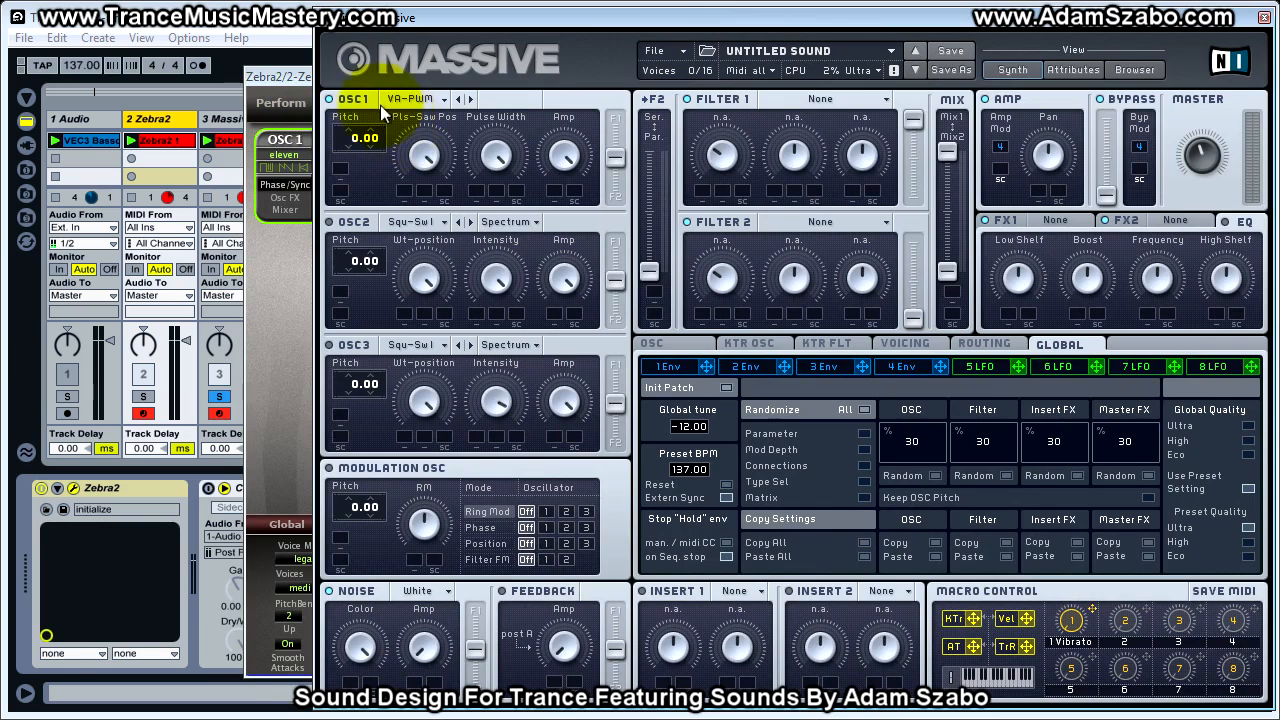
# Step: Show the mixer settings of Zebra2's OSC1 and turn its Width down to the minimum
pyautogui.click(288, 74)
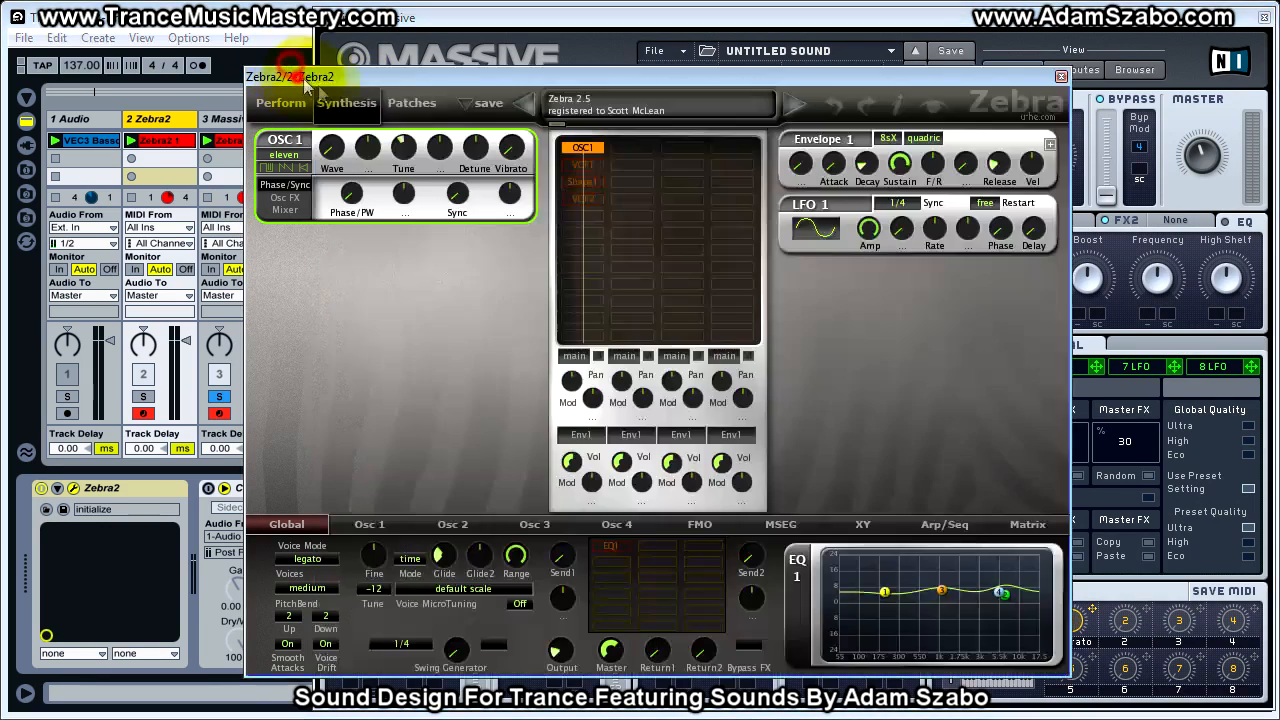
pyautogui.click(404, 149)
pyautogui.click(286, 210)
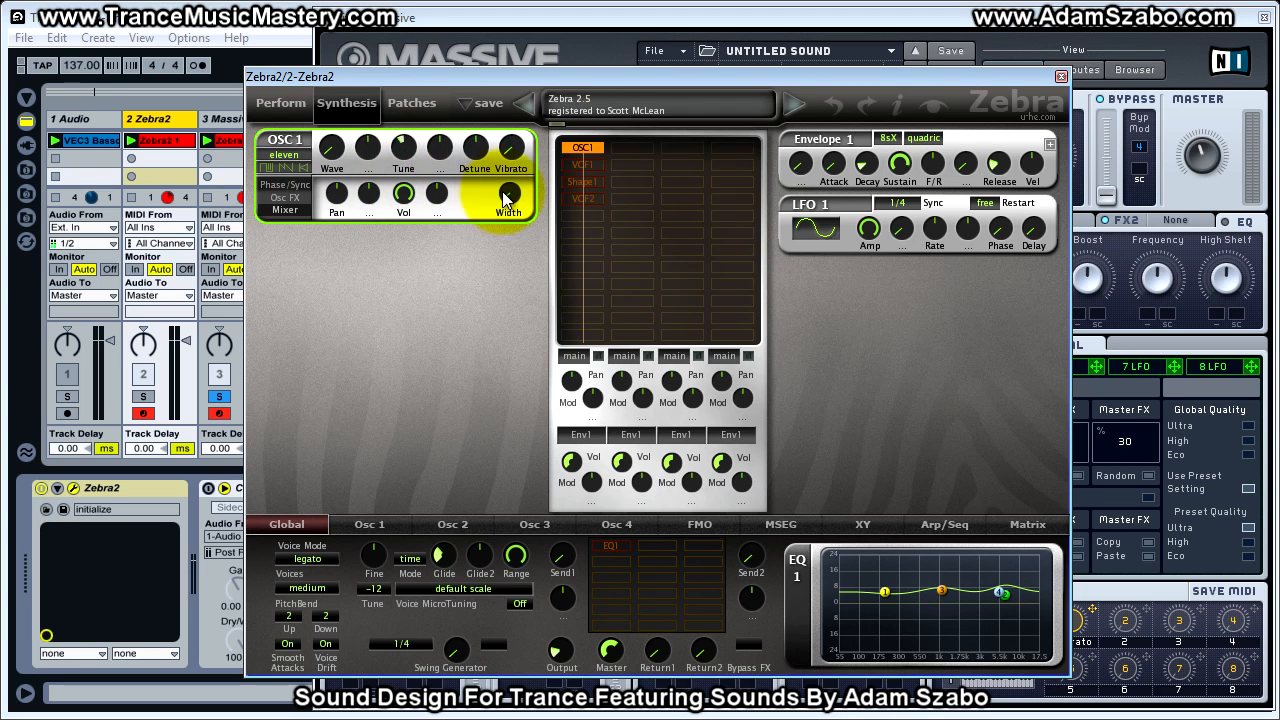
pyautogui.moveTo(508, 198); pyautogui.dragTo(500, 205)
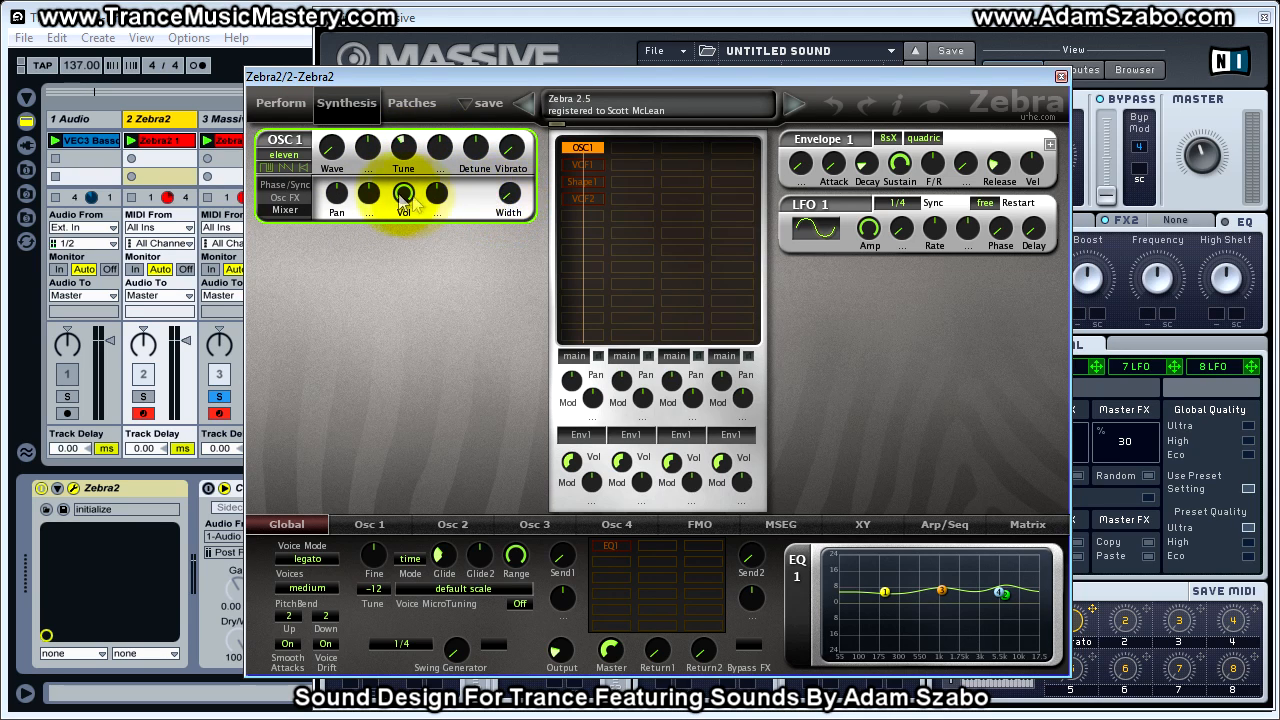
# Step: Return to Massive, solo its track and set OSC1's pitch to -12.00
pyautogui.click(542, 18)
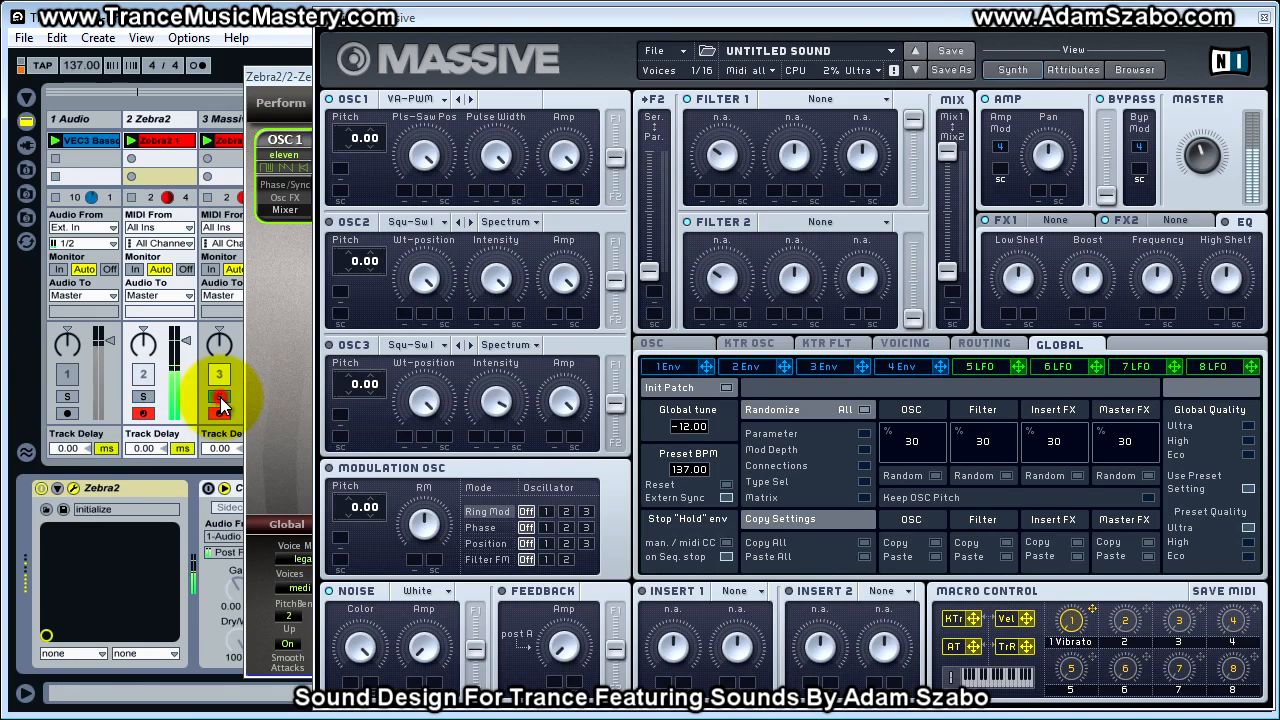
pyautogui.click(220, 397)
pyautogui.moveTo(357, 135); pyautogui.dragTo(356, 162)
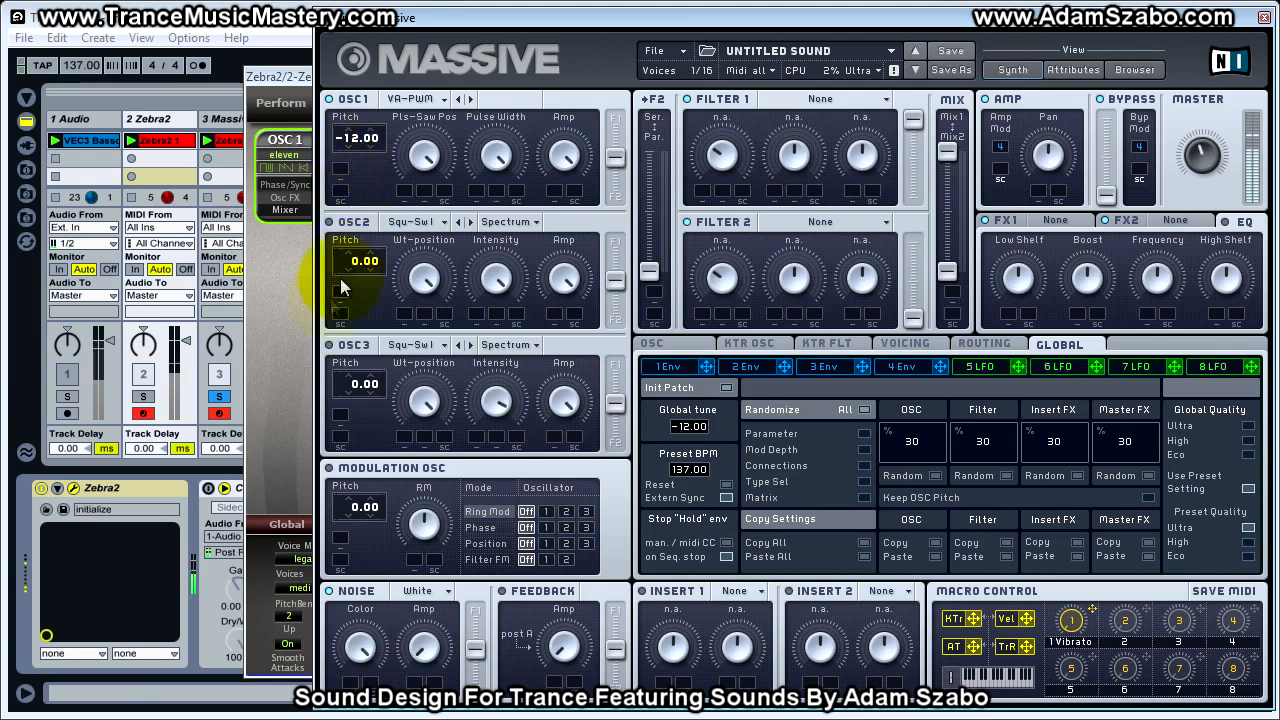
# Step: Set Massive's Unisono voice count to 11
pyautogui.click(905, 344)
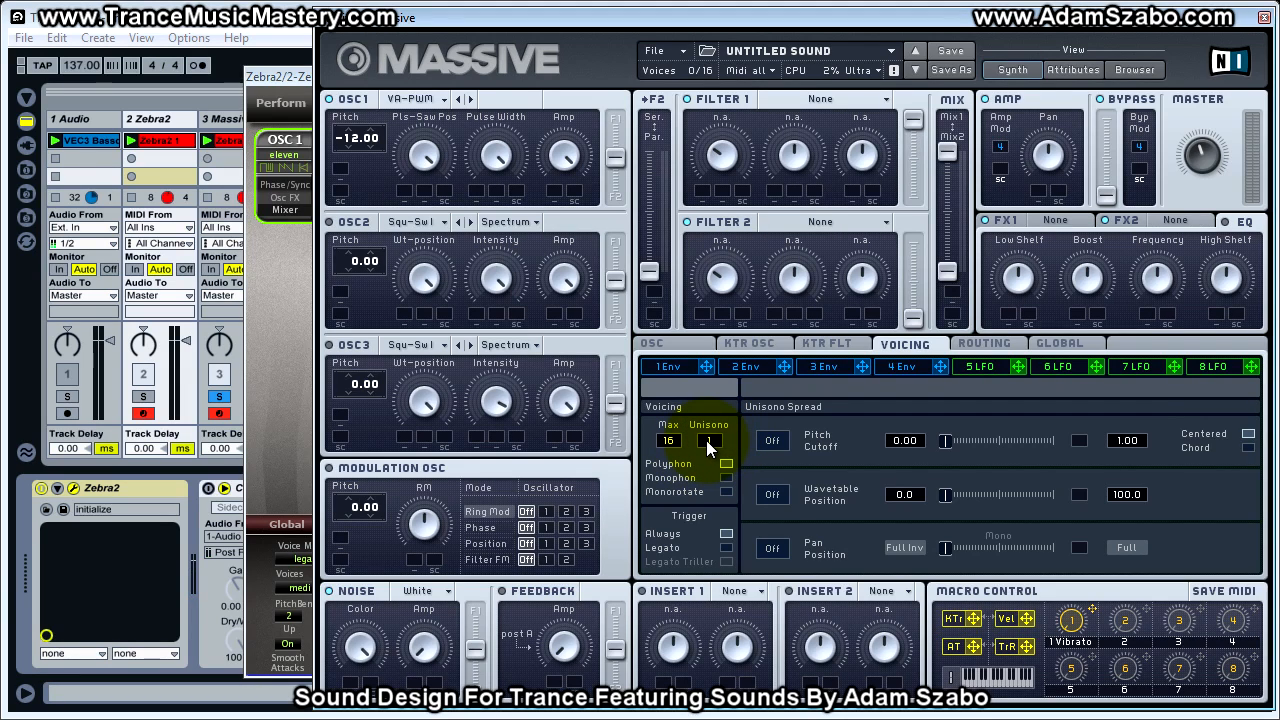
pyautogui.moveTo(708, 440)
pyautogui.mouseDown()
pyautogui.moveTo(712, 406)
pyautogui.moveTo(711, 448)
pyautogui.mouseUp()
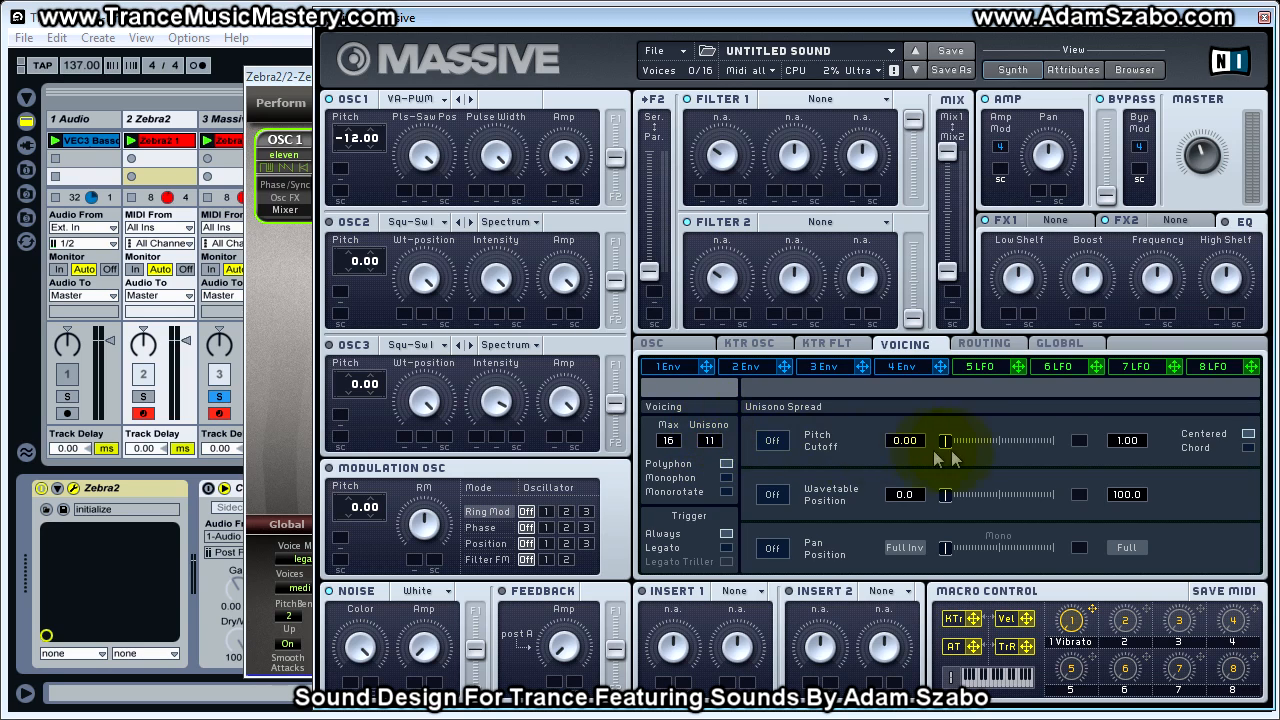
# Step: Enable the Pitch Cutoff unisono spread and raise its amount slightly above minimum with playback running
pyautogui.click(768, 442)
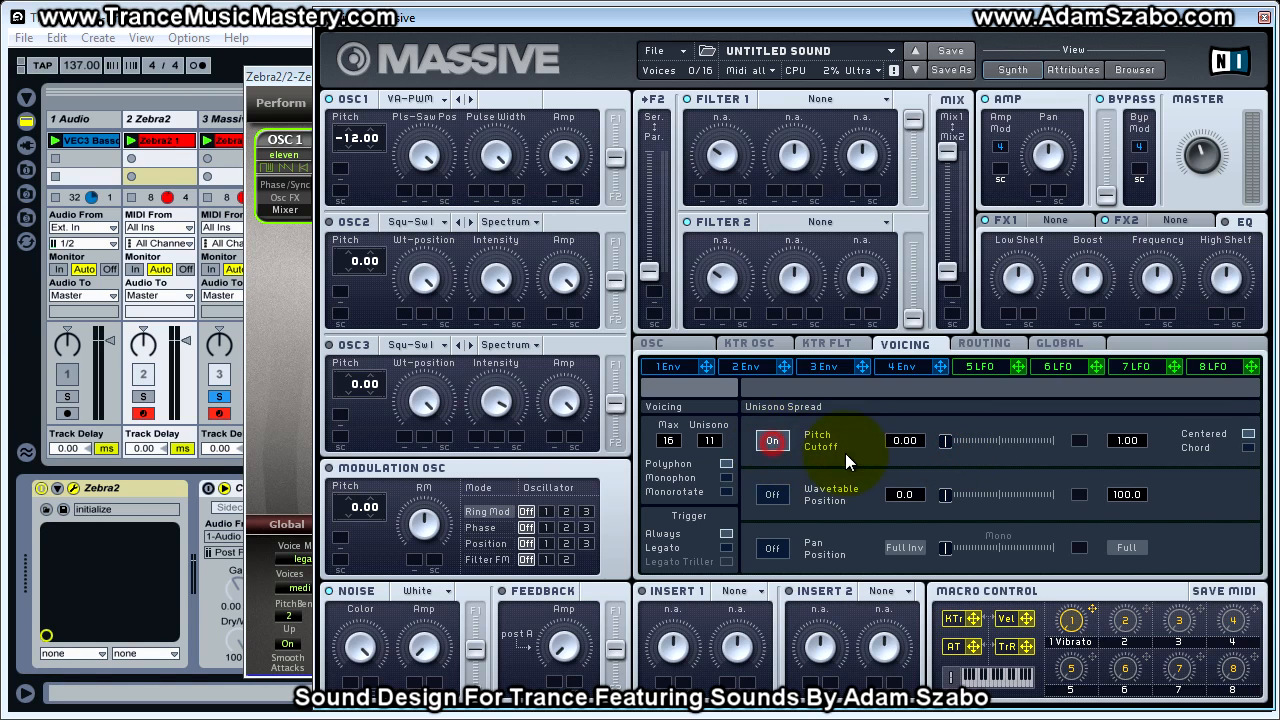
pyautogui.moveTo(990, 444); pyautogui.dragTo(944, 446)
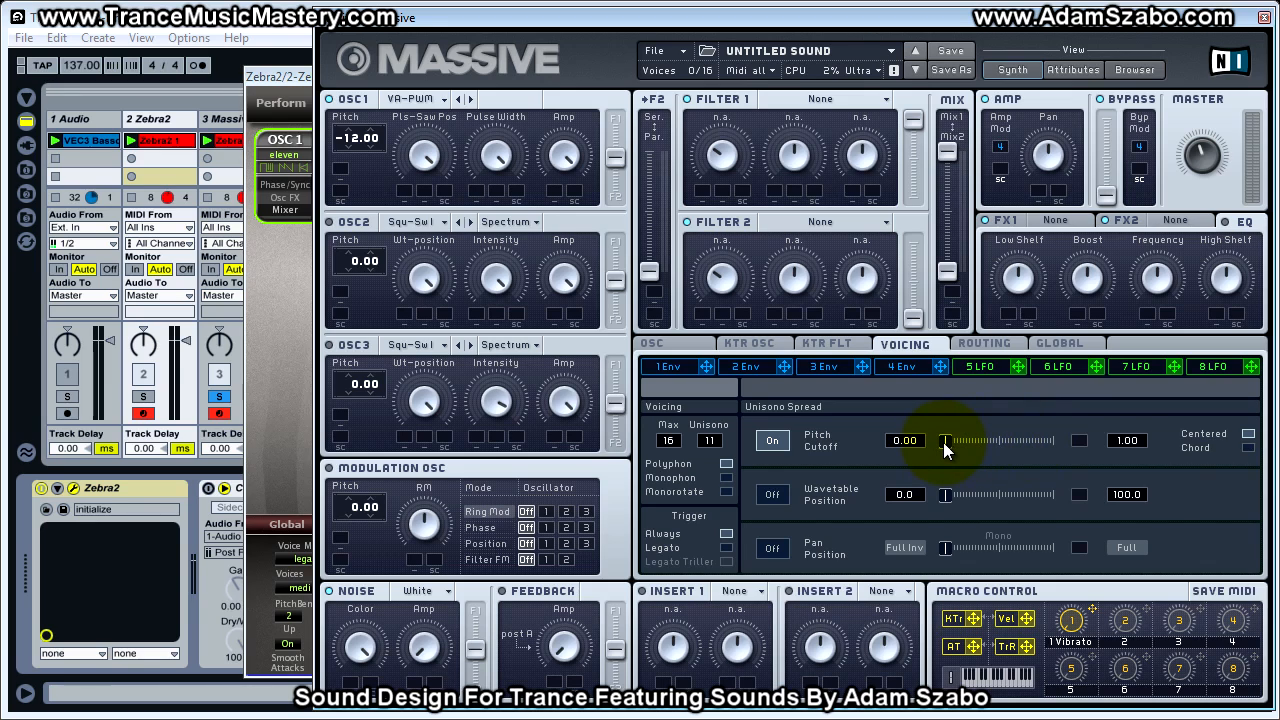
pyautogui.press('space')
pyautogui.moveTo(943, 442); pyautogui.dragTo(943, 442)
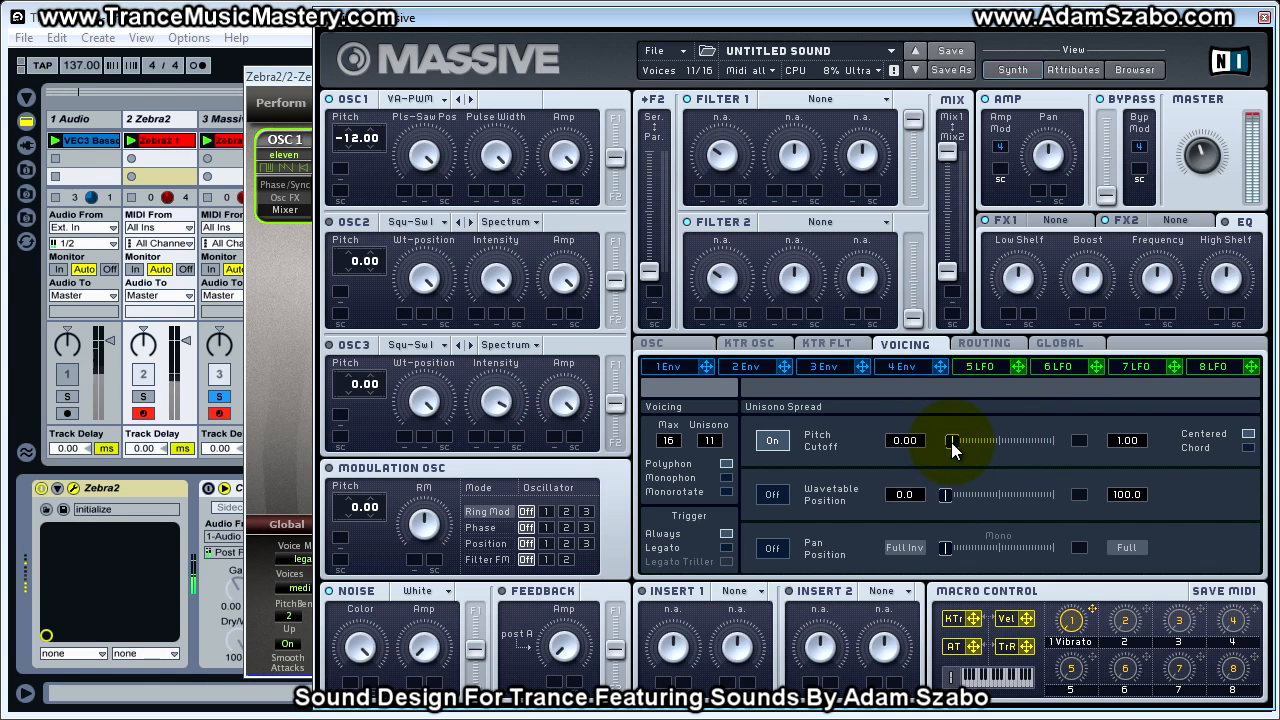
# Step: Select the Massive track and lower the synth's master volume
pyautogui.moveTo(1202, 150); pyautogui.dragTo(1202, 158)
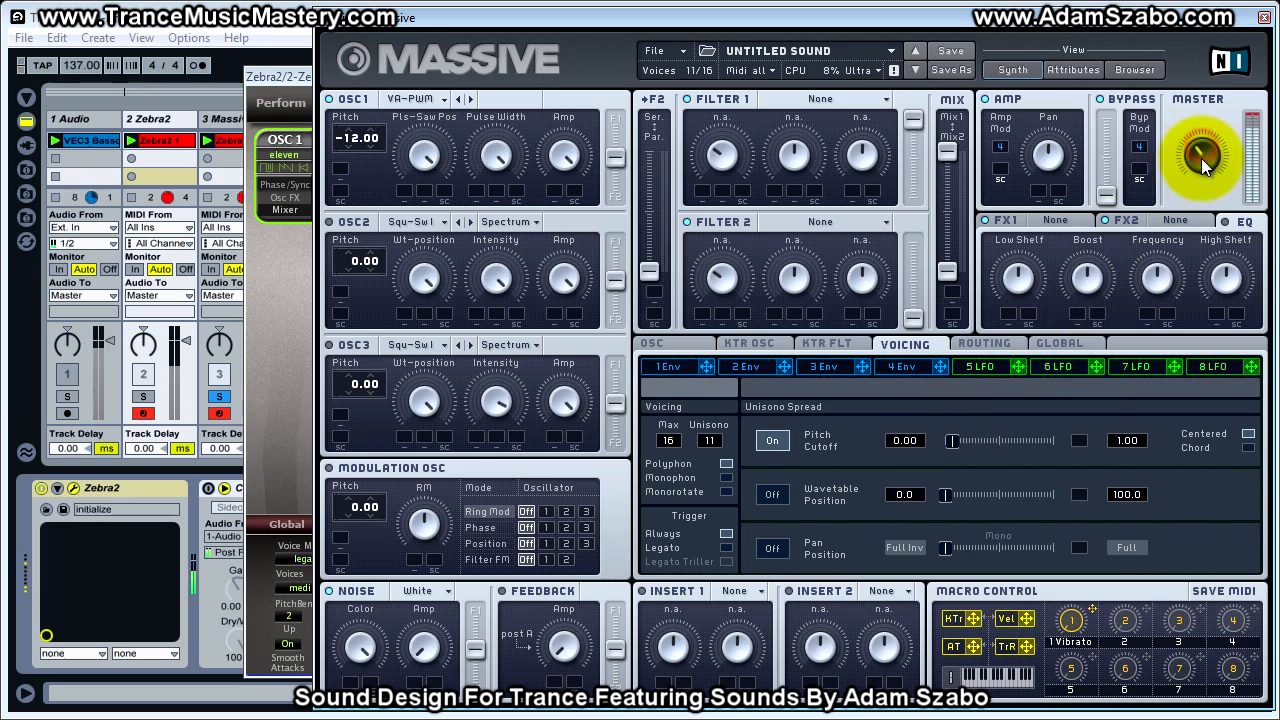
pyautogui.click(225, 119)
pyautogui.moveTo(301, 72); pyautogui.dragTo(402, 80)
pyautogui.click(604, 49)
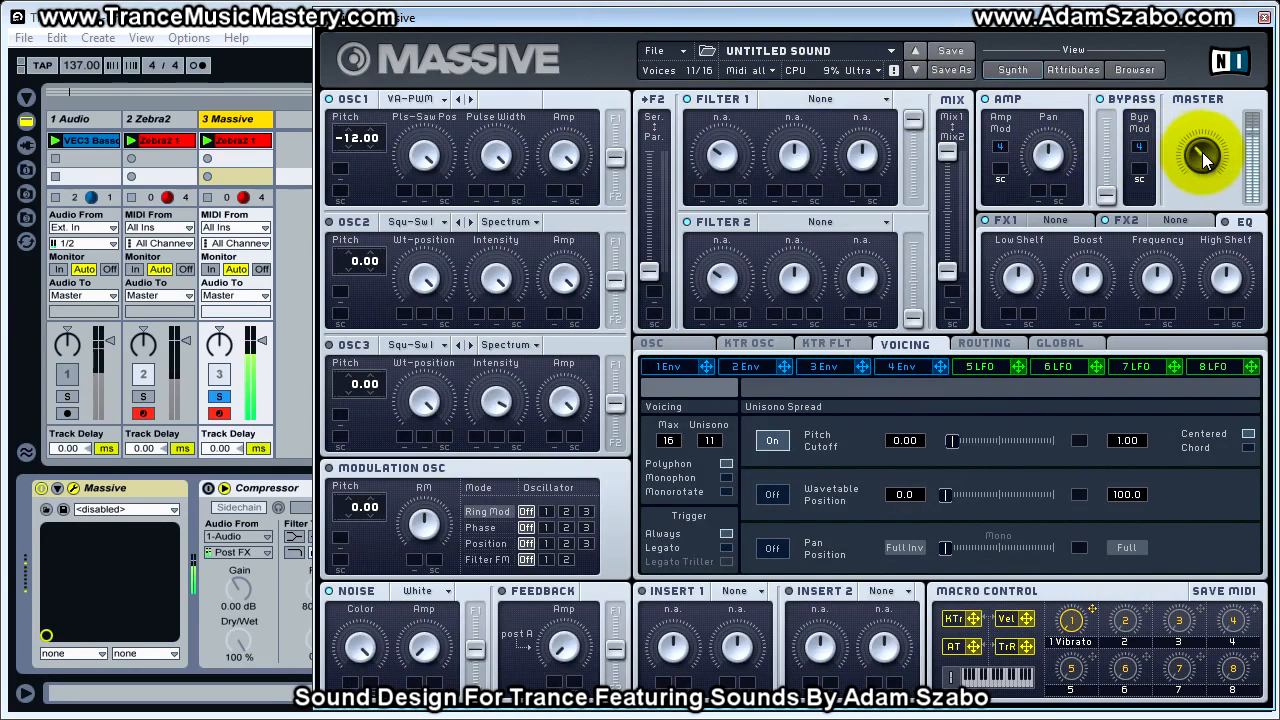
pyautogui.moveTo(1205, 160); pyautogui.dragTo(1207, 190)
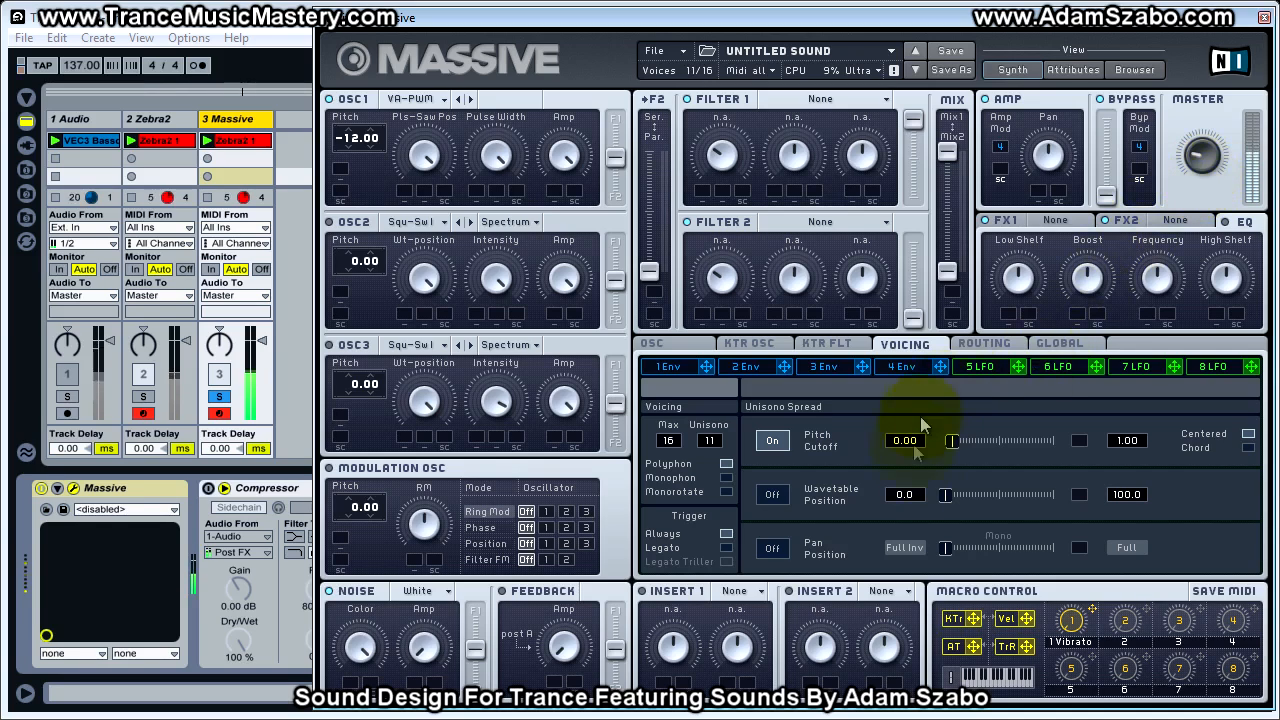
# Step: Reduce the Pitch Cutoff spread's maximum to 0.15, compare against the Zebra2 track by switching solos, and fine-tune it to 0.14
pyautogui.moveTo(1127, 445)
pyautogui.mouseDown()
pyautogui.moveTo(1127, 494)
pyautogui.moveTo(1136, 453)
pyautogui.mouseUp()
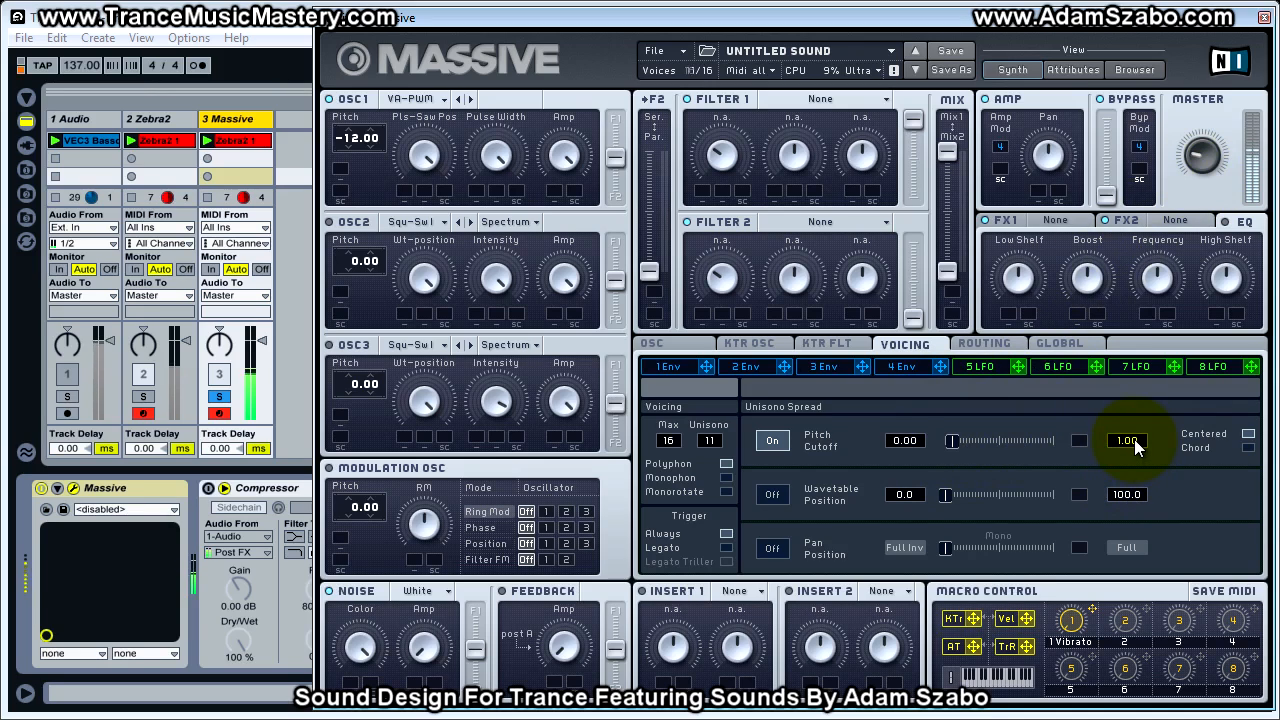
pyautogui.moveTo(1130, 483); pyautogui.dragTo(1125, 510)
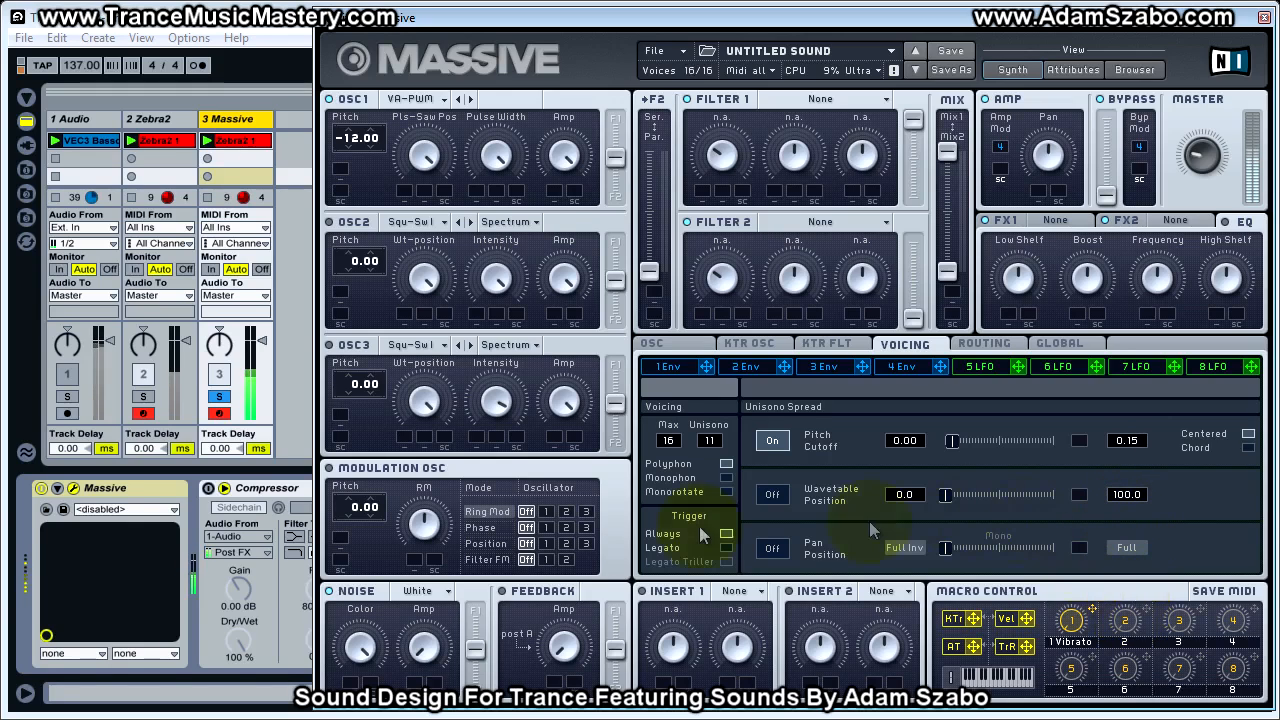
pyautogui.click(143, 397)
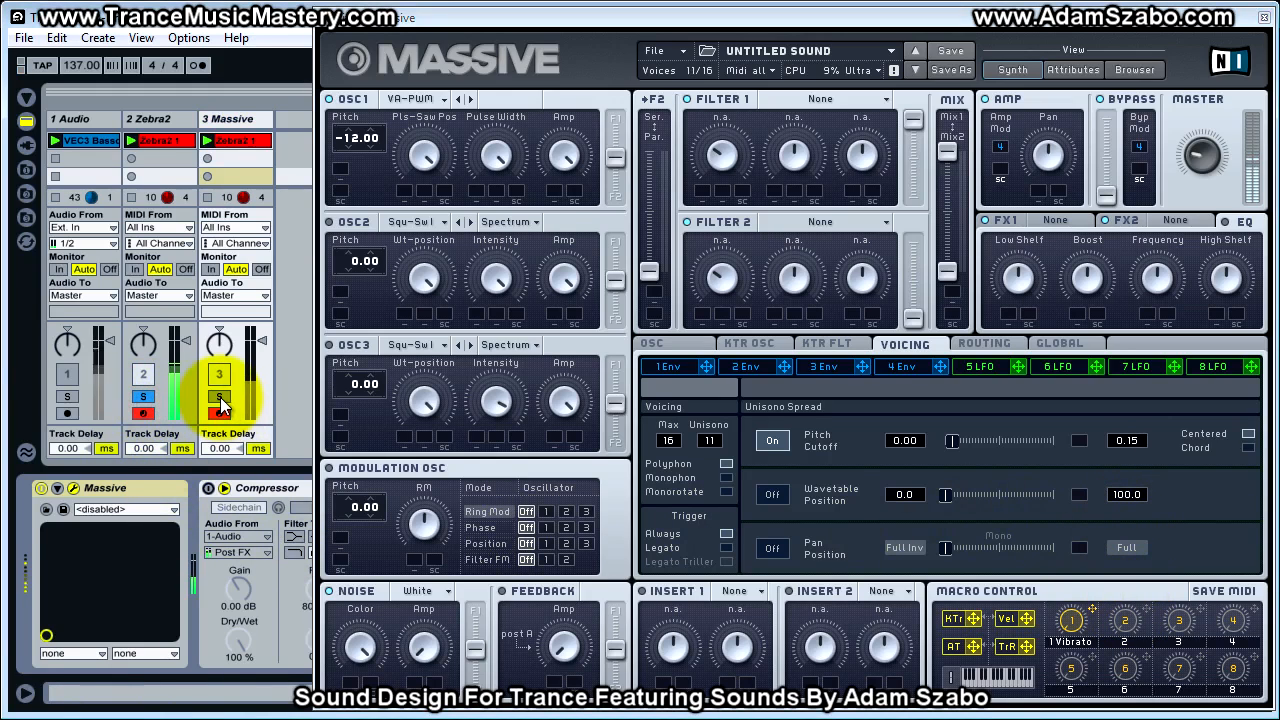
pyautogui.click(221, 404)
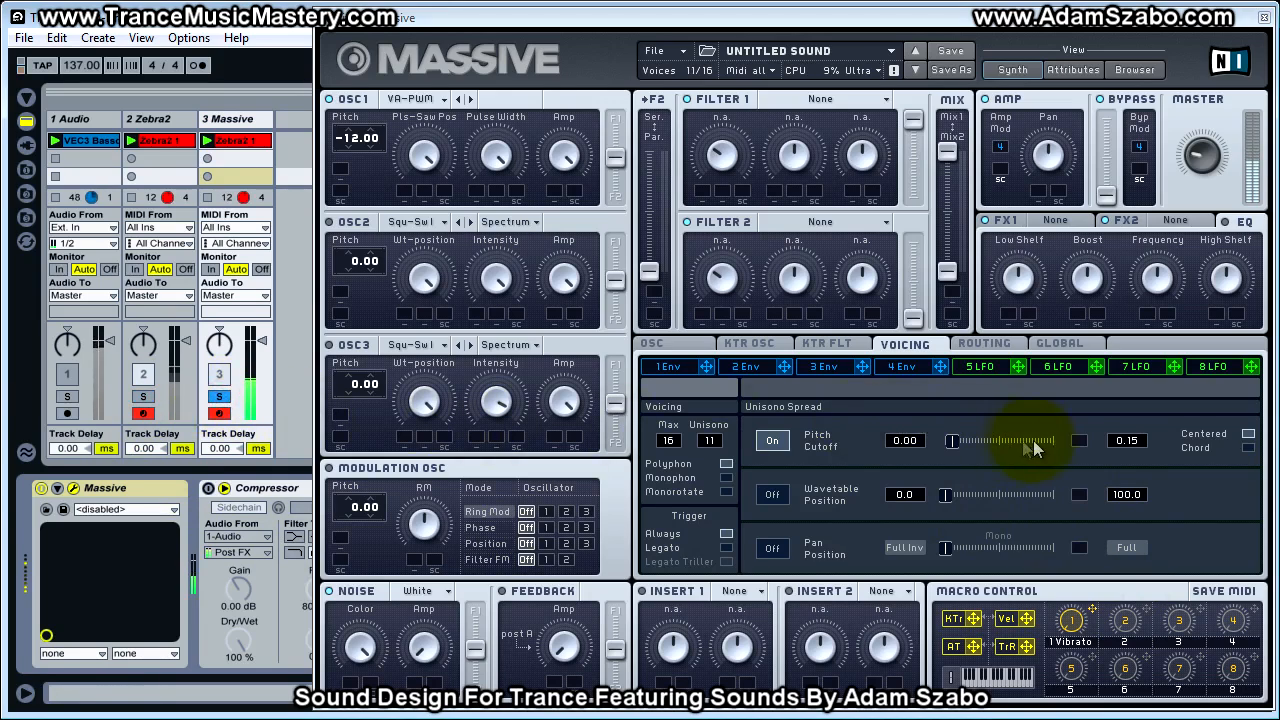
pyautogui.moveTo(1128, 442)
pyautogui.mouseDown()
pyautogui.moveTo(1123, 460)
pyautogui.moveTo(1141, 442)
pyautogui.mouseUp()
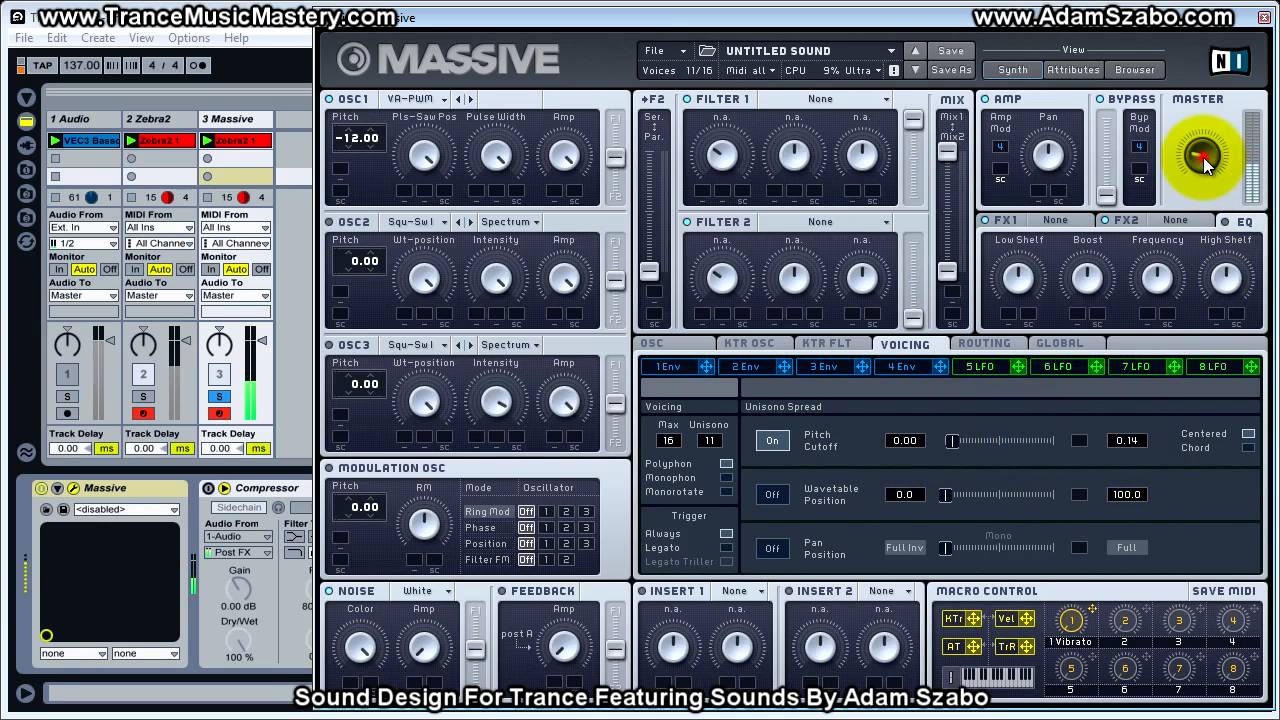
# Step: Compare the Massive sound with the Zebra2 track by alternating their solos during playback
pyautogui.click(143, 397)
pyautogui.click(219, 398)
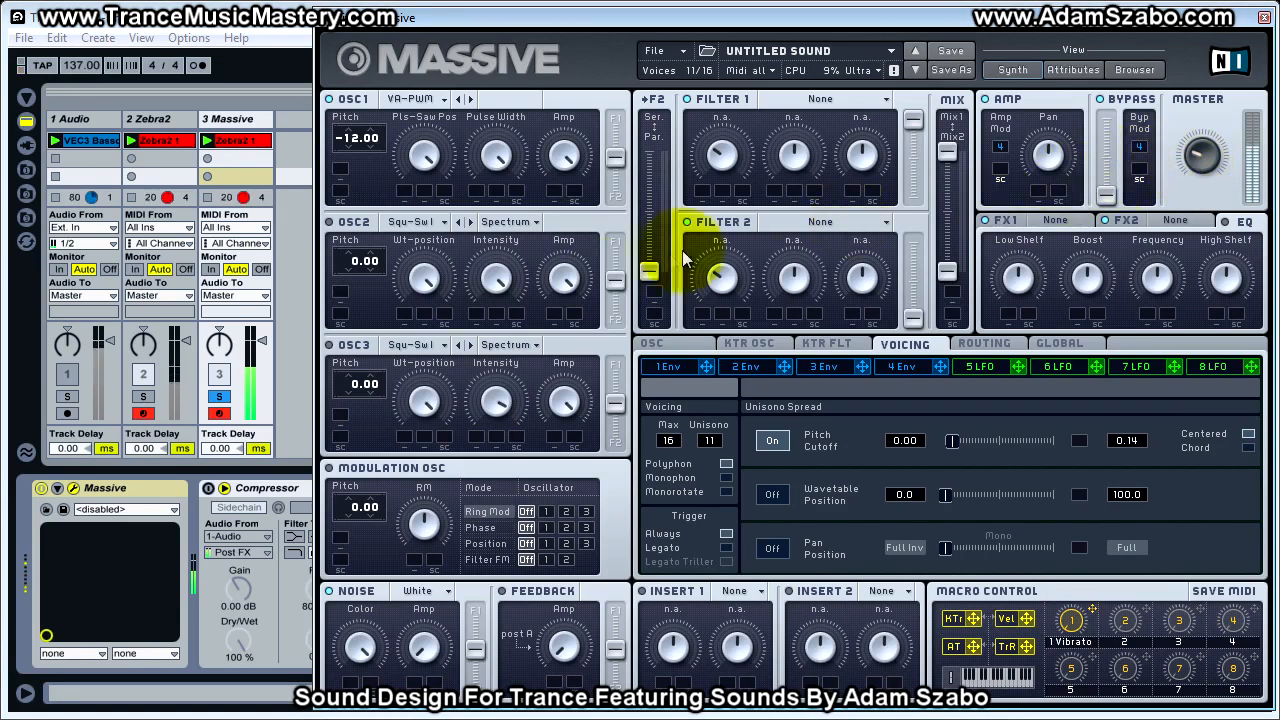
pyautogui.click(149, 398)
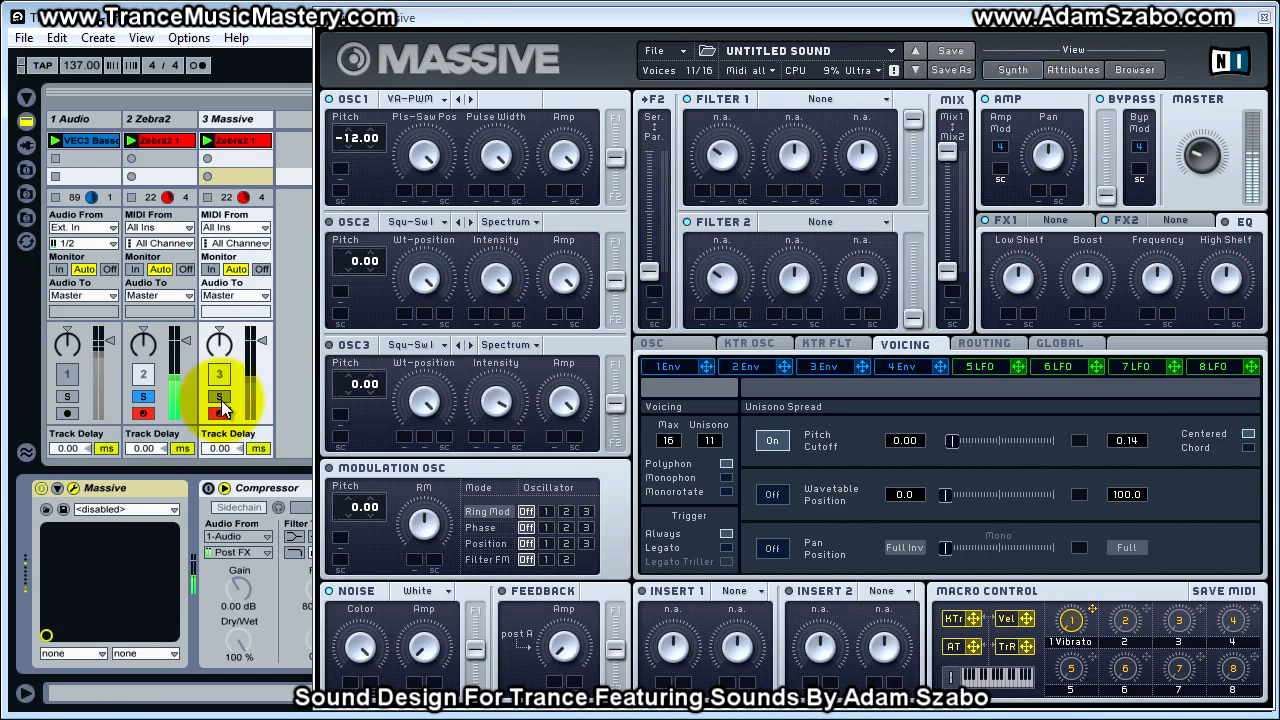
pyautogui.click(220, 398)
# Step: Lower the Pitch Cutoff spread's maximum to 0.06 and compare the result against the soloed Zebra2 track
pyautogui.moveTo(1135, 441); pyautogui.dragTo(1143, 464)
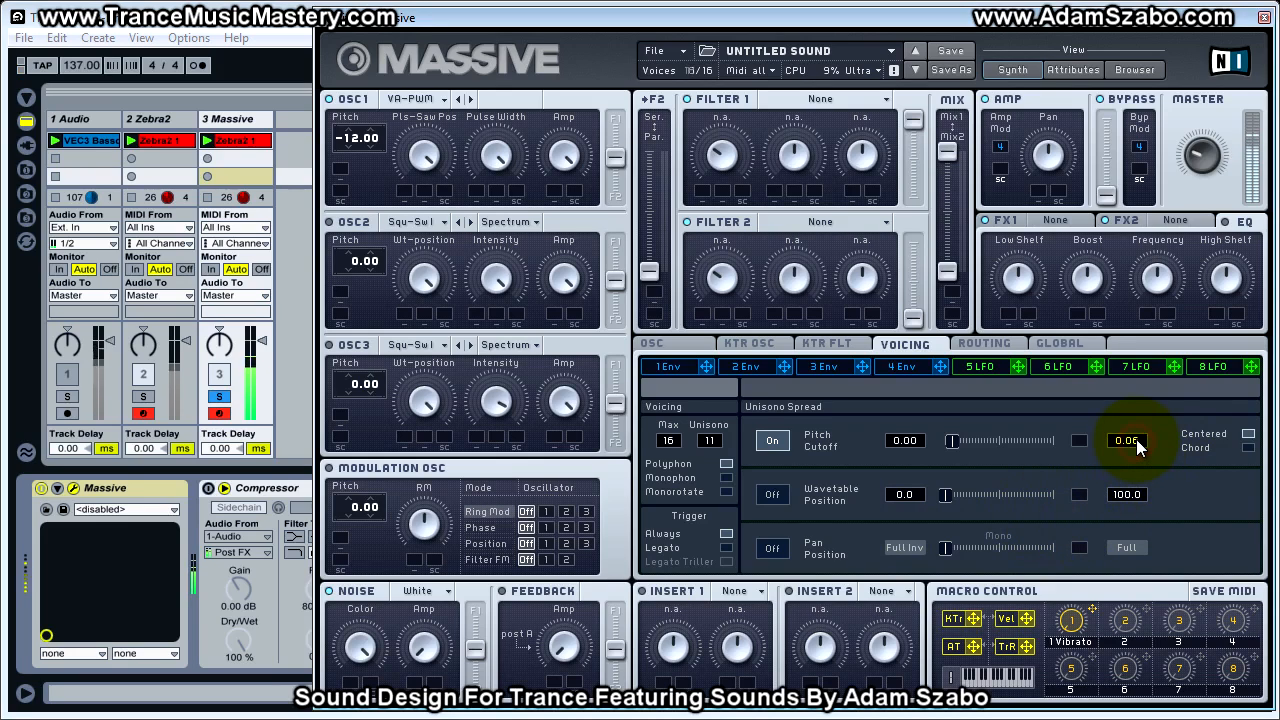
pyautogui.click(145, 397)
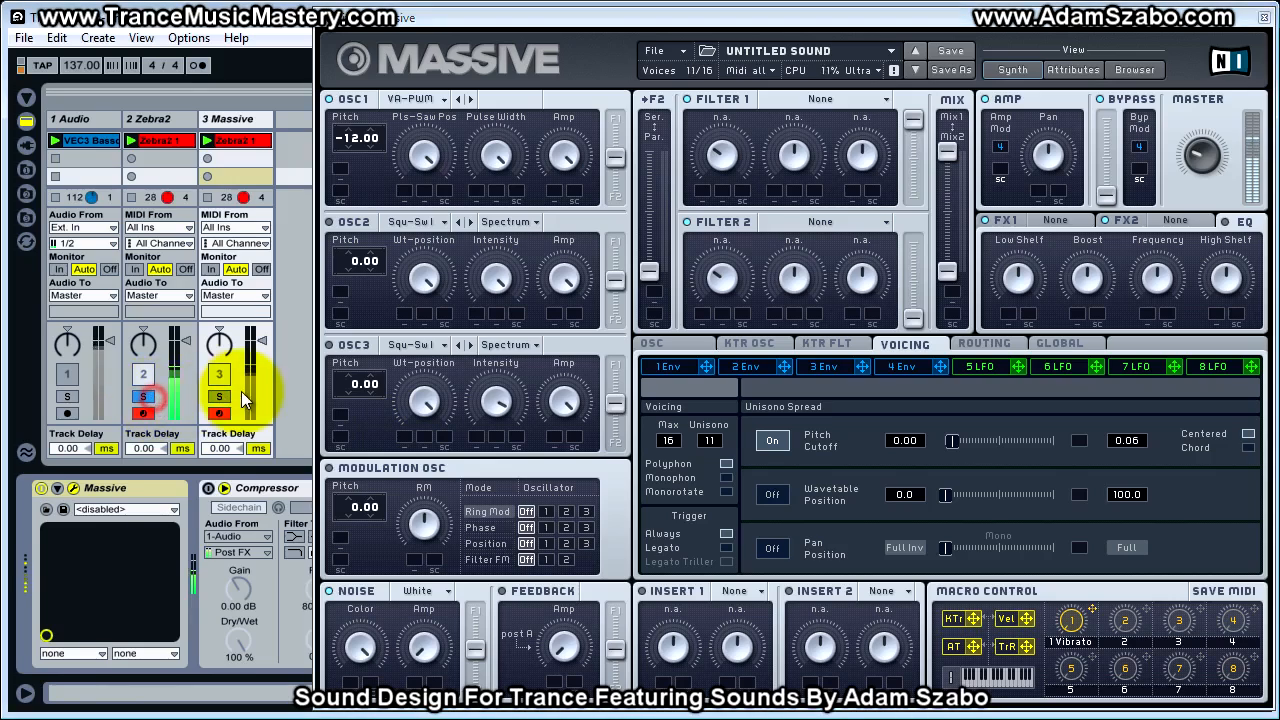
pyautogui.click(226, 394)
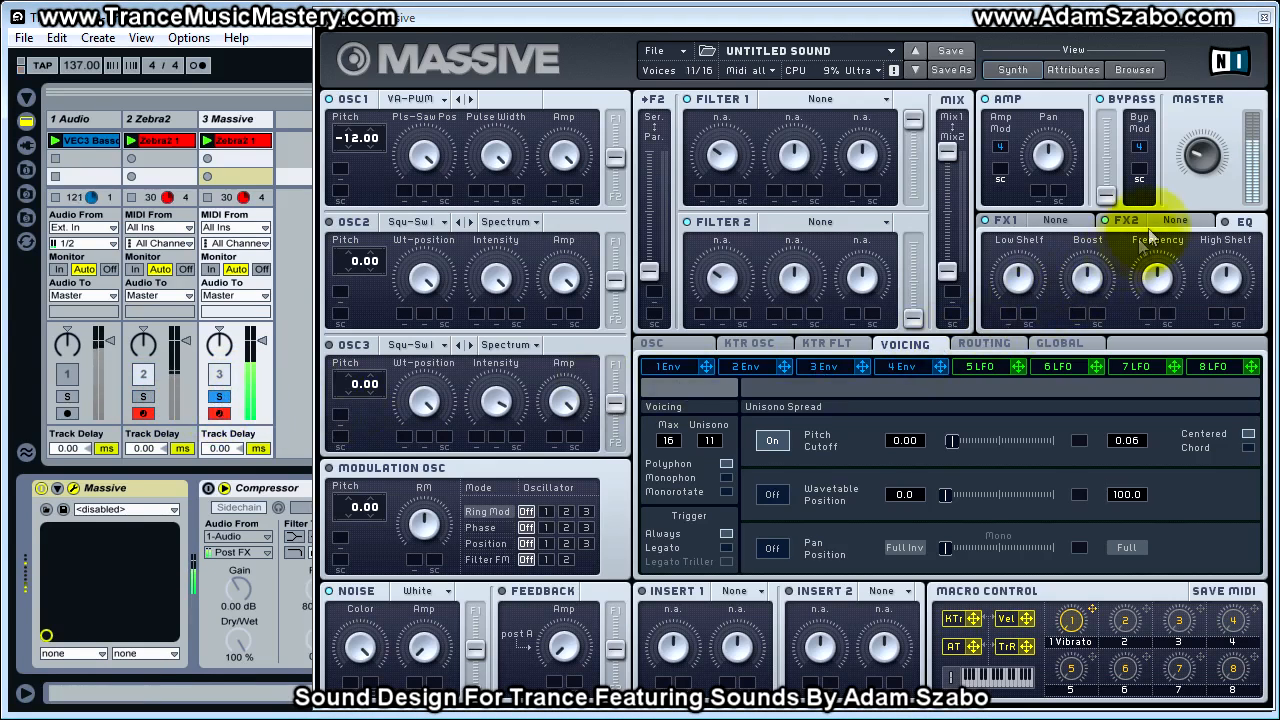
pyautogui.click(1200, 160)
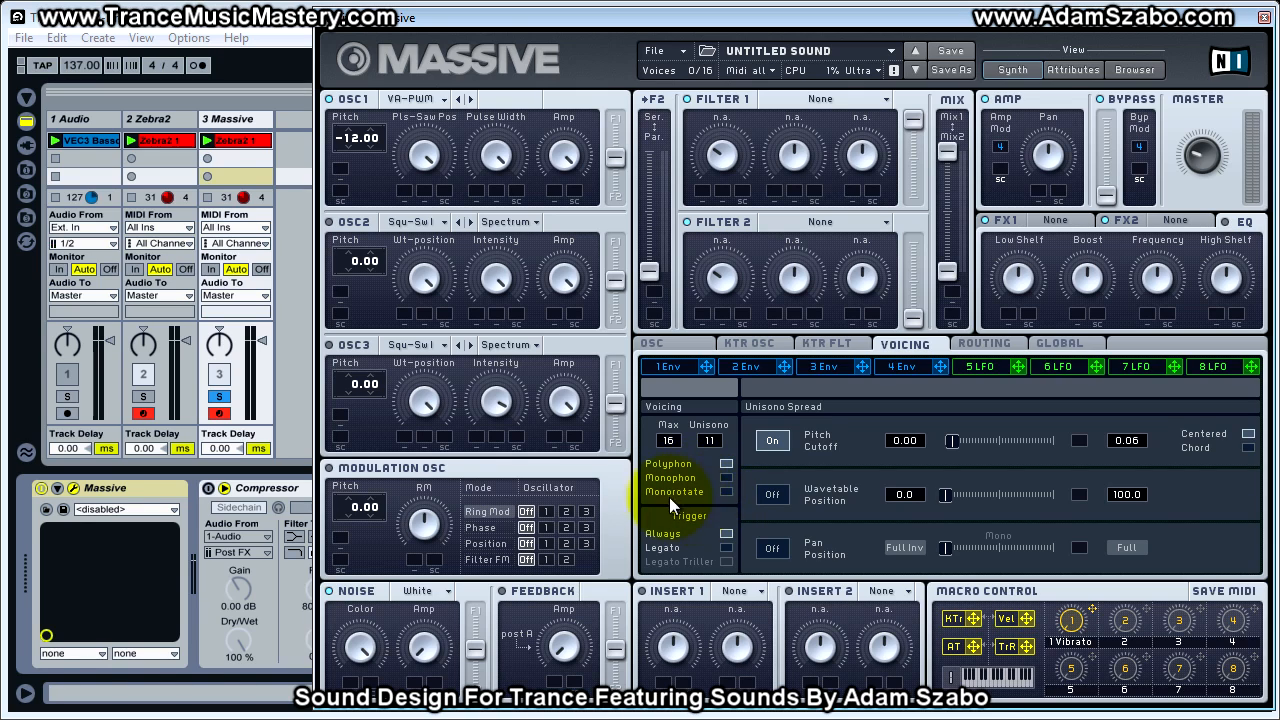
# Step: With playback running, set Massive's voicing mode to Monorotate and its trigger mode to Legato
pyautogui.press('space')
pyautogui.click(727, 478)
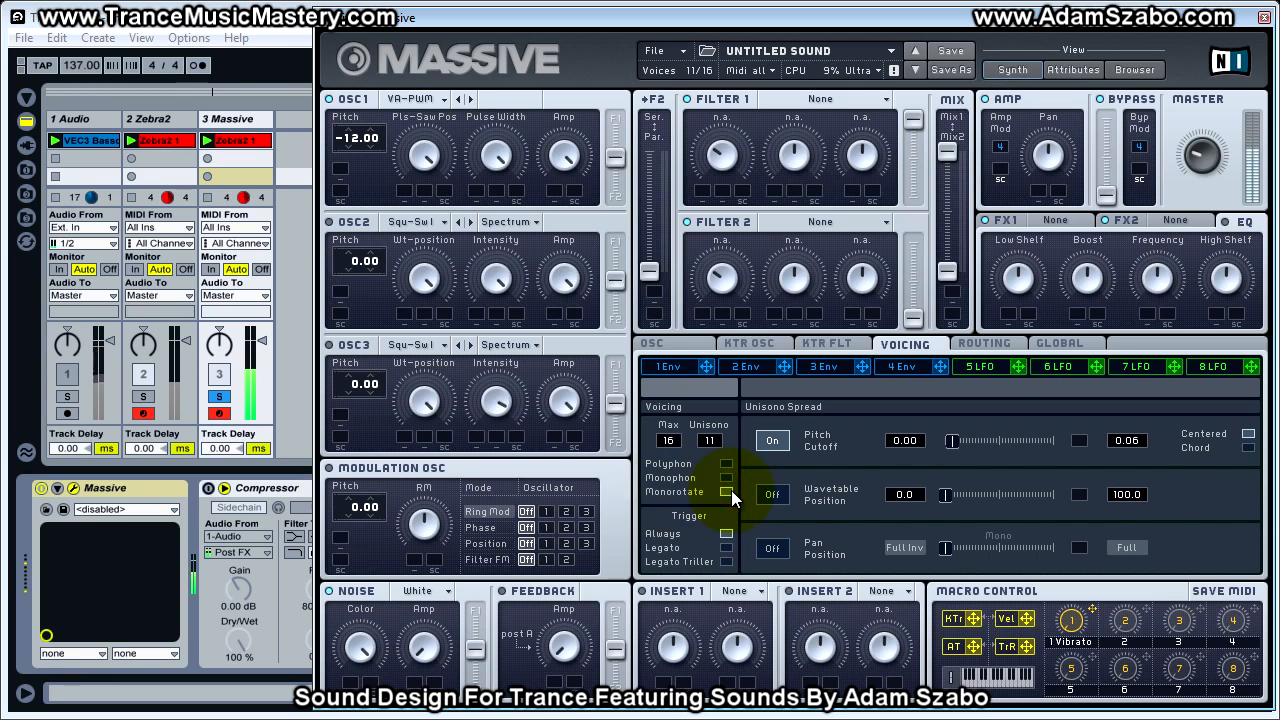
pyautogui.click(726, 547)
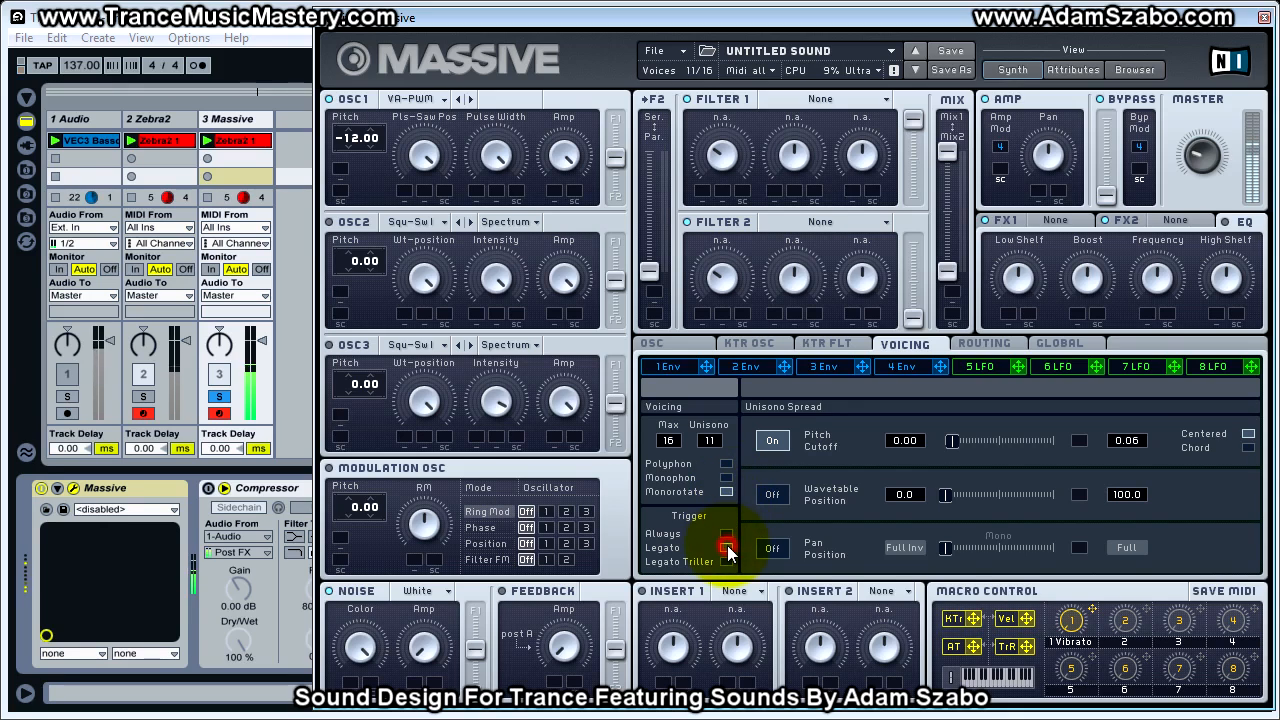
pyautogui.click(728, 479)
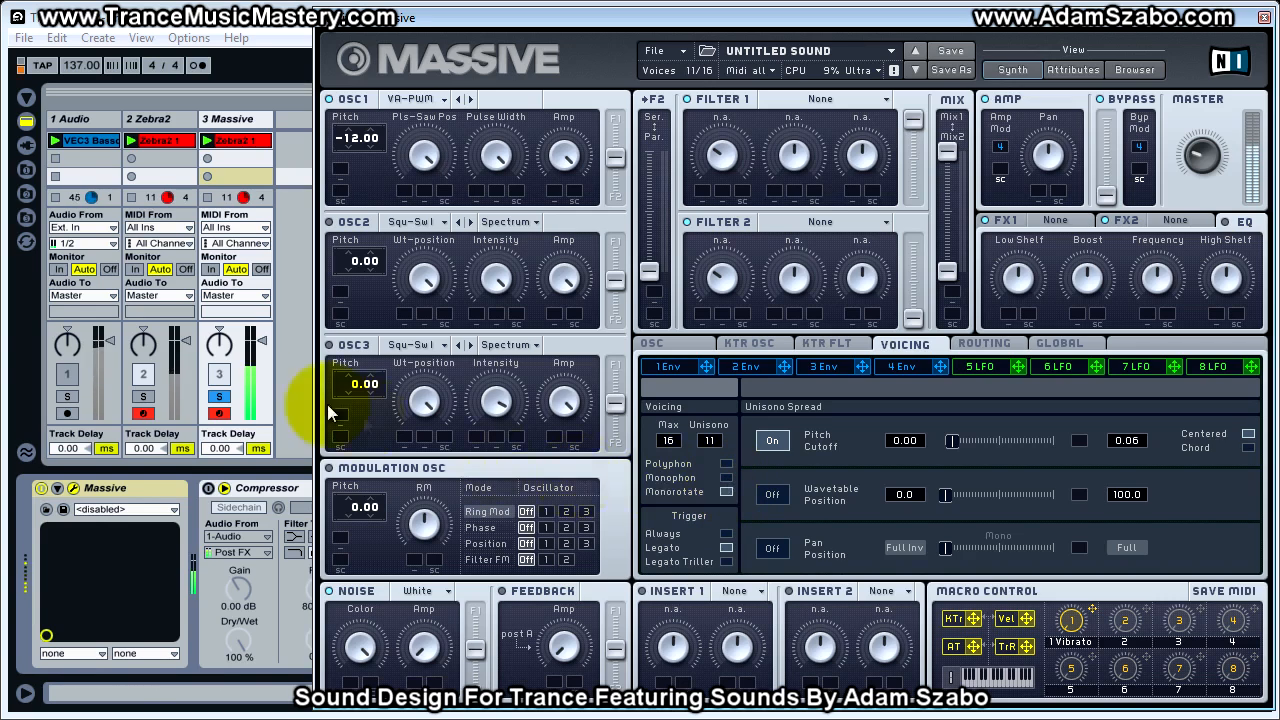
# Step: Compare against the soloed Zebra2 track, then alternate Massive's voicing between Monophon and Monorotate, ending on Monophon
pyautogui.click(142, 397)
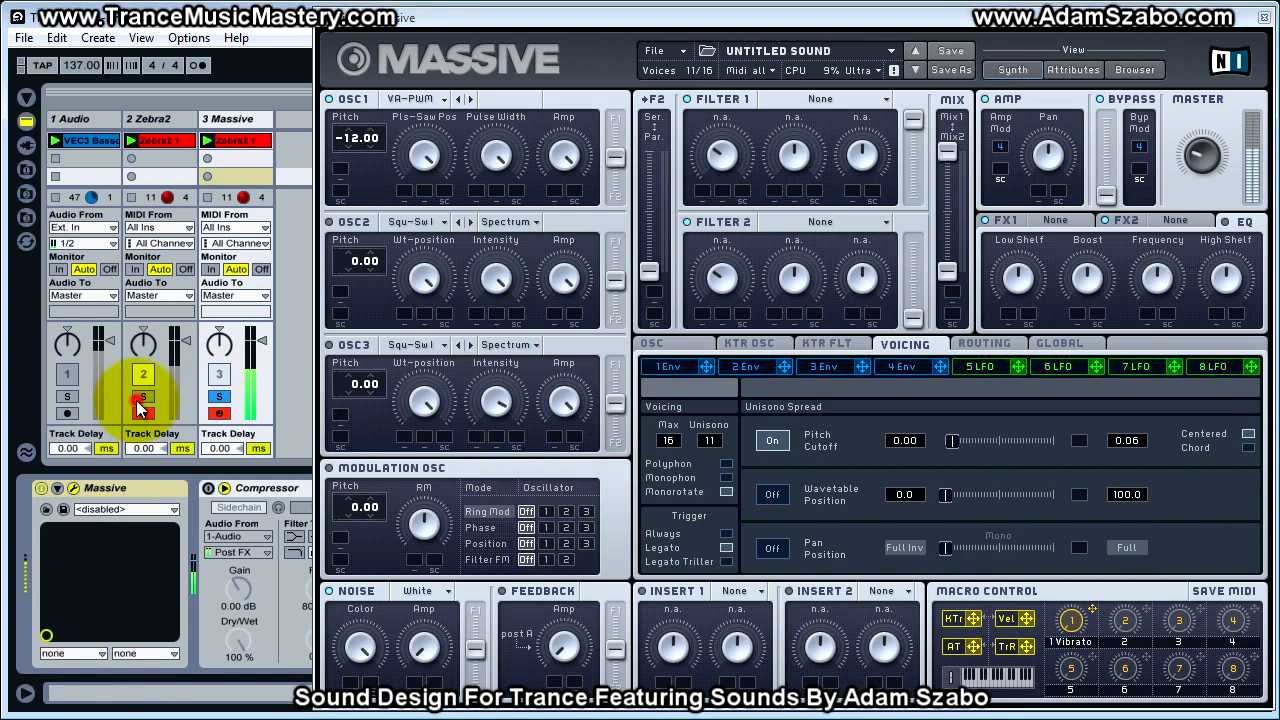
pyautogui.click(220, 398)
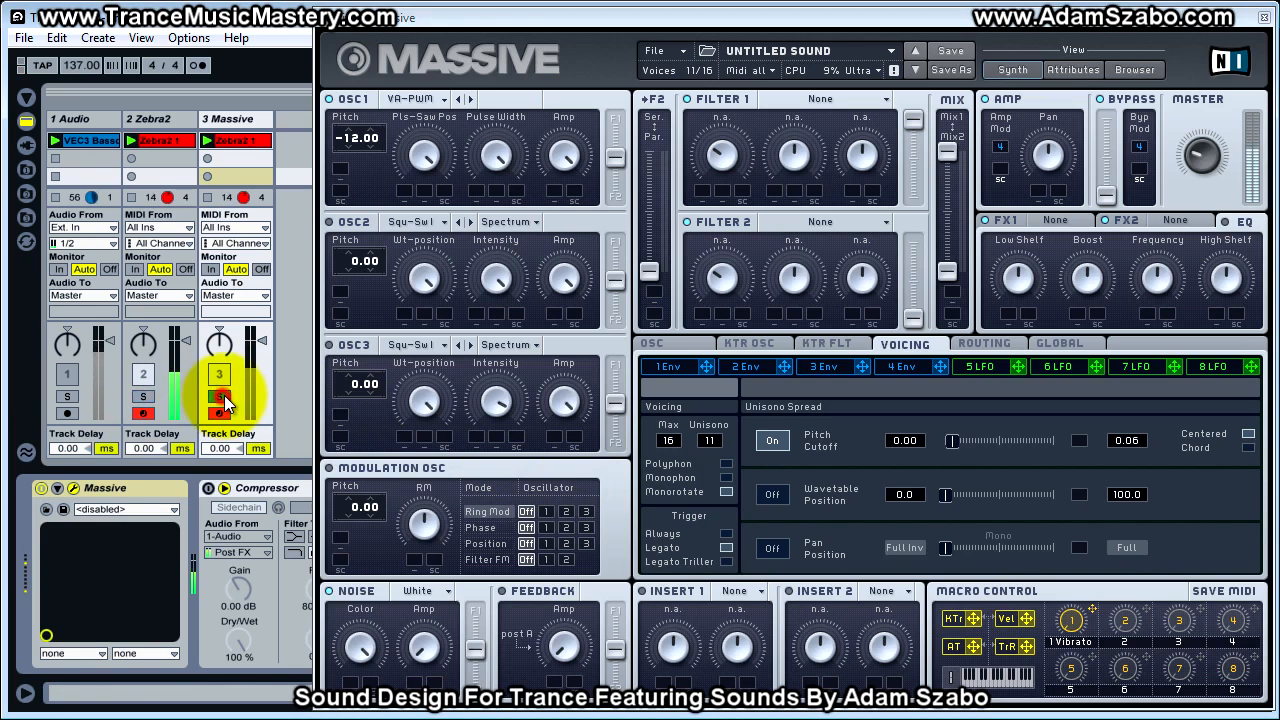
pyautogui.click(727, 478)
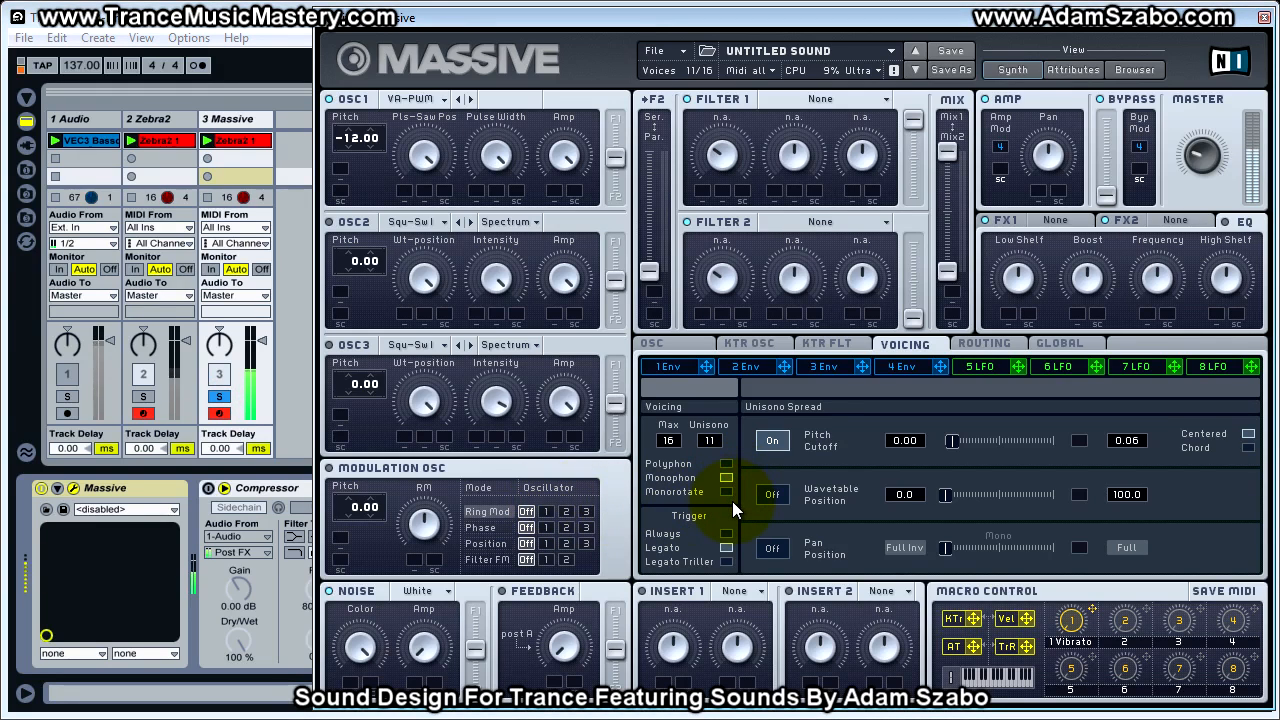
pyautogui.click(726, 491)
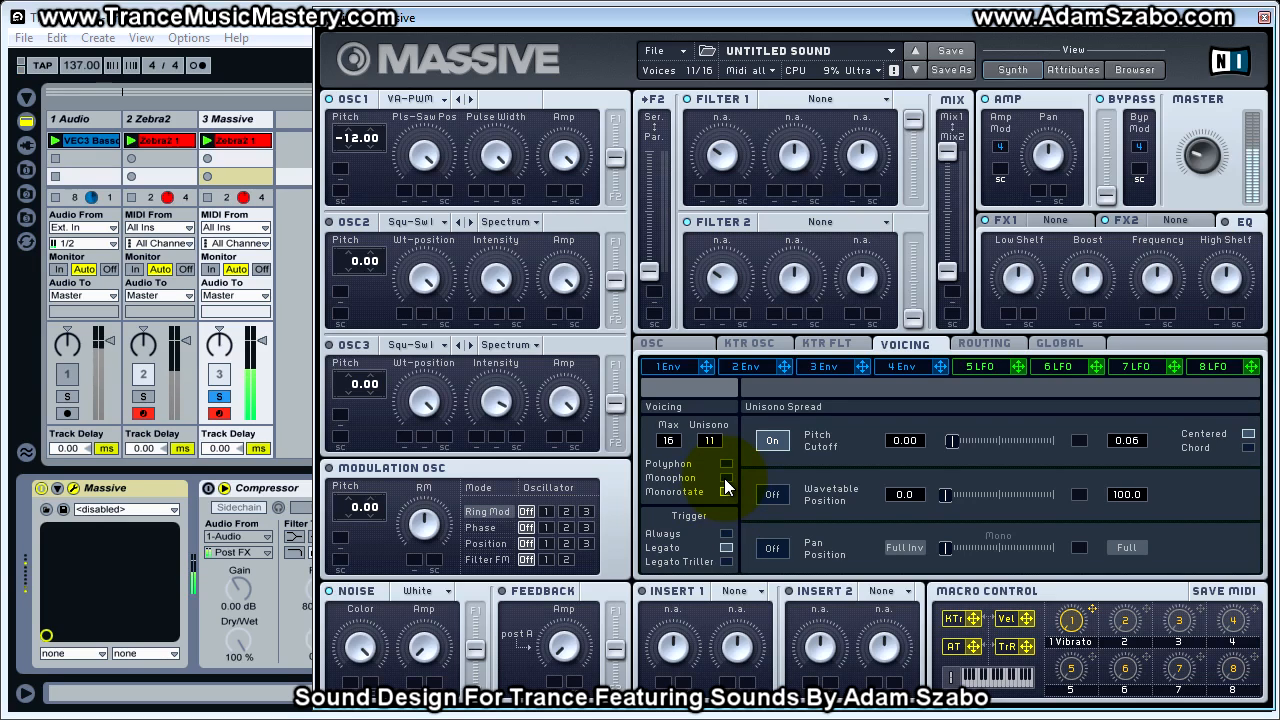
pyautogui.click(726, 478)
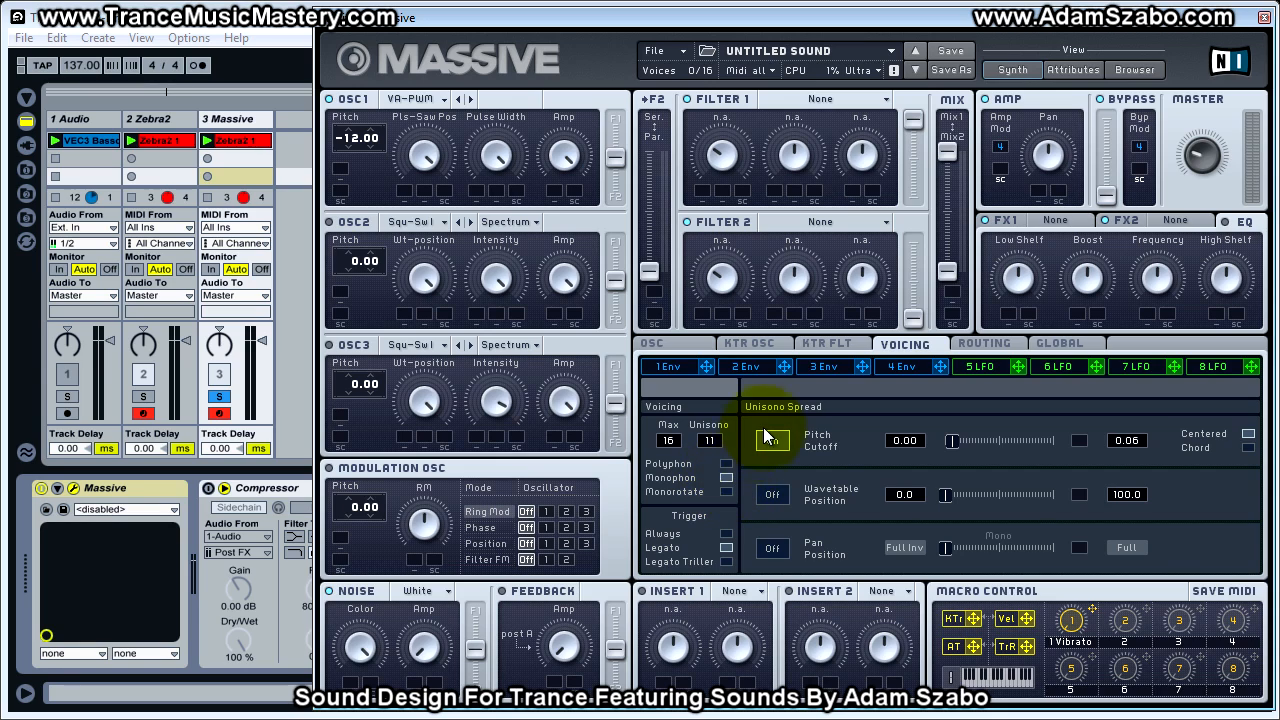
# Step: Shift Massive's window aside, restart playback, and switch solos between the Zebra2 and Massive tracks to compare them
pyautogui.doubleClick(749, 25)
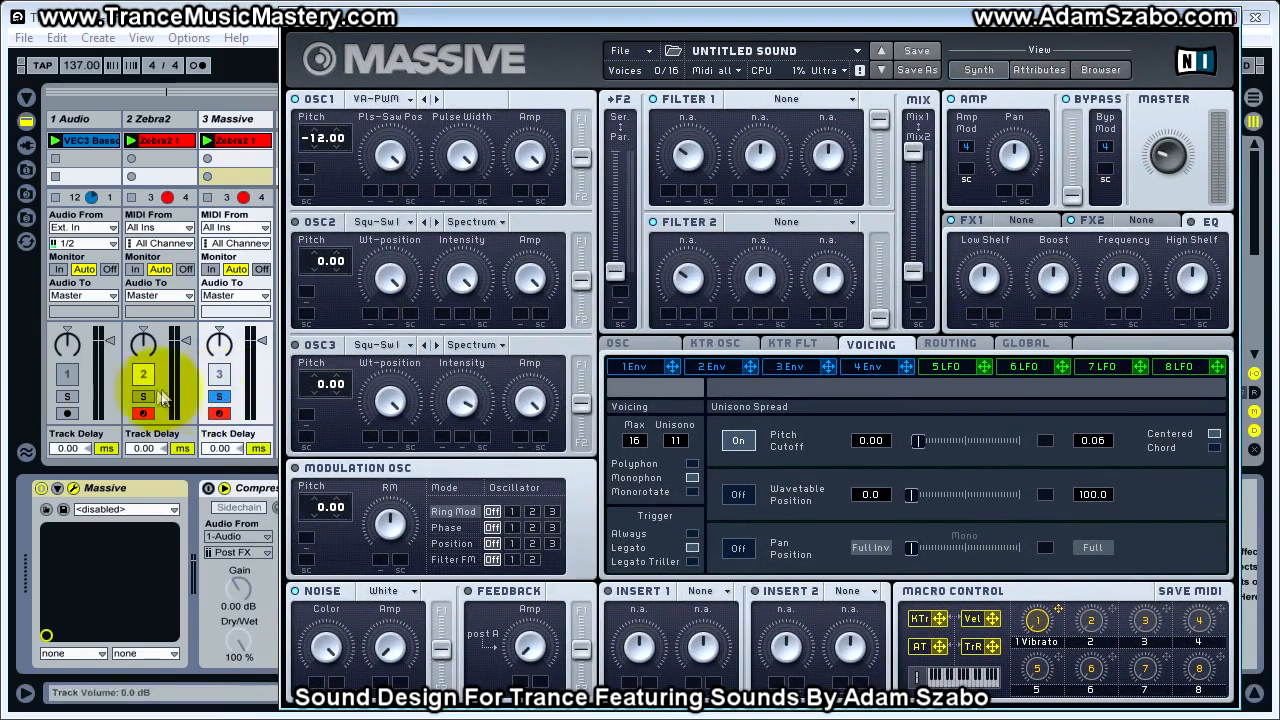
pyautogui.press('space')
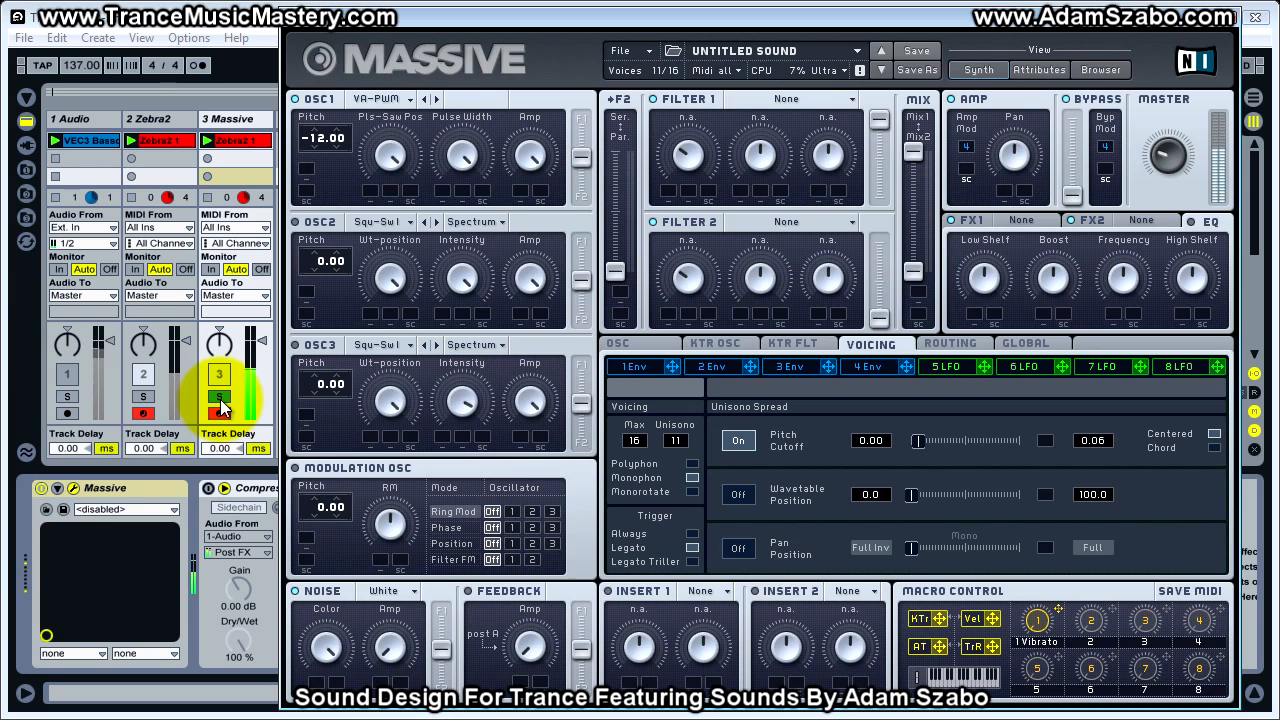
pyautogui.click(143, 397)
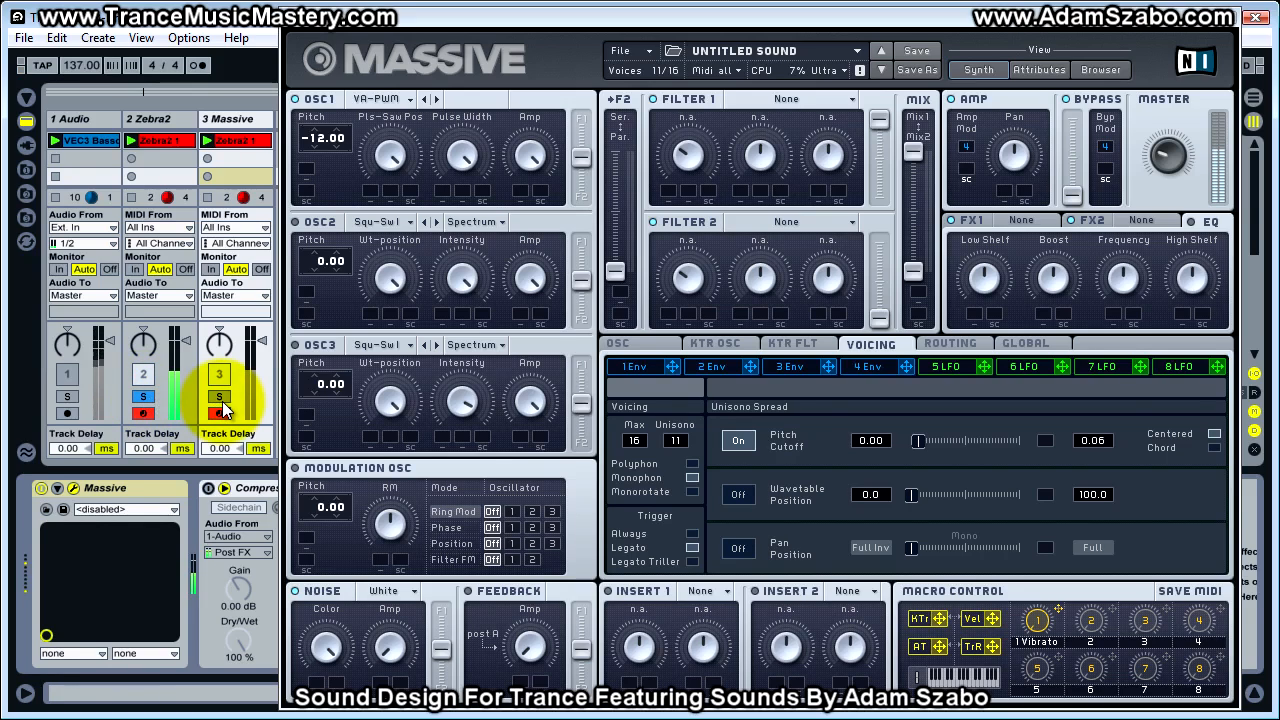
pyautogui.click(220, 397)
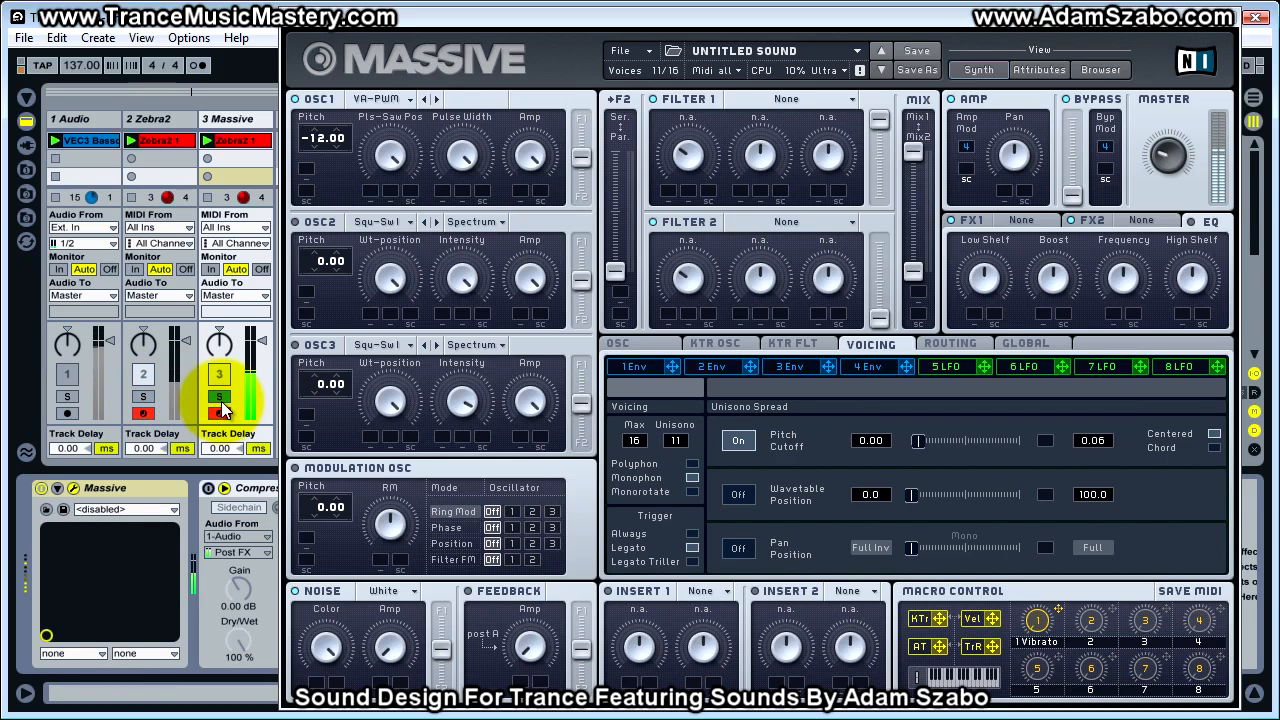
# Step: Set the Pitch Cutoff spread's maximum to 0.12, compare with the soloed Zebra2 track, and reduce it to 0.08
pyautogui.moveTo(1101, 446); pyautogui.dragTo(1101, 433)
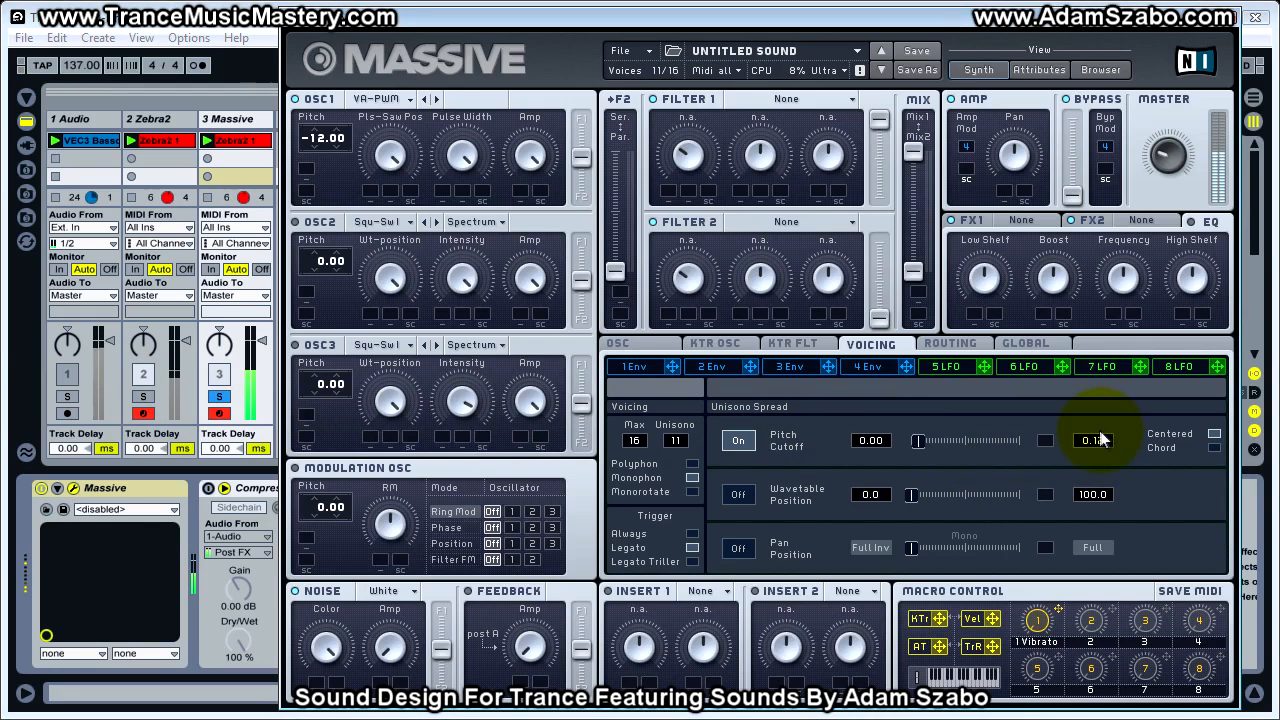
pyautogui.click(143, 396)
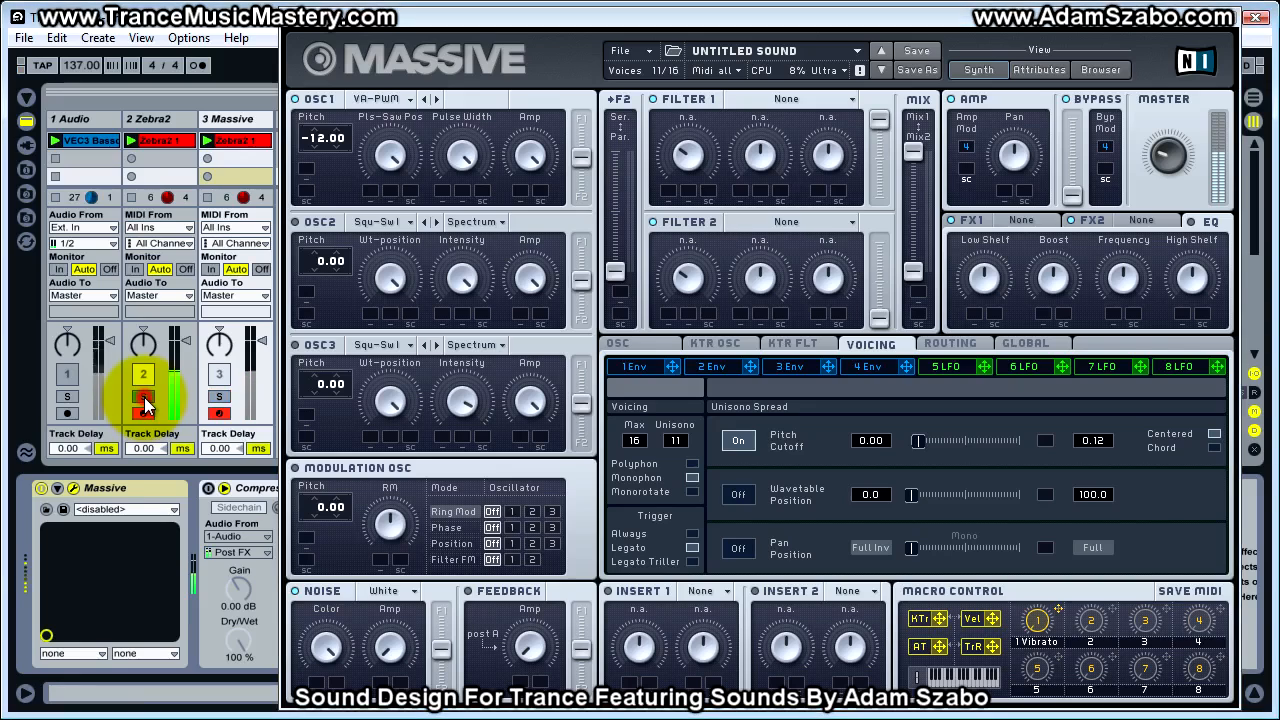
pyautogui.click(220, 398)
pyautogui.moveTo(1094, 445); pyautogui.dragTo(1097, 450)
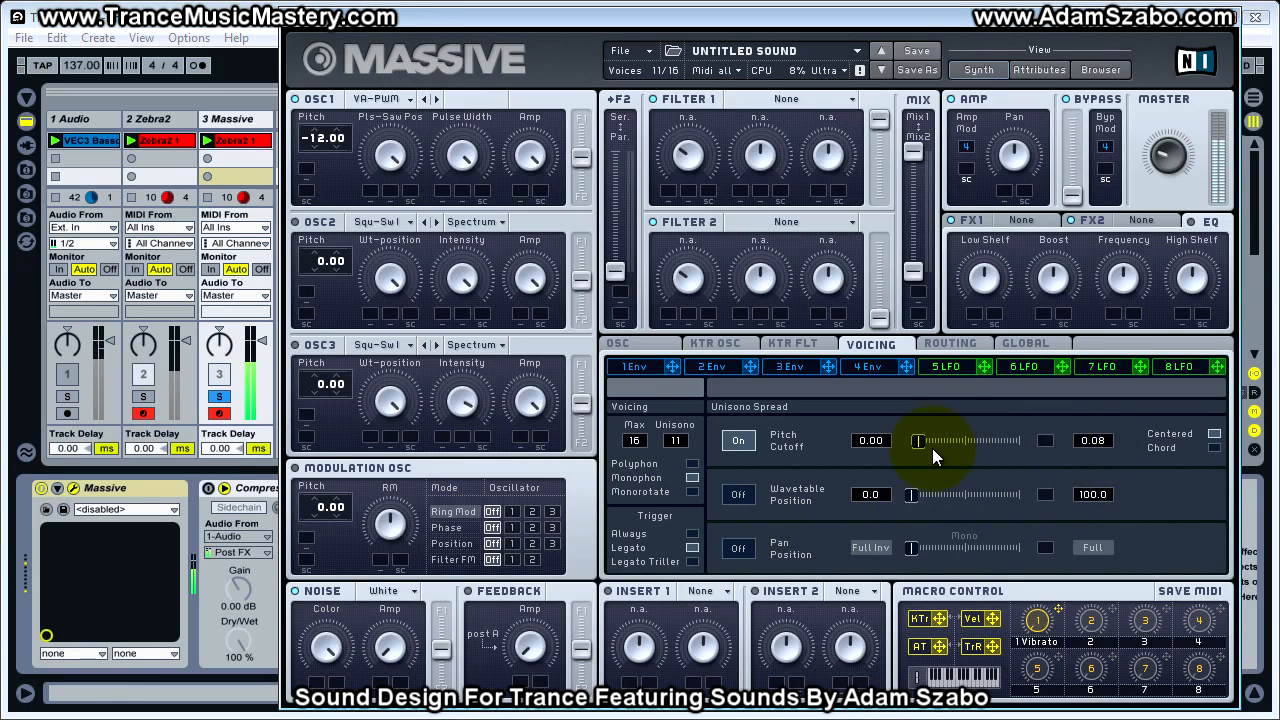
# Step: Raise the Pitch Cutoff spread amount to just below its midpoint and set its maximum to 0.01
pyautogui.moveTo(955, 444)
pyautogui.mouseDown()
pyautogui.moveTo(935, 444)
pyautogui.moveTo(966, 453)
pyautogui.mouseUp()
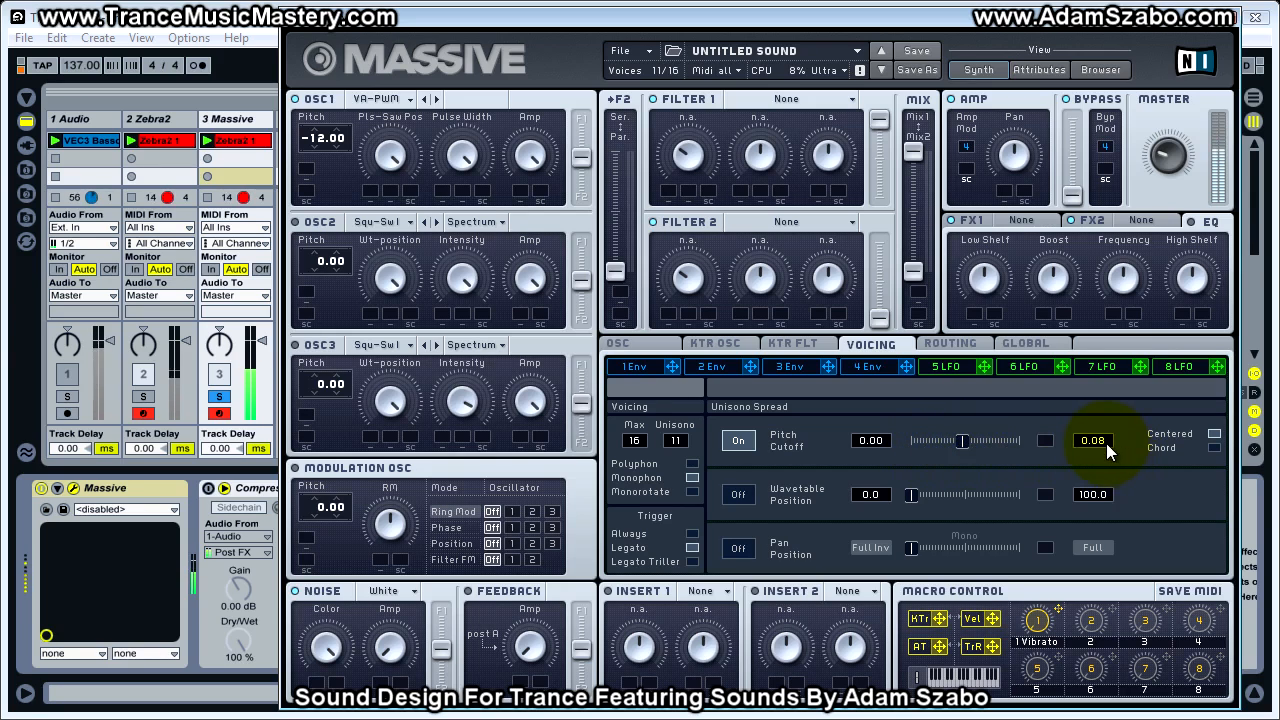
pyautogui.moveTo(1106, 446); pyautogui.dragTo(1106, 456)
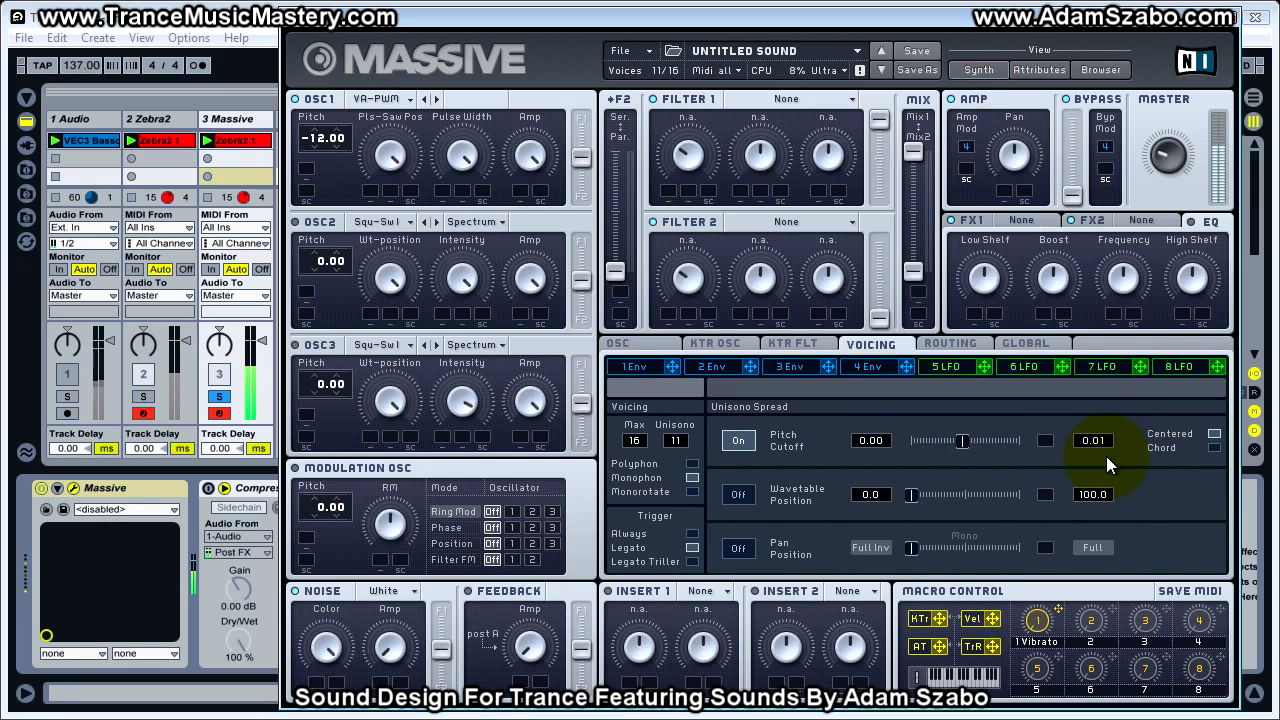
pyautogui.click(966, 440)
pyautogui.moveTo(949, 441); pyautogui.dragTo(937, 441)
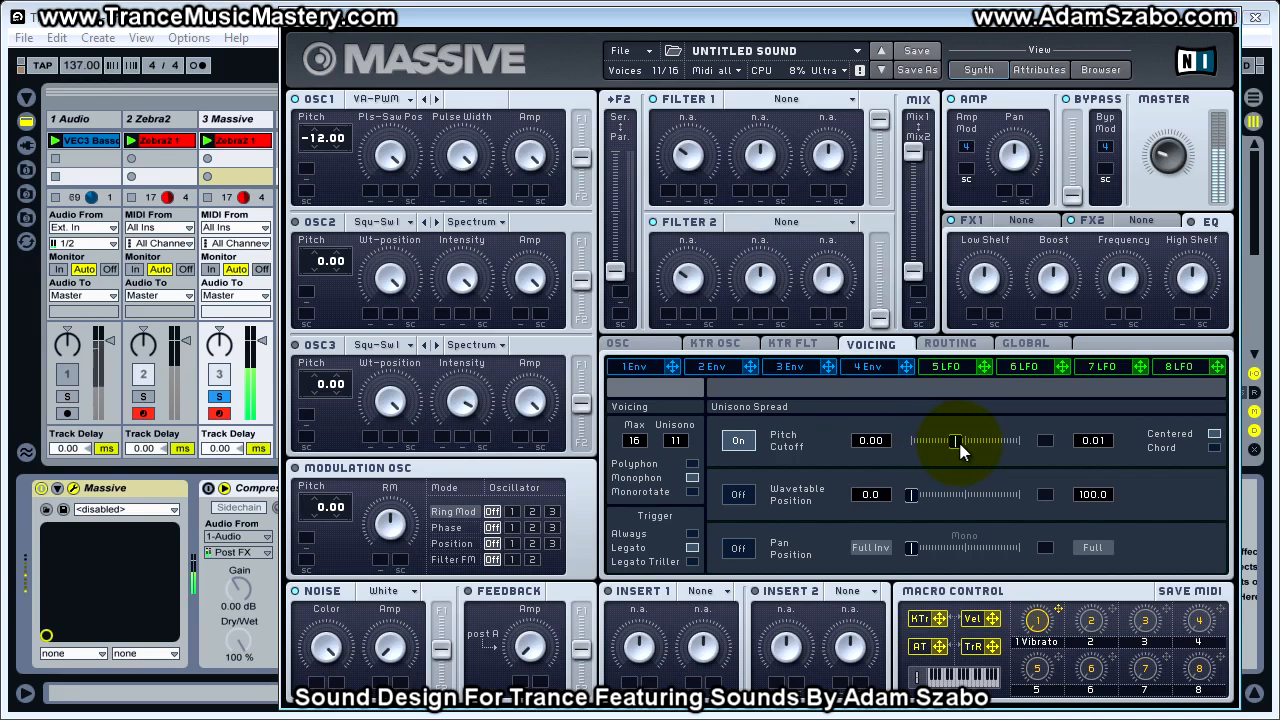
# Step: Check the new detune against the Zebra2 sound by alternating the two tracks' solos, ending on Massive
pyautogui.click(146, 398)
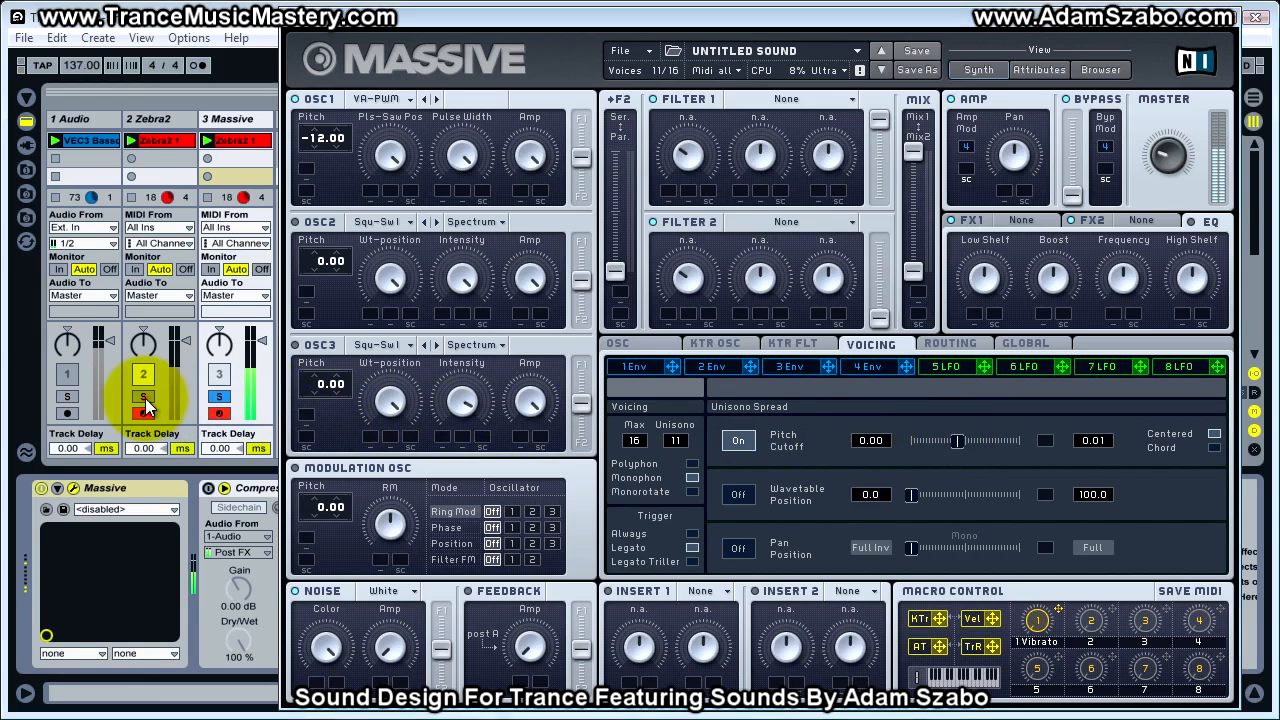
pyautogui.click(222, 398)
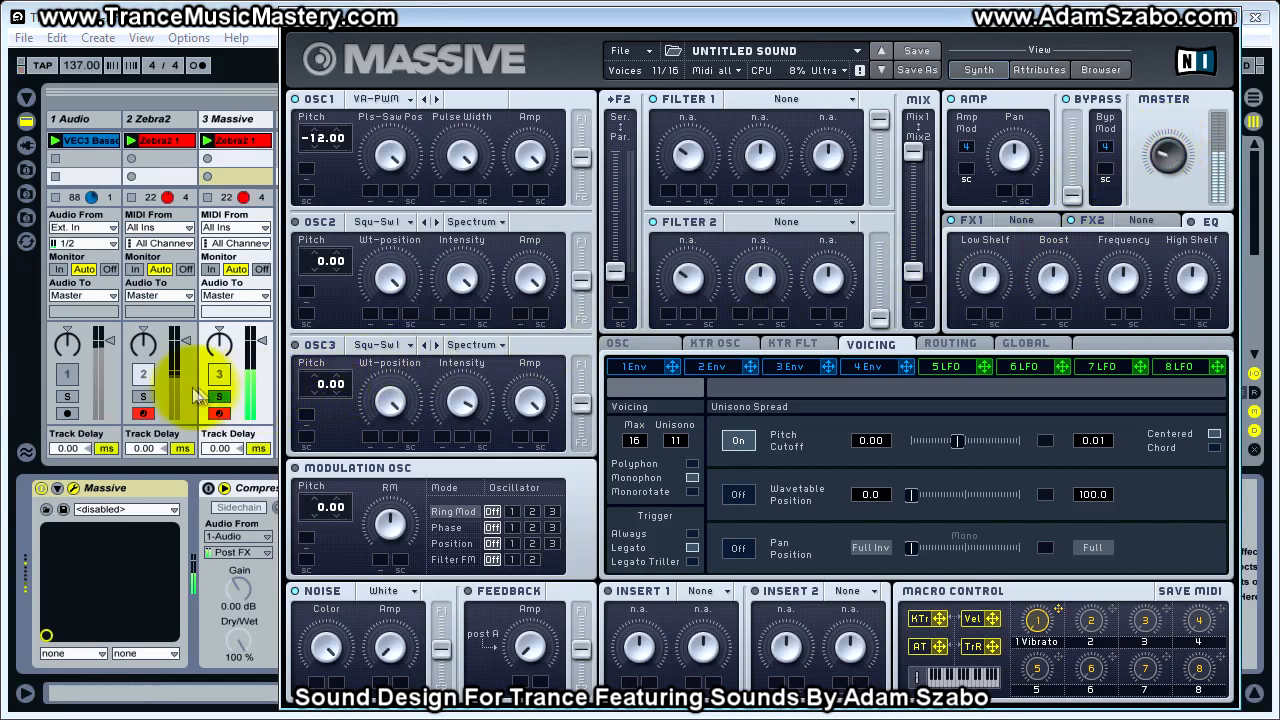
pyautogui.click(143, 396)
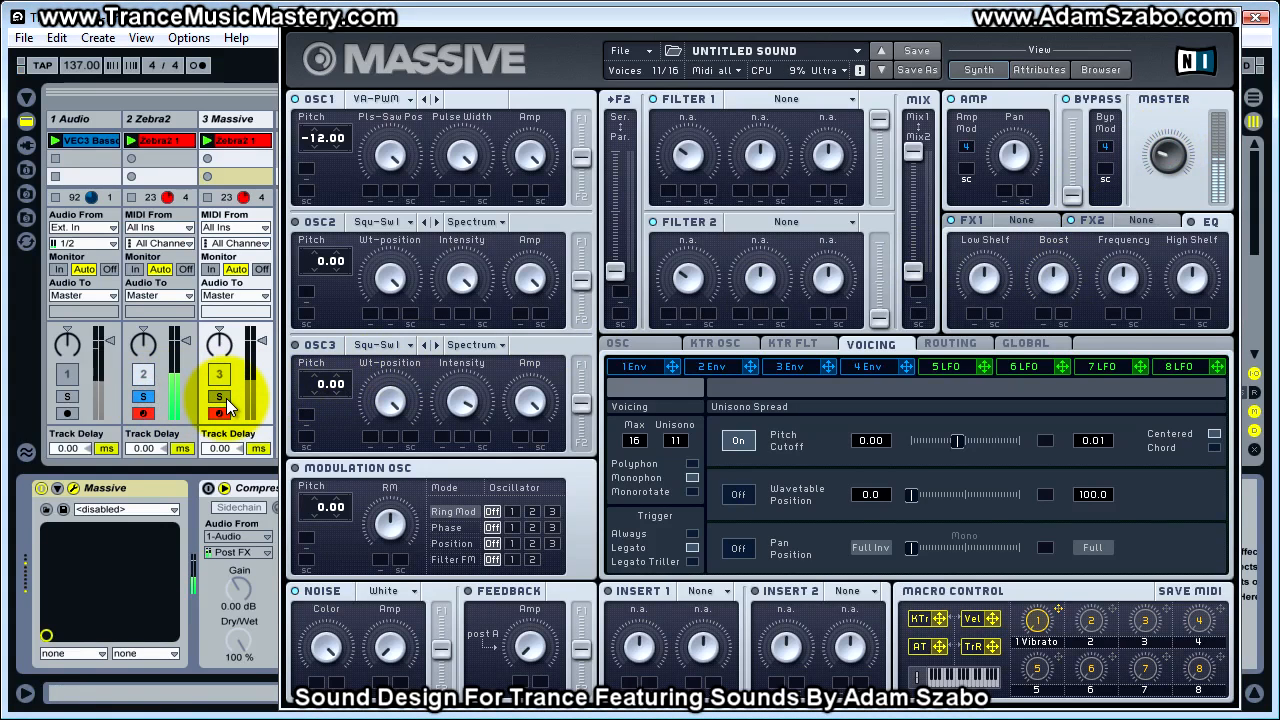
pyautogui.click(220, 397)
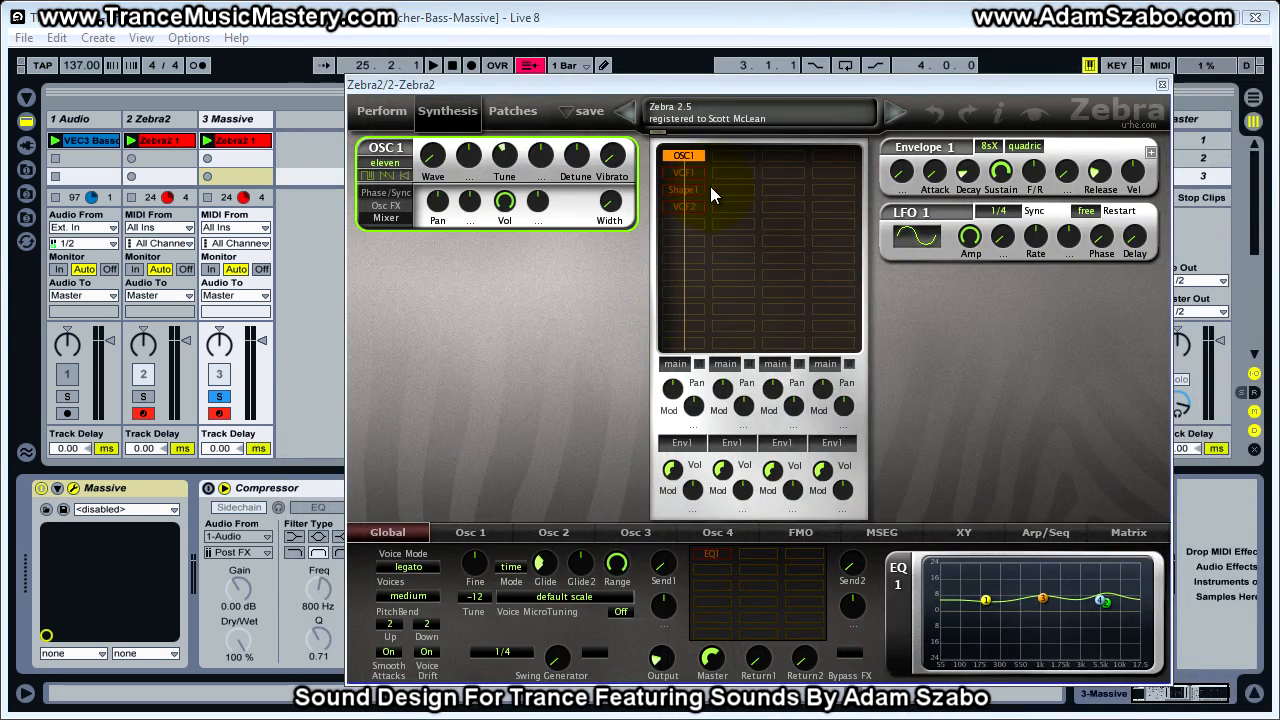
# Step: Show Zebra2's VCF1 settings, and put Massive's two filters fully in series with its routing diagram displayed
pyautogui.click(692, 174)
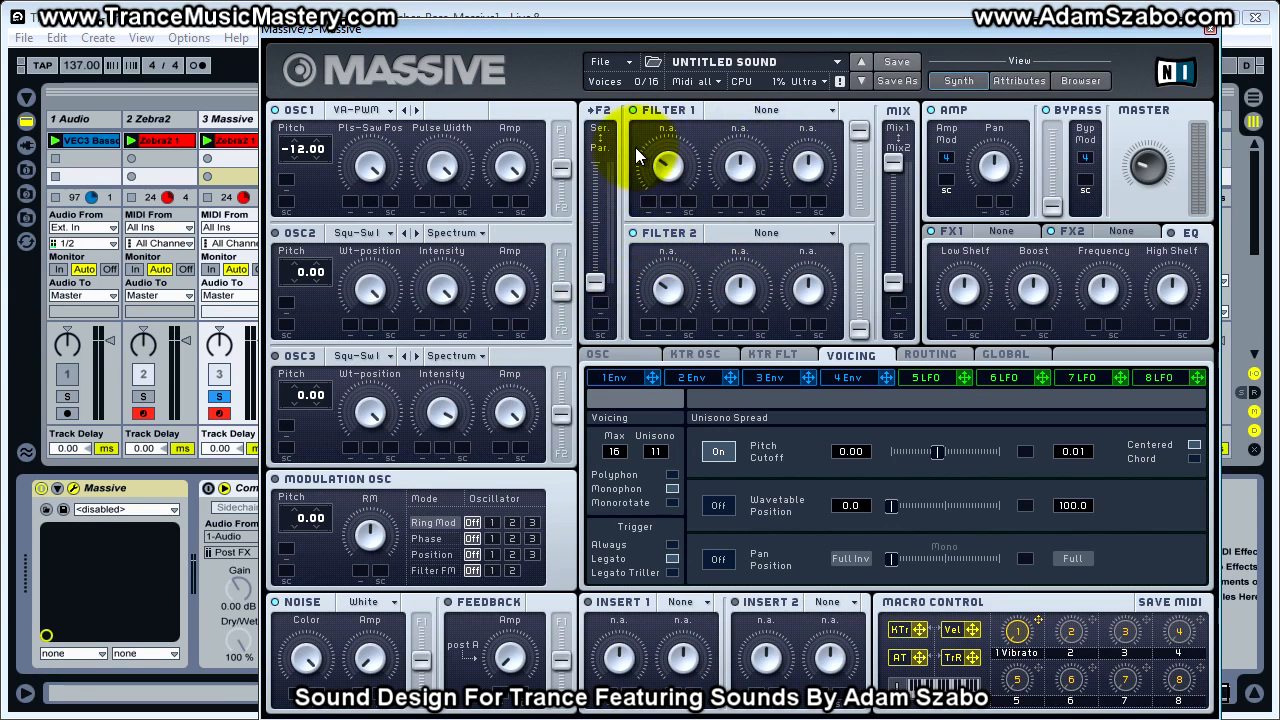
pyautogui.moveTo(595, 281); pyautogui.dragTo(594, 170)
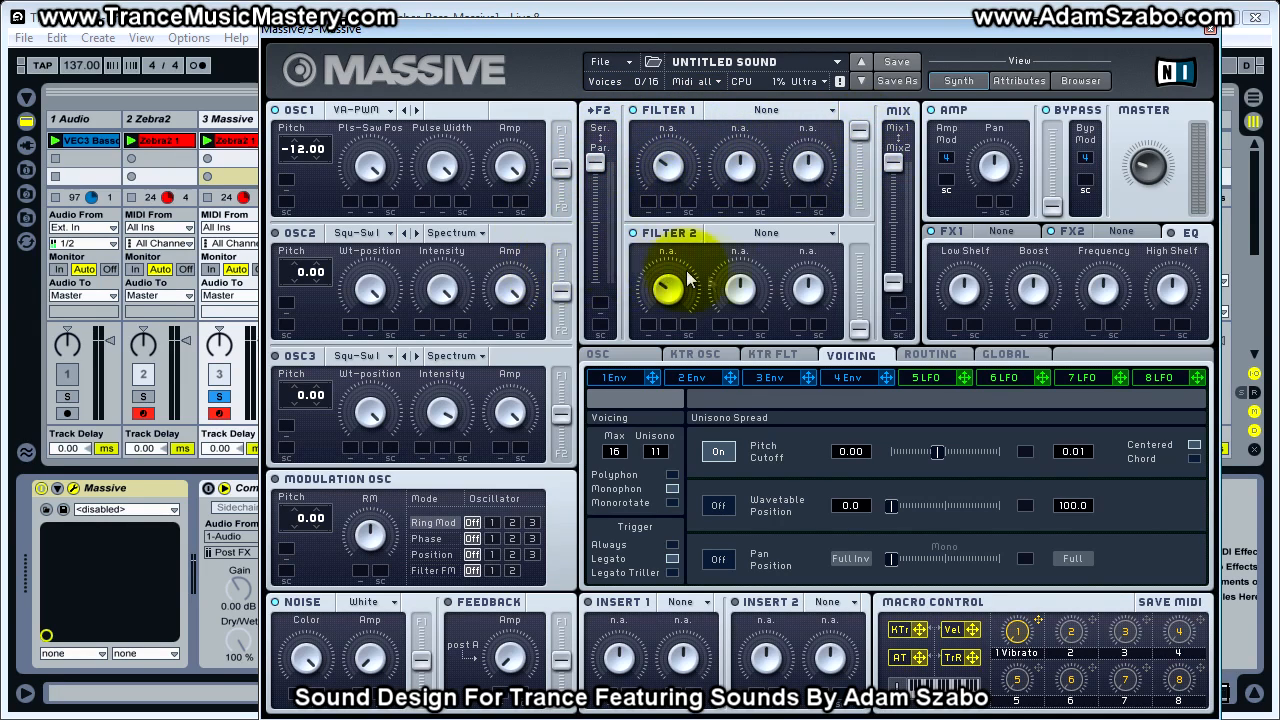
pyautogui.click(930, 355)
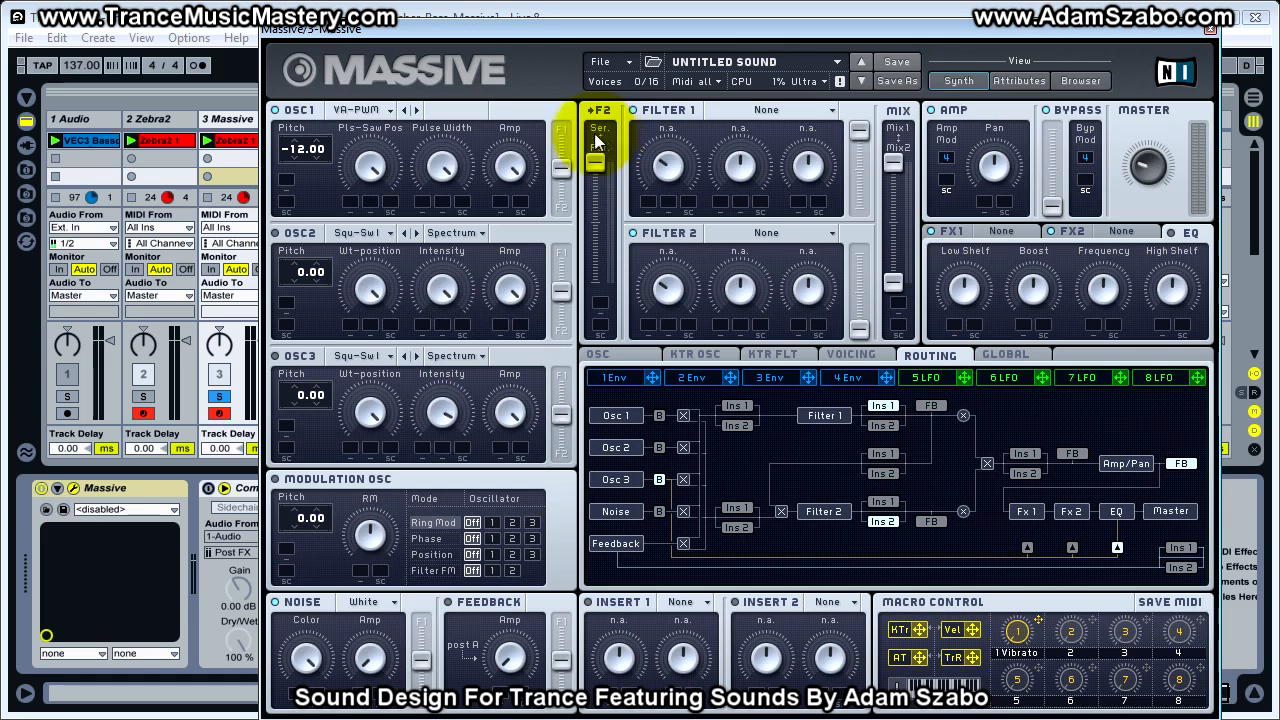
# Step: Set Massive's Filter 1 to Highpass 4, check Zebra2's VCF 1 filter type, and change Filter 1 to Highpass 2
pyautogui.click(780, 110)
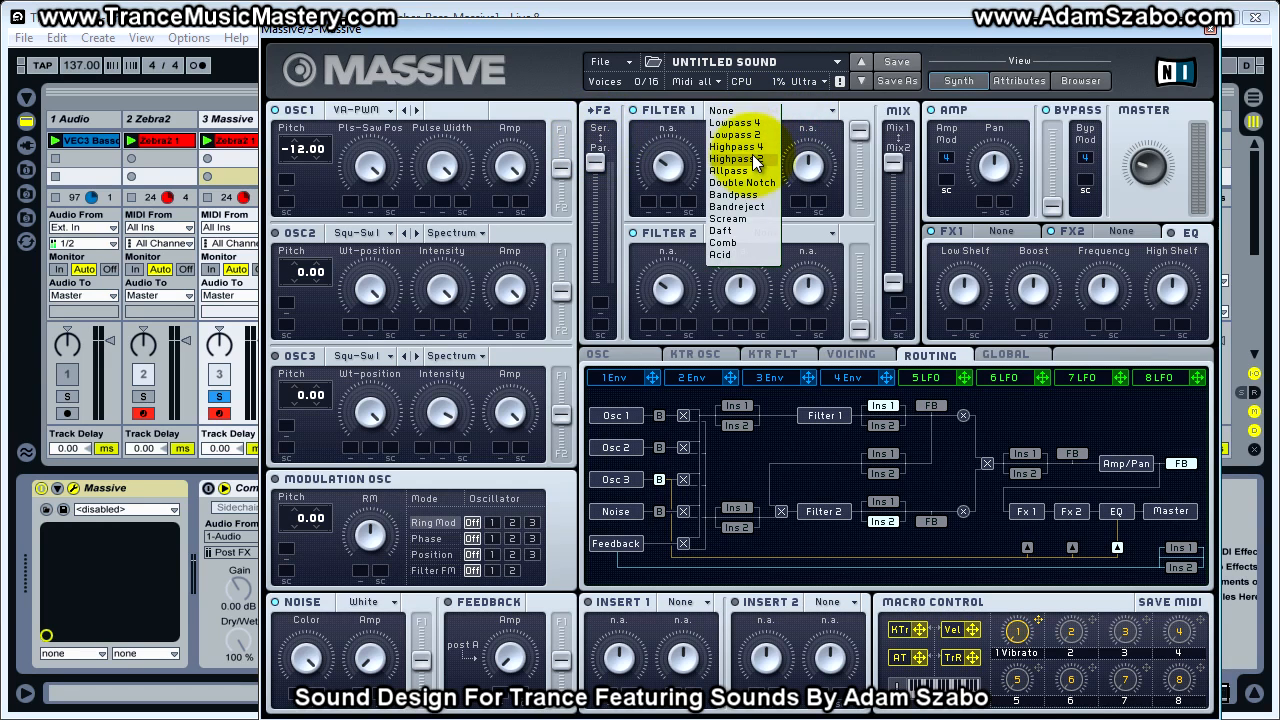
pyautogui.click(736, 146)
pyautogui.moveTo(720, 30); pyautogui.dragTo(917, 34)
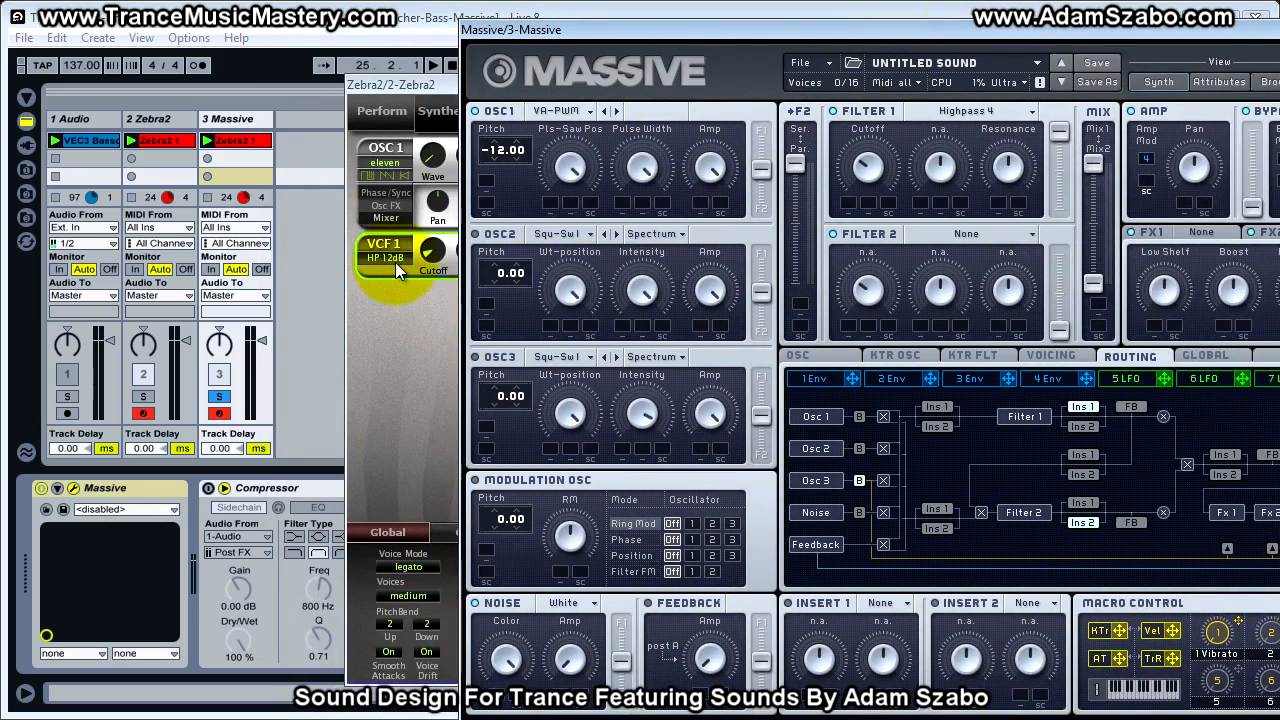
pyautogui.moveTo(790, 30); pyautogui.dragTo(603, 11)
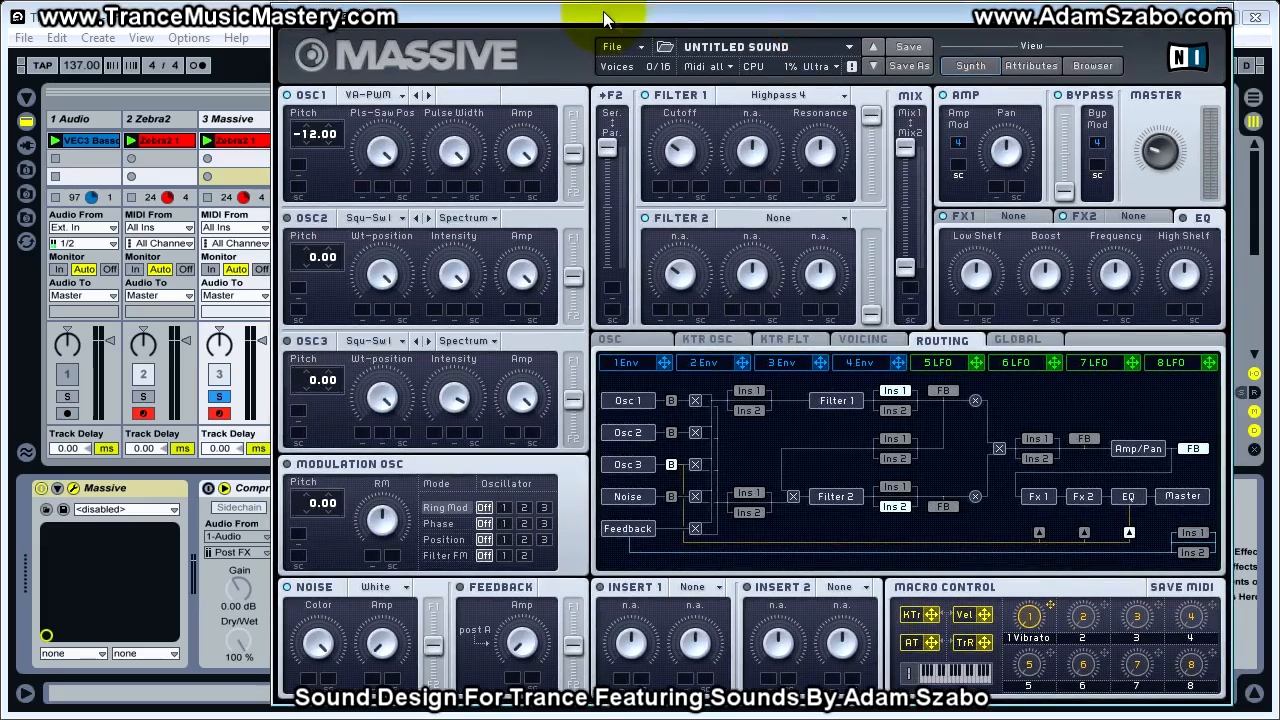
pyautogui.click(780, 96)
pyautogui.click(772, 148)
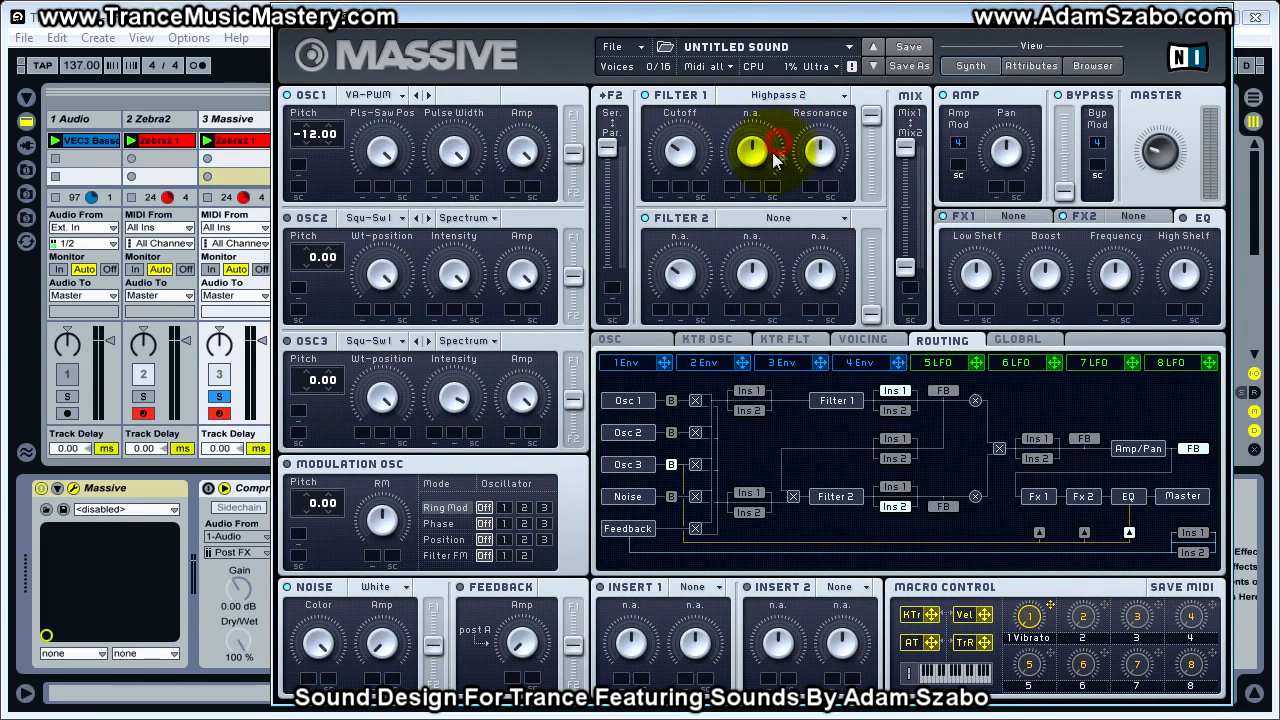
# Step: Check Zebra2's VCF 1 knobs, and turn the cutoff and resonance of Massive's Filter 1 down to minimum
pyautogui.moveTo(764, 20); pyautogui.dragTo(771, 20)
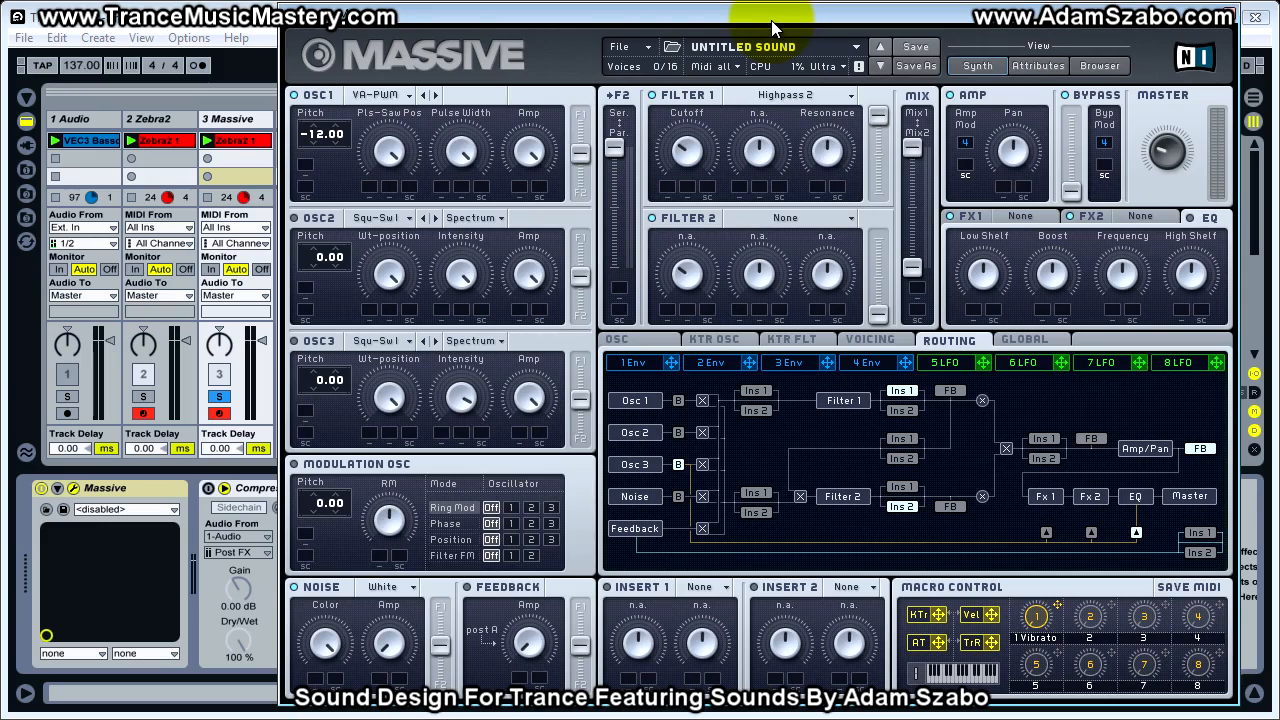
pyautogui.moveTo(771, 20); pyautogui.dragTo(830, 34)
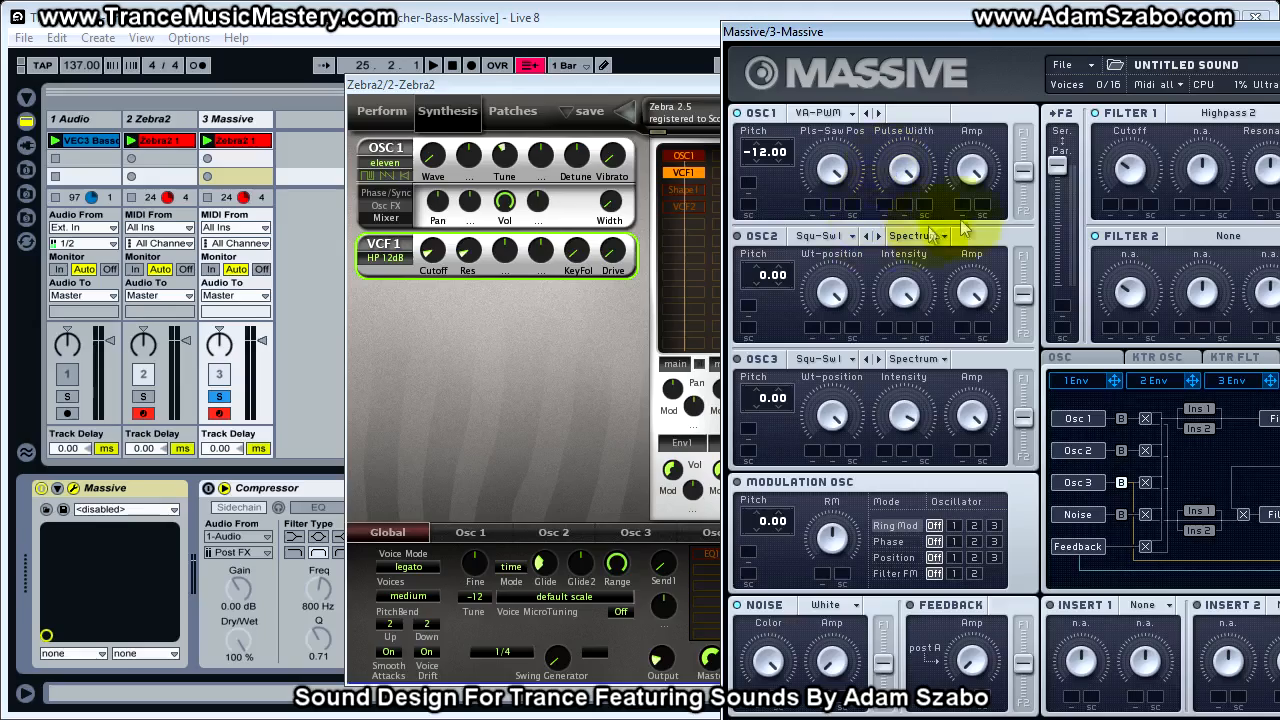
pyautogui.moveTo(1145, 42); pyautogui.dragTo(713, 32)
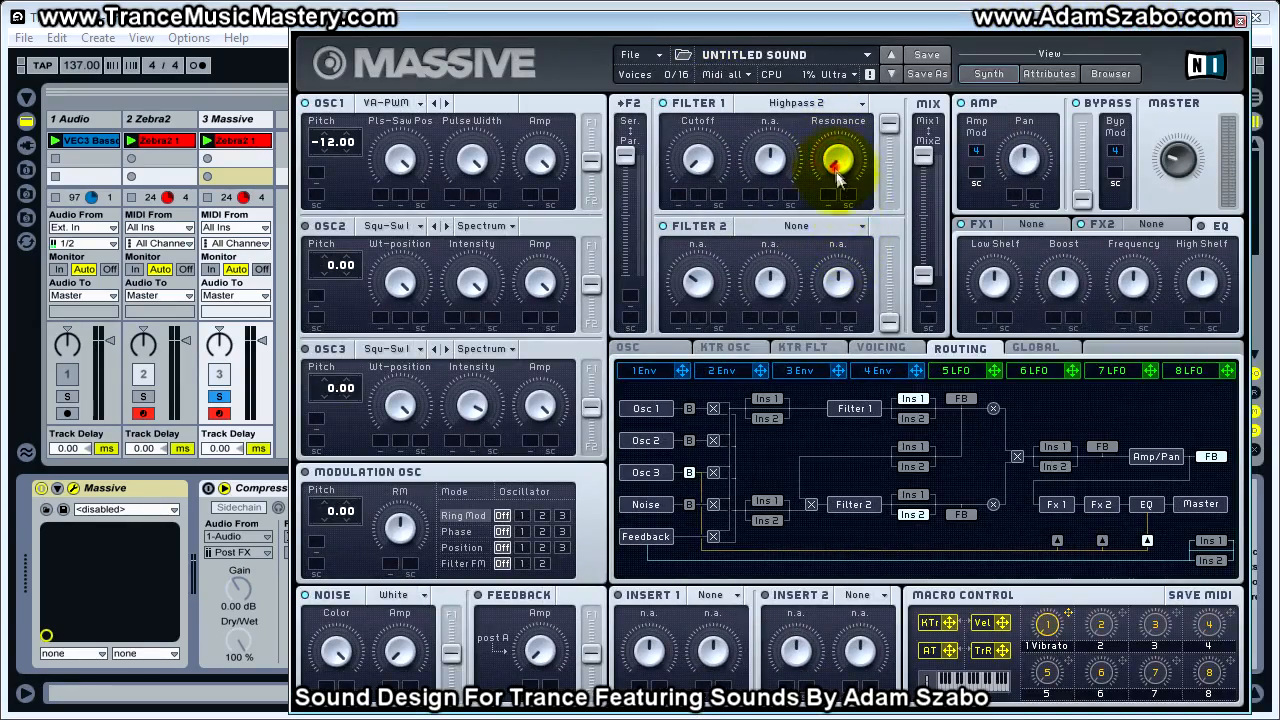
pyautogui.moveTo(752, 31); pyautogui.dragTo(769, 33)
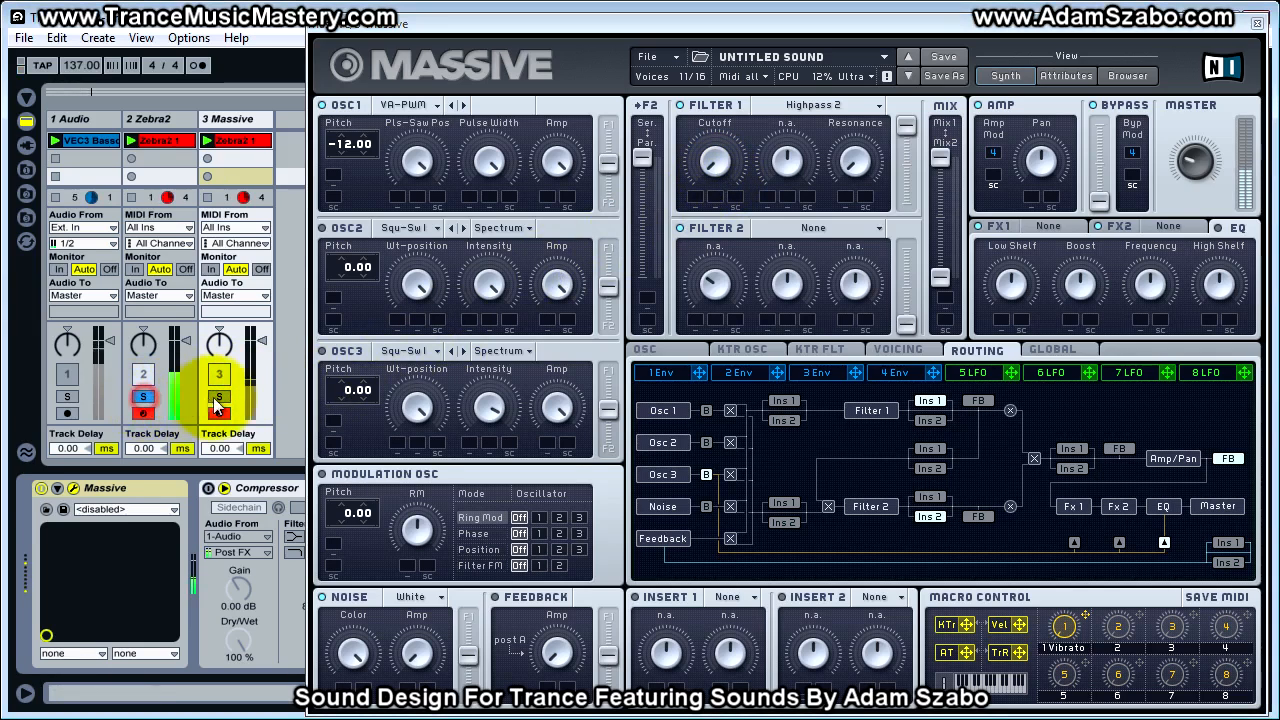
# Step: Alternate the Zebra2 and Massive solos while raising Filter 1's cutoff and resonance slightly above minimum
pyautogui.click(143, 396)
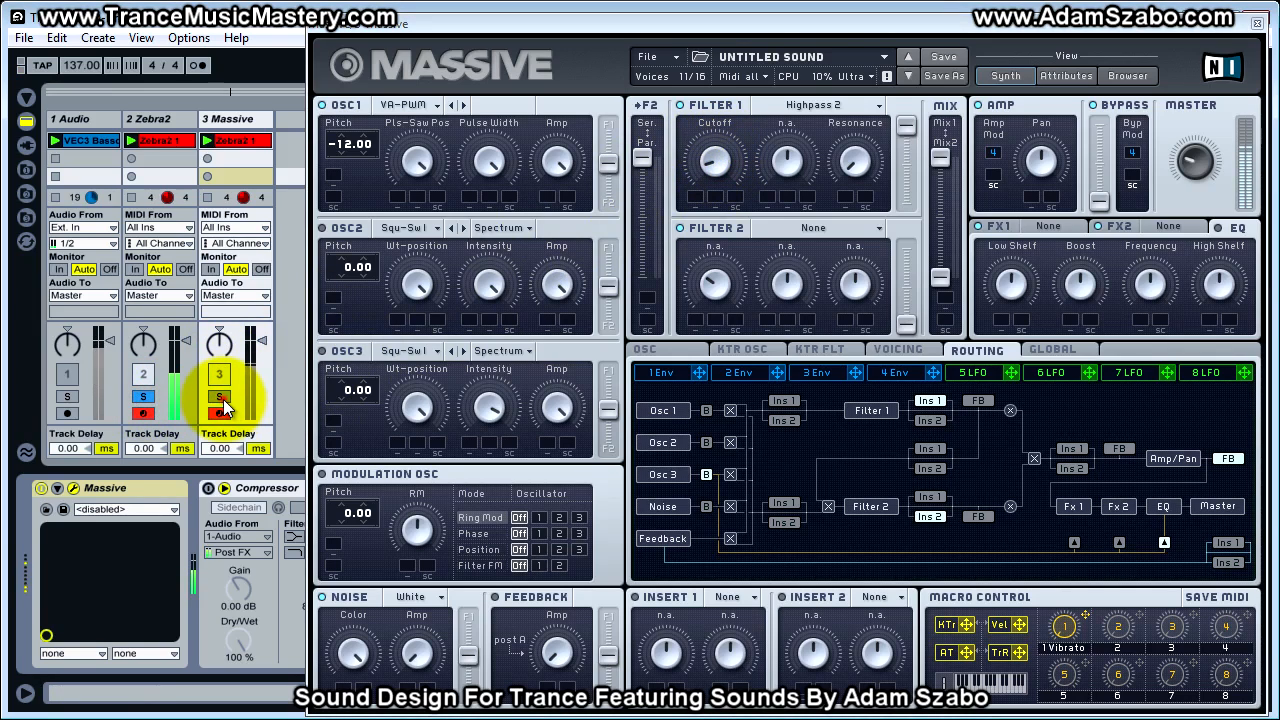
pyautogui.click(220, 397)
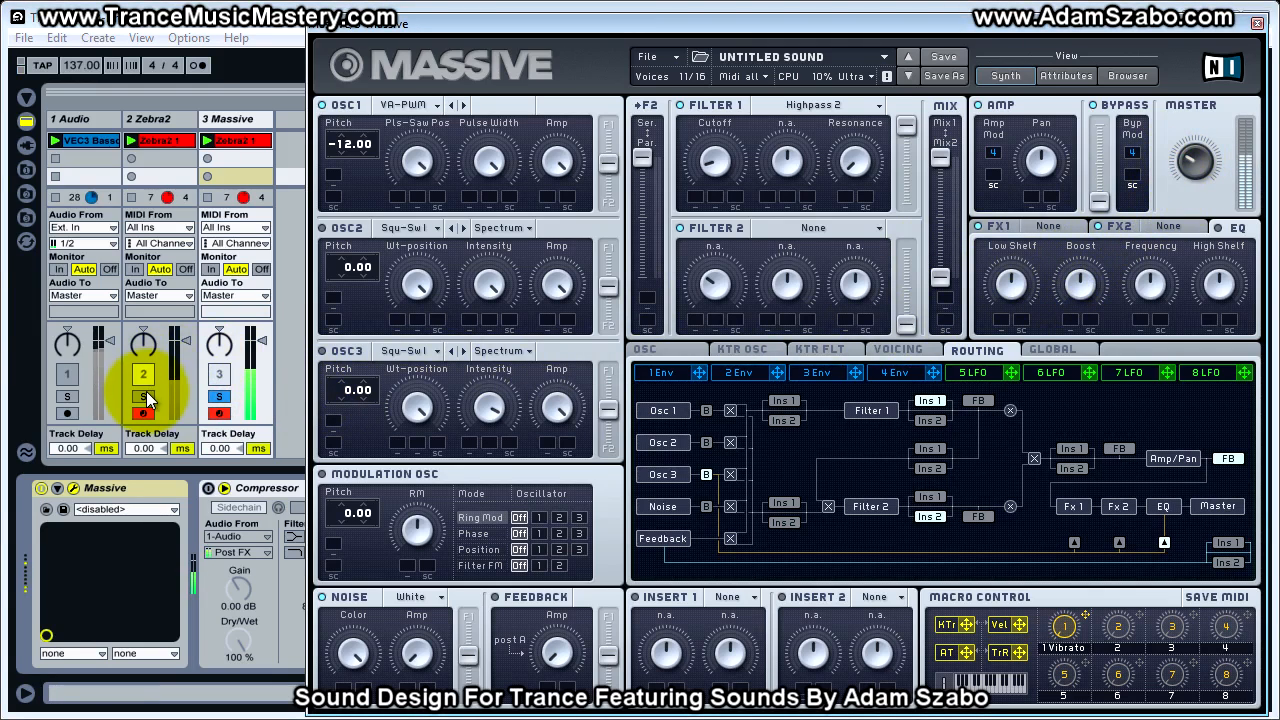
pyautogui.click(219, 397)
pyautogui.click(220, 397)
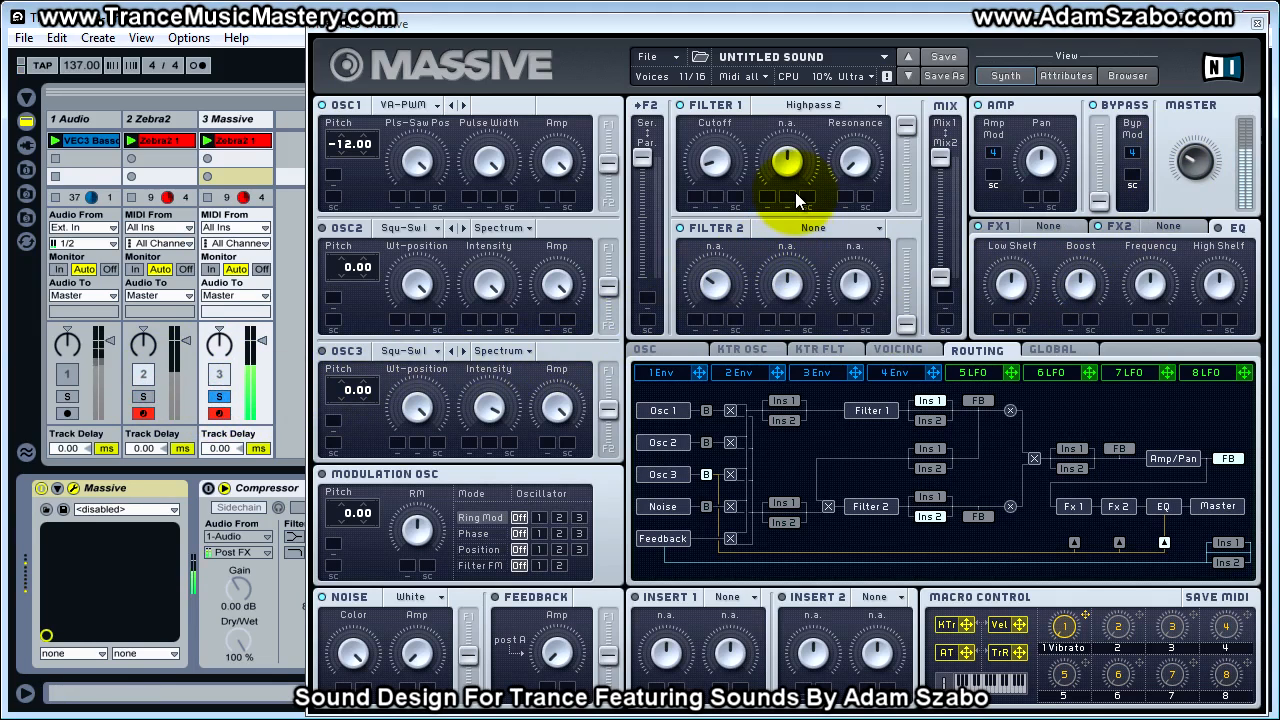
pyautogui.moveTo(847, 168); pyautogui.dragTo(847, 148)
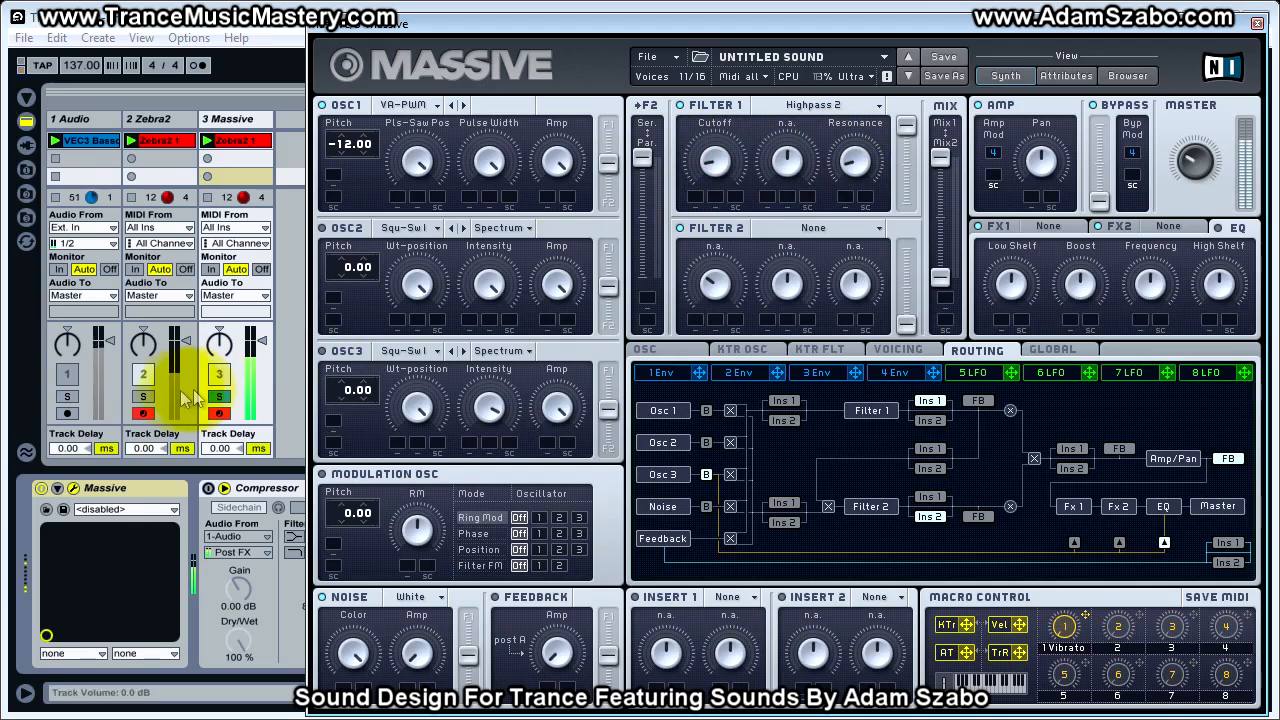
# Step: Compare the filtered Massive sound with Zebra2 by switching solos, ending on Massive
pyautogui.click(219, 397)
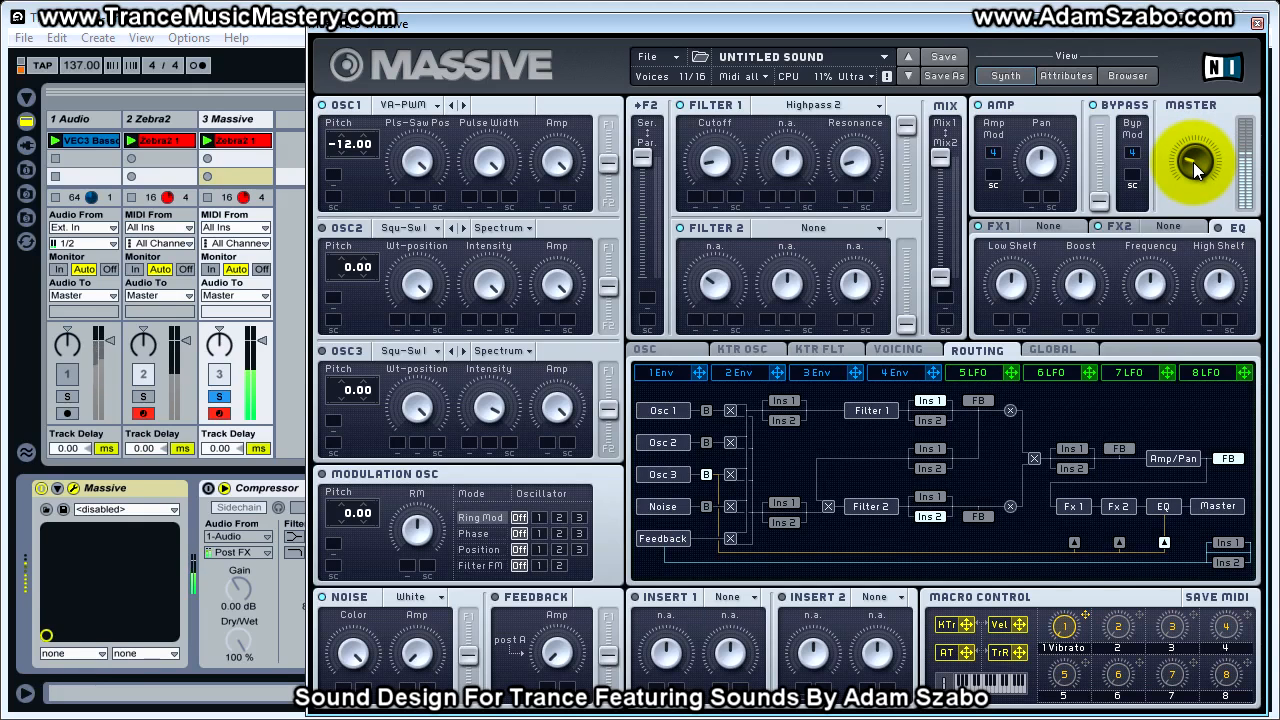
pyautogui.click(143, 395)
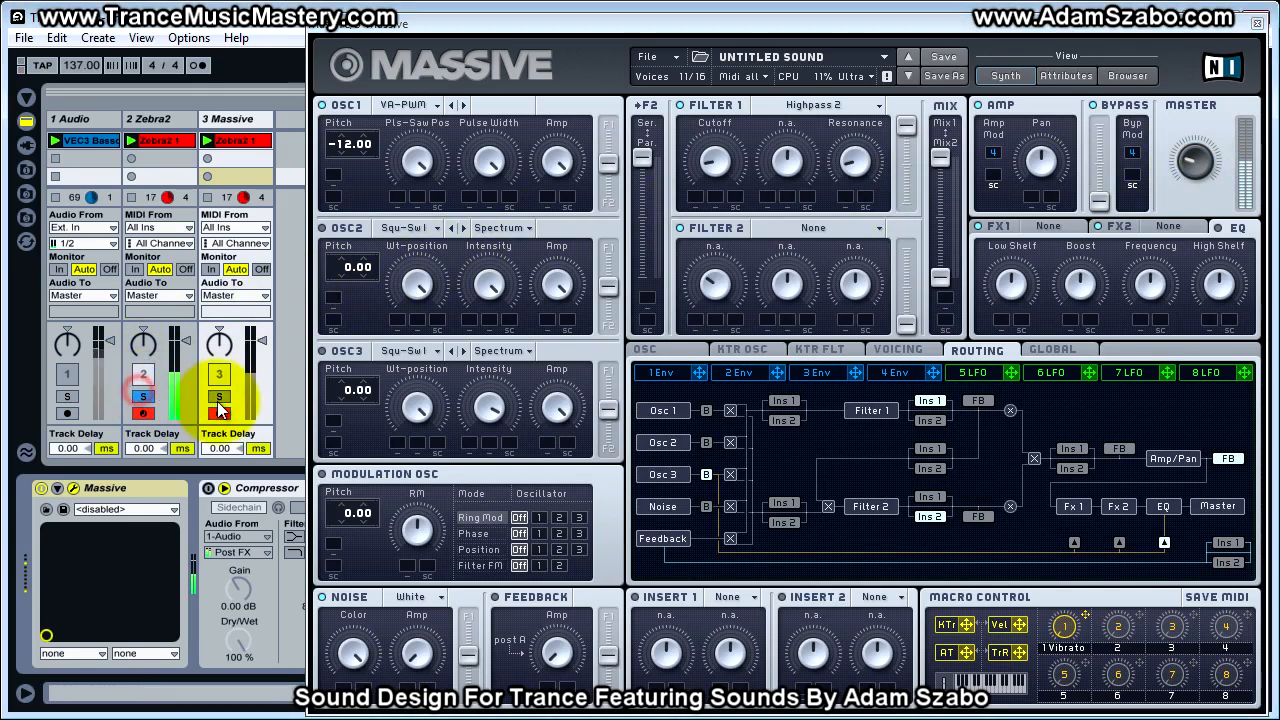
pyautogui.click(219, 399)
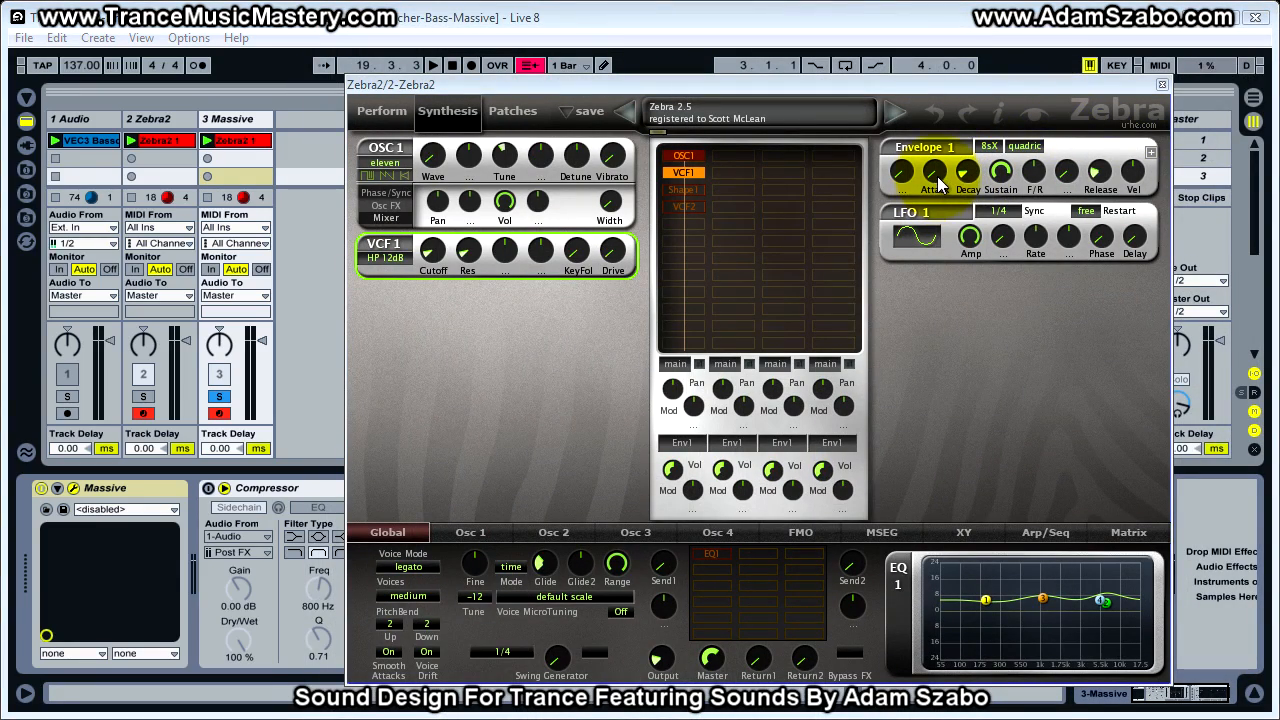
# Step: Examine the decay, sustain and release of Zebra2's Envelope 1, and return to the Massive window
pyautogui.click(967, 172)
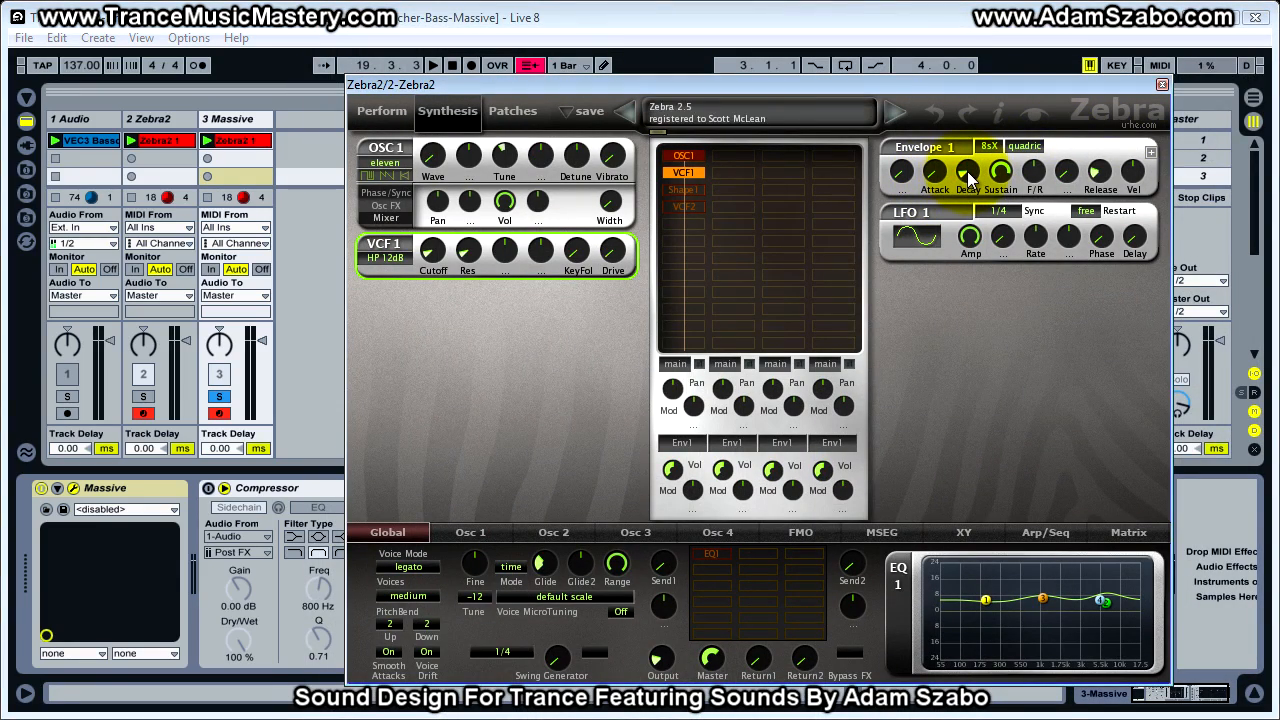
pyautogui.click(1003, 177)
pyautogui.click(1100, 173)
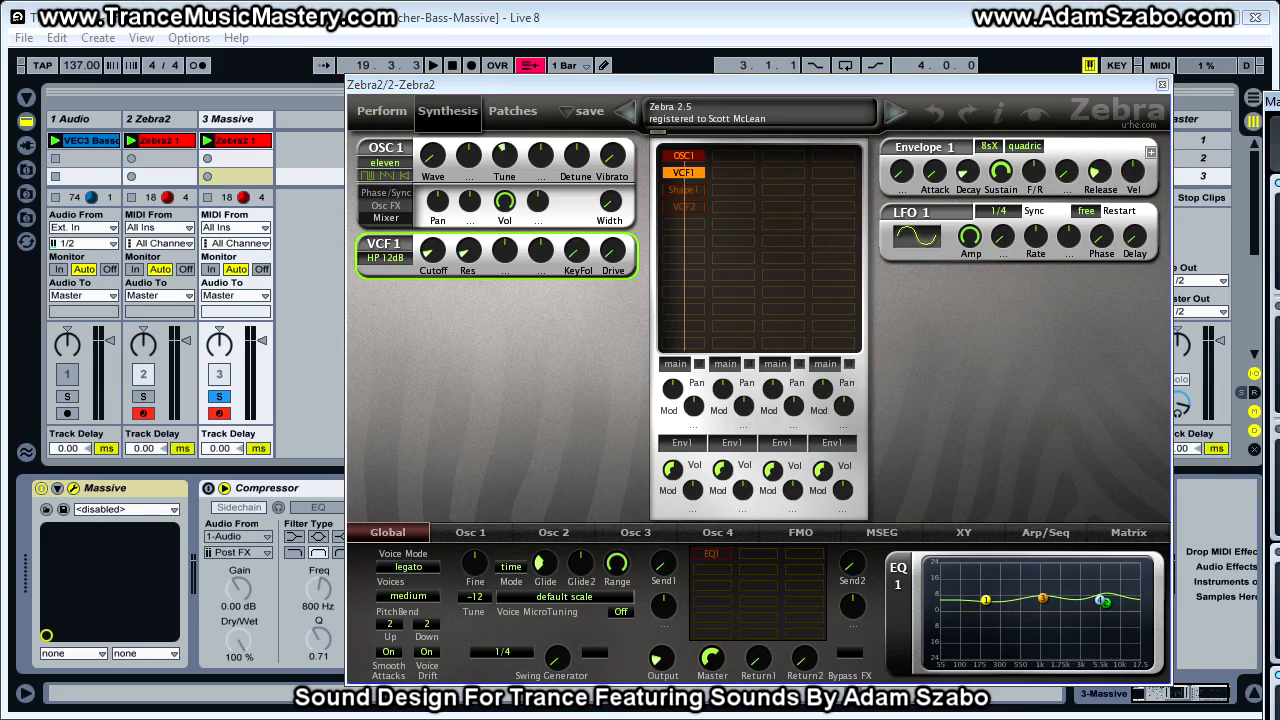
pyautogui.moveTo(1279, 98); pyautogui.dragTo(525, 34)
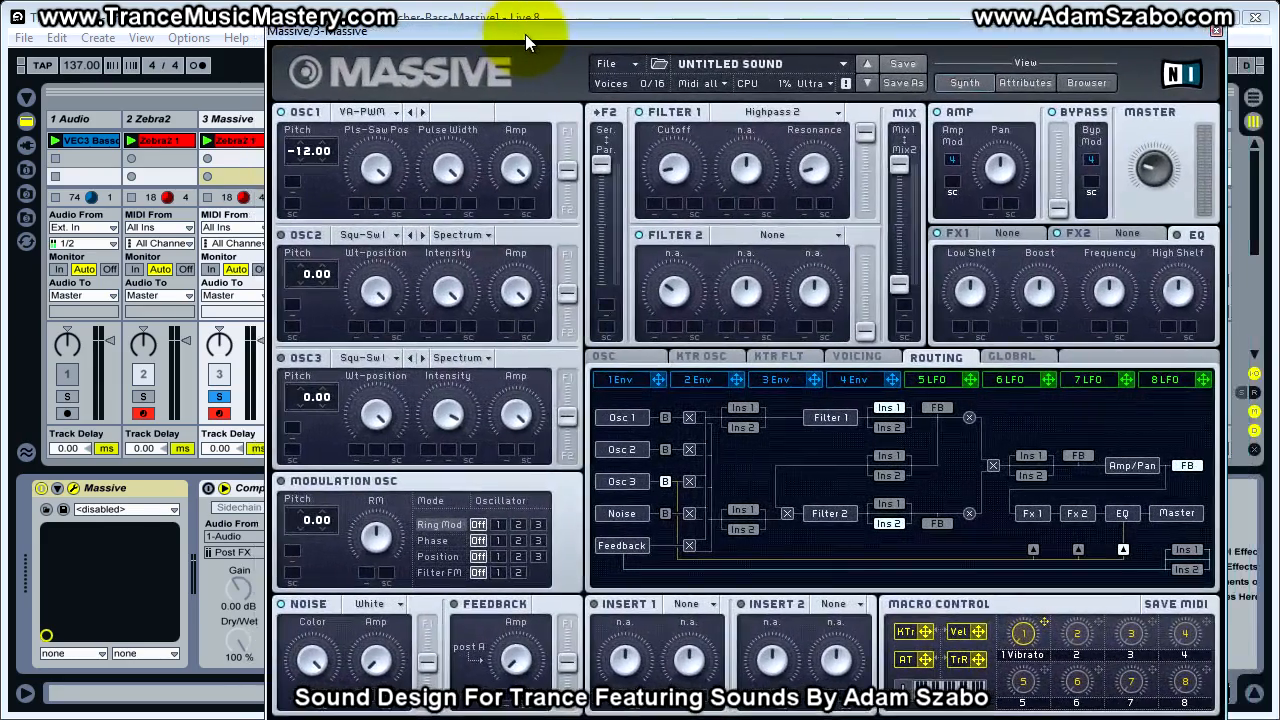
# Step: In Massive's 4 Env, shorten the attack to near minimum and lower the decay level slightly below full
pyautogui.click(850, 380)
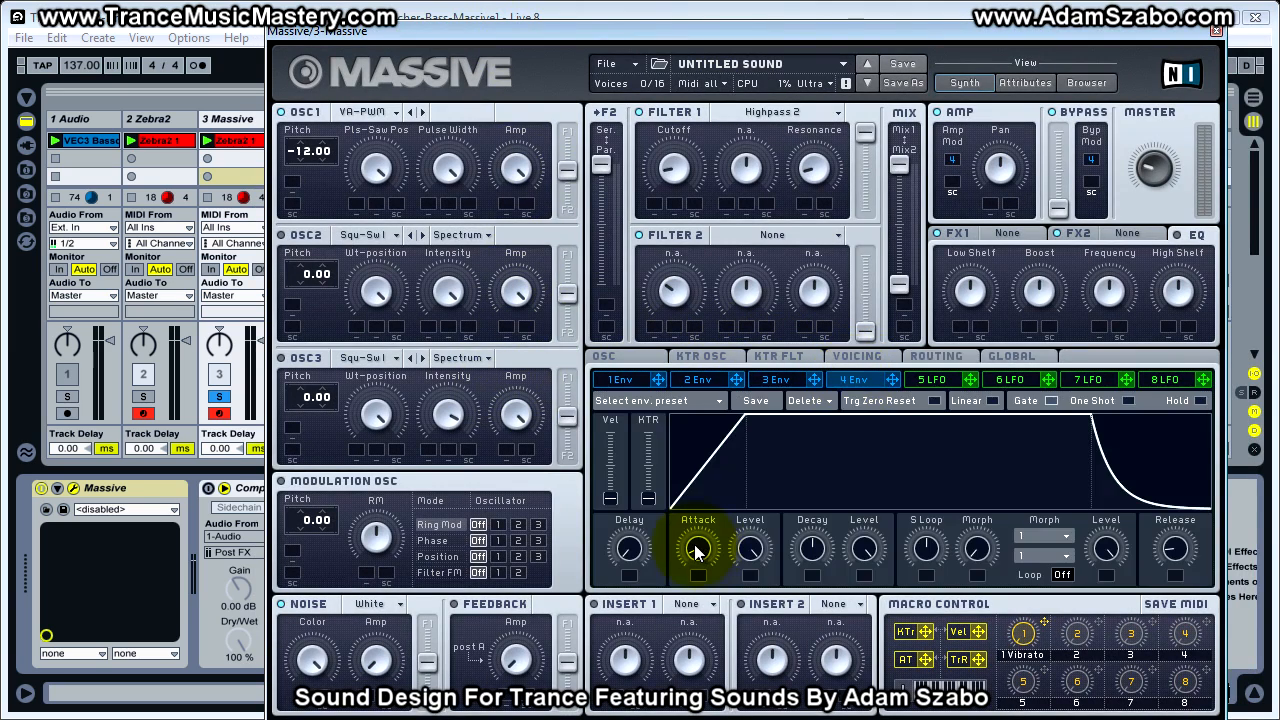
pyautogui.moveTo(692, 560); pyautogui.dragTo(700, 572)
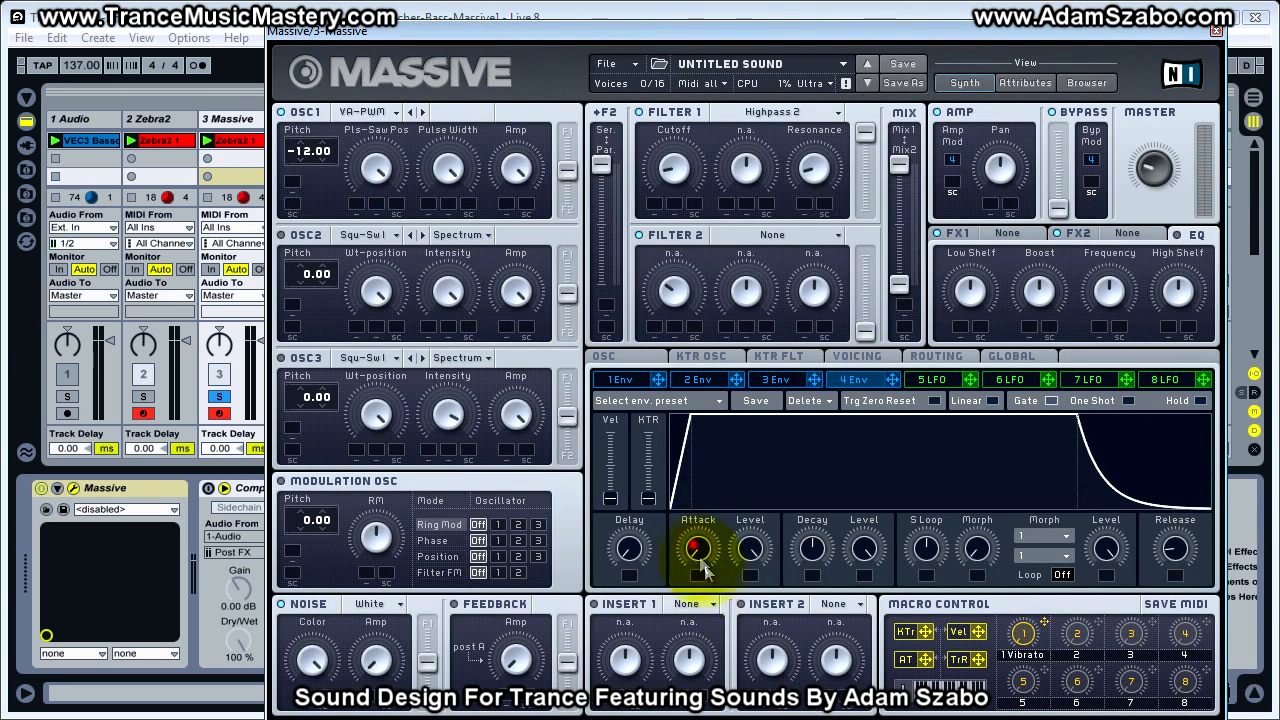
pyautogui.moveTo(866, 556)
pyautogui.mouseDown()
pyautogui.moveTo(870, 596)
pyautogui.moveTo(864, 552)
pyautogui.mouseUp()
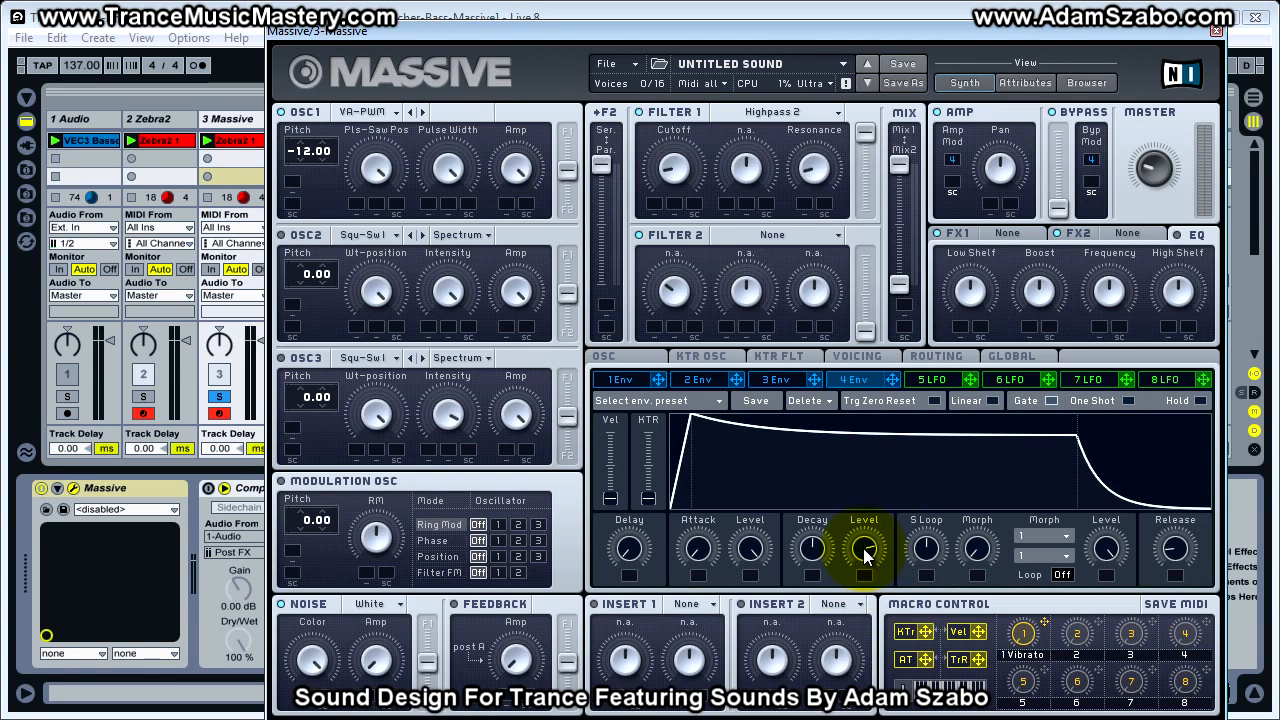
pyautogui.moveTo(866, 556)
pyautogui.mouseDown()
pyautogui.moveTo(866, 586)
pyautogui.moveTo(866, 568)
pyautogui.mouseUp()
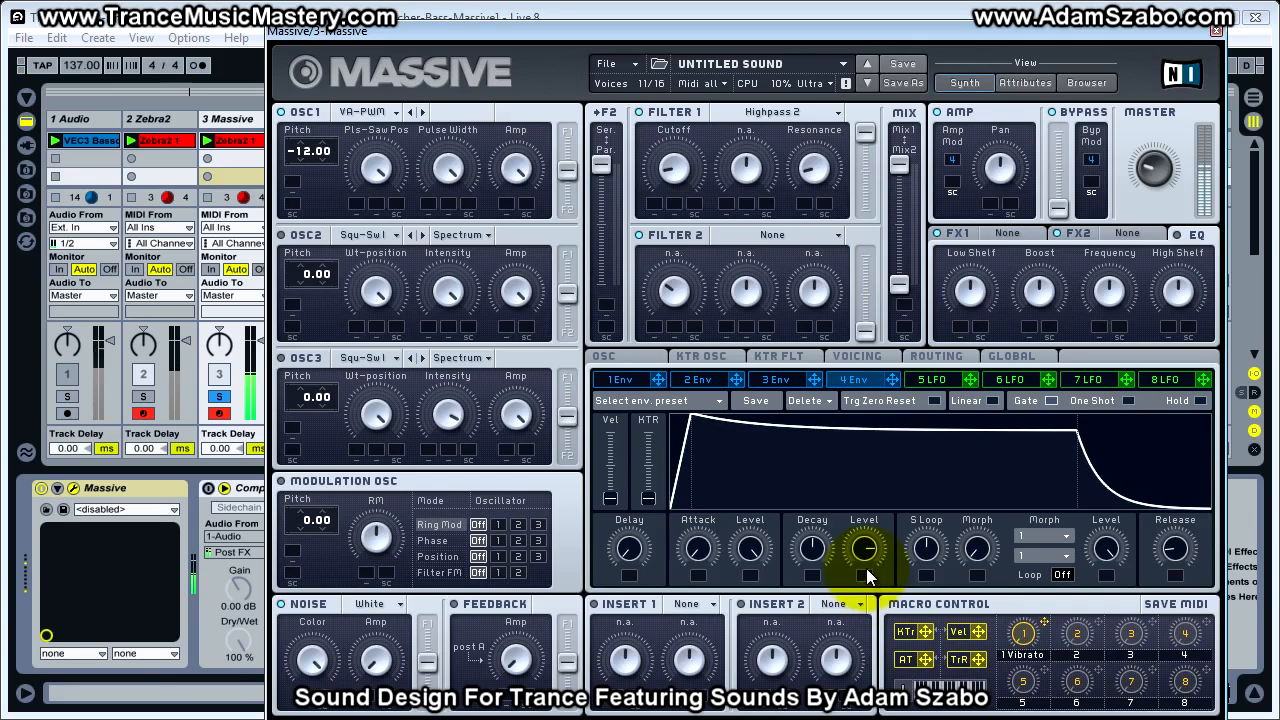
# Step: Compare both solos while lowering 4 Env's decay level further and lengthening its decay slightly past the midpoint, ending on Massive
pyautogui.click(148, 399)
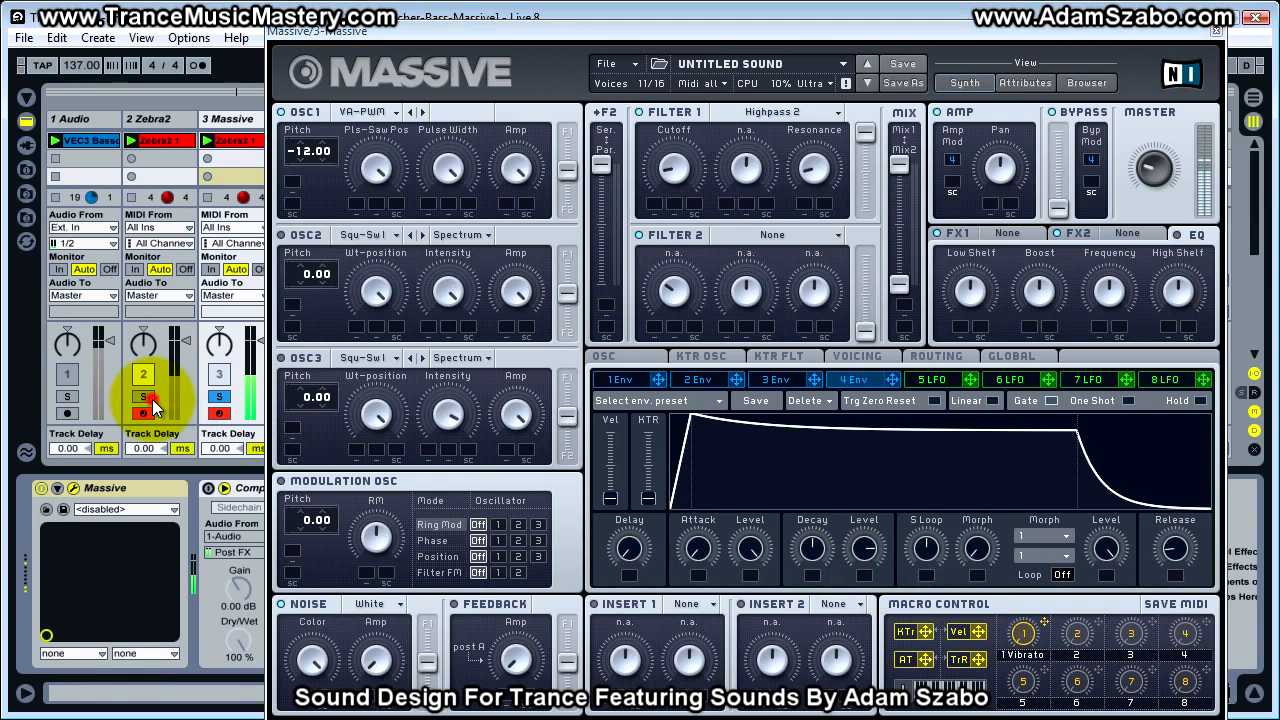
pyautogui.click(219, 397)
pyautogui.moveTo(868, 556); pyautogui.dragTo(814, 537)
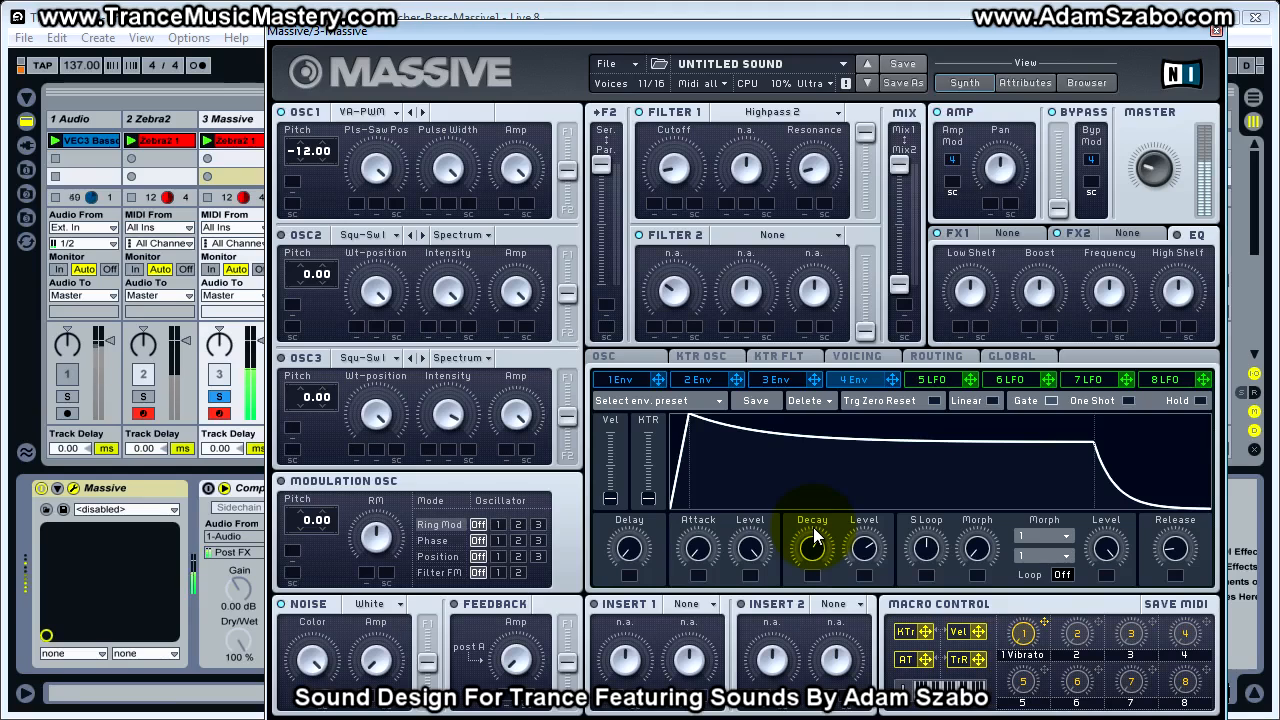
pyautogui.click(143, 396)
pyautogui.click(219, 396)
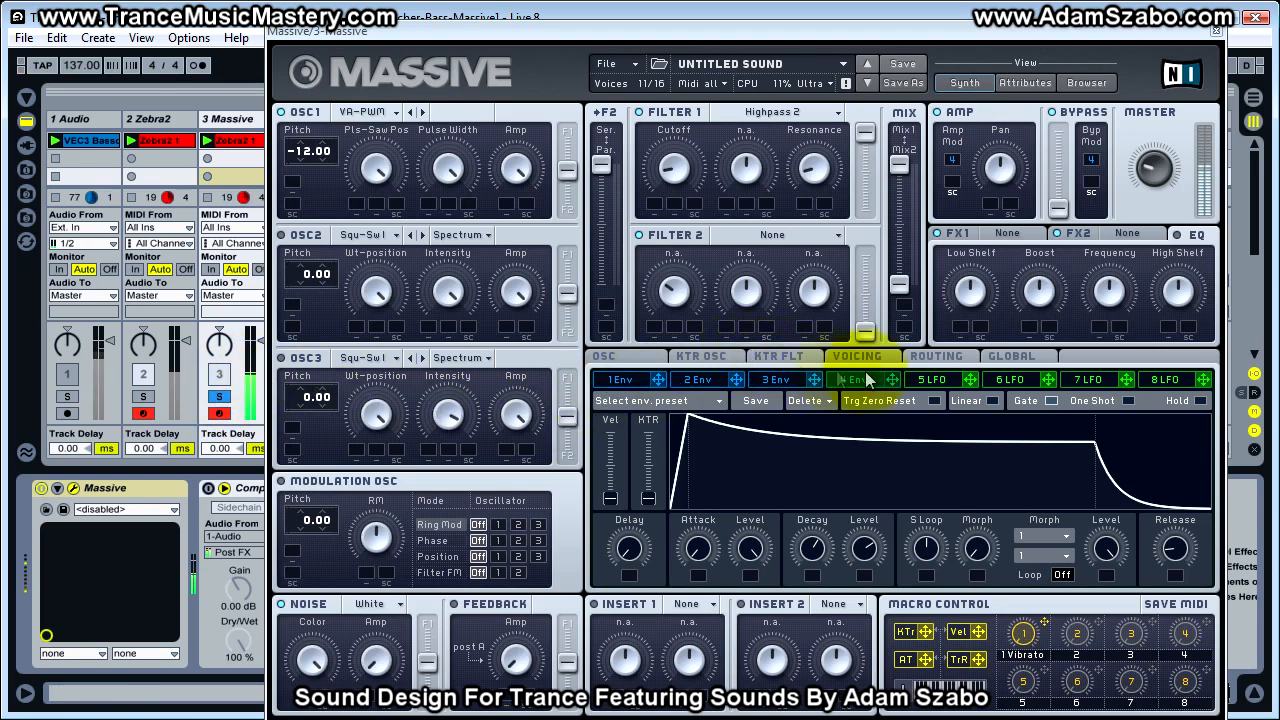
# Step: Lower the unison Pitch Cutoff spread amount to just above minimum and set its maximum to 0.05
pyautogui.click(865, 356)
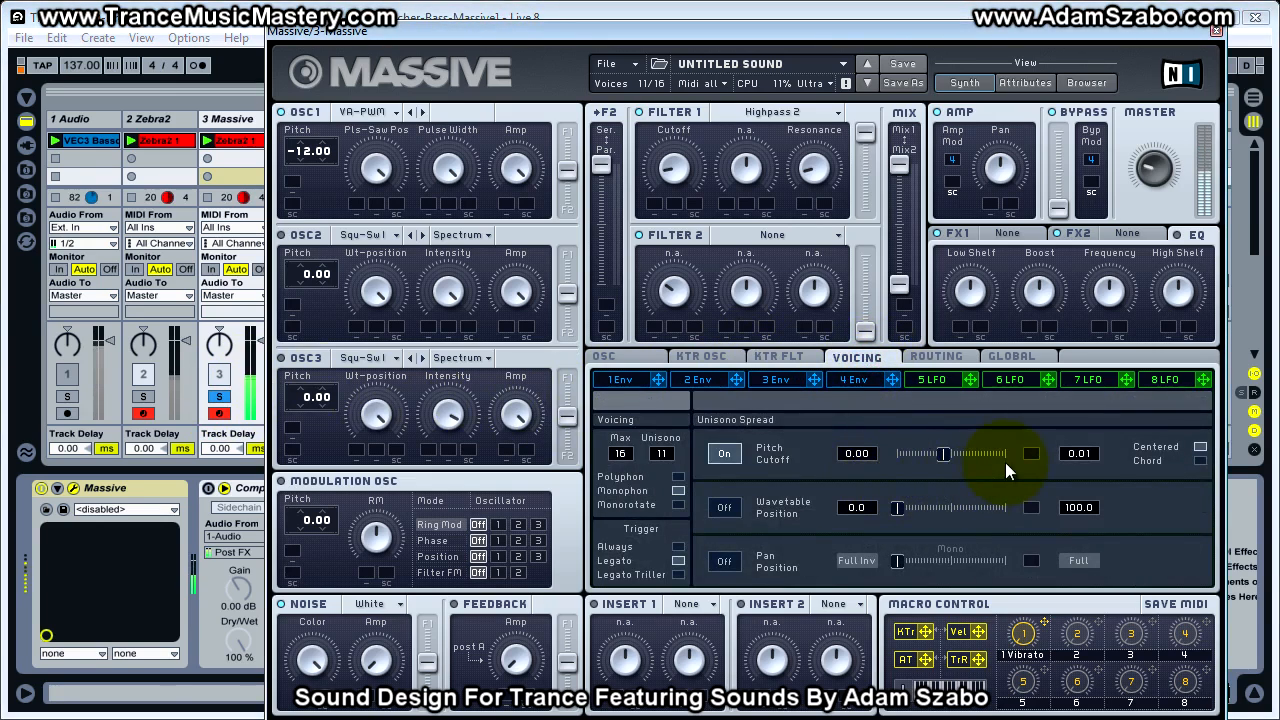
pyautogui.moveTo(917, 454); pyautogui.dragTo(903, 453)
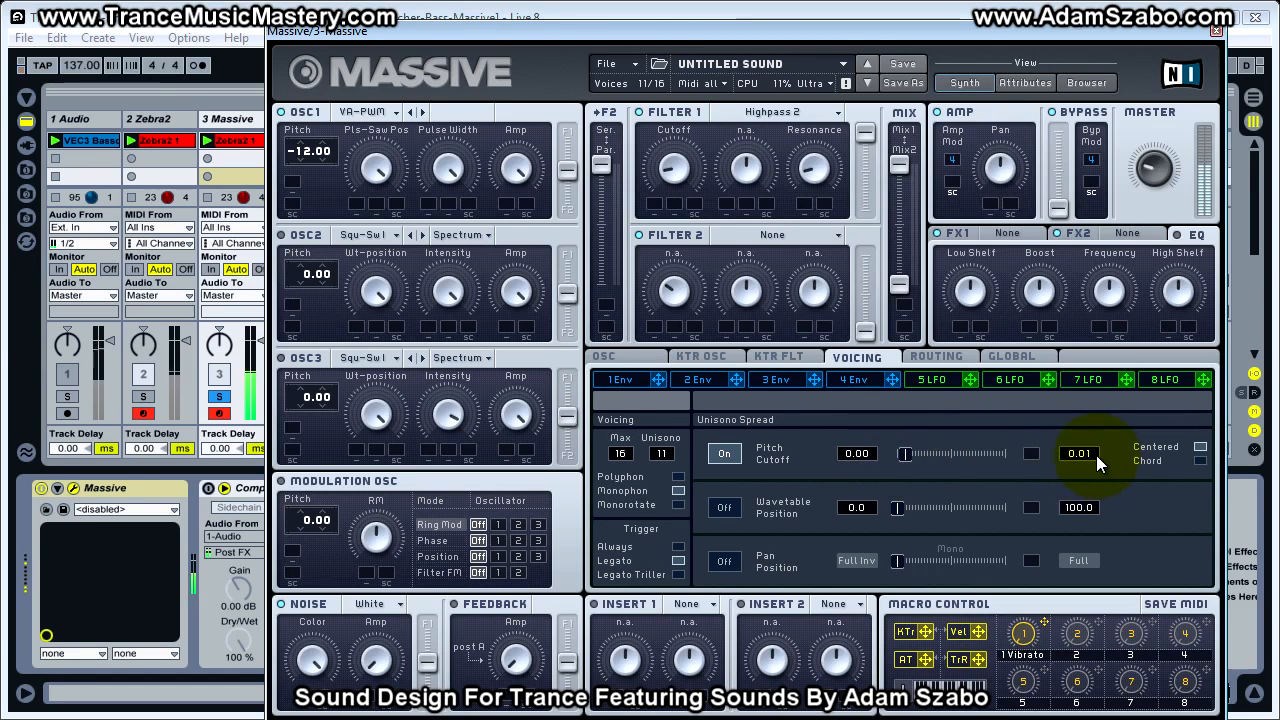
pyautogui.scroll(-3, 1097, 451)
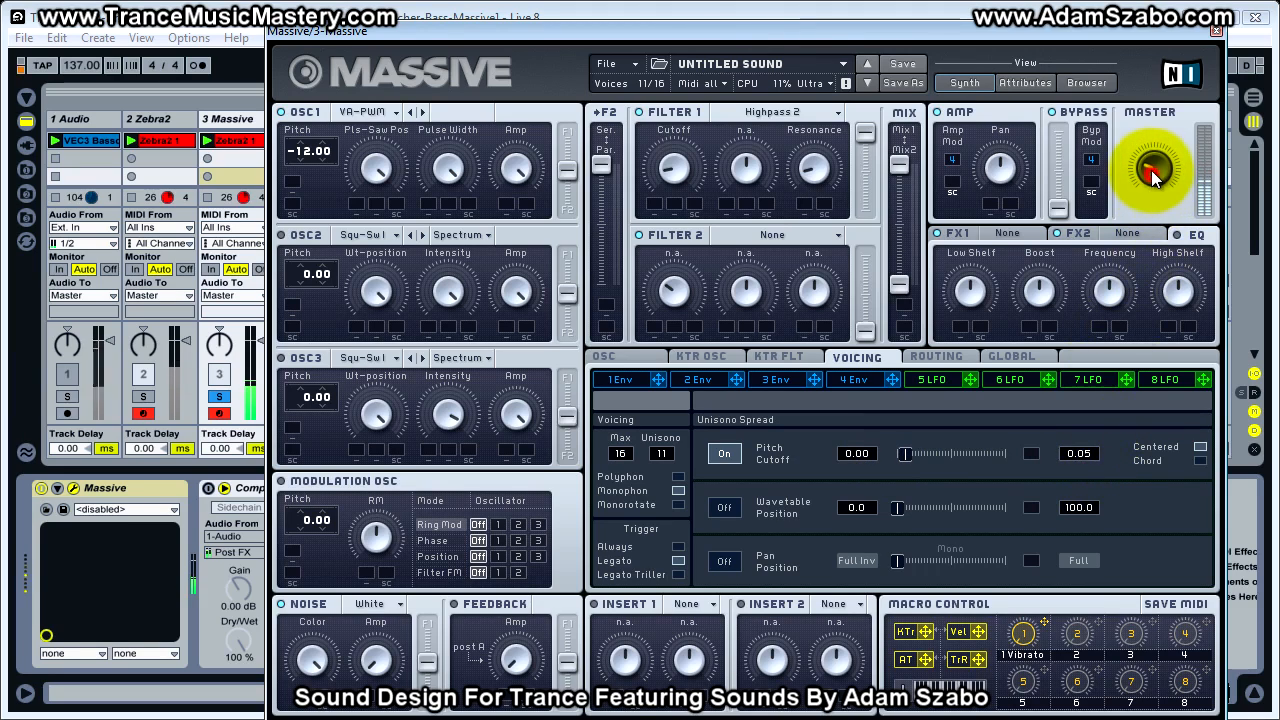
pyautogui.click(213, 398)
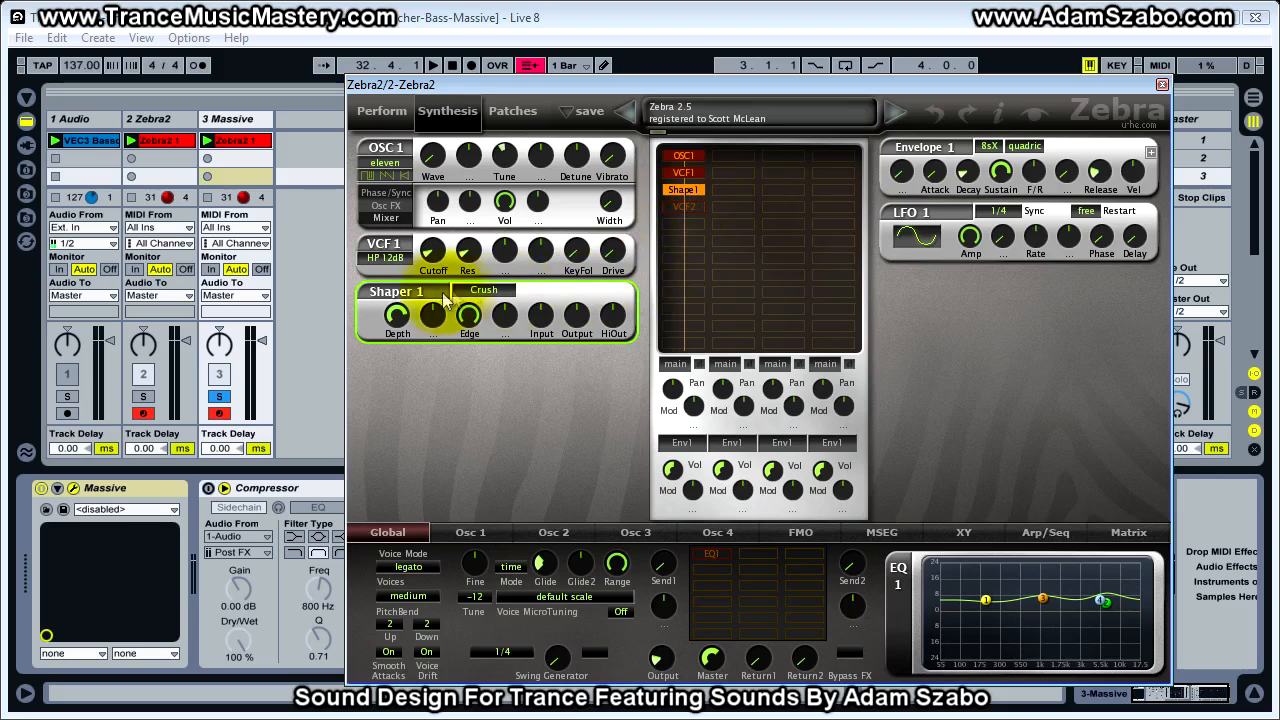
# Step: Play the Zebra2 track soloed and audition it with the Shaper 1 module switched off and back on
pyautogui.press('space')
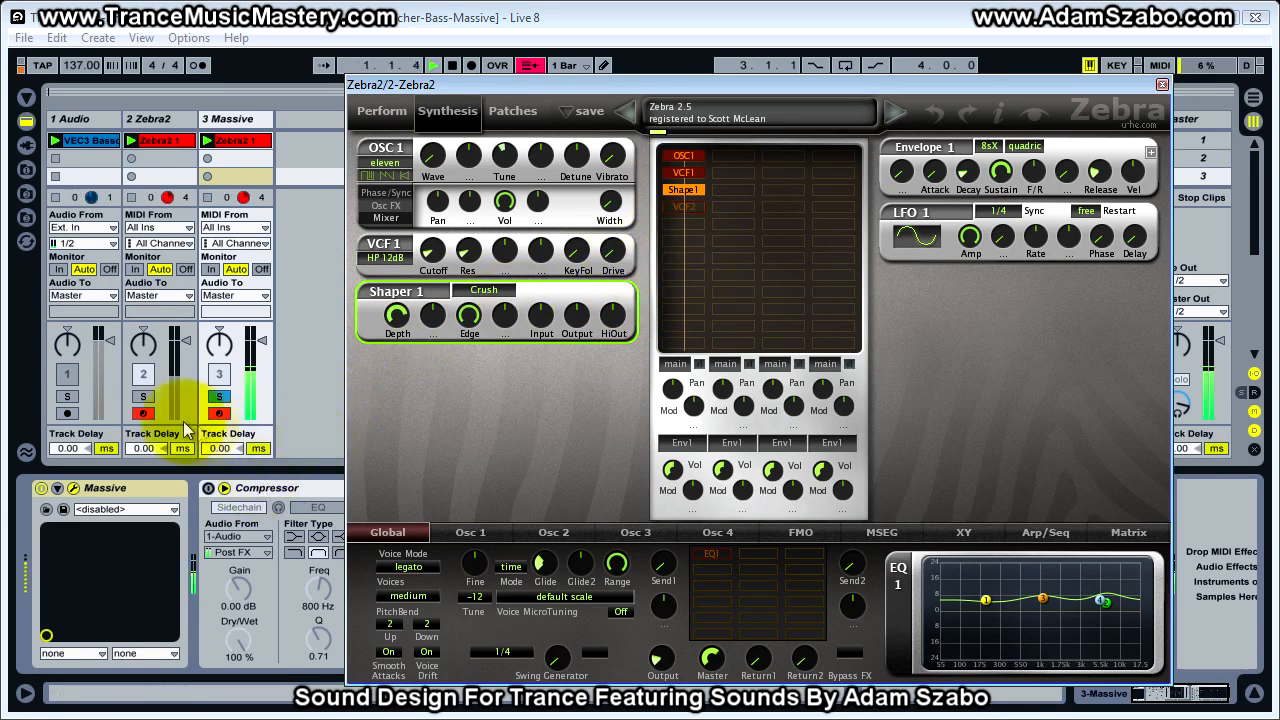
pyautogui.click(143, 396)
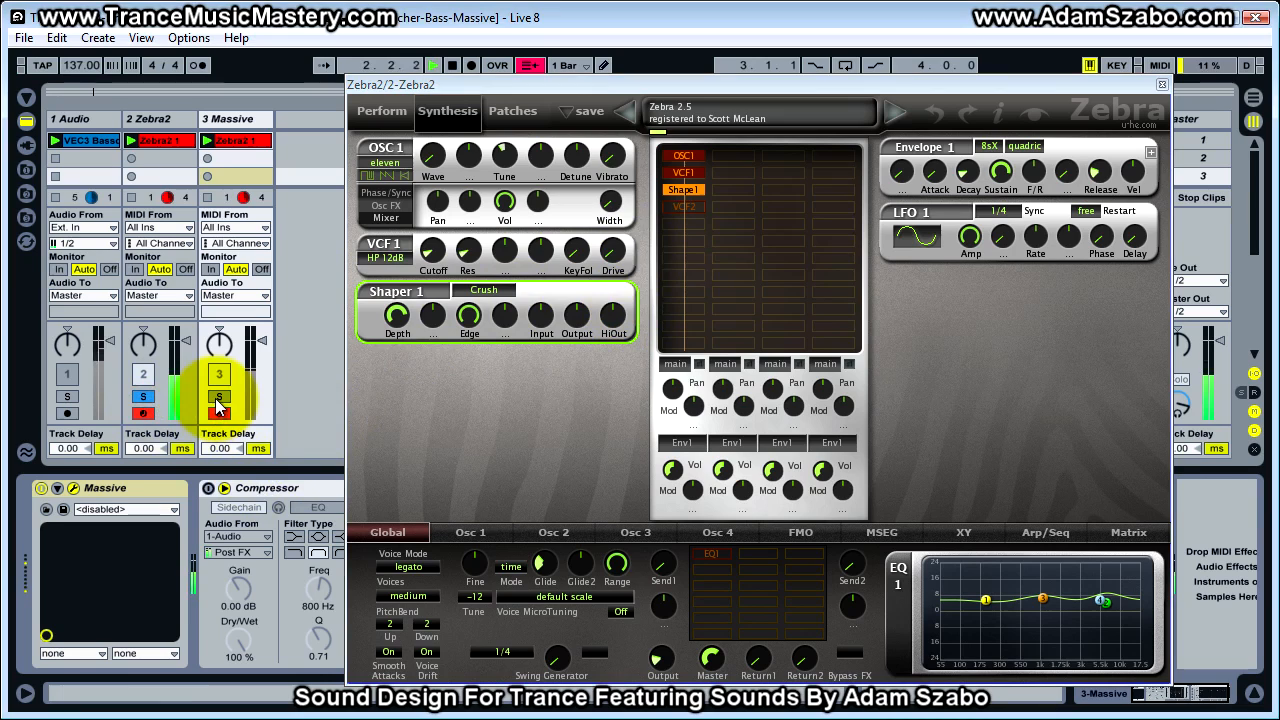
pyautogui.doubleClick(692, 190)
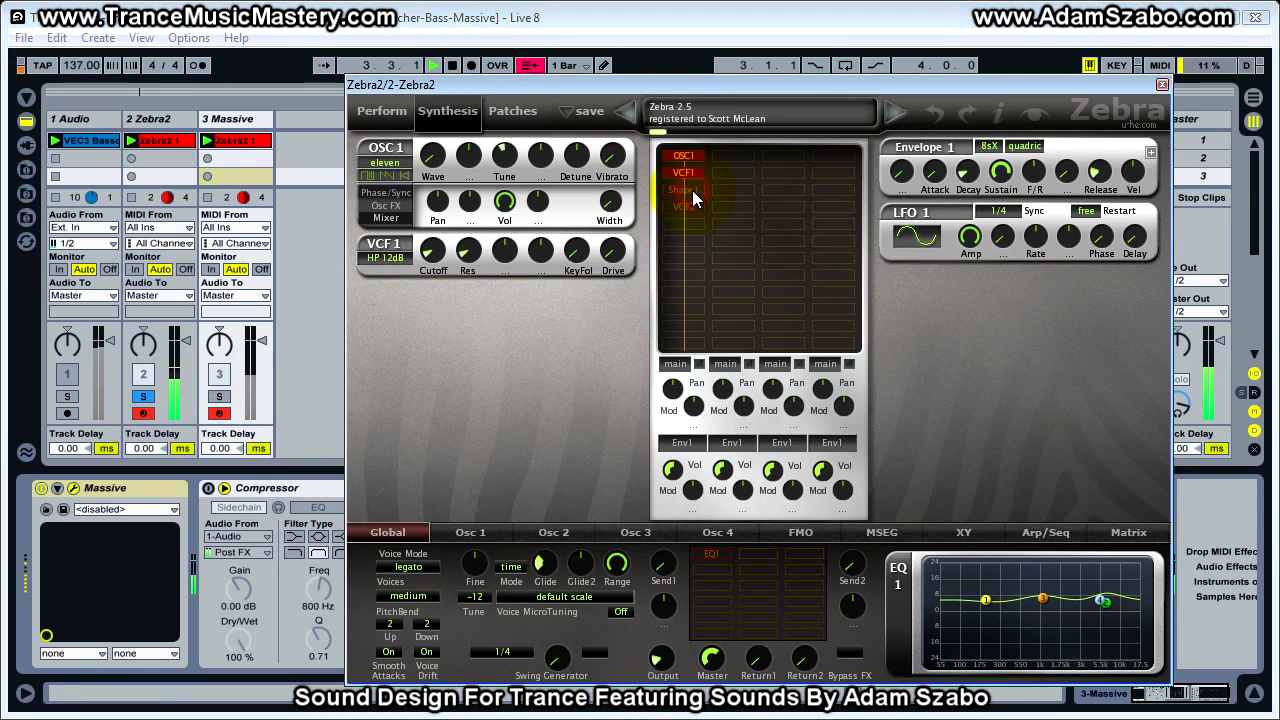
pyautogui.doubleClick(692, 190)
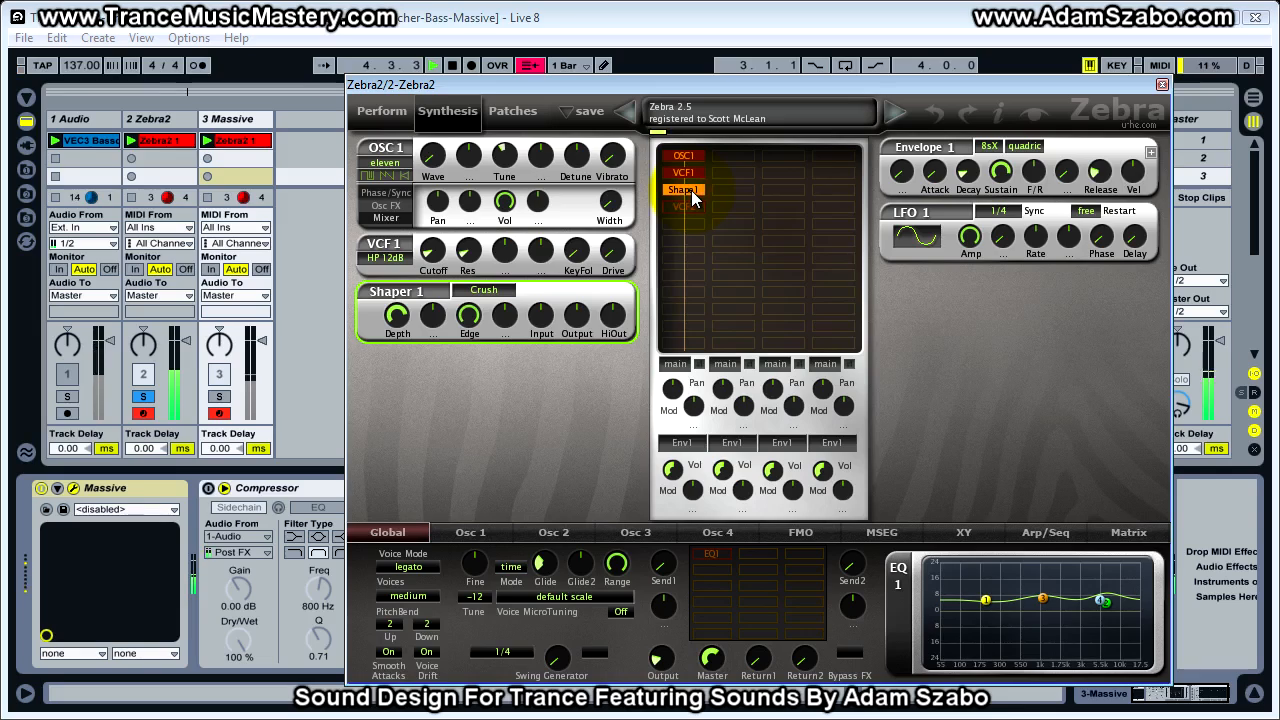
# Step: Show Massive's routing diagram, explore the available insert positions, and place Insert 1 between Filter 1 and Filter 2
pyautogui.moveTo(1279, 145); pyautogui.dragTo(437, 27)
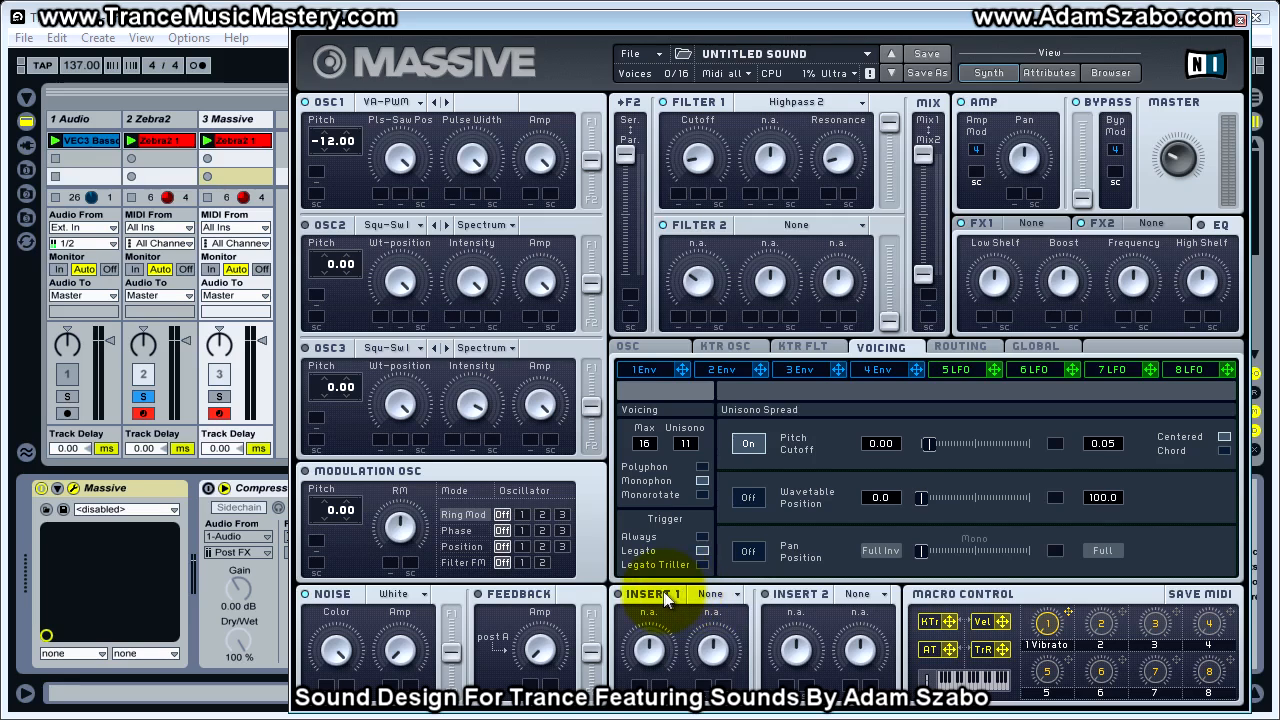
pyautogui.click(936, 345)
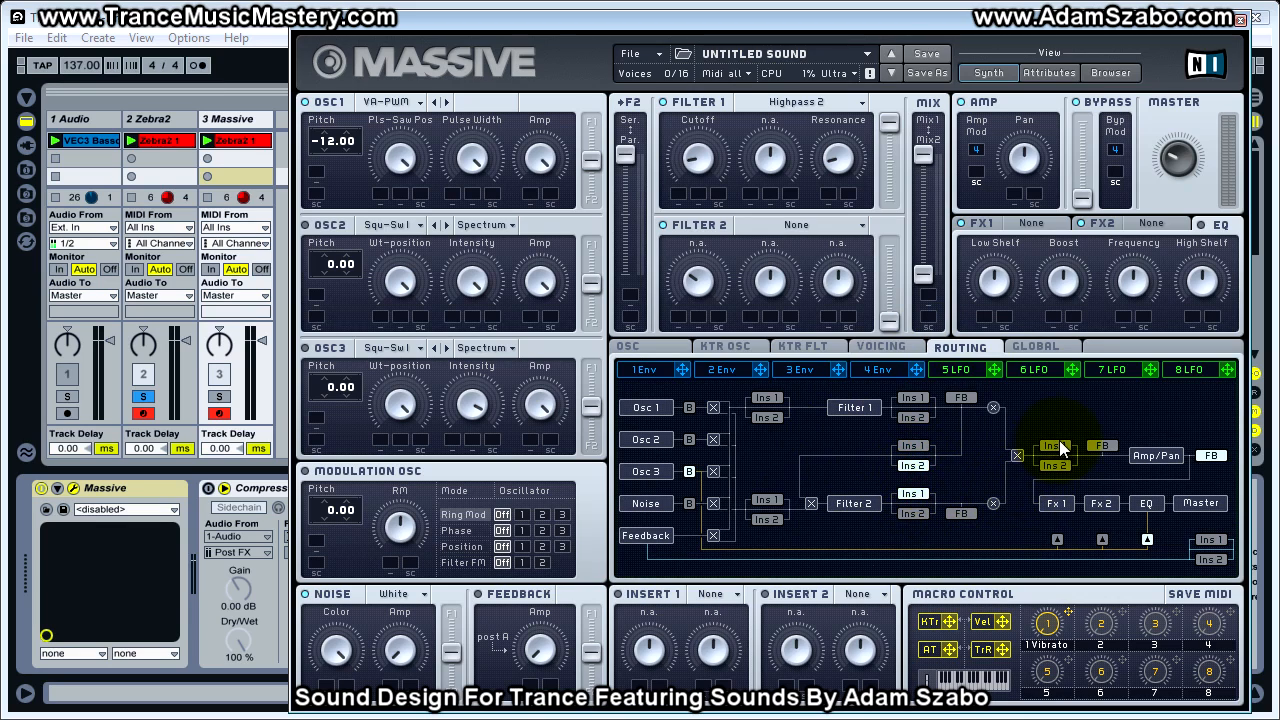
pyautogui.click(918, 467)
pyautogui.click(1060, 445)
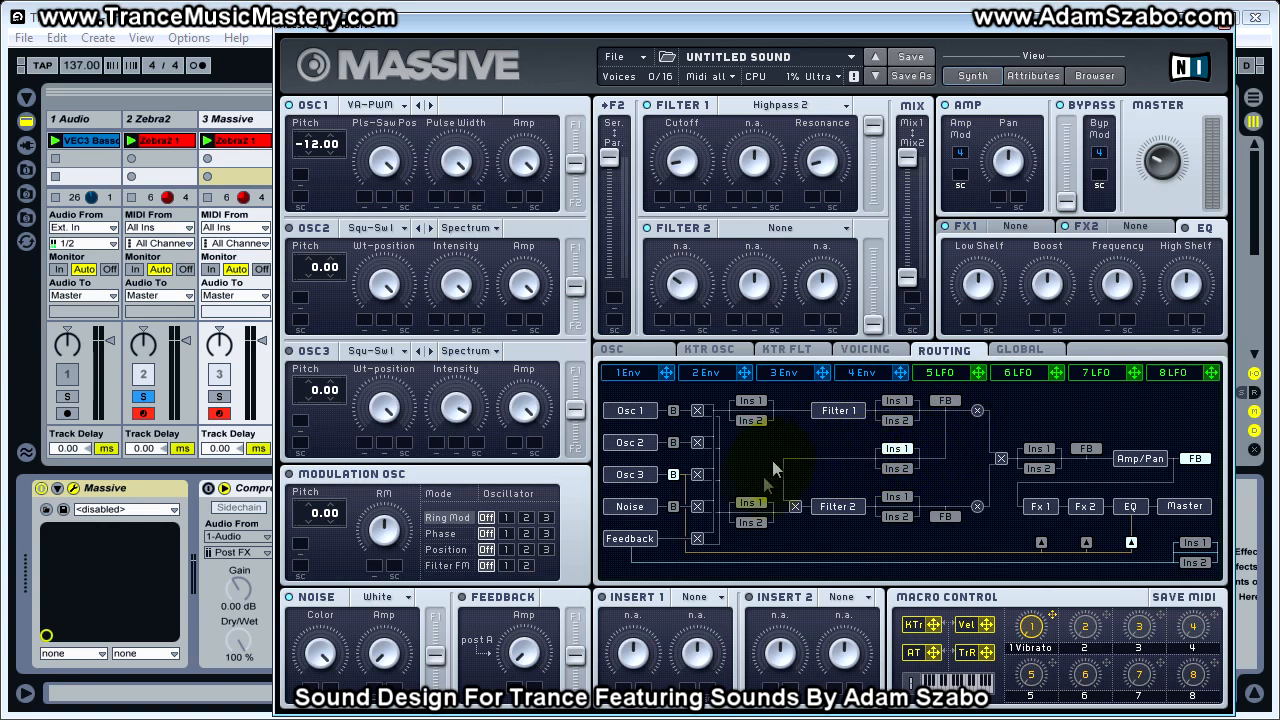
# Step: Load the Bitcrusher effect into Insert 1 and turn its Dry/Wet down below the midpoint
pyautogui.click(695, 597)
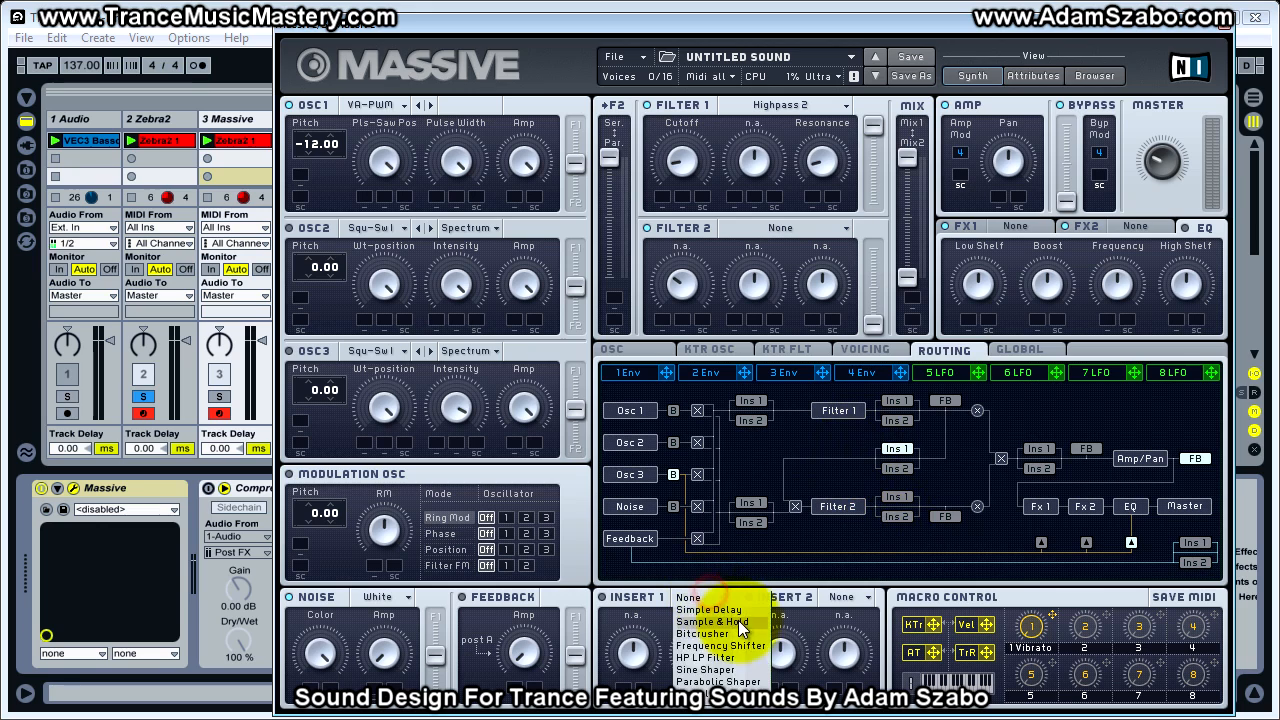
pyautogui.click(724, 636)
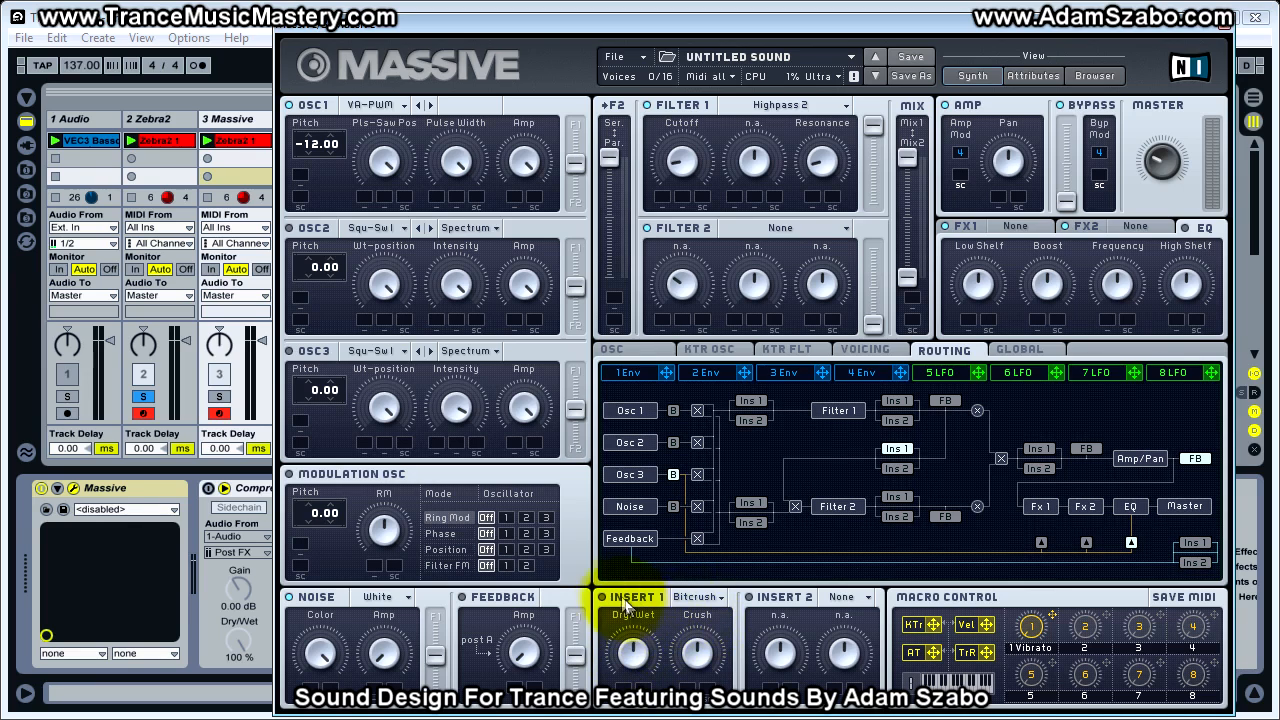
pyautogui.moveTo(638, 660); pyautogui.dragTo(637, 646)
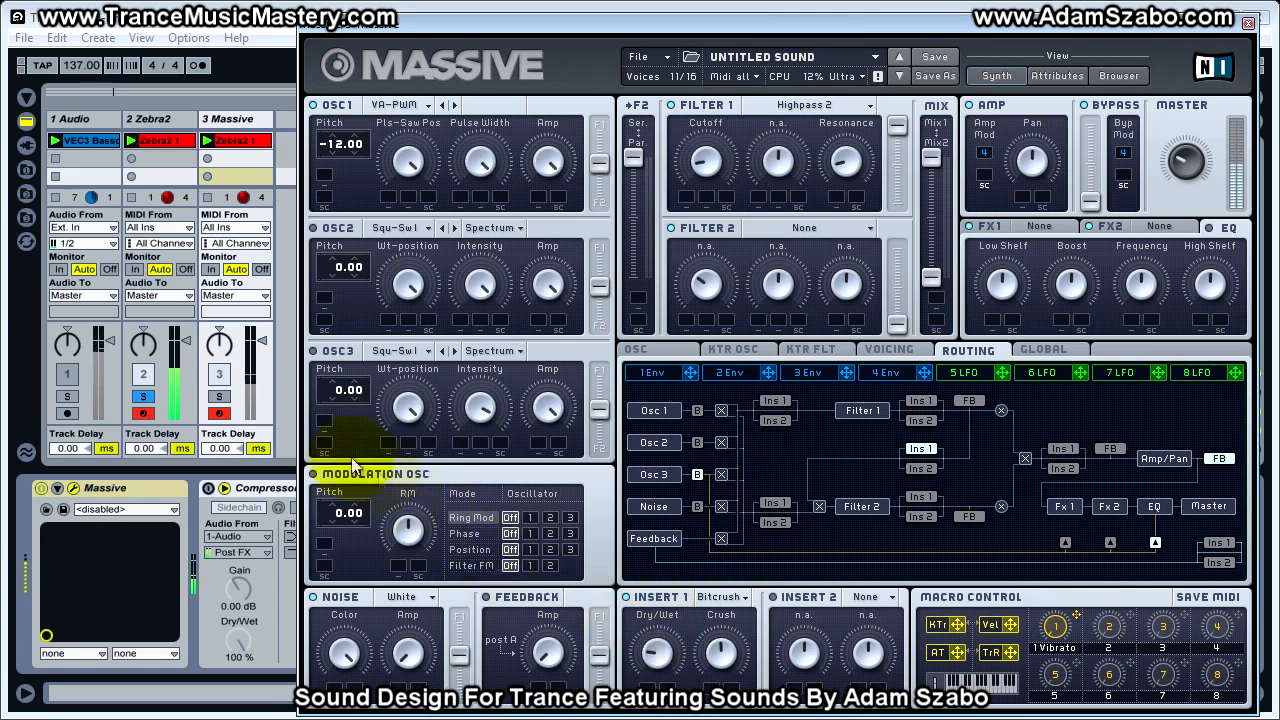
# Step: Turn the Bitcrusher's Crush up to maximum and settle its Dry/Wet below the midpoint while the Massive track plays soloed
pyautogui.moveTo(656, 659); pyautogui.dragTo(656, 650)
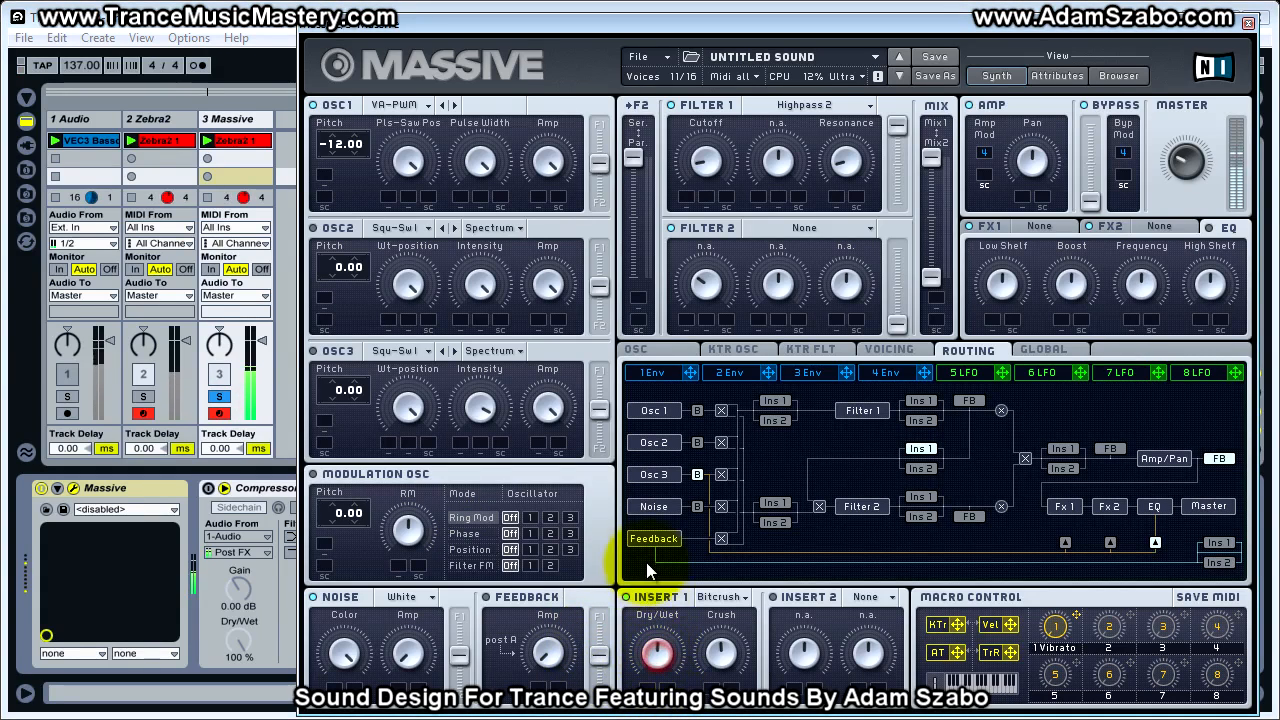
pyautogui.moveTo(722, 654)
pyautogui.mouseDown()
pyautogui.moveTo(724, 539)
pyautogui.moveTo(706, 688)
pyautogui.moveTo(716, 719)
pyautogui.moveTo(735, 546)
pyautogui.mouseUp()
pyautogui.moveTo(657, 653)
pyautogui.mouseDown()
pyautogui.moveTo(685, 675)
pyautogui.moveTo(665, 708)
pyautogui.mouseUp()
pyautogui.moveTo(661, 653); pyautogui.dragTo(669, 714)
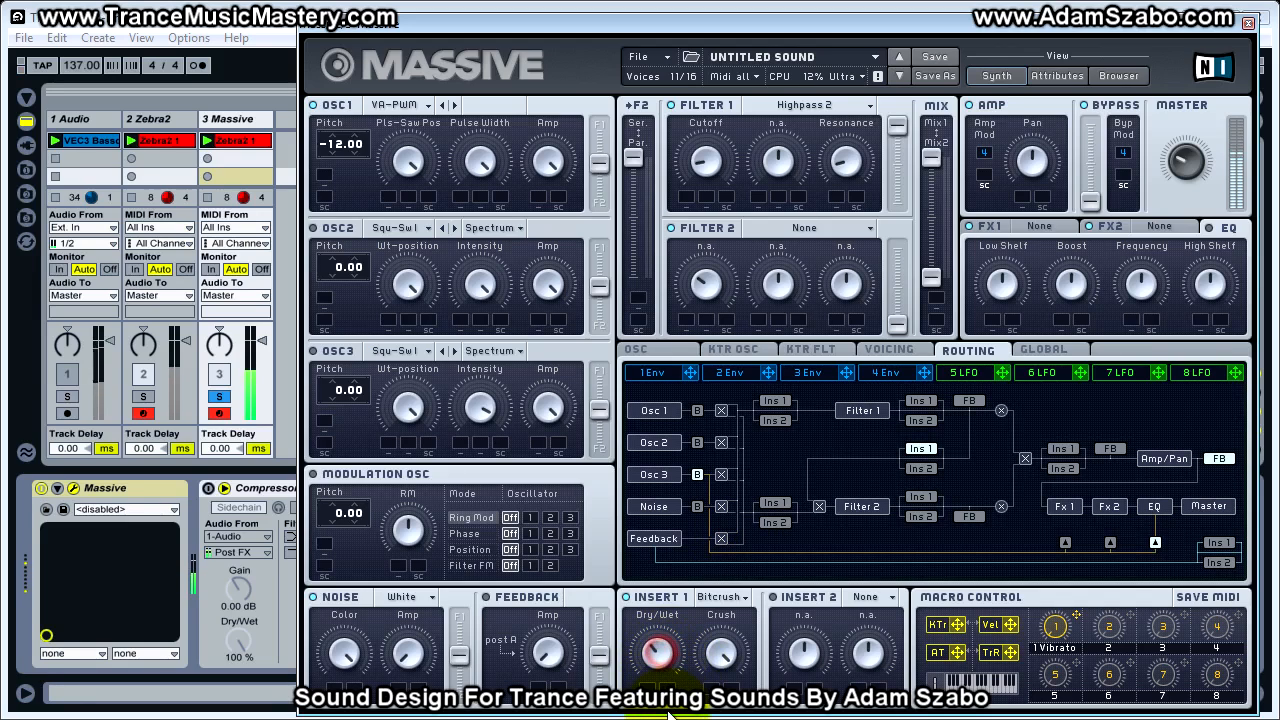
pyautogui.moveTo(667, 653); pyautogui.dragTo(673, 708)
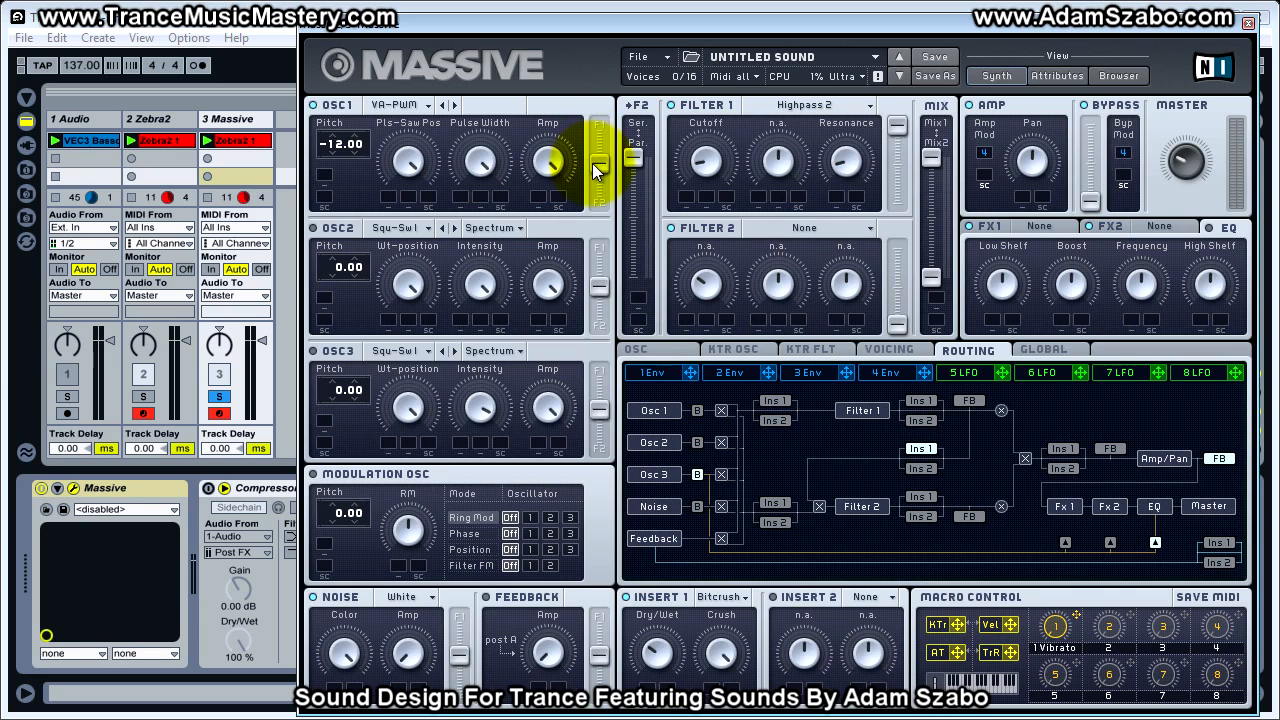
# Step: Route Oscillator 1 entirely into Filter 1 with its F1/F2 fader
pyautogui.moveTo(598, 165)
pyautogui.mouseDown()
pyautogui.moveTo(598, 128)
pyautogui.moveTo(603, 168)
pyautogui.mouseUp()
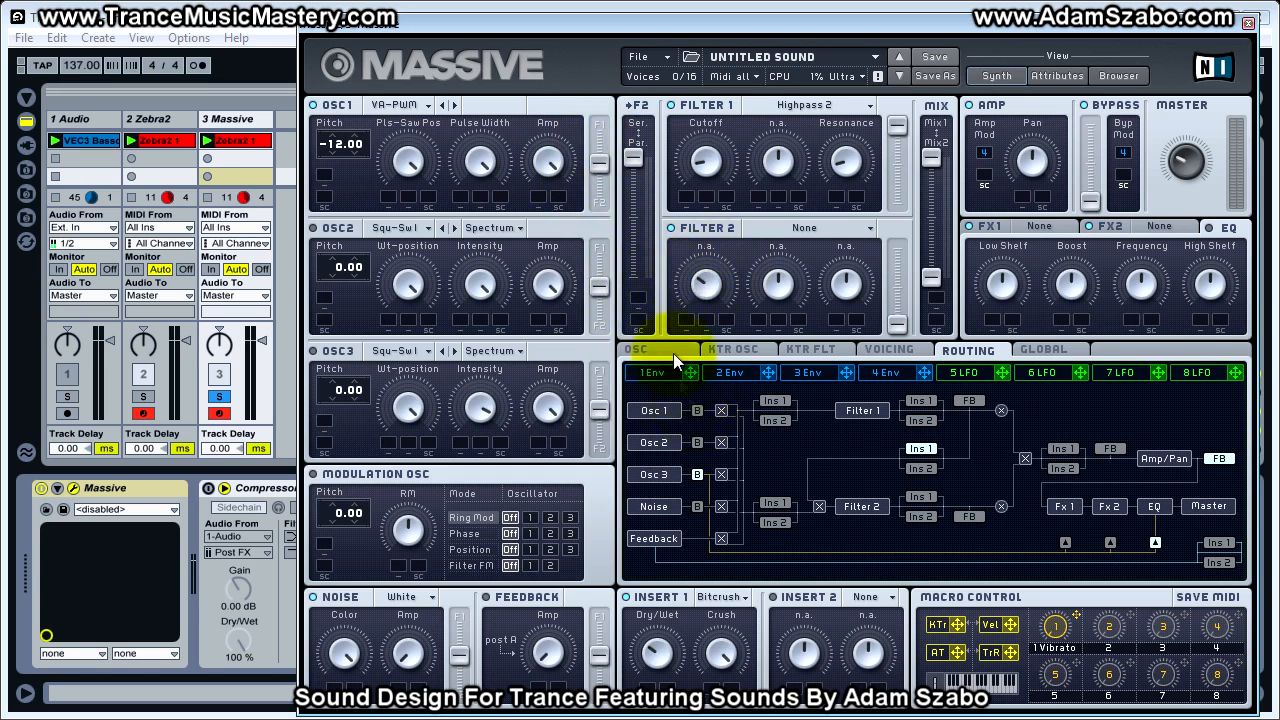
pyautogui.moveTo(604, 163); pyautogui.dragTo(600, 122)
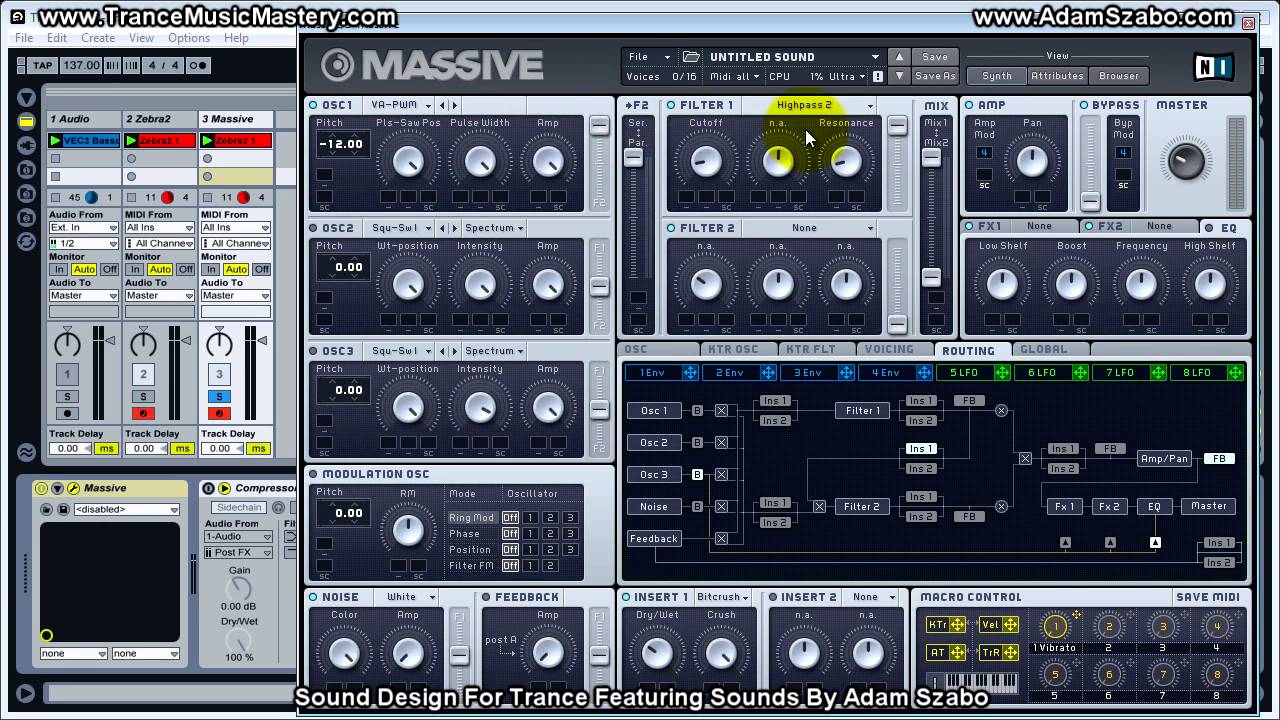
pyautogui.moveTo(598, 286); pyautogui.dragTo(638, 302)
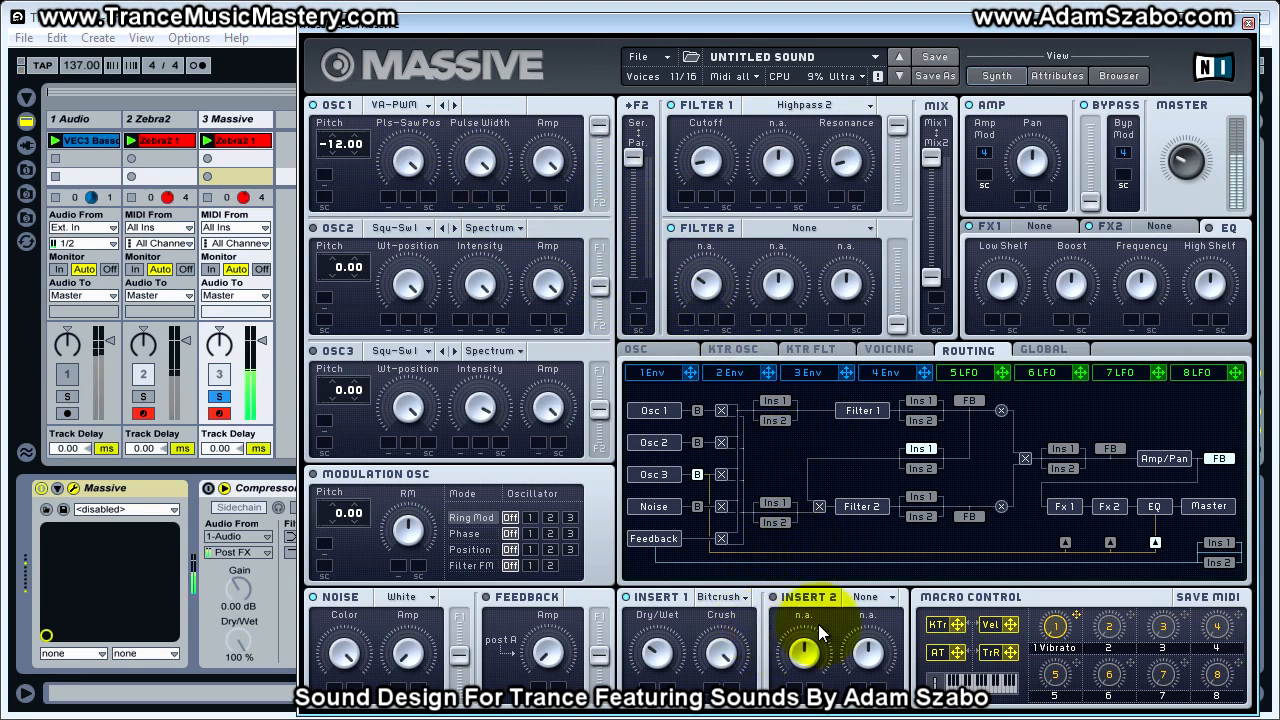
# Step: Audition the Bitcrusher in Insert 1 across different Dry/Wet and Crush amounts, ending with both at maximum
pyautogui.moveTo(658, 652); pyautogui.dragTo(660, 615)
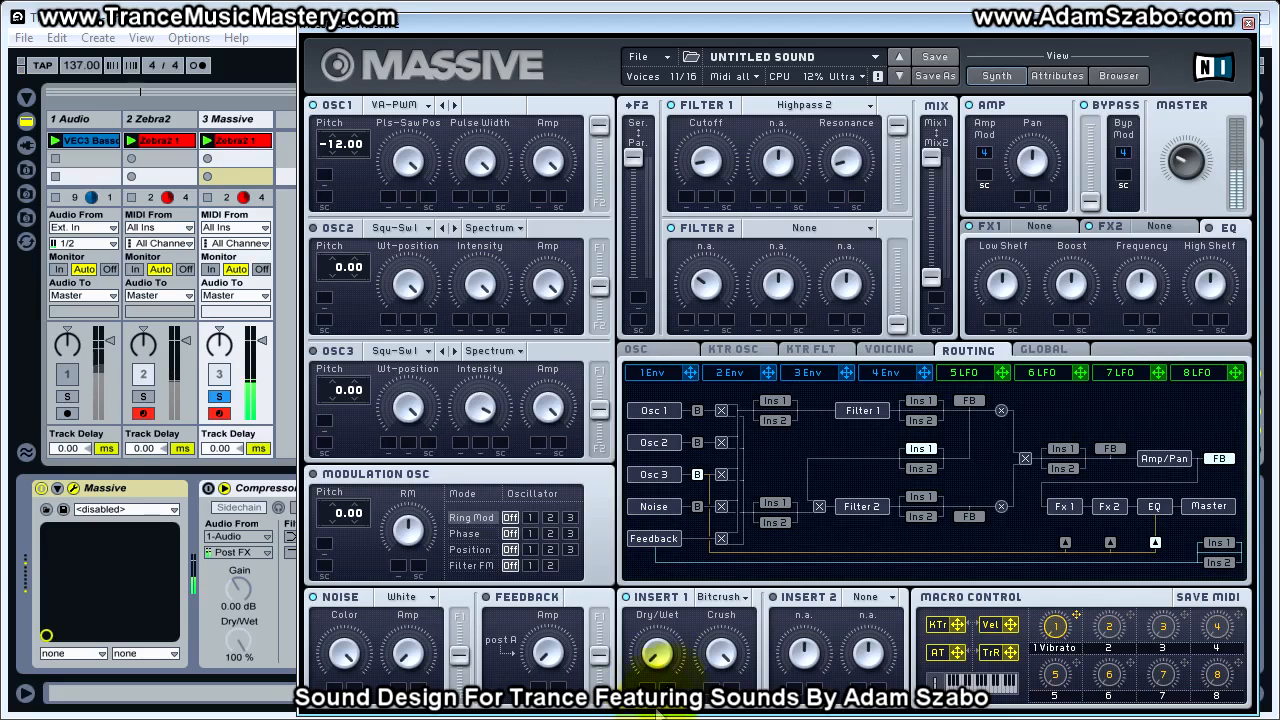
pyautogui.click(726, 648)
pyautogui.click(726, 674)
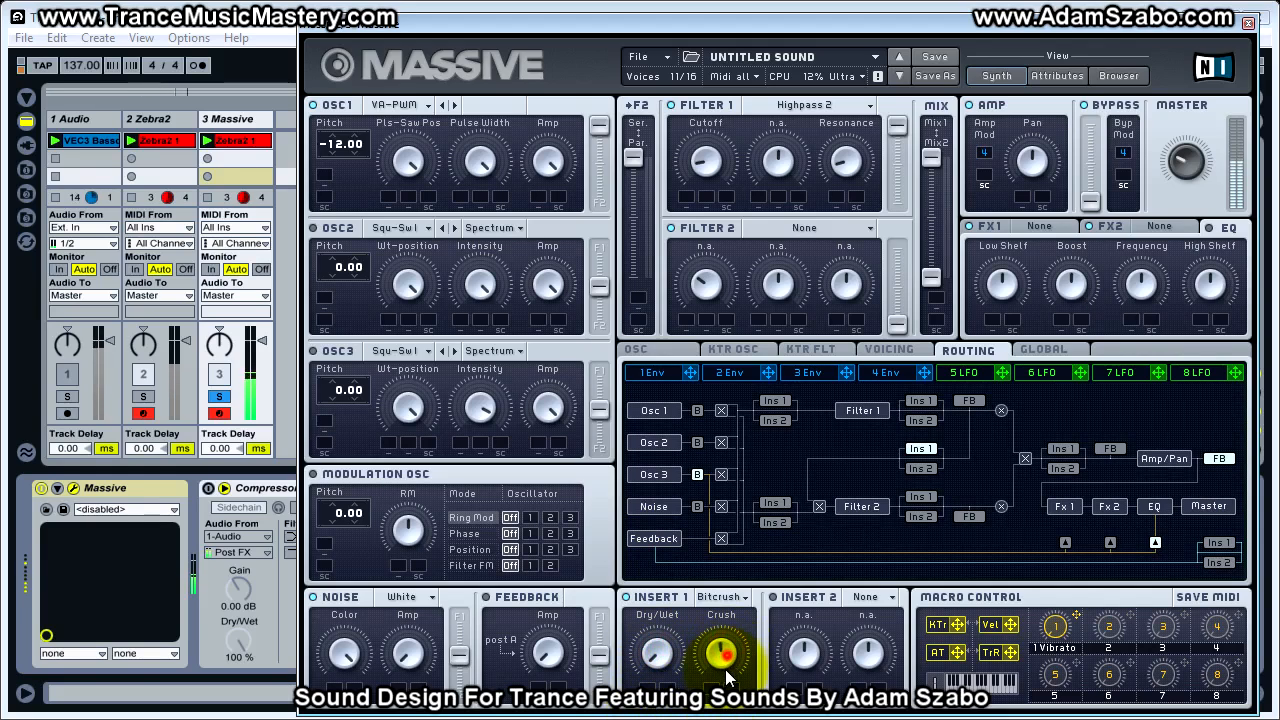
pyautogui.moveTo(658, 667); pyautogui.dragTo(623, 428)
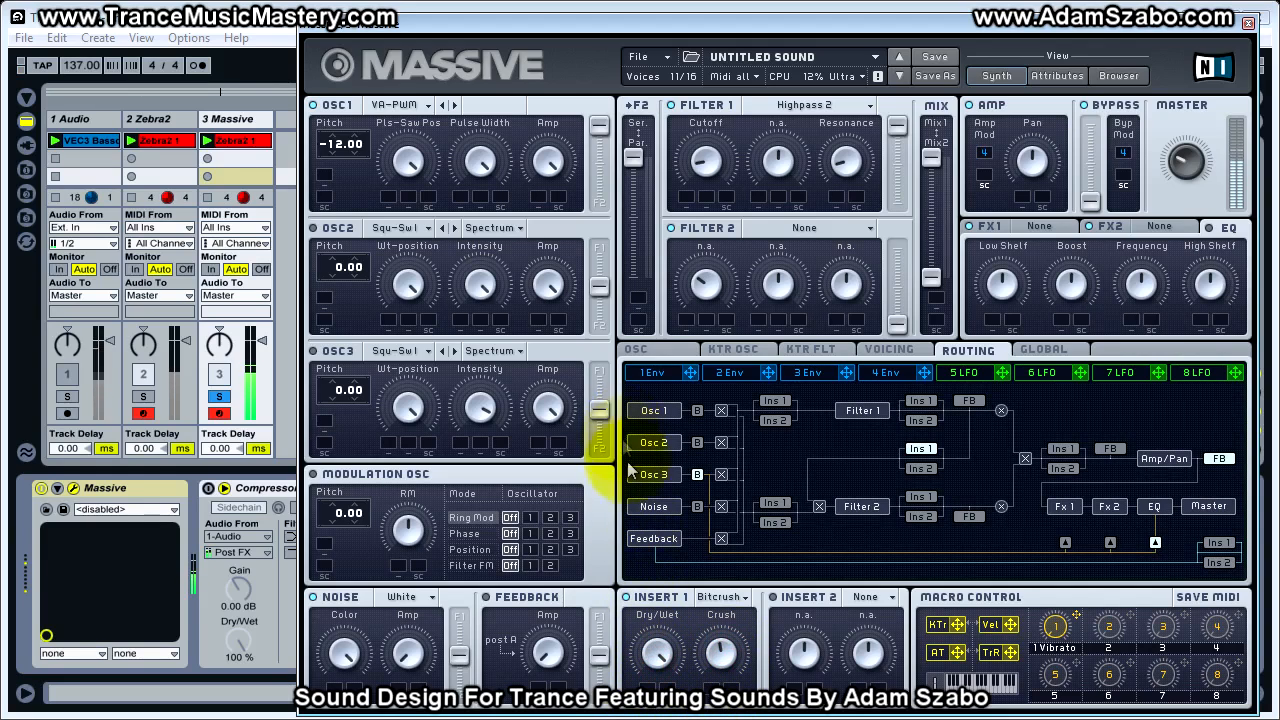
pyautogui.moveTo(724, 655); pyautogui.dragTo(736, 520)
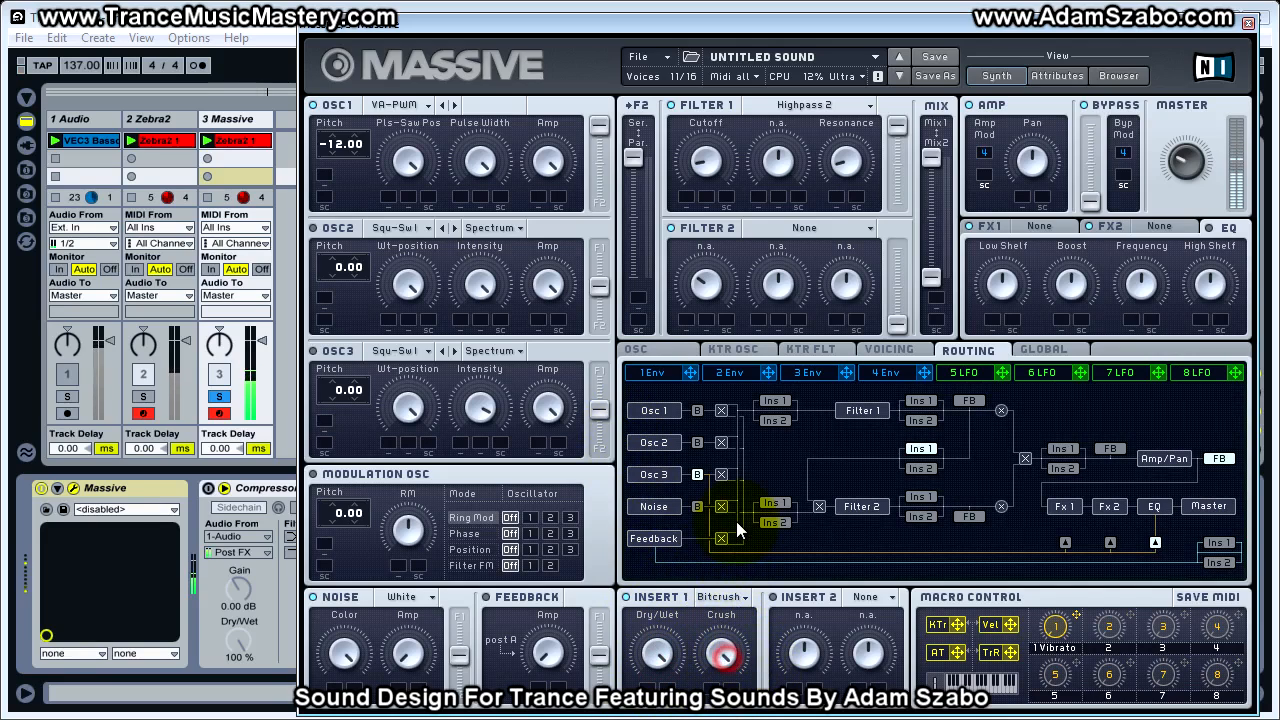
pyautogui.moveTo(667, 642); pyautogui.dragTo(665, 706)
pyautogui.moveTo(660, 650); pyautogui.dragTo(660, 512)
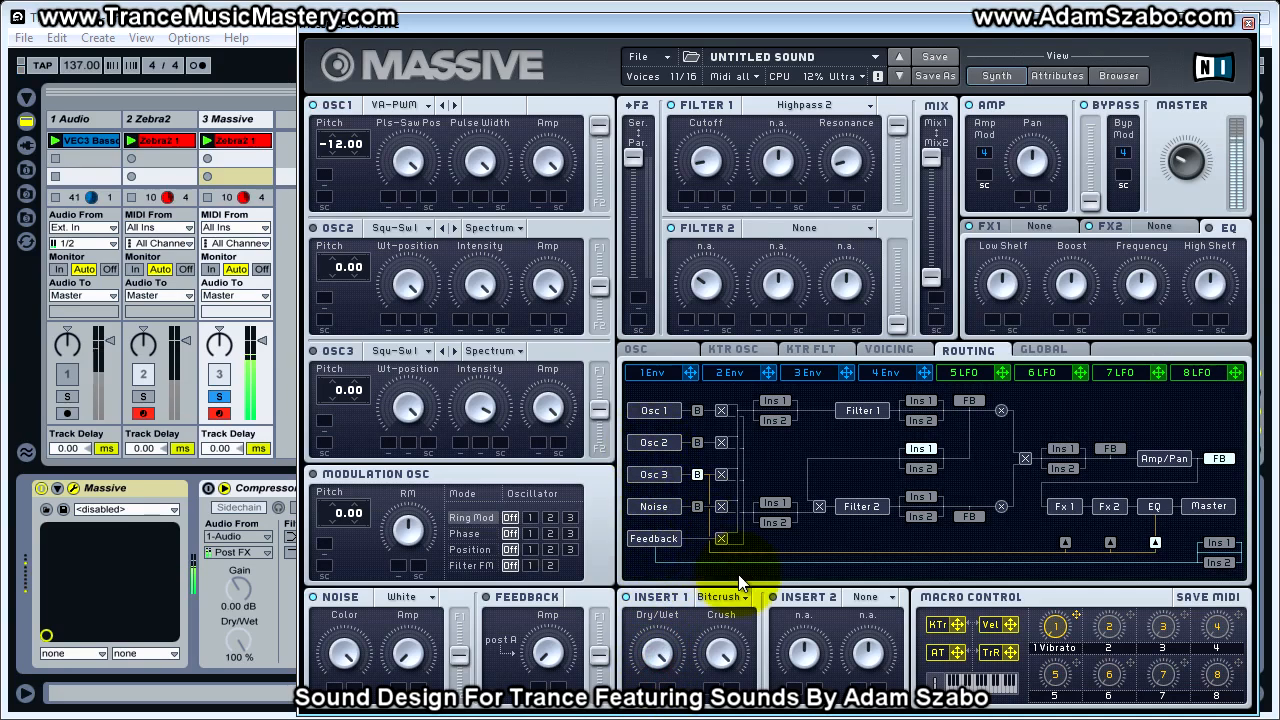
# Step: Try the Delay effect in Insert 1 and adjust its Dry/Wet and Time
pyautogui.click(744, 602)
pyautogui.click(745, 620)
pyautogui.moveTo(660, 654); pyautogui.dragTo(663, 712)
pyautogui.moveTo(721, 655); pyautogui.dragTo(720, 708)
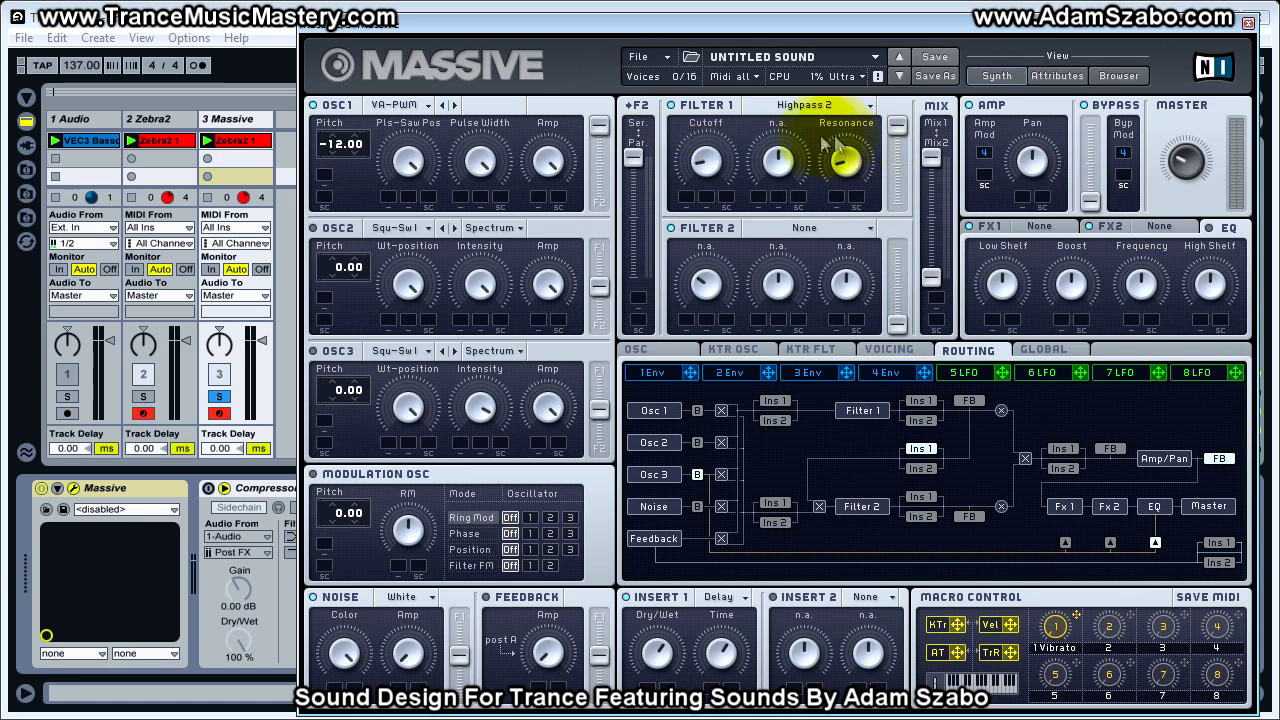
# Step: Set the filter Mix fader fully to Mix2 and raise Filter 2's output level to maximum
pyautogui.moveTo(594, 134)
pyautogui.mouseDown()
pyautogui.moveTo(638, 247)
pyautogui.moveTo(637, 161)
pyautogui.mouseUp()
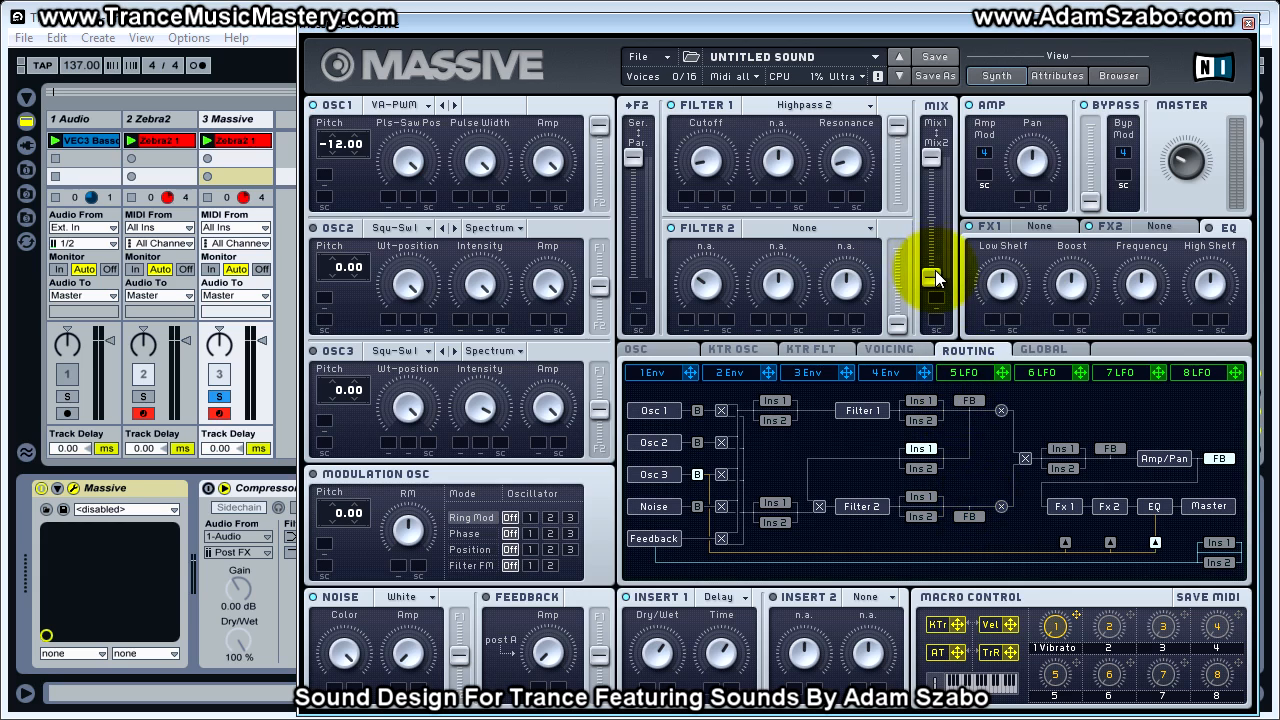
pyautogui.moveTo(932, 158); pyautogui.dragTo(928, 284)
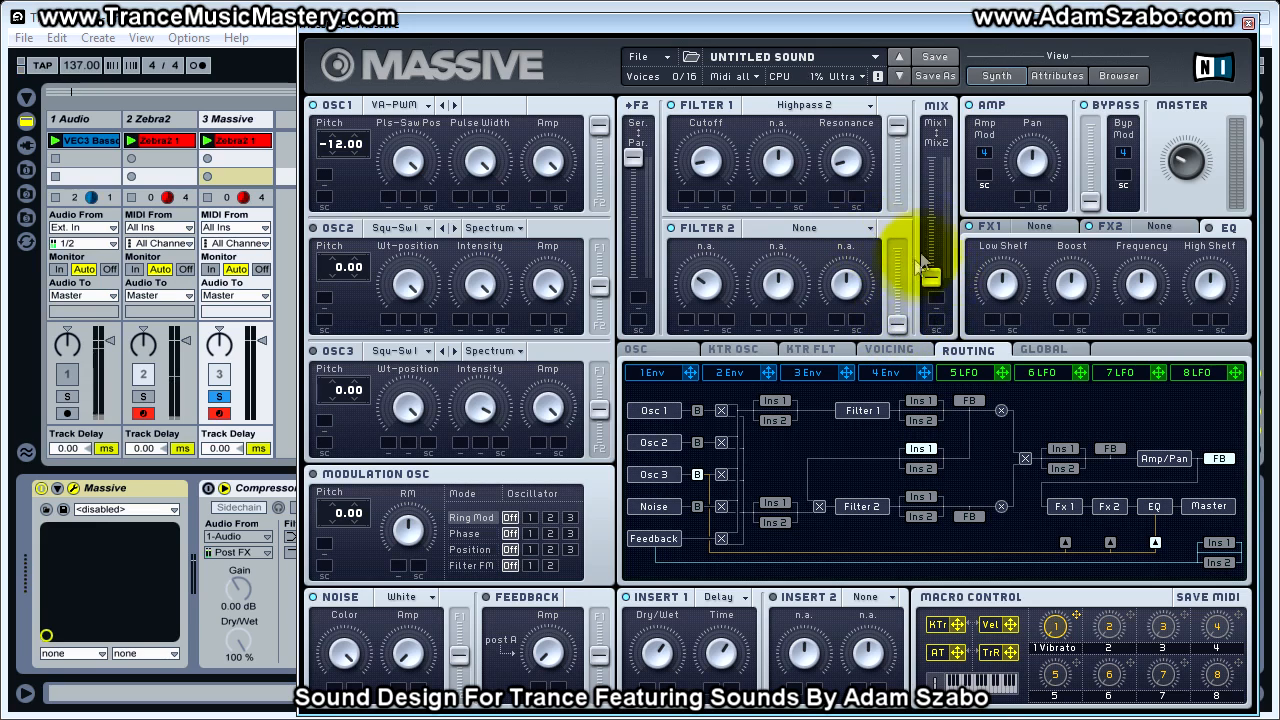
pyautogui.moveTo(897, 326); pyautogui.dragTo(894, 272)
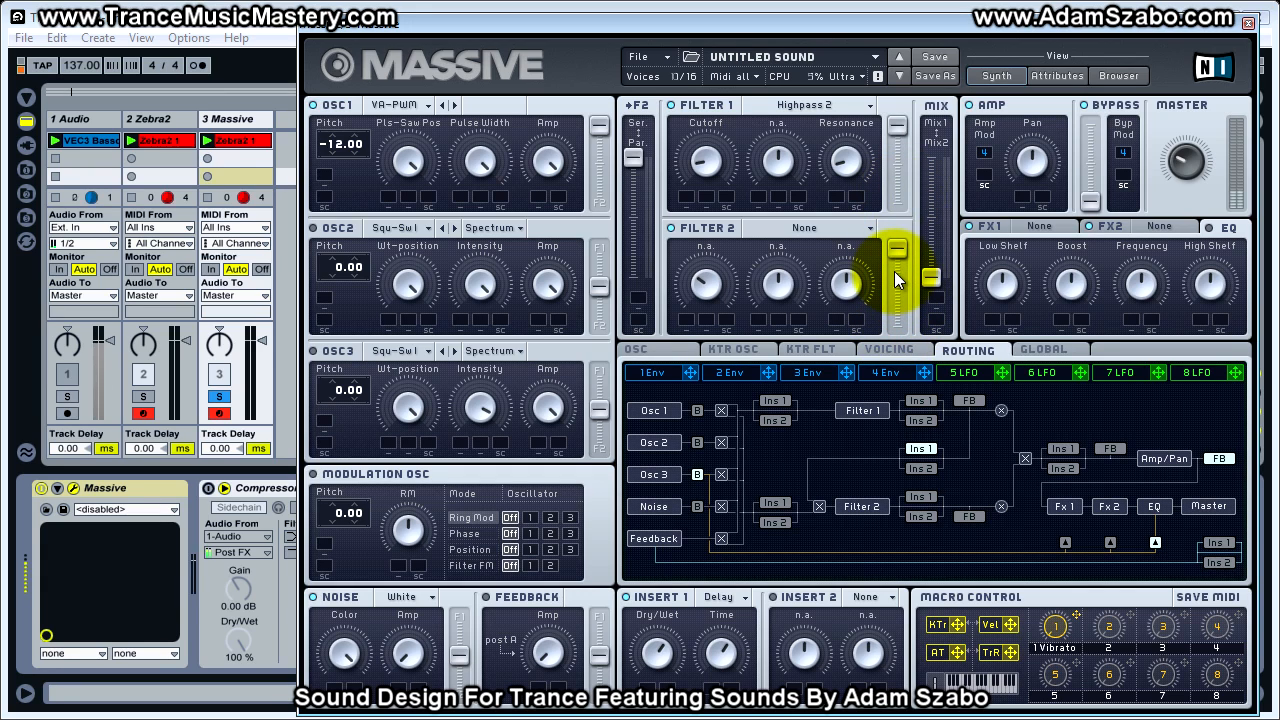
# Step: Audition the Delay with Dry/Wet near the midpoint and Time slightly below it, and bypass Insert 1 to compare
pyautogui.moveTo(660, 653); pyautogui.dragTo(670, 584)
pyautogui.moveTo(715, 648); pyautogui.dragTo(662, 719)
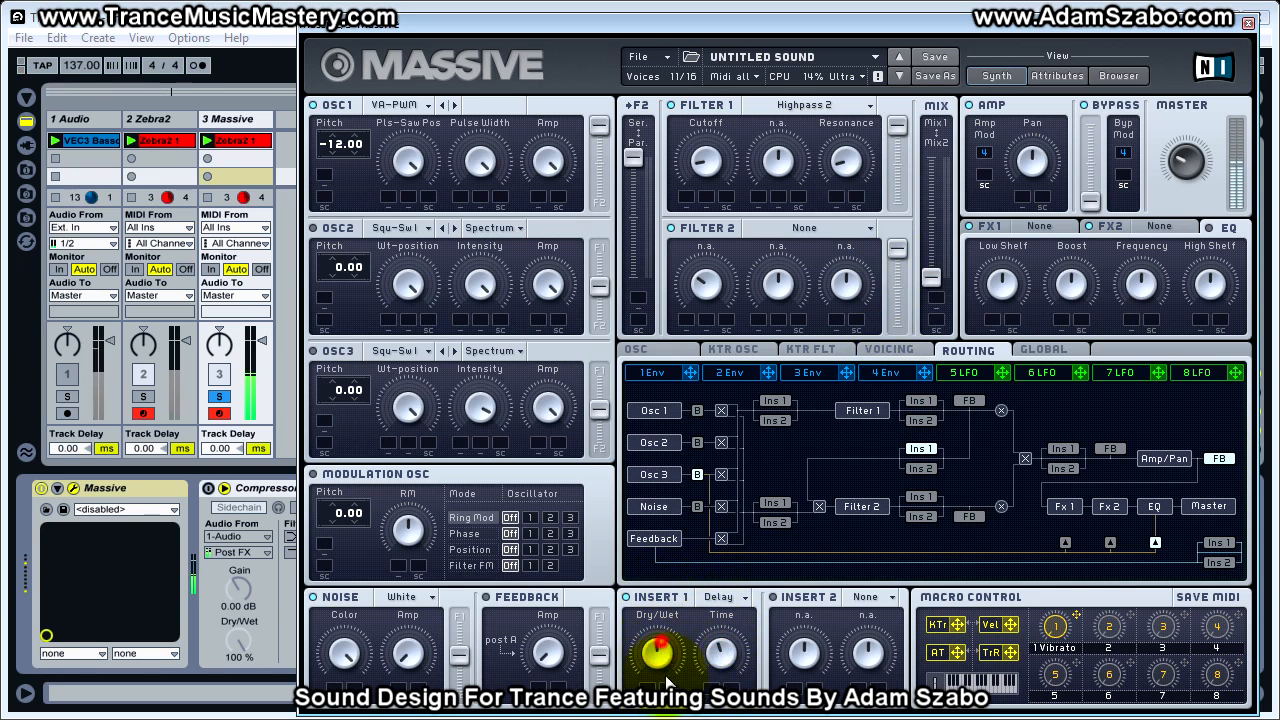
pyautogui.click(629, 596)
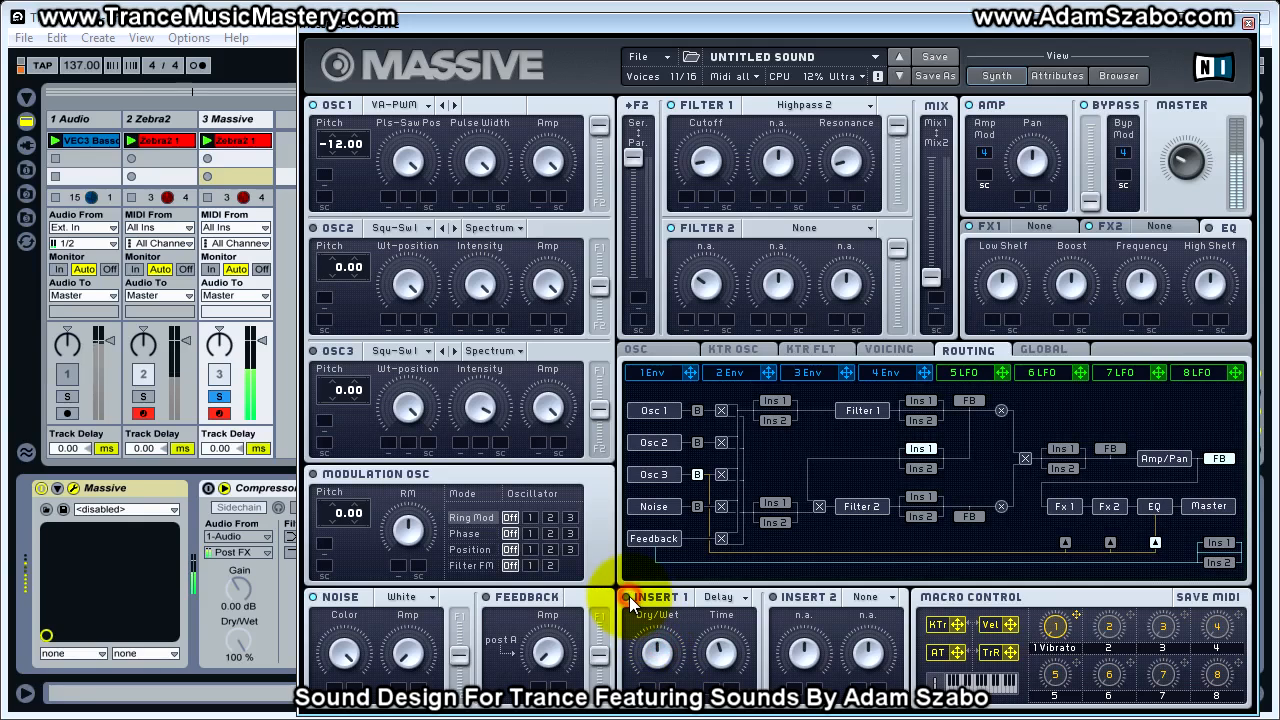
# Step: Load the Bitcrusher back into Insert 1 with Dry/Wet at maximum and Crush below the midpoint
pyautogui.click(720, 597)
pyautogui.click(740, 633)
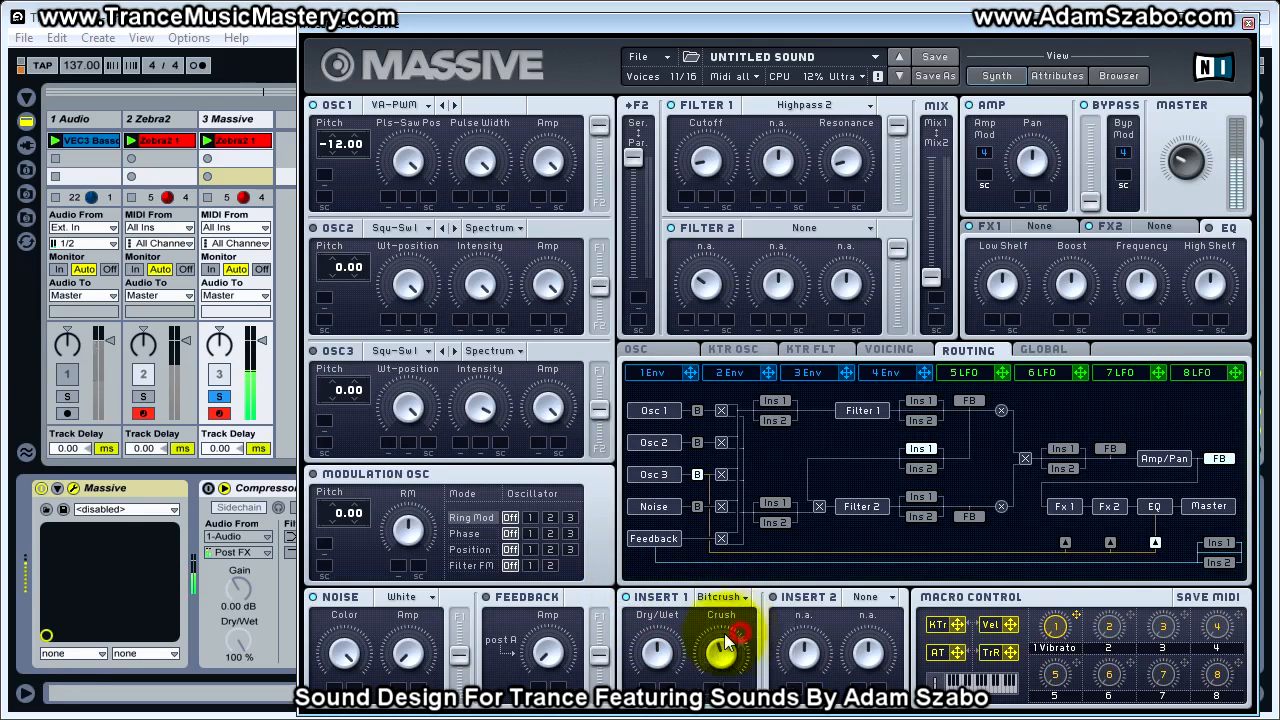
pyautogui.click(650, 597)
pyautogui.moveTo(719, 659)
pyautogui.mouseDown()
pyautogui.moveTo(716, 570)
pyautogui.moveTo(719, 644)
pyautogui.mouseUp()
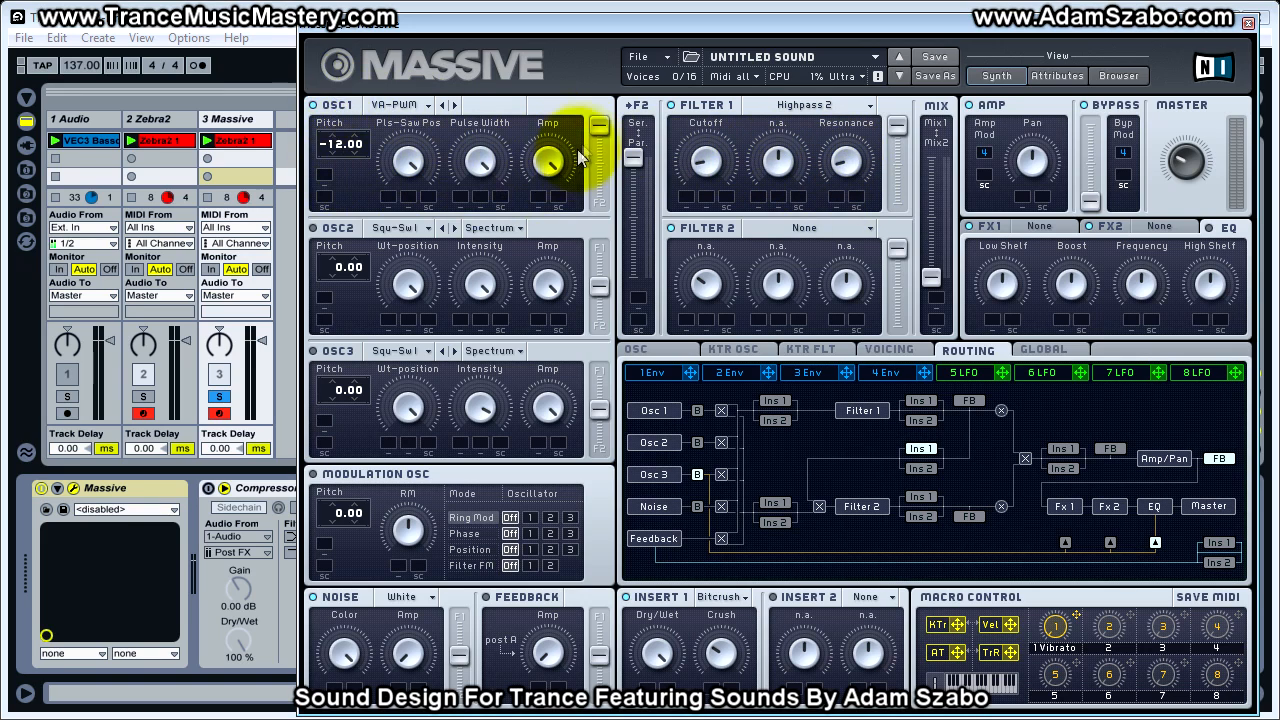
# Step: Demonstrate Oscillator 1's routing by moving its fader partly toward Filter 2 and returning it fully to Filter 1
pyautogui.moveTo(602, 173)
pyautogui.mouseDown()
pyautogui.moveTo(597, 125)
pyautogui.moveTo(606, 213)
pyautogui.moveTo(597, 158)
pyautogui.mouseUp()
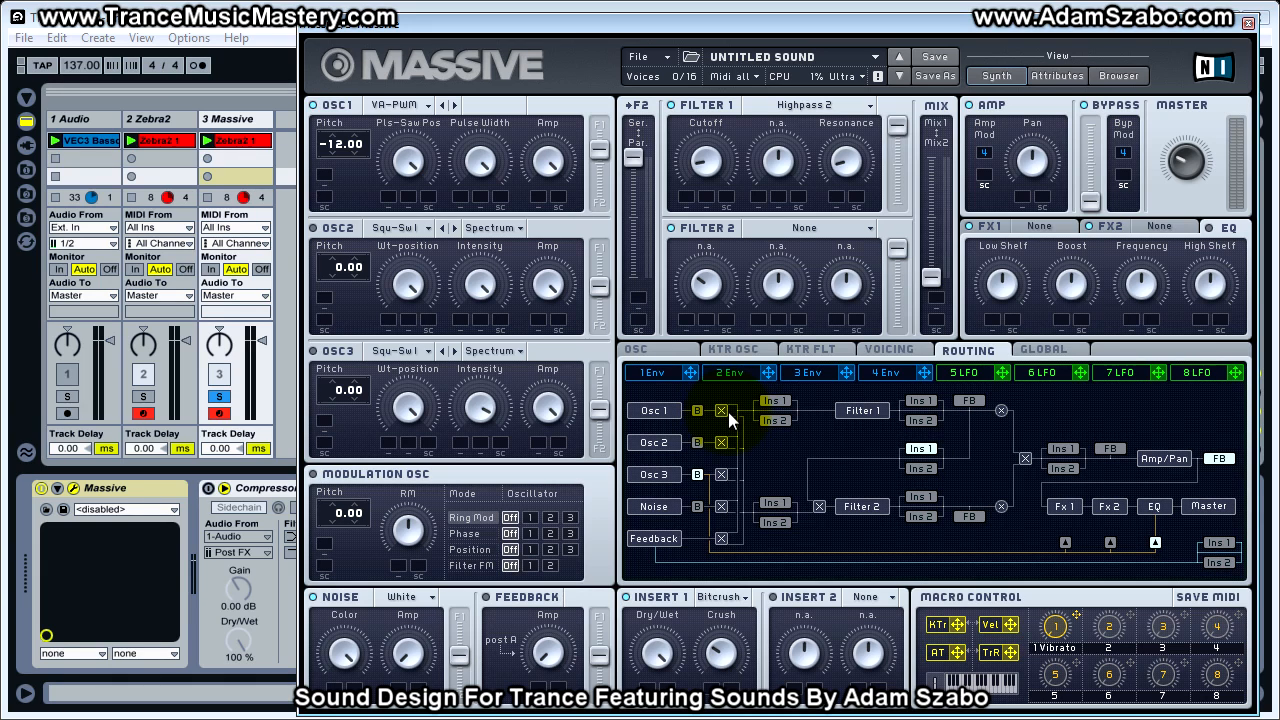
pyautogui.moveTo(597, 148); pyautogui.dragTo(599, 124)
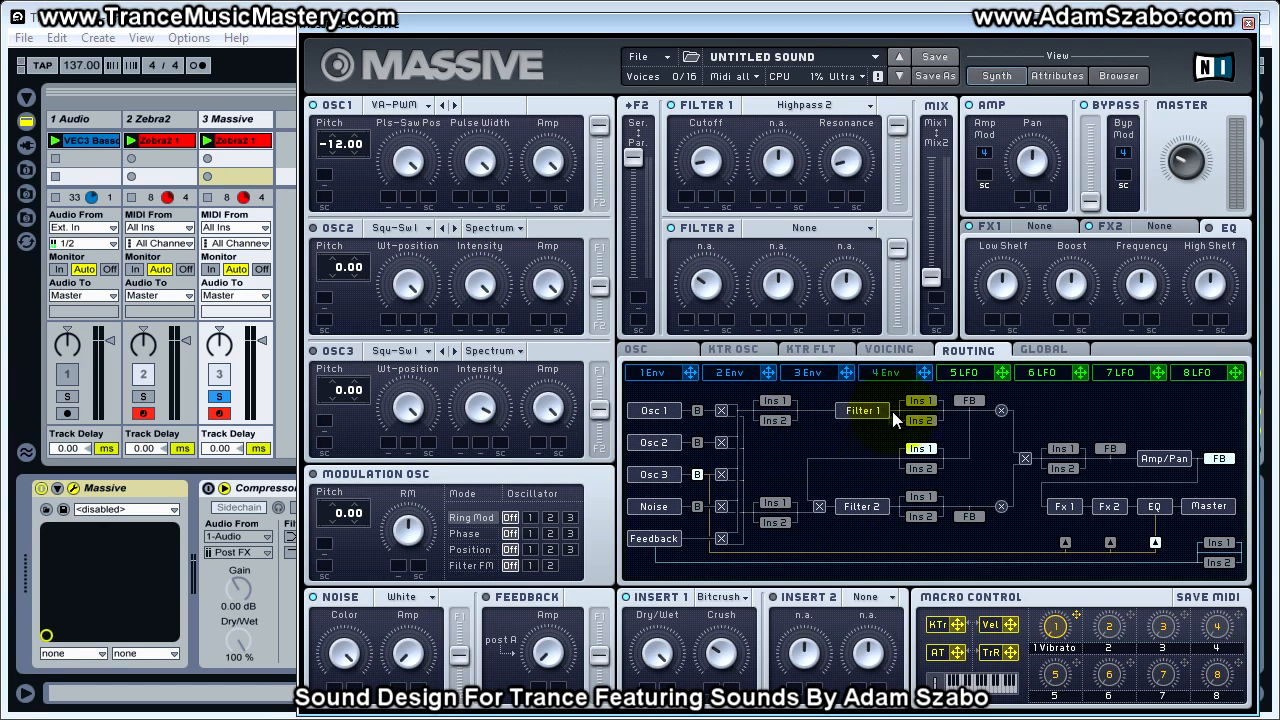
pyautogui.moveTo(892, 130)
pyautogui.mouseDown()
pyautogui.moveTo(892, 196)
pyautogui.moveTo(894, 113)
pyautogui.mouseUp()
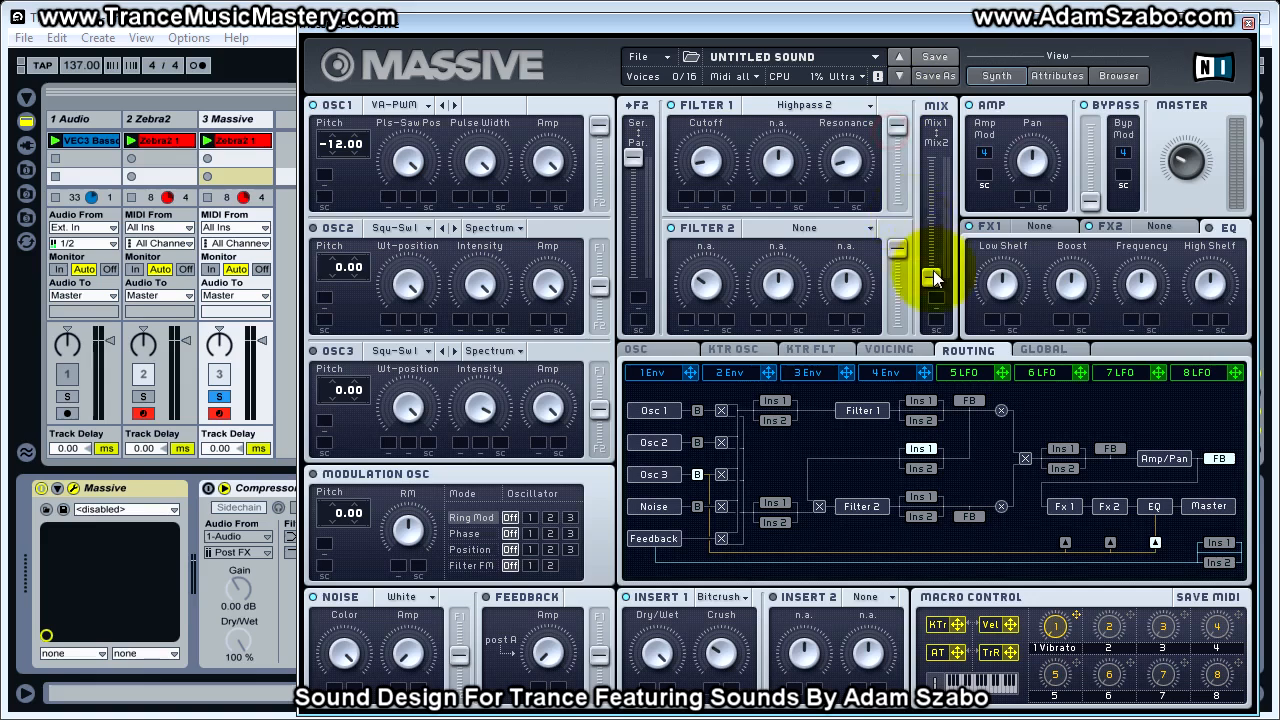
pyautogui.moveTo(636, 152); pyautogui.dragTo(644, 174)
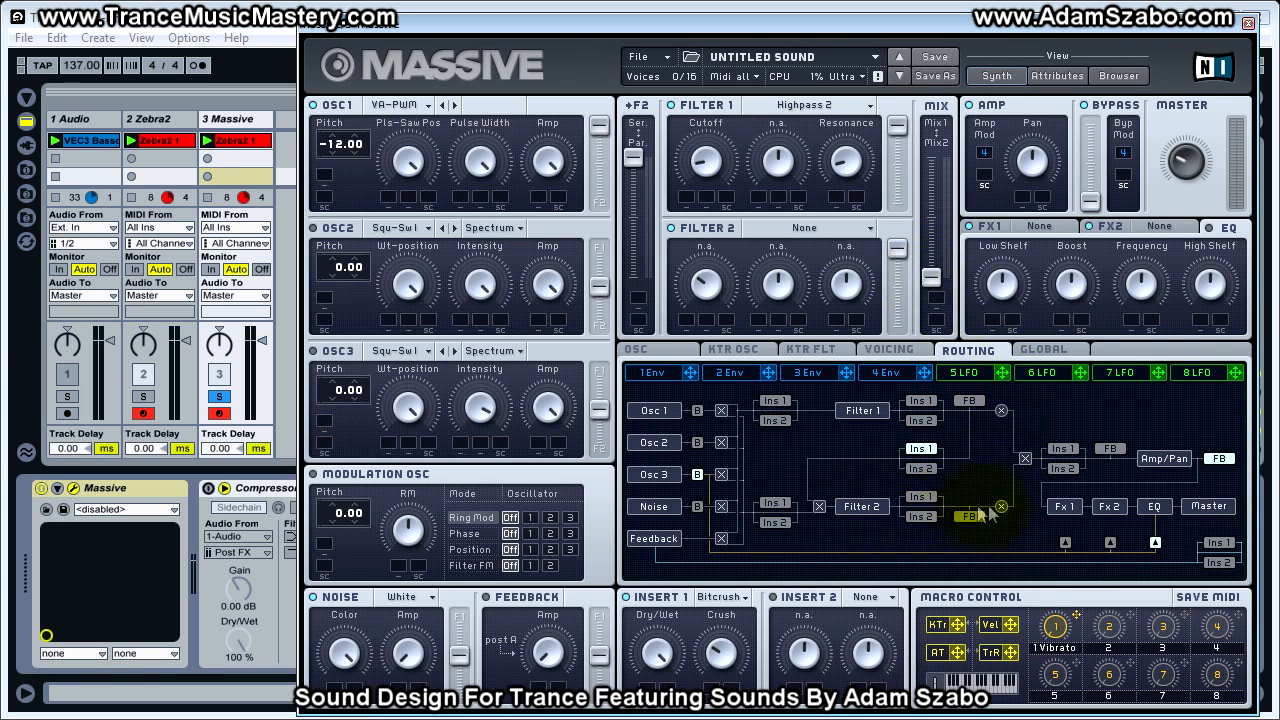
# Step: Demonstrate the filter mix at its midpoint with reduced filter output levels, and restore full levels with the mix fully on Mix2
pyautogui.moveTo(930, 276); pyautogui.dragTo(930, 214)
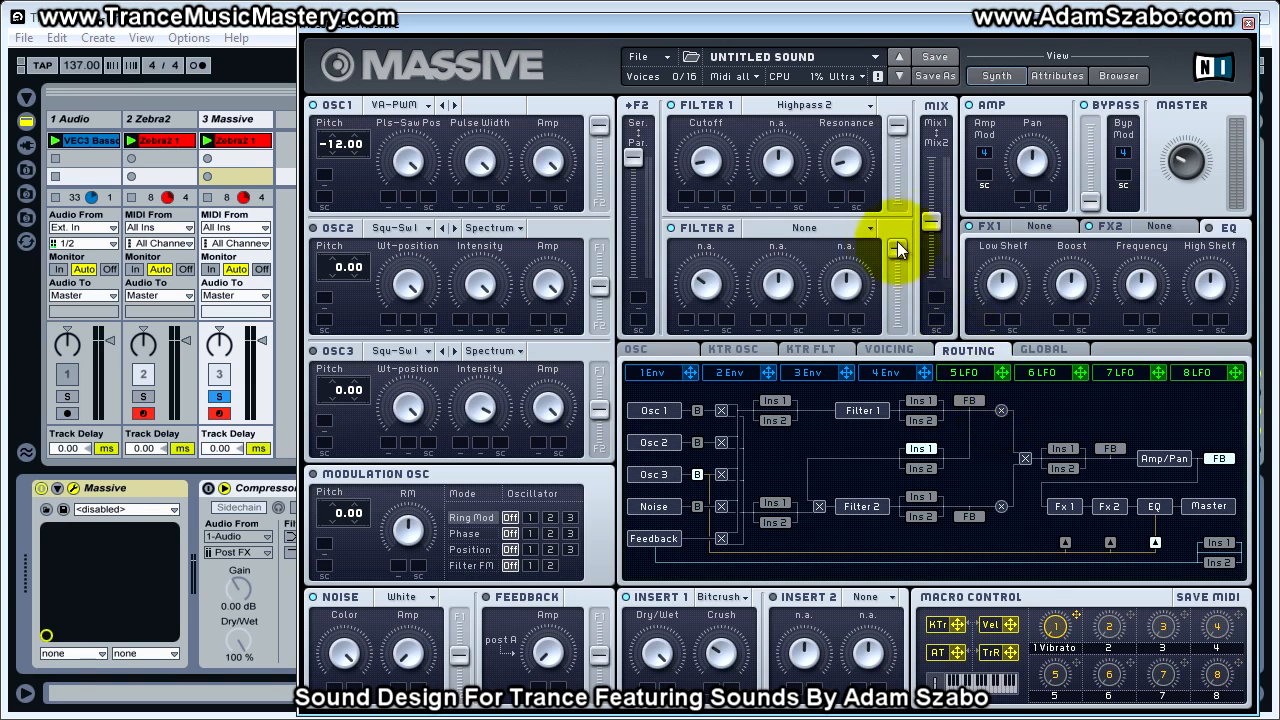
pyautogui.moveTo(893, 248); pyautogui.dragTo(897, 272)
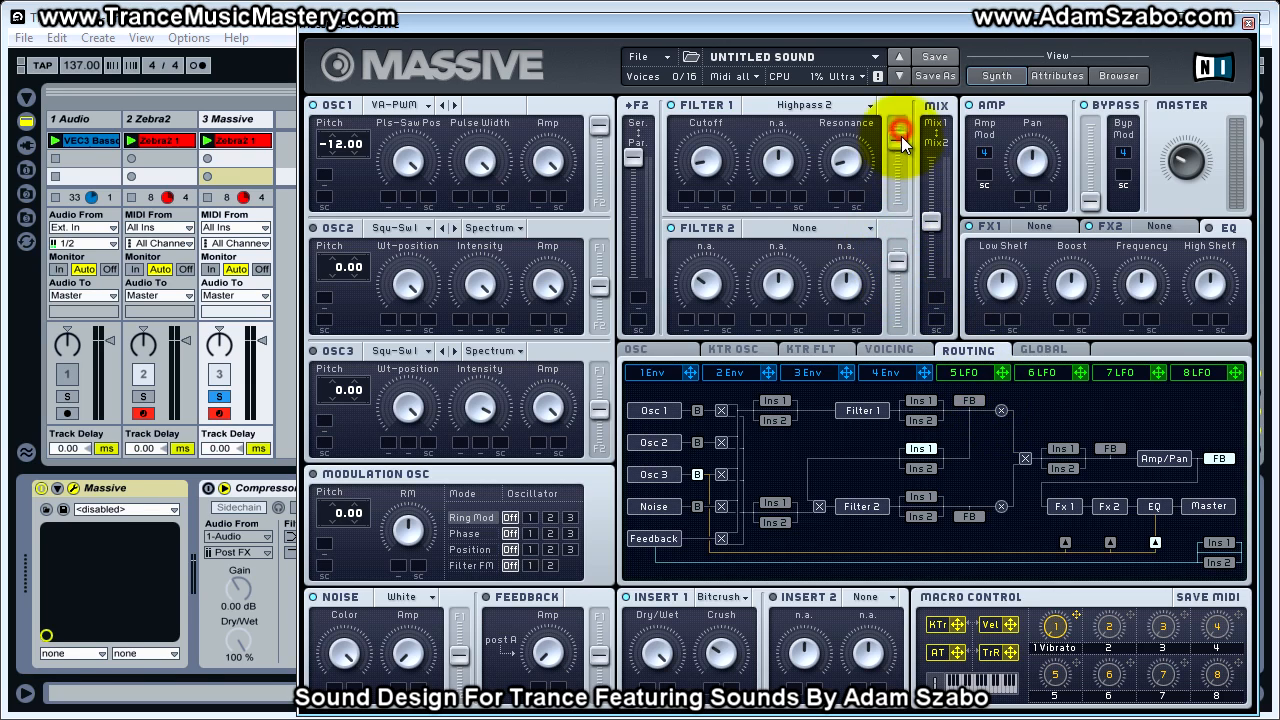
pyautogui.moveTo(909, 256); pyautogui.dragTo(906, 210)
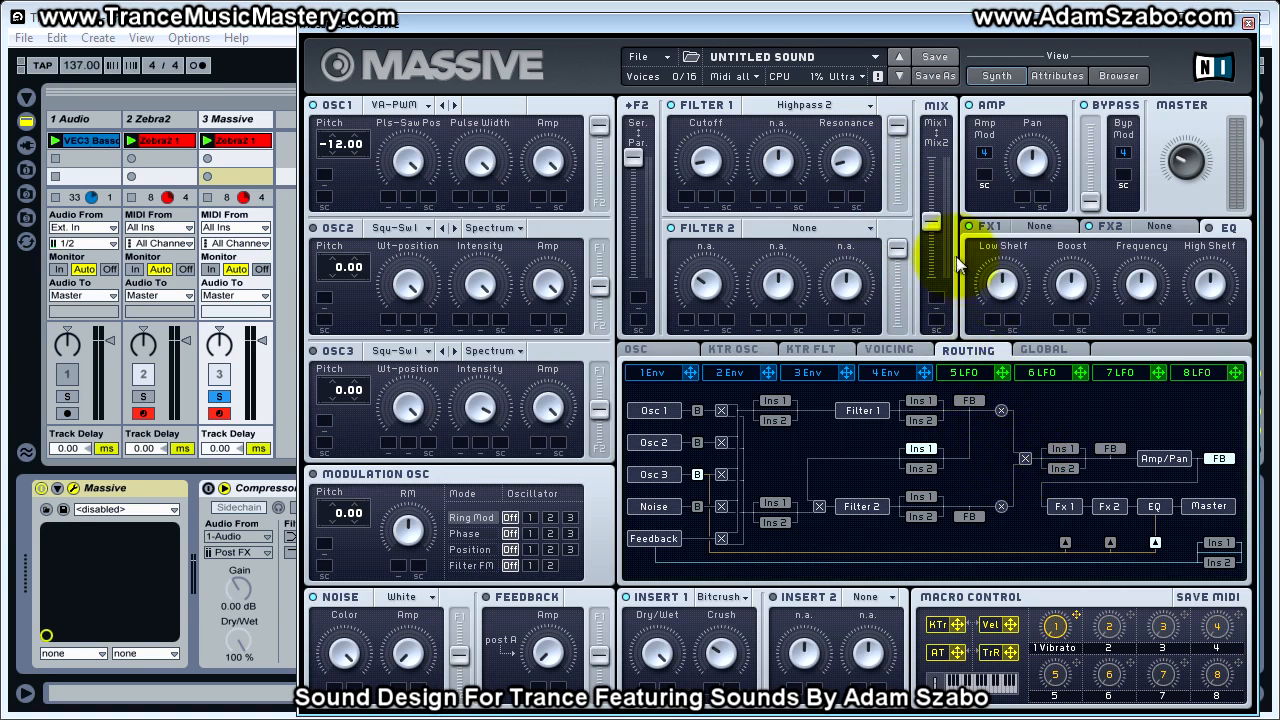
pyautogui.moveTo(936, 234); pyautogui.dragTo(926, 334)
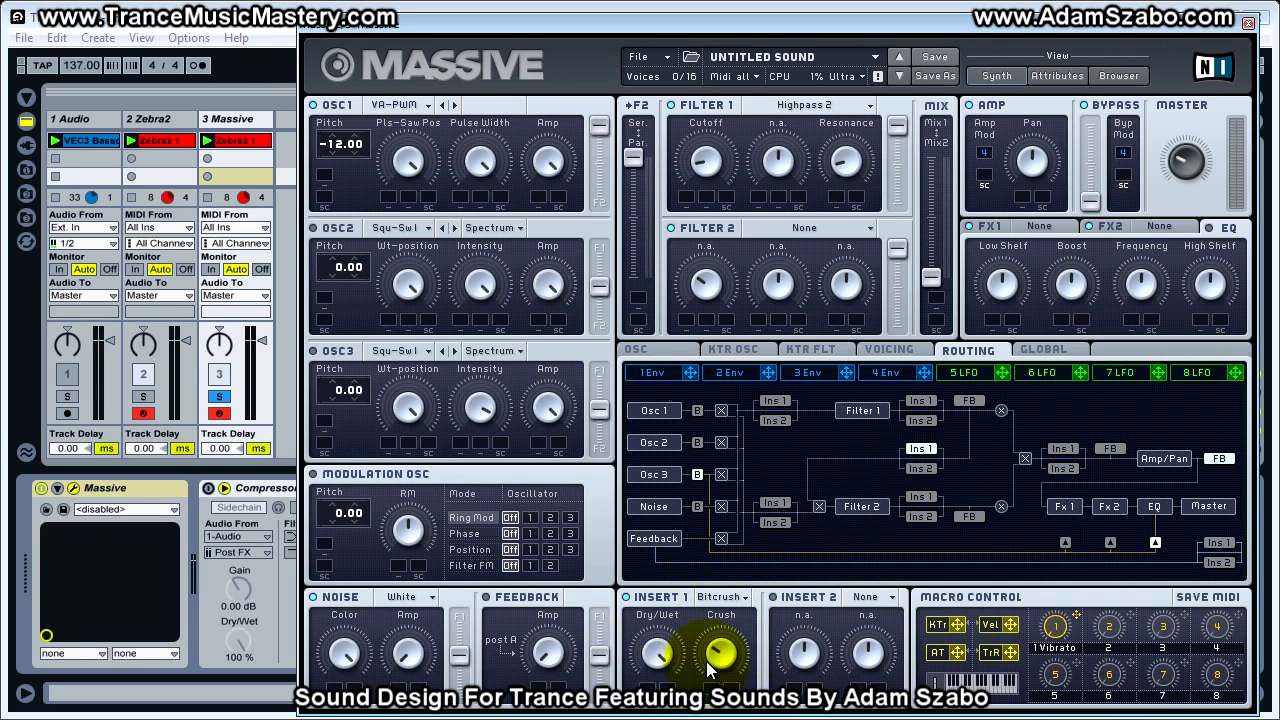
# Step: Set the Bitcrusher's Dry/Wet below the midpoint and Crush to the midpoint, and compare the soloed Zebra2 and Massive tracks
pyautogui.moveTo(656, 652); pyautogui.dragTo(652, 674)
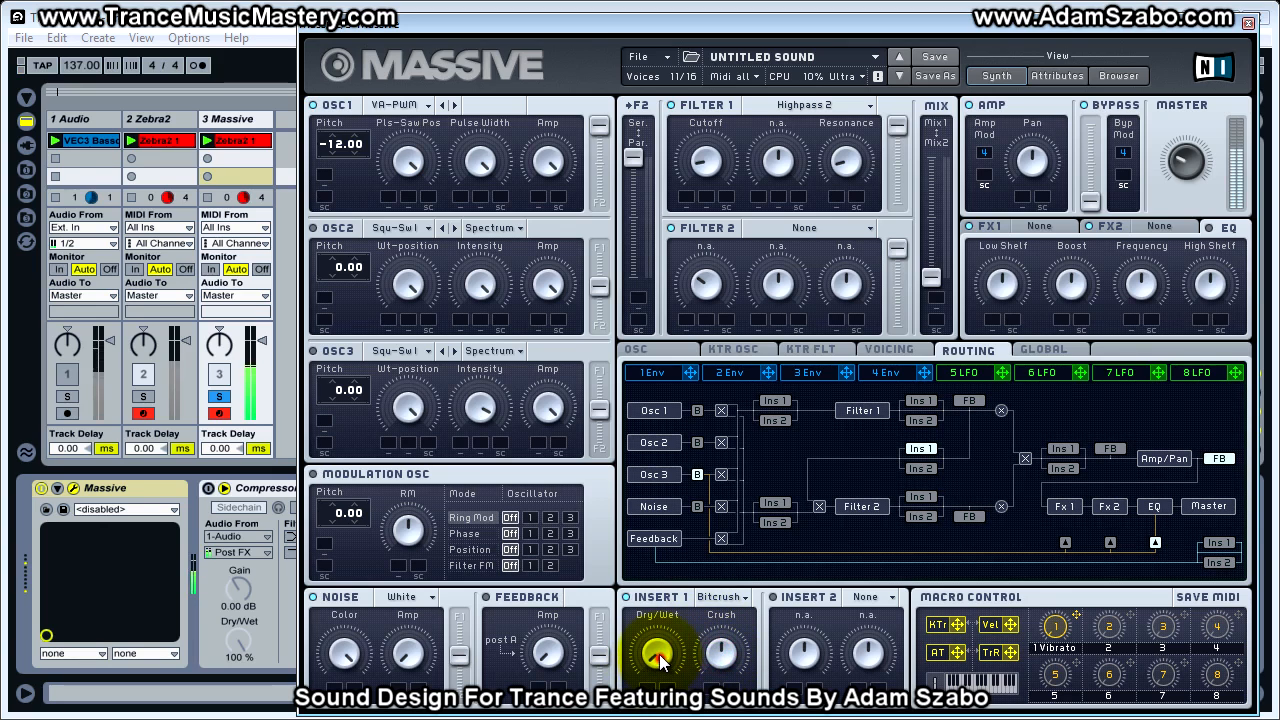
pyautogui.moveTo(649, 617); pyautogui.dragTo(649, 595)
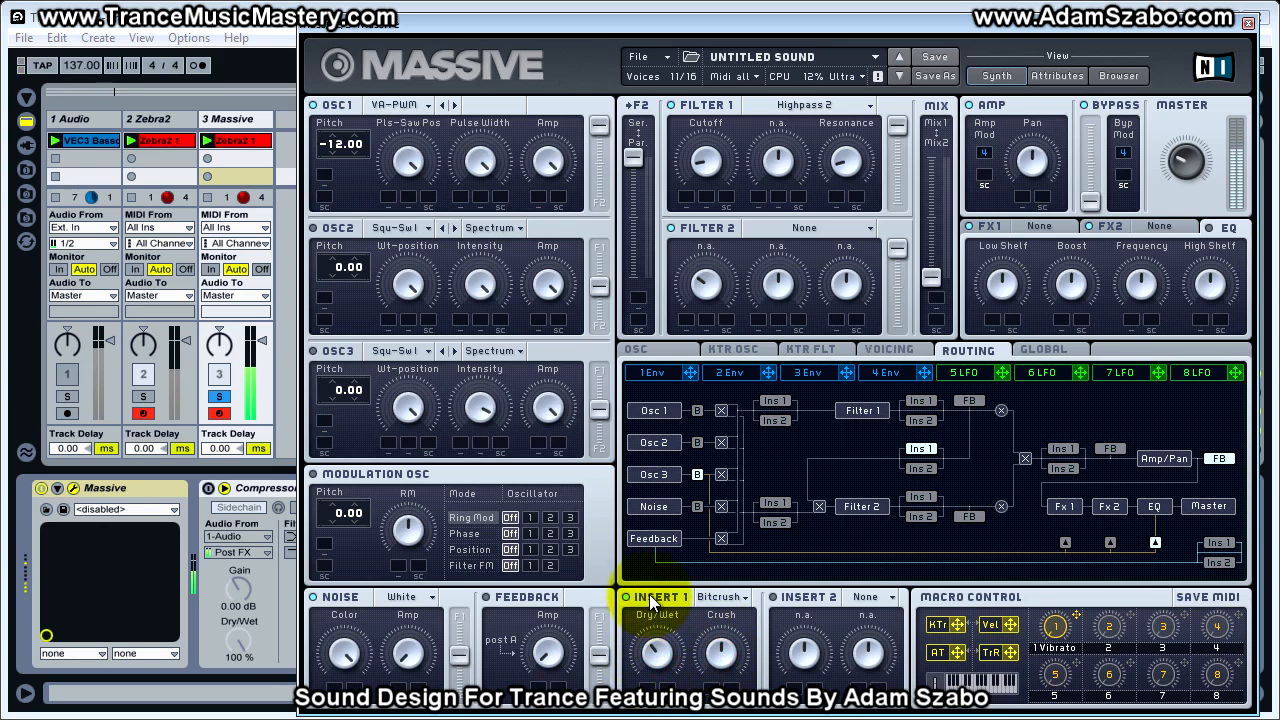
pyautogui.click(143, 396)
pyautogui.click(220, 397)
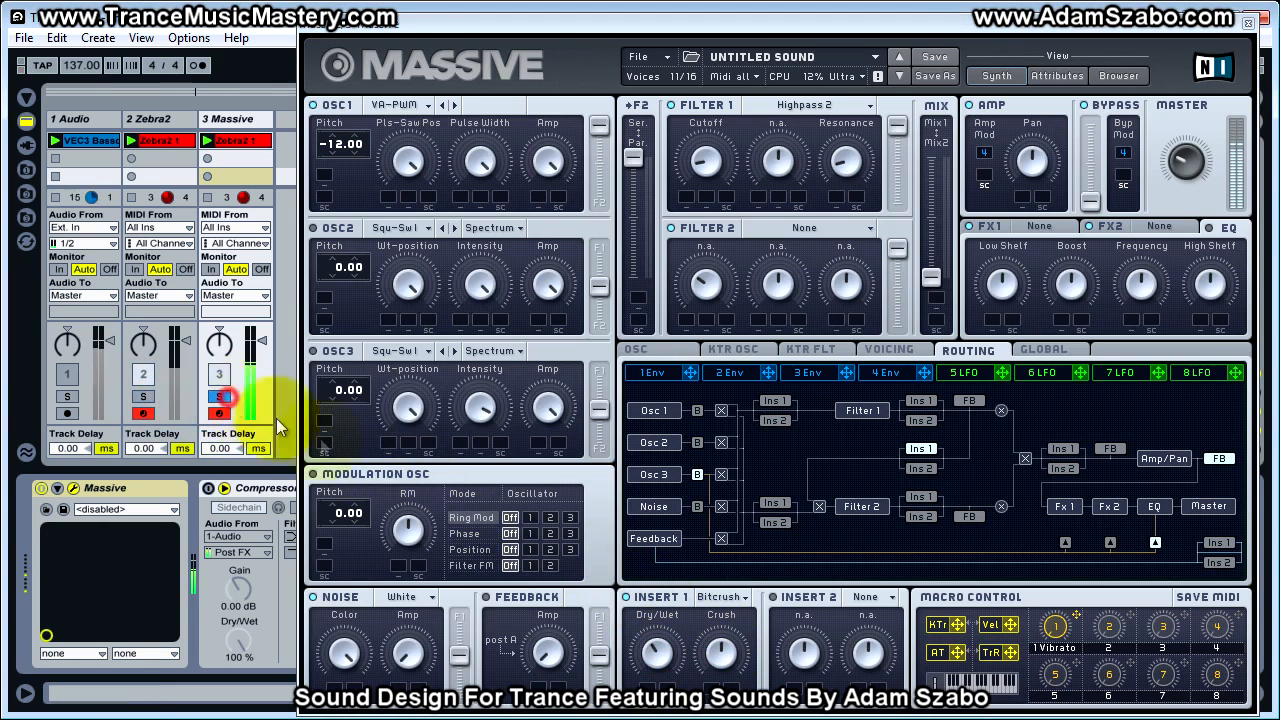
# Step: Try a lower Crush amount on the Bitcrusher with its Dry/Wet raised above the midpoint
pyautogui.click(656, 632)
pyautogui.click(720, 653)
pyautogui.click(656, 652)
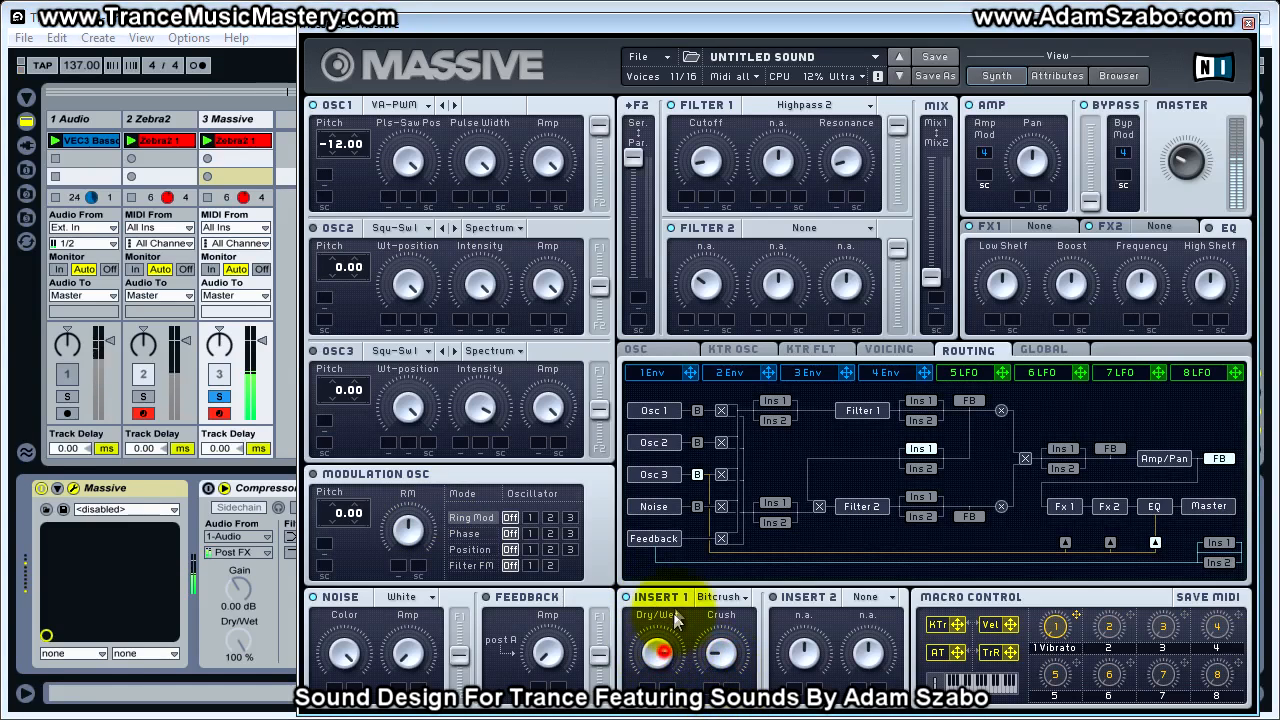
pyautogui.click(743, 653)
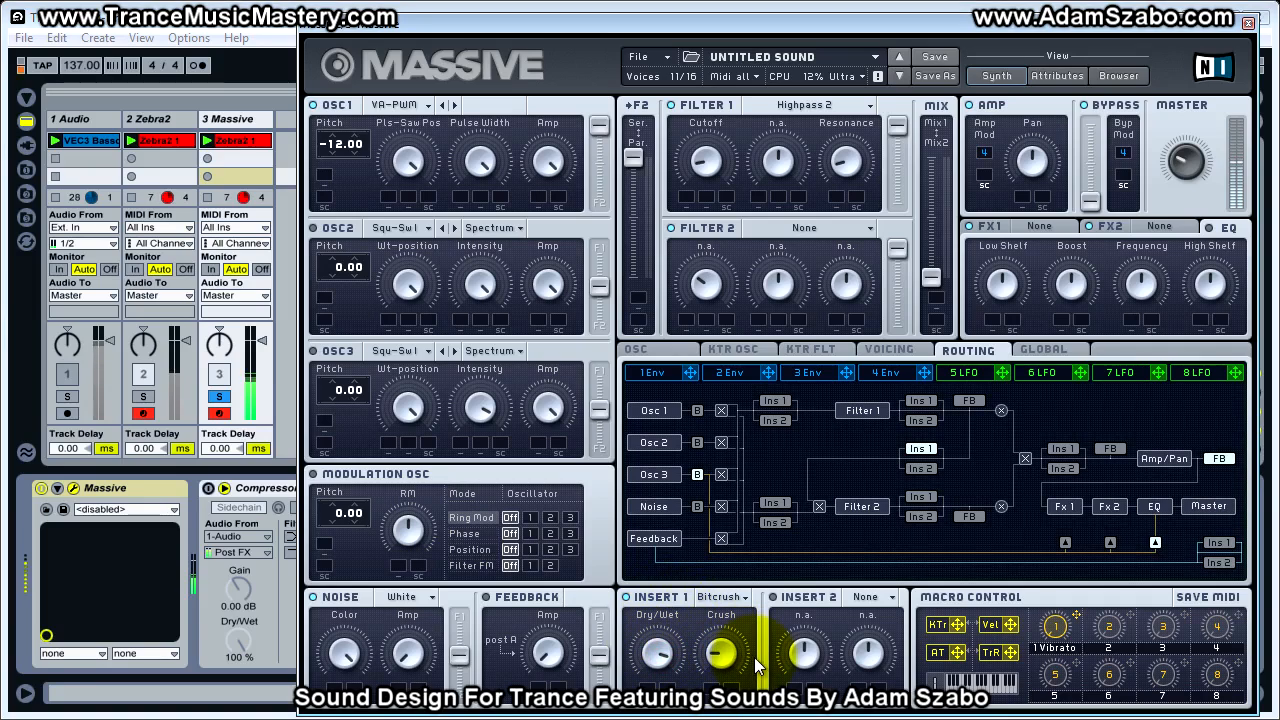
pyautogui.click(656, 652)
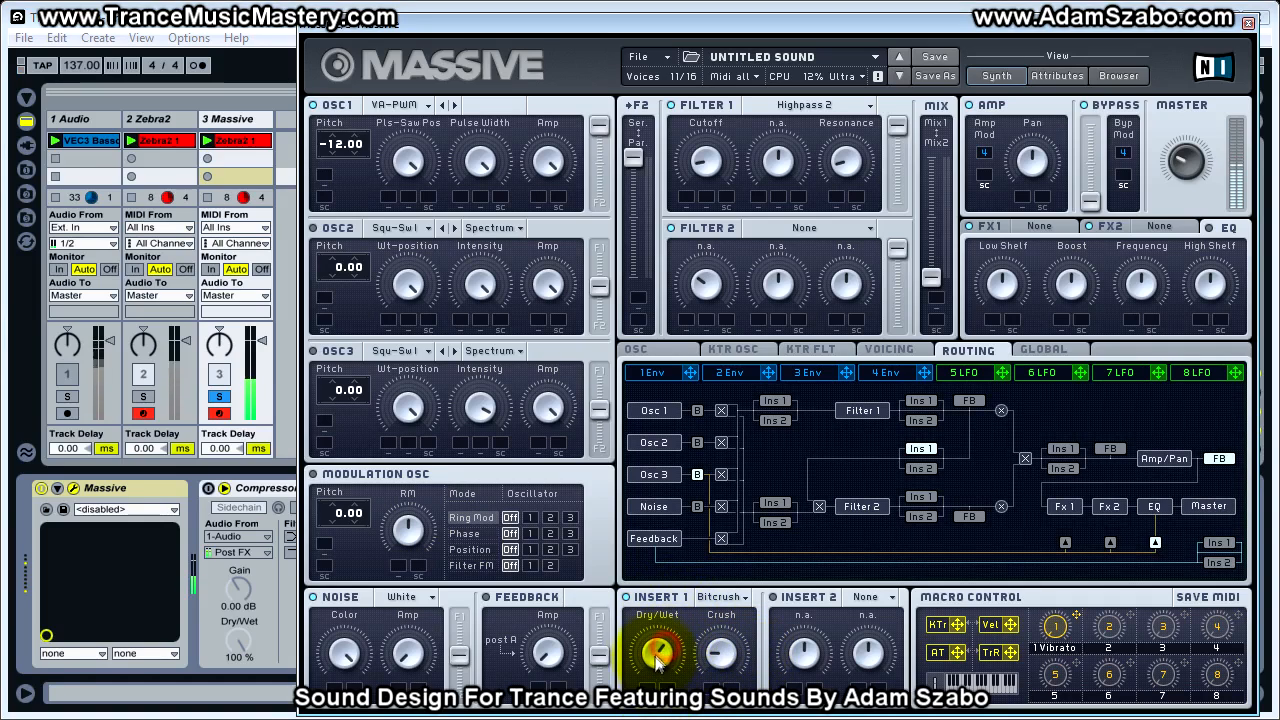
# Step: Raise Crush well above the midpoint with Dry/Wet just below it, and compare the soloed Zebra2 and Massive tracks
pyautogui.moveTo(722, 653); pyautogui.dragTo(722, 572)
pyautogui.moveTo(722, 650)
pyautogui.mouseDown()
pyautogui.moveTo(722, 676)
pyautogui.moveTo(666, 628)
pyautogui.moveTo(662, 640)
pyautogui.moveTo(713, 658)
pyautogui.moveTo(716, 645)
pyautogui.mouseUp()
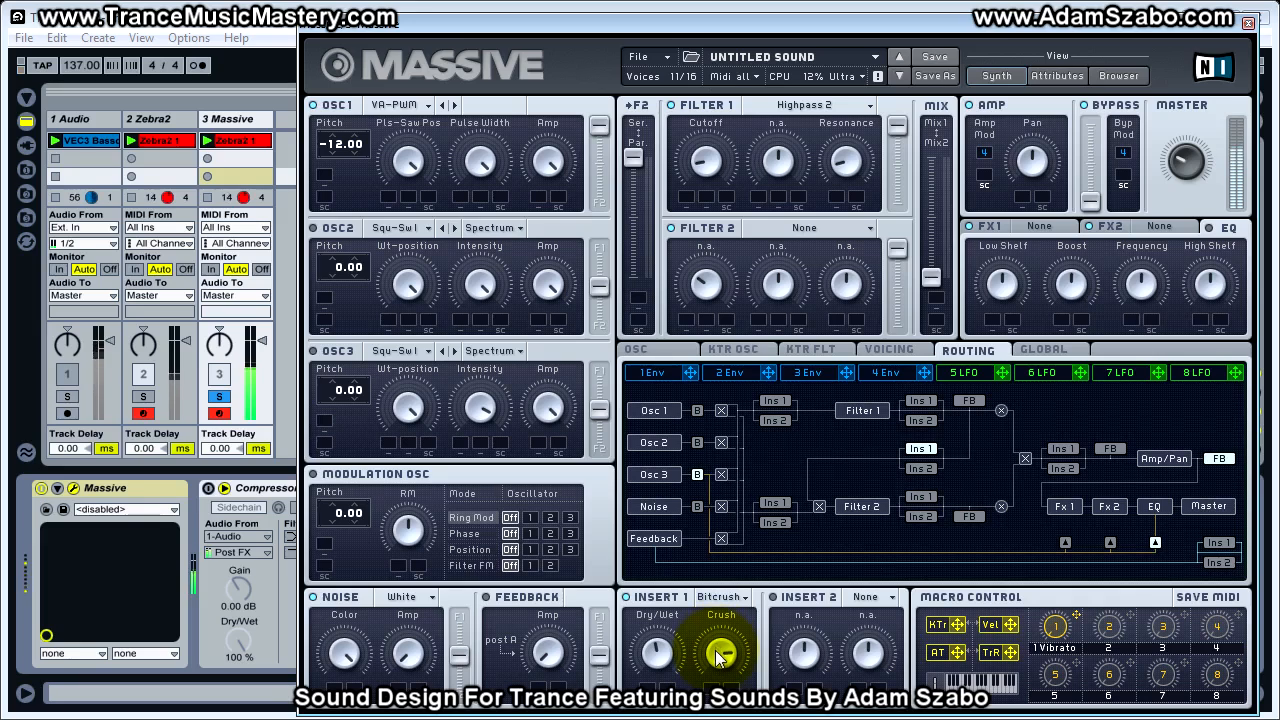
pyautogui.click(144, 398)
pyautogui.click(218, 399)
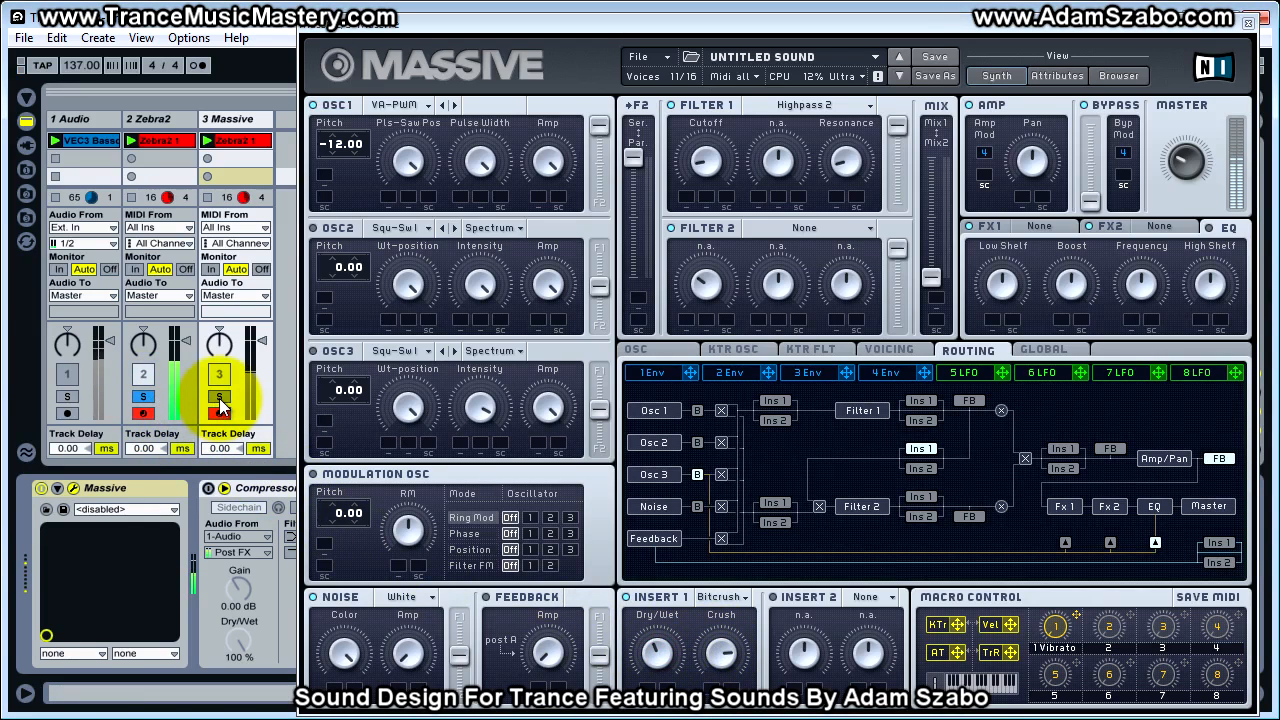
# Step: Solo the Massive track and examine the cutoff and resonance of Zebra2's second filter, VCF2 (LP Vintage)
pyautogui.click(219, 399)
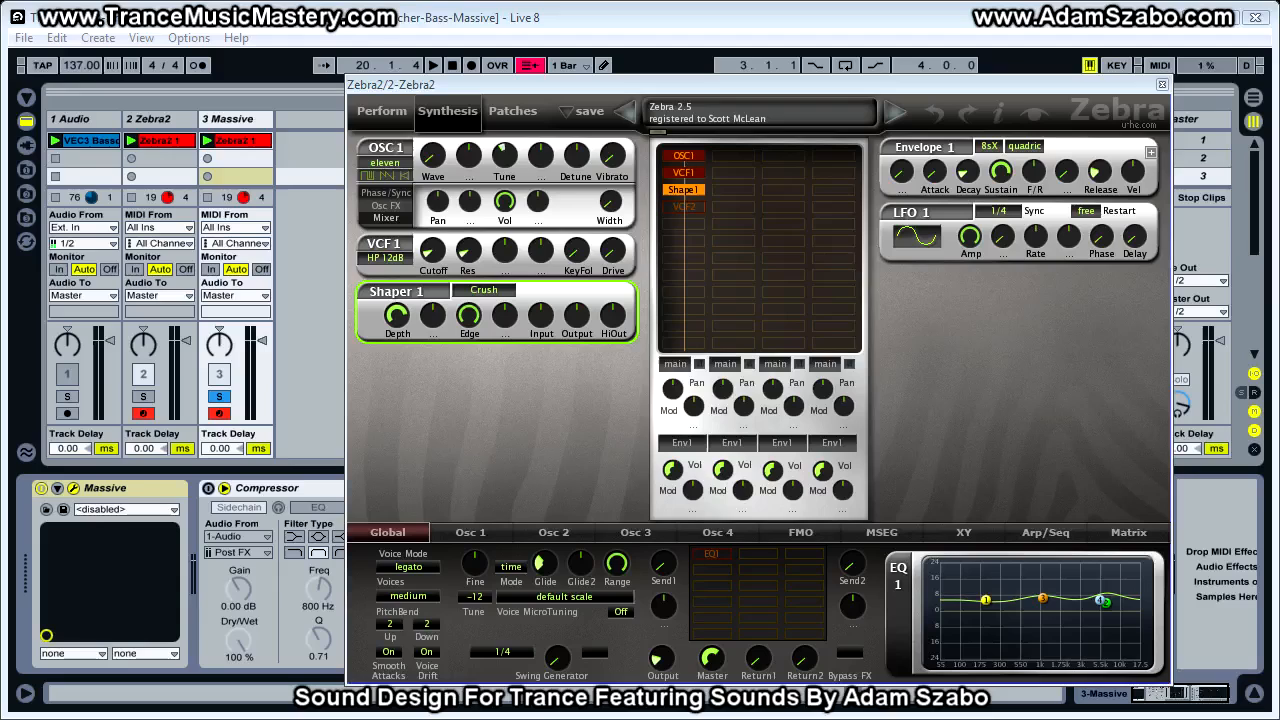
pyautogui.click(700, 206)
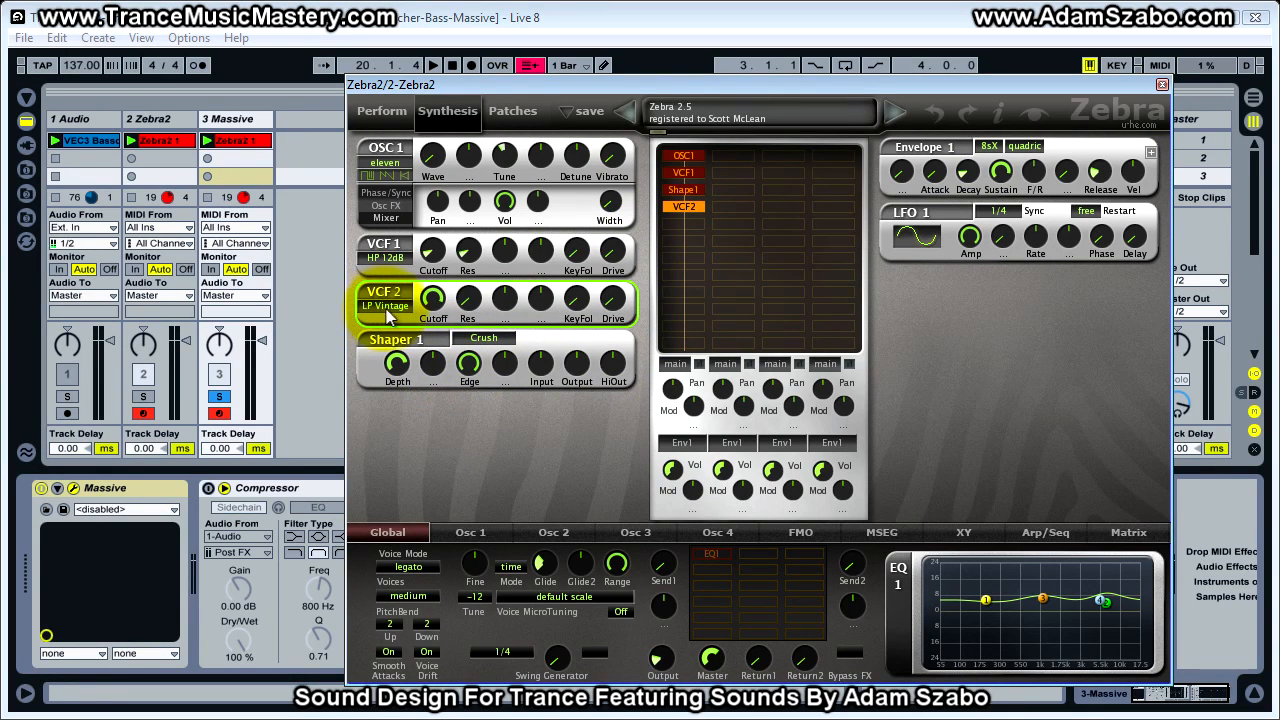
pyautogui.moveTo(433, 297); pyautogui.dragTo(445, 307)
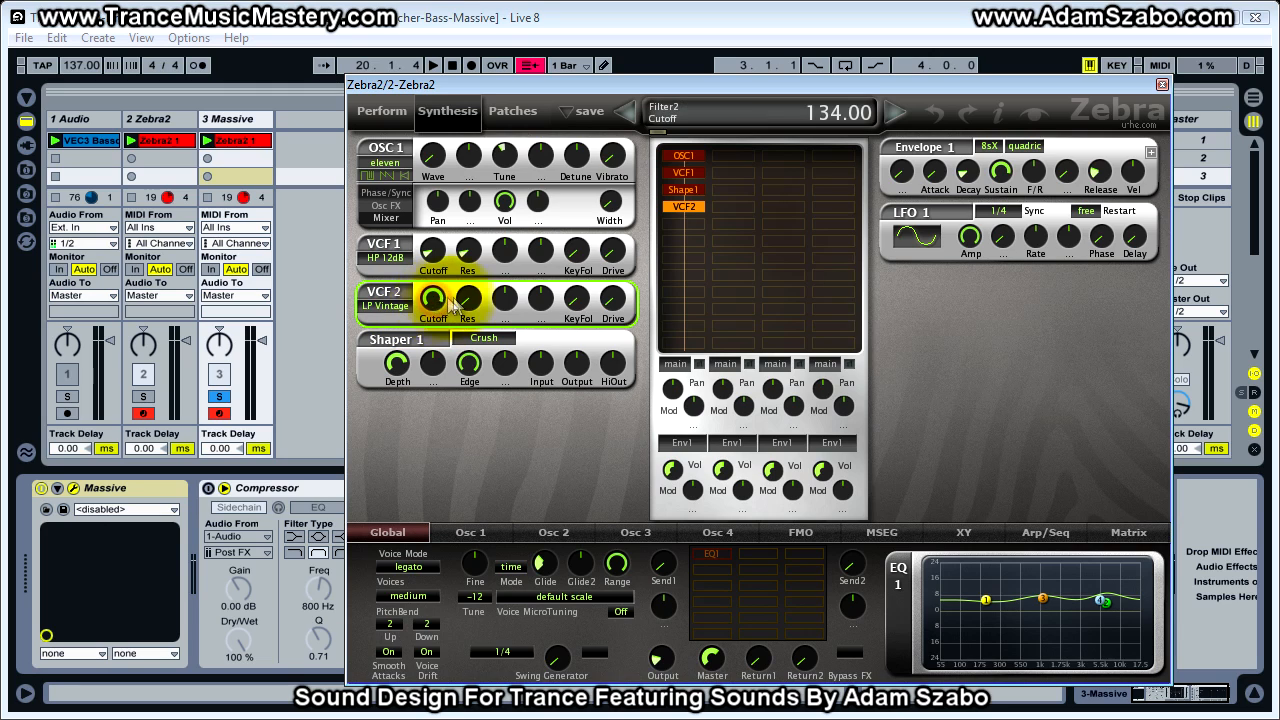
pyautogui.click(469, 297)
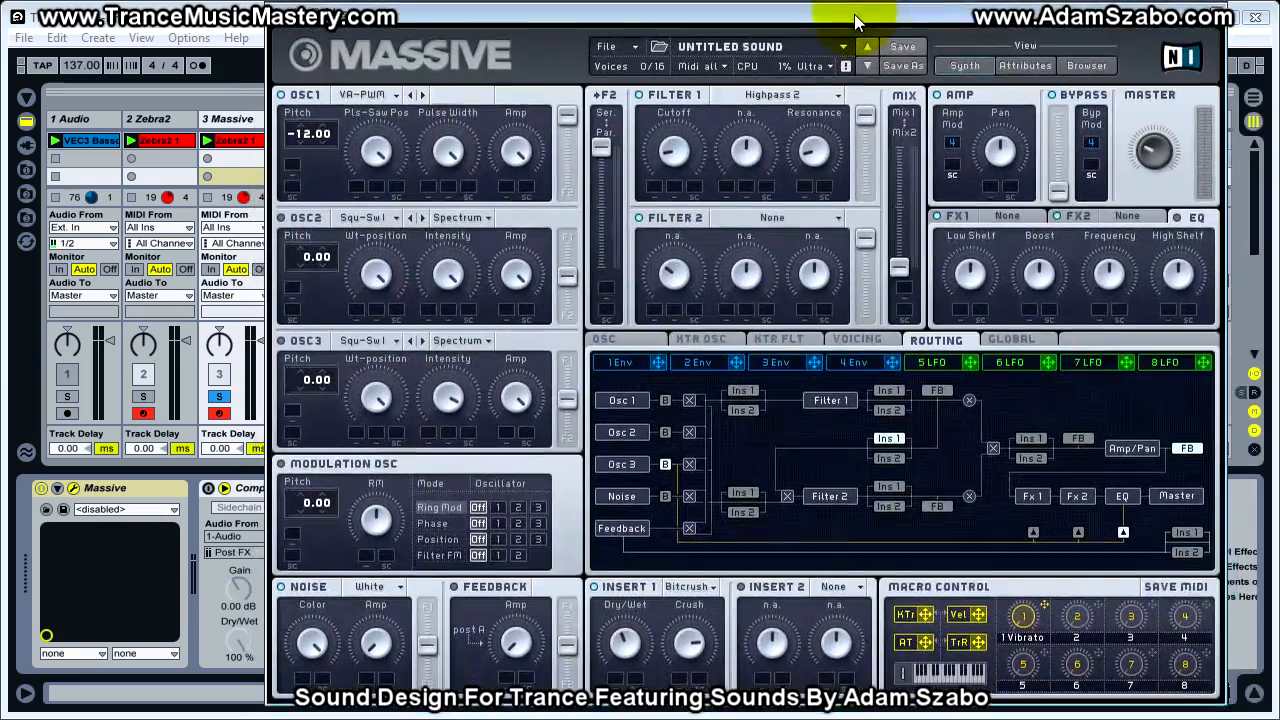
# Step: Set Massive's Filter 2 to Lowpass 4 with the cutoff fully open and the resonance at minimum
pyautogui.moveTo(854, 14); pyautogui.dragTo(853, 20)
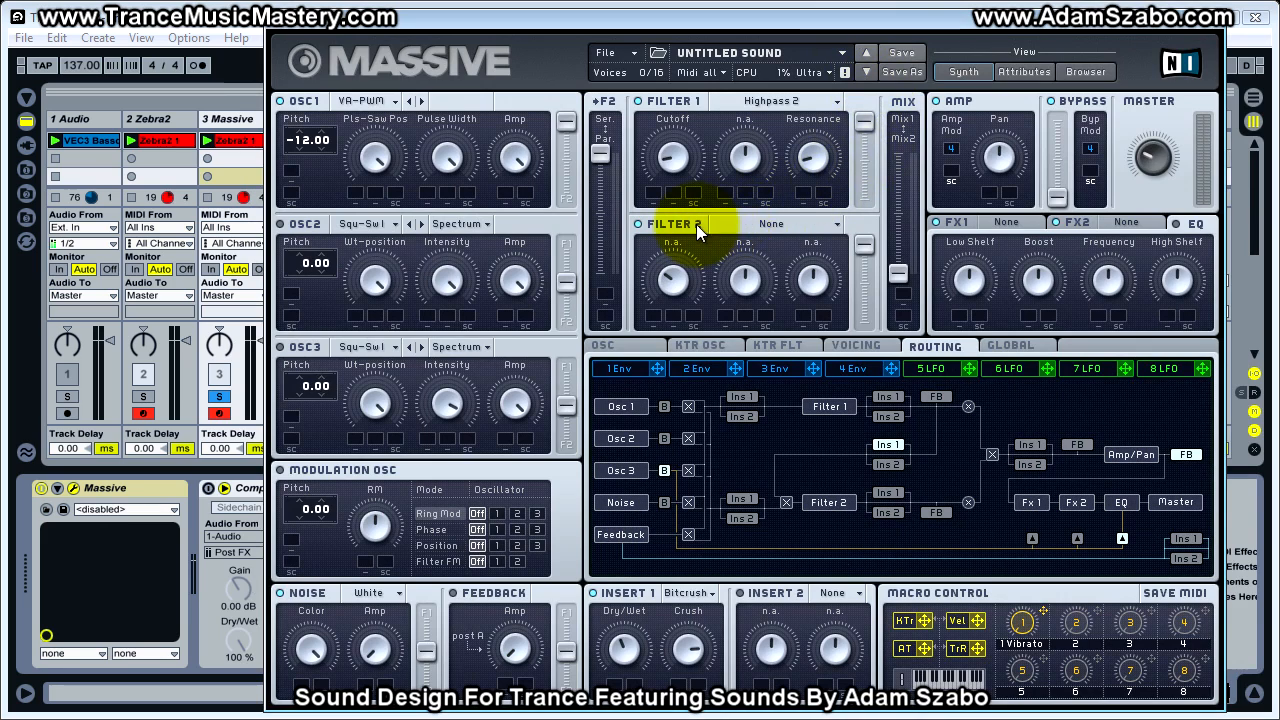
pyautogui.click(778, 224)
pyautogui.click(770, 239)
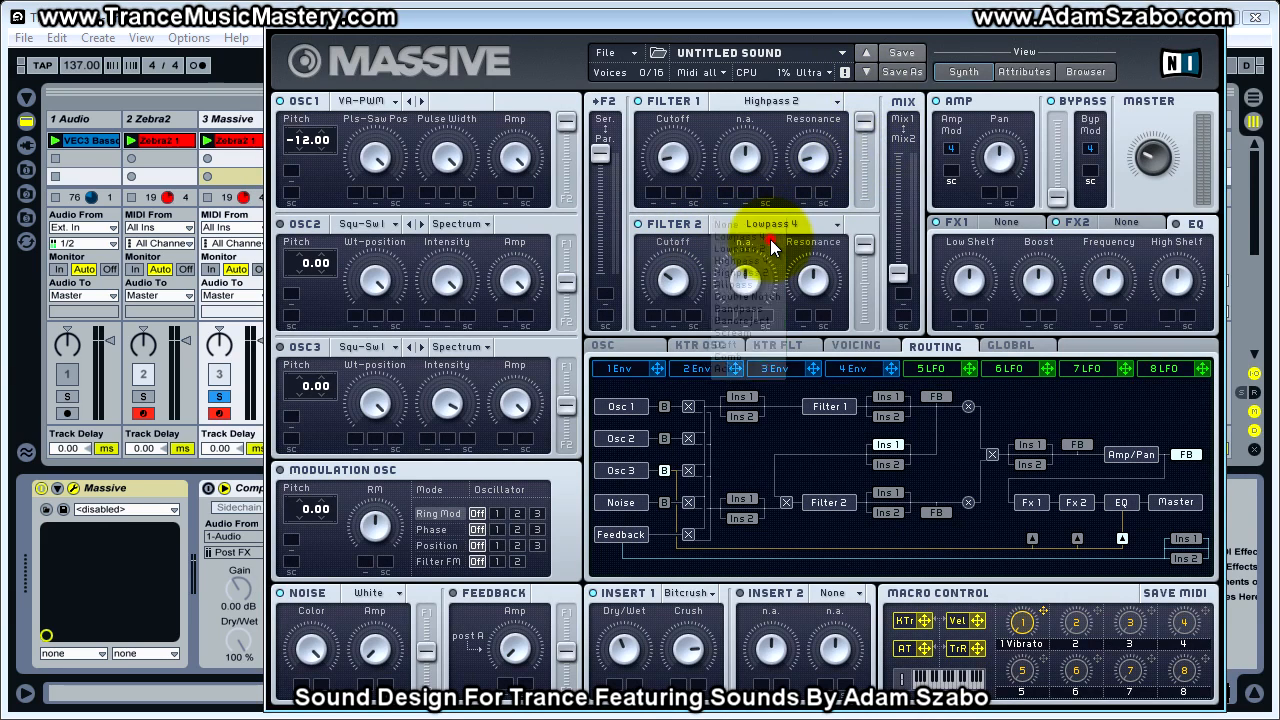
pyautogui.moveTo(672, 281); pyautogui.dragTo(666, 106)
pyautogui.moveTo(683, 283); pyautogui.dragTo(685, 252)
pyautogui.moveTo(811, 277); pyautogui.dragTo(822, 434)
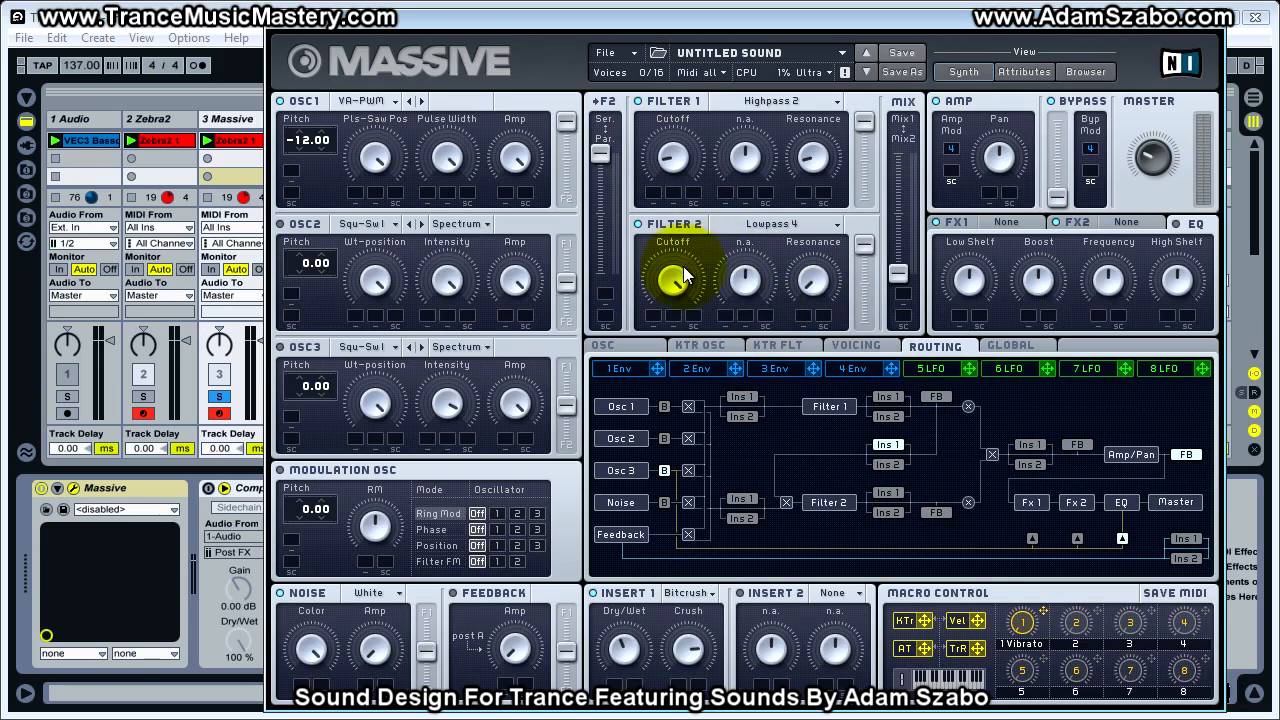
# Step: Place the Massive window beside Zebra2's, start playback, and compare the soloed Zebra2 and Massive tracks
pyautogui.moveTo(677, 29); pyautogui.dragTo(938, 36)
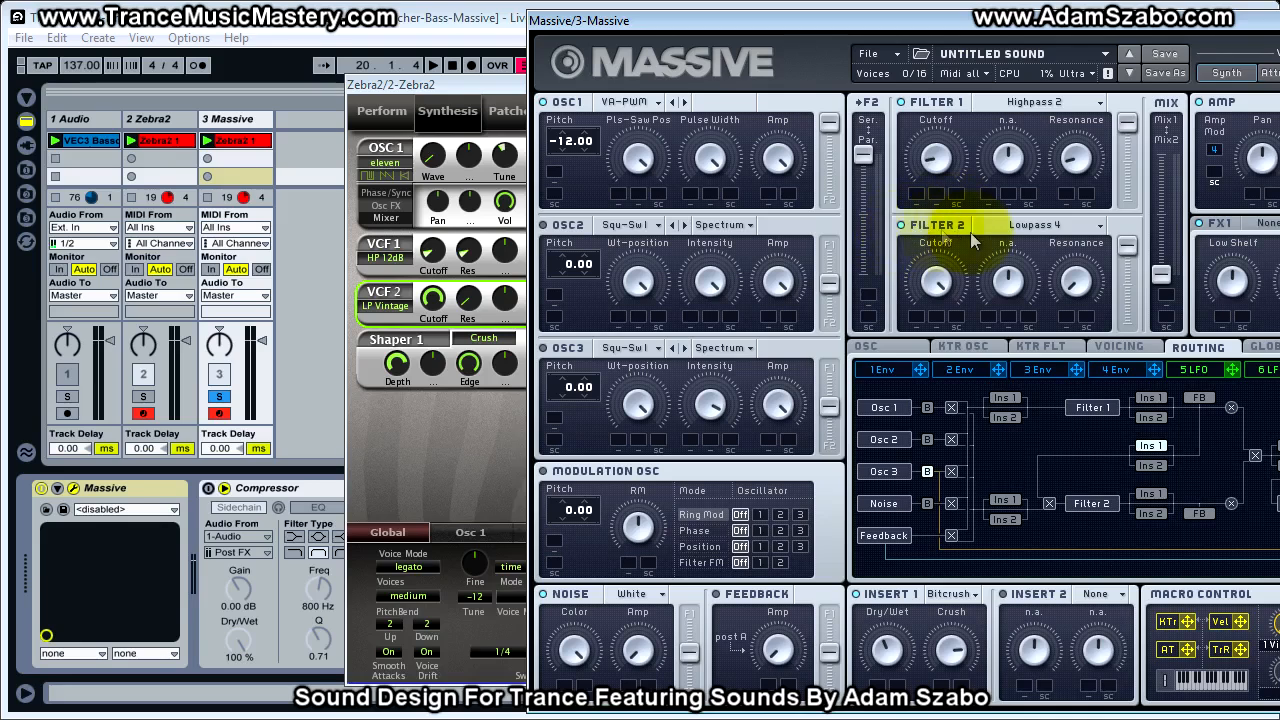
pyautogui.click(143, 396)
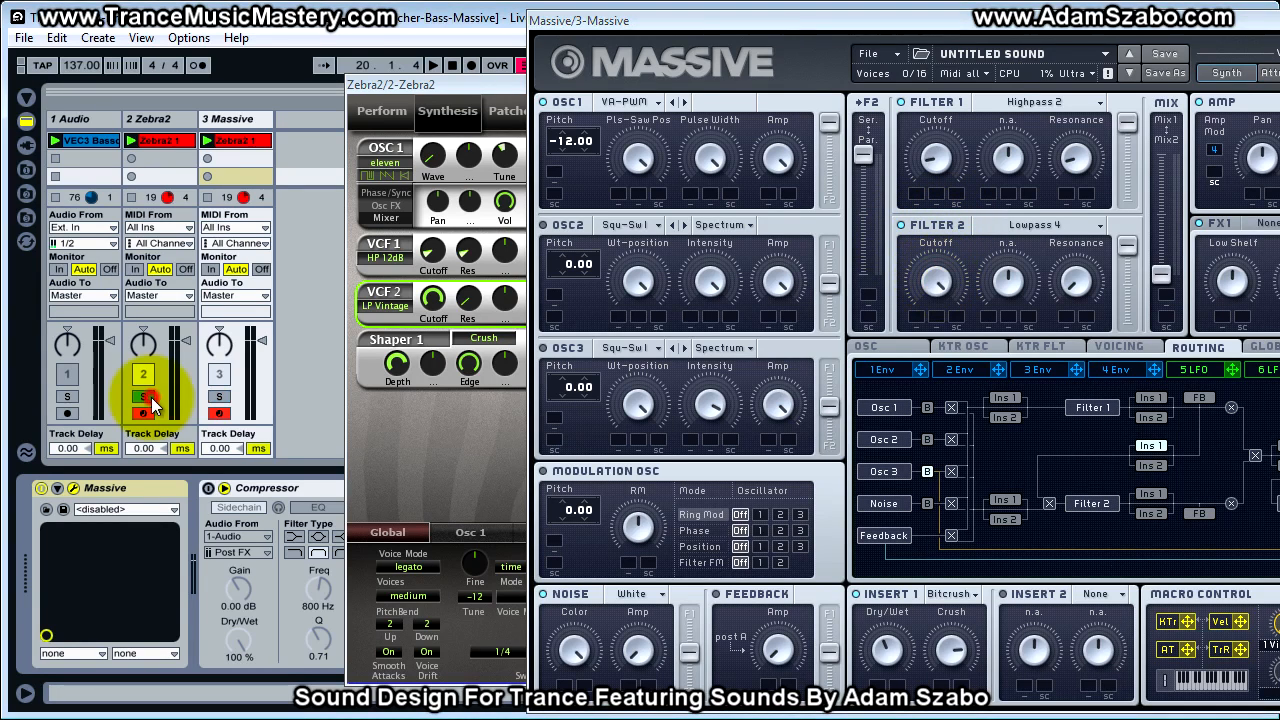
pyautogui.press('space')
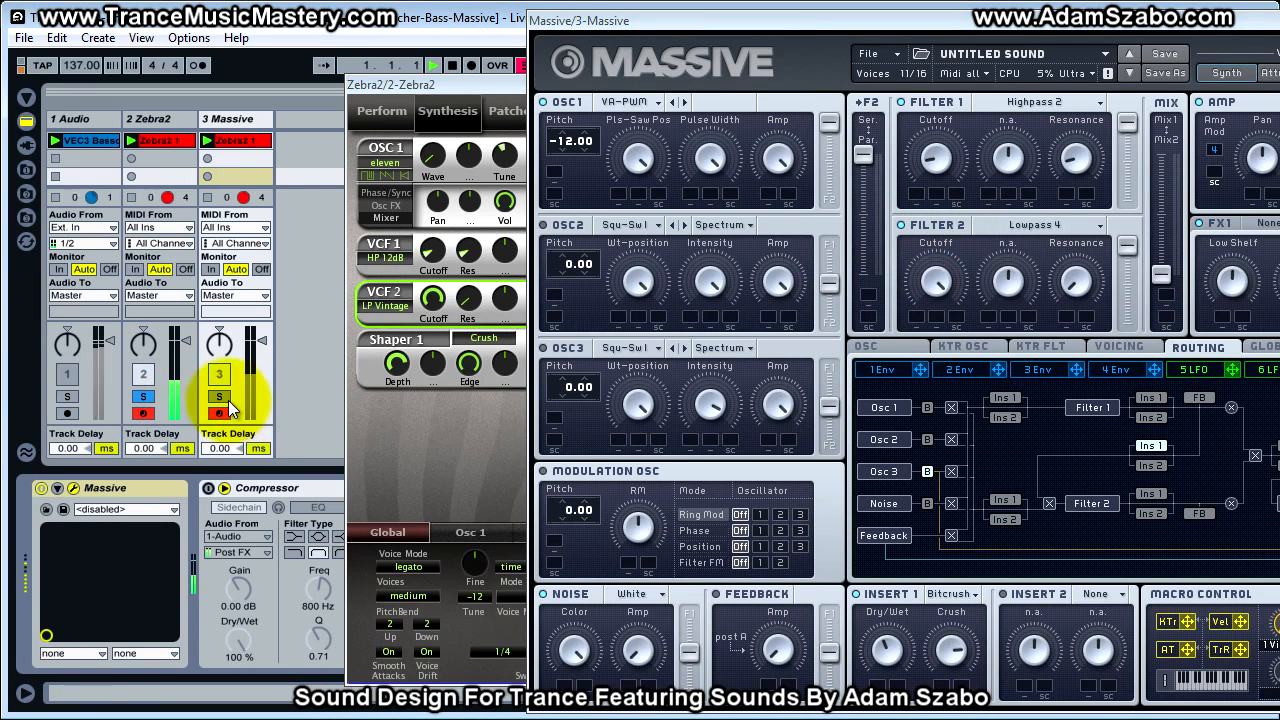
pyautogui.click(222, 399)
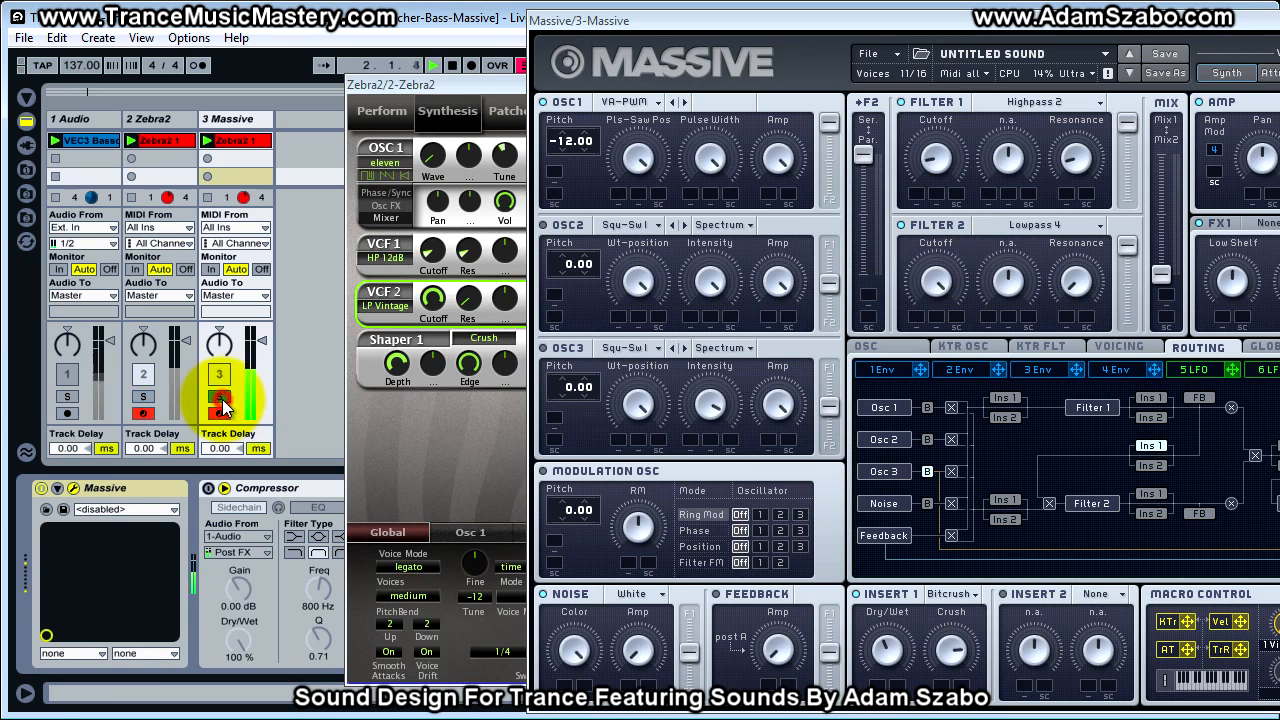
# Step: Lower Filter 2's cutoff slightly below maximum, alternating between the soloed Zebra2 and Massive tracks to compare
pyautogui.click(945, 284)
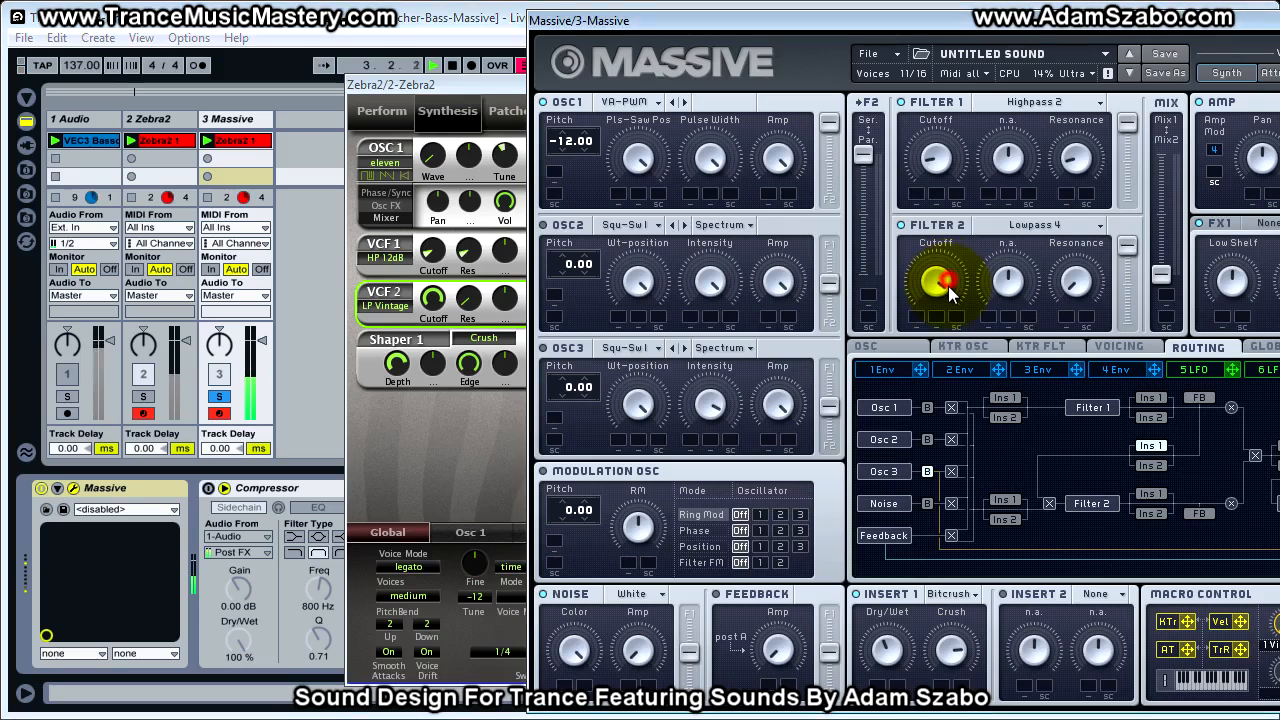
pyautogui.click(143, 396)
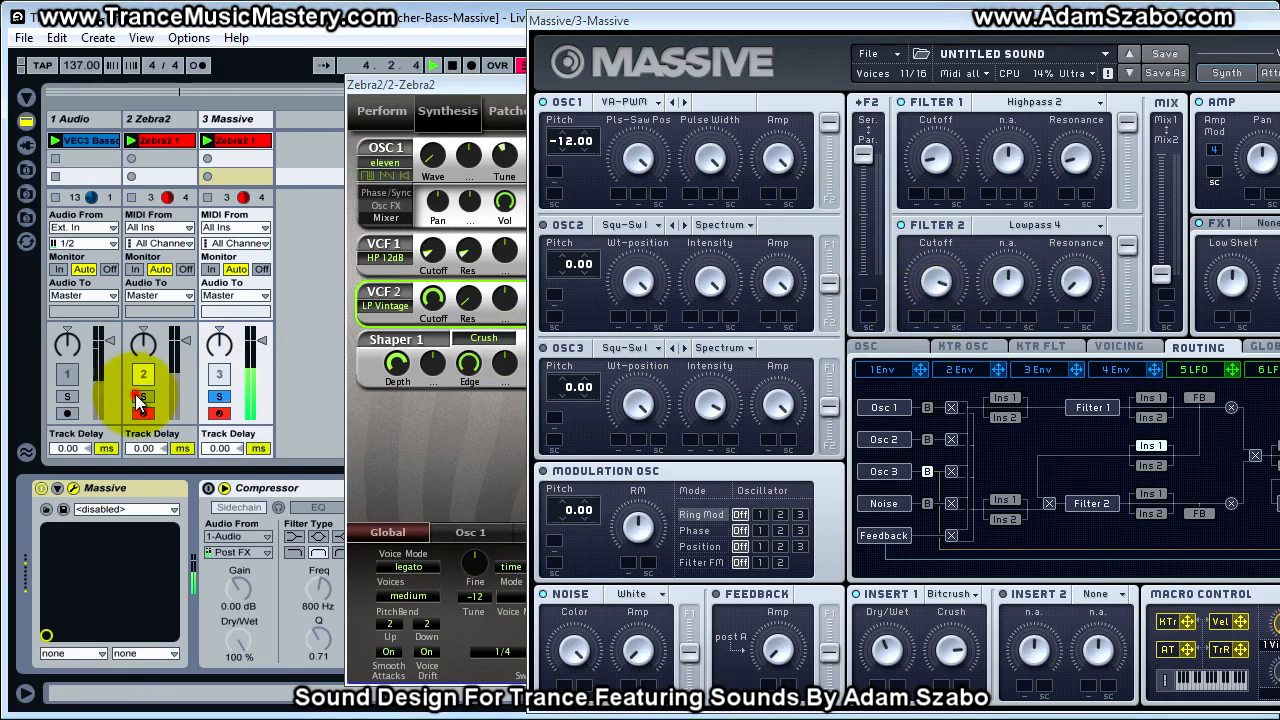
pyautogui.click(222, 399)
pyautogui.click(920, 285)
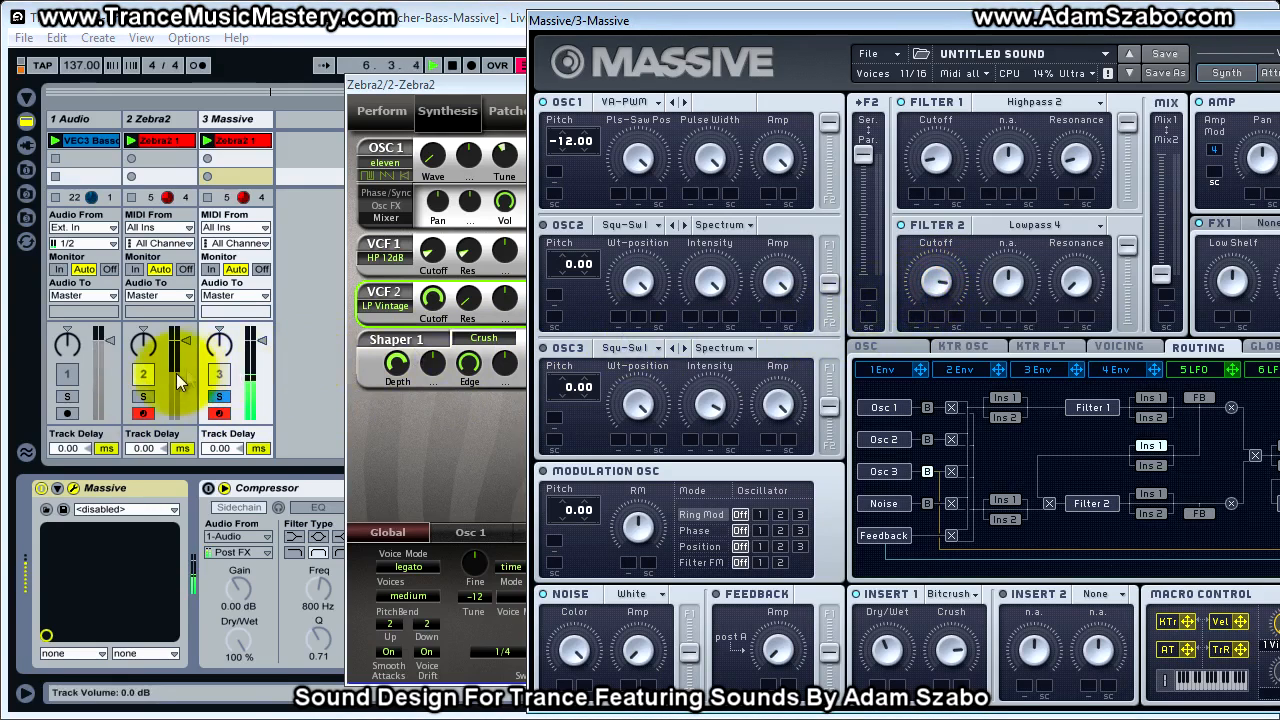
pyautogui.click(143, 396)
pyautogui.click(220, 398)
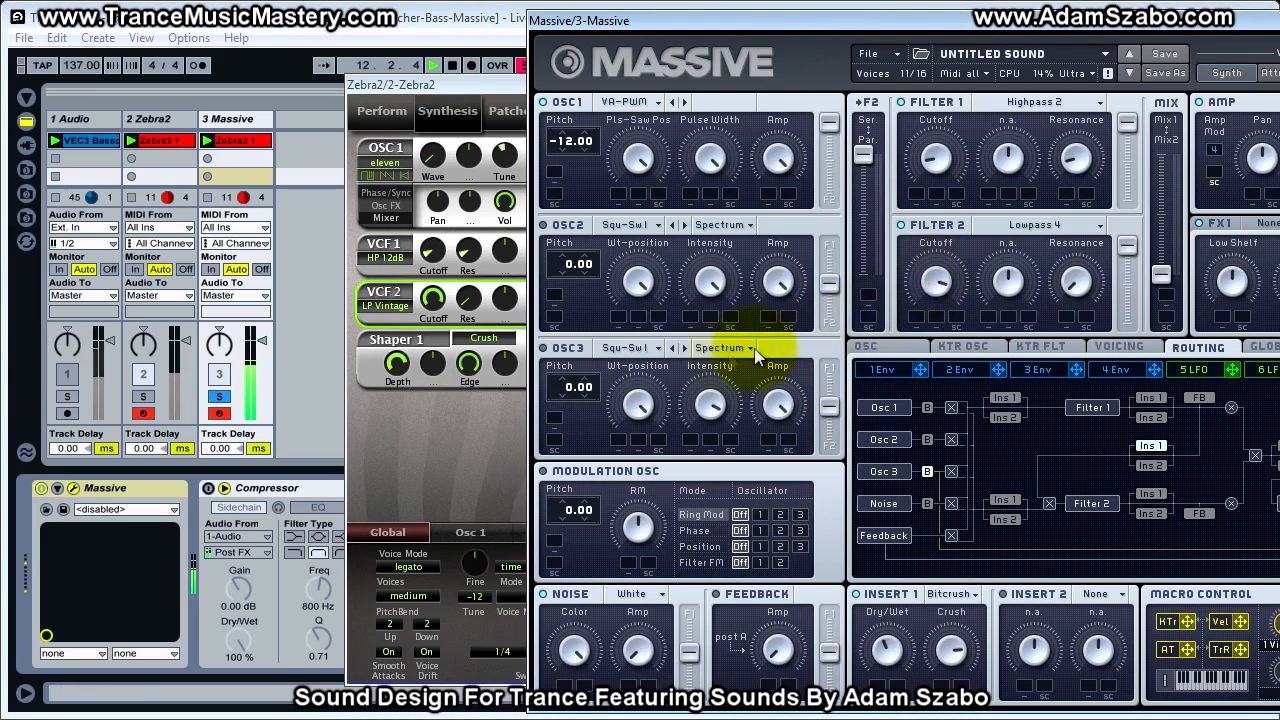
pyautogui.click(144, 399)
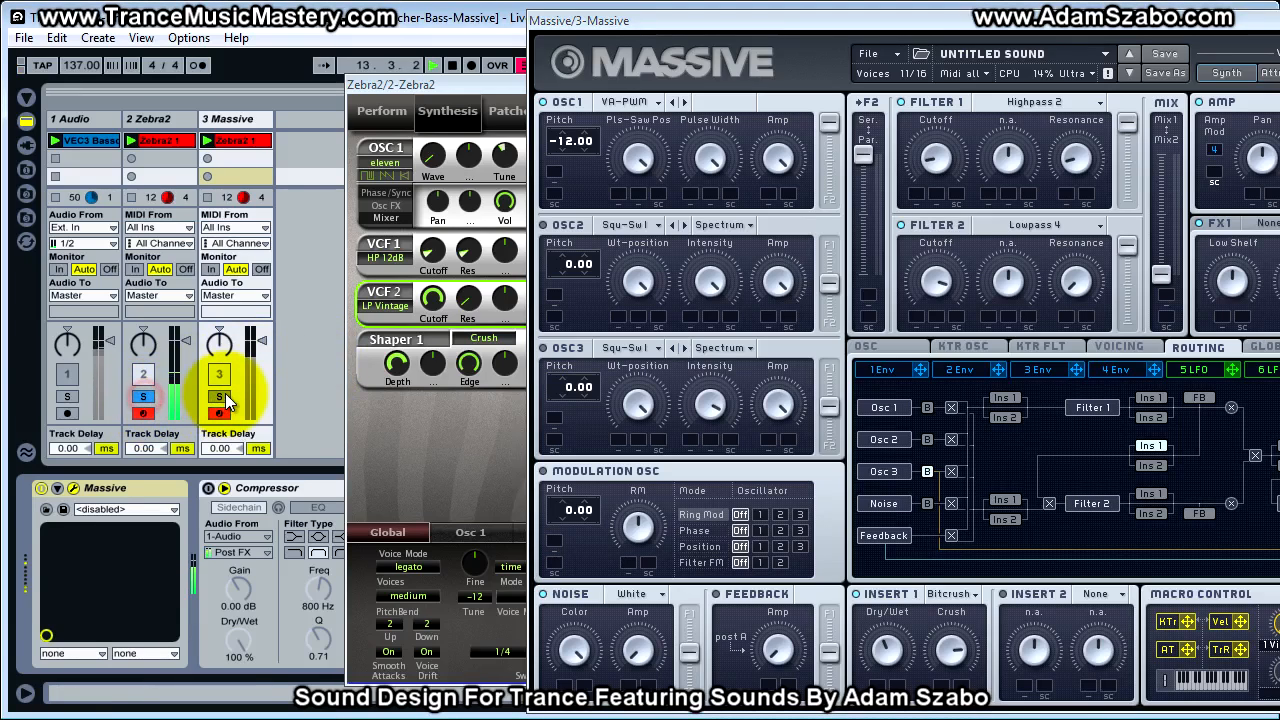
pyautogui.click(220, 396)
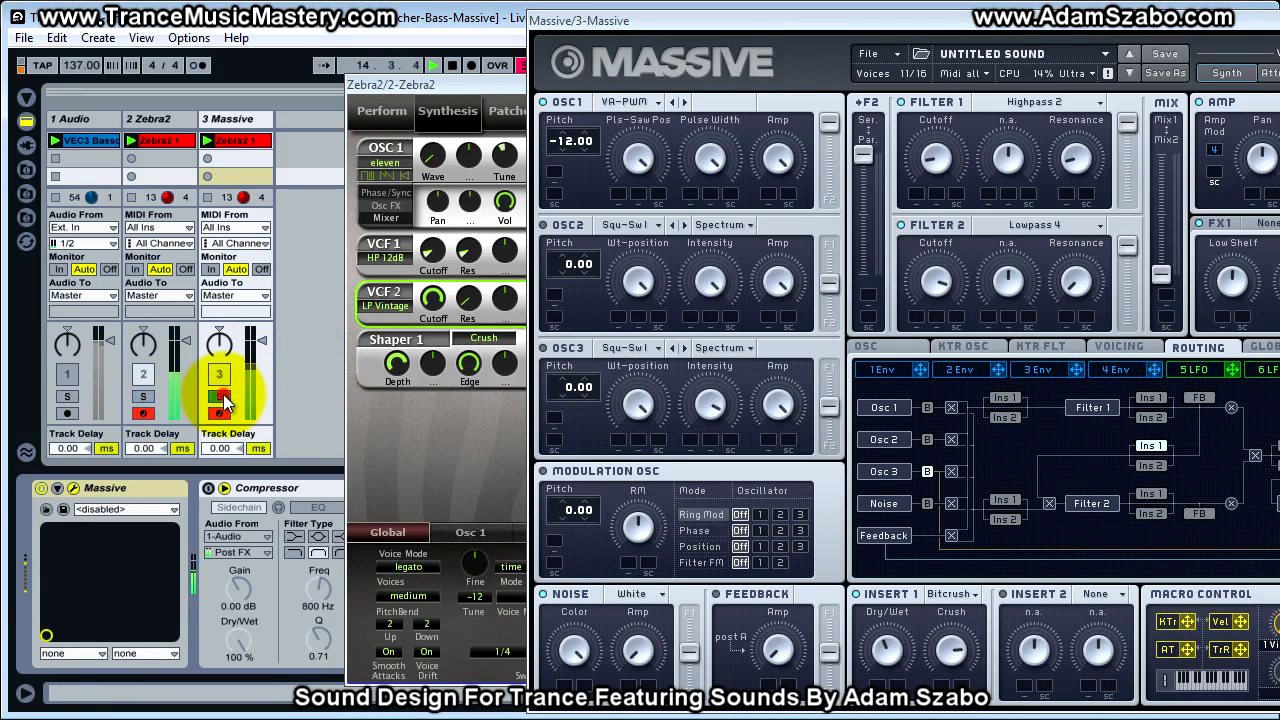
# Step: Fine-tune the Lowpass 4 cutoff just below fully open, and recheck Massive against the soloed Zebra2 track
pyautogui.click(933, 289)
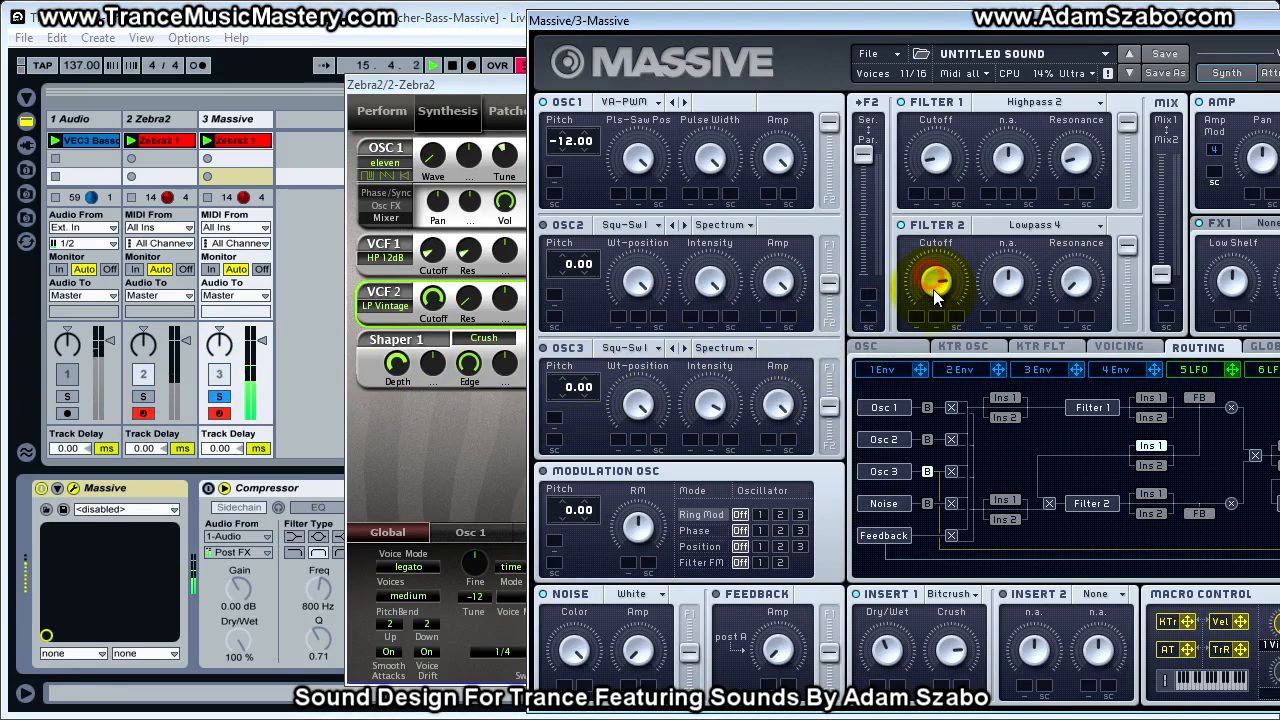
pyautogui.moveTo(933, 287)
pyautogui.mouseDown()
pyautogui.moveTo(929, 334)
pyautogui.moveTo(928, 294)
pyautogui.mouseUp()
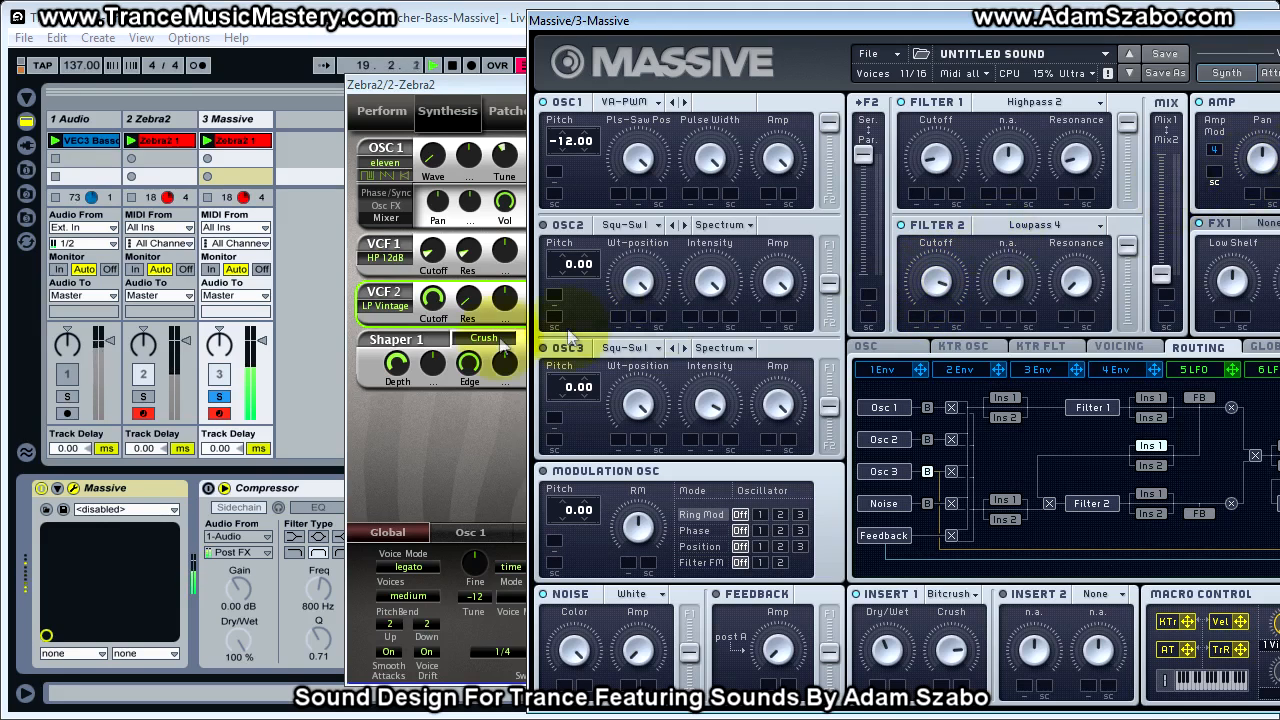
pyautogui.click(143, 396)
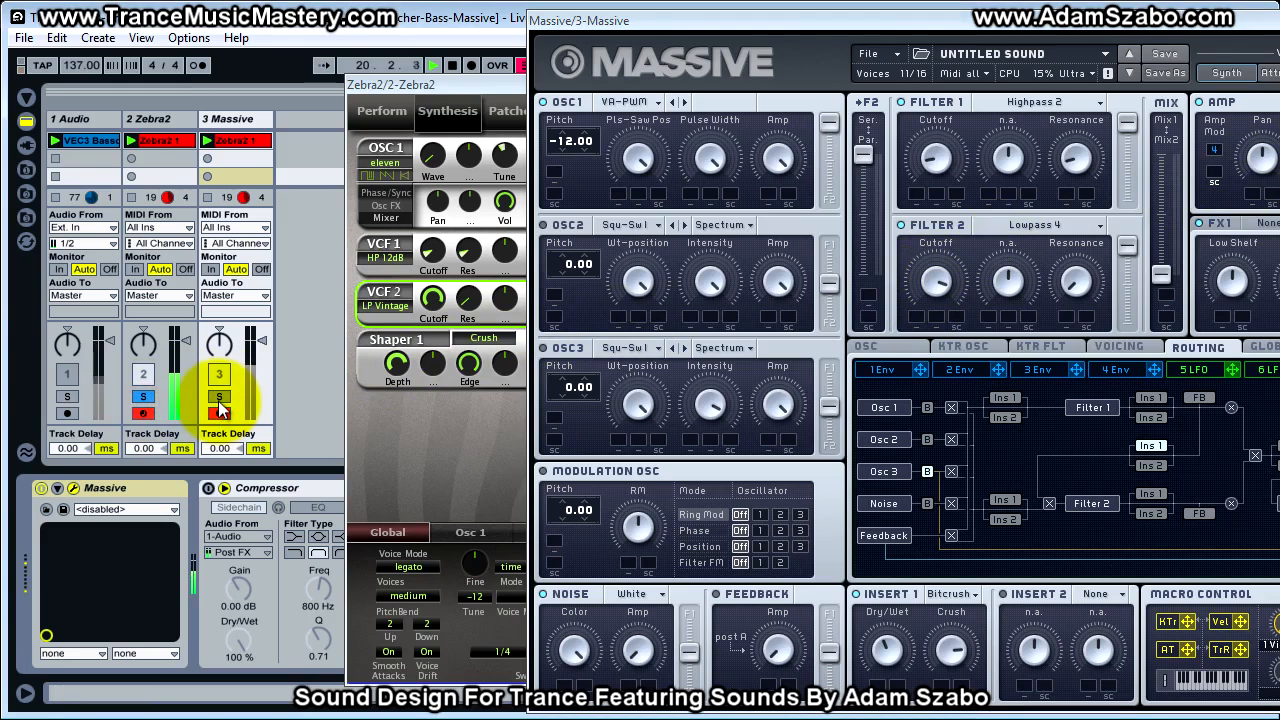
pyautogui.click(219, 397)
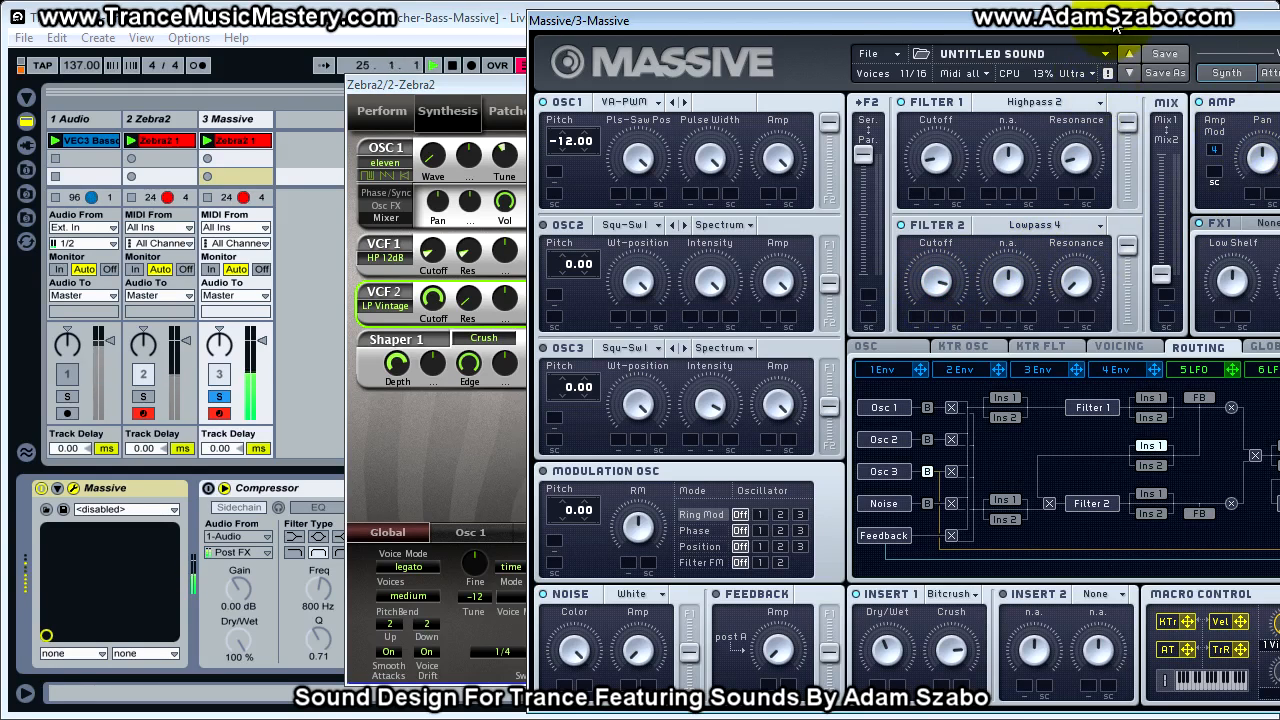
# Step: Adjust Massive's master volume to match Zebra2's level, and compare both tracks by soloing each in turn
pyautogui.moveTo(1115, 25); pyautogui.dragTo(855, 21)
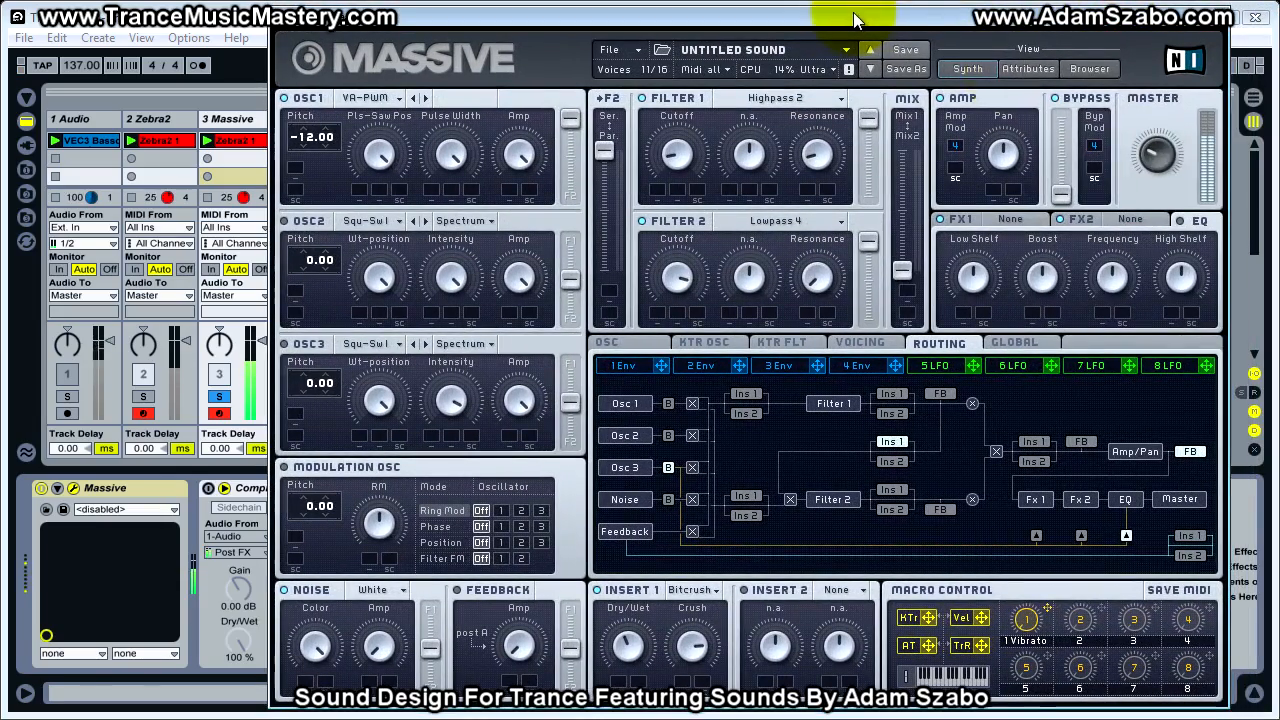
pyautogui.click(1165, 165)
pyautogui.moveTo(1165, 165); pyautogui.dragTo(1160, 163)
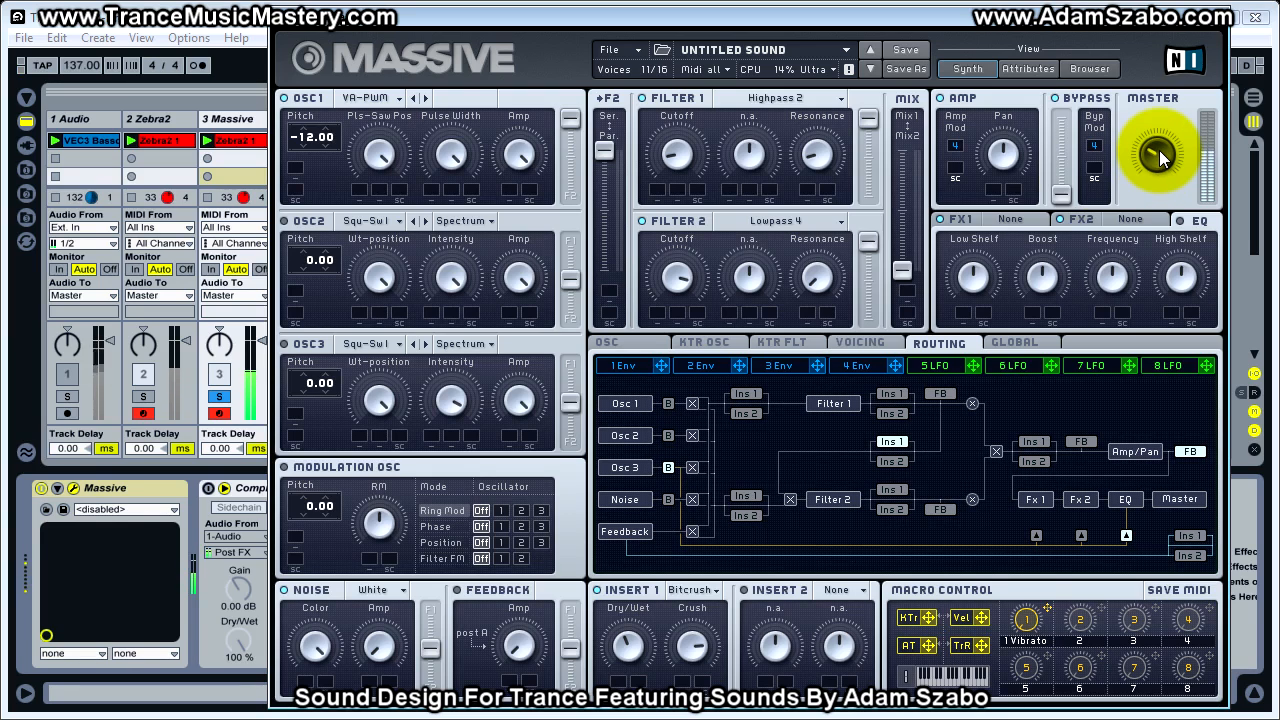
pyautogui.click(143, 396)
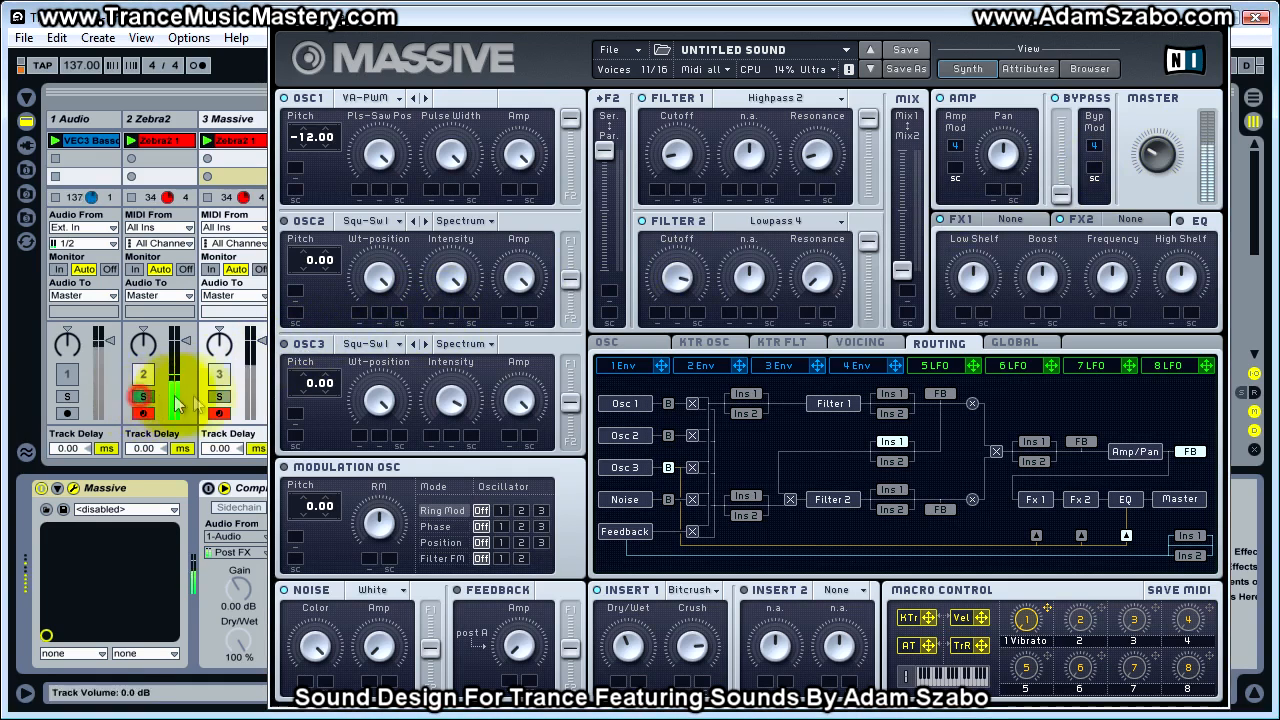
pyautogui.click(219, 397)
pyautogui.click(220, 397)
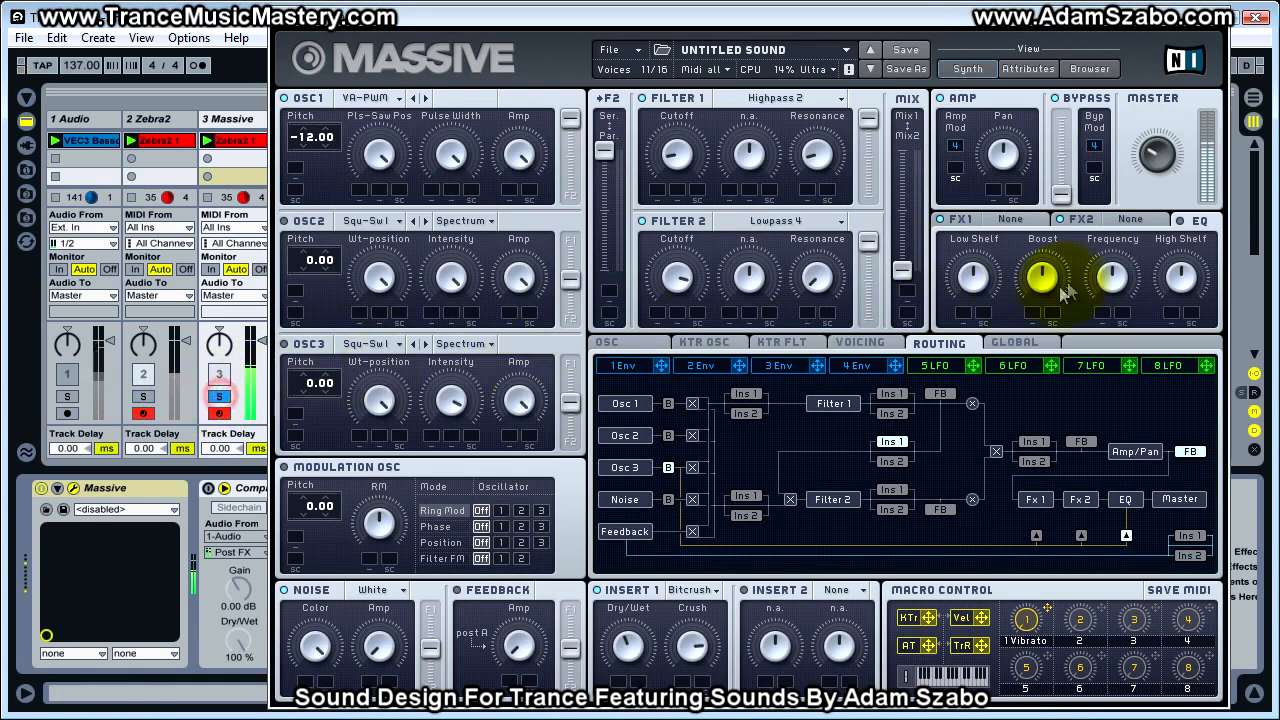
# Step: Readjust Massive's master volume and Filter 2's cutoff slightly, and compare the soloed tracks again
pyautogui.moveTo(1158, 158); pyautogui.dragTo(1161, 173)
pyautogui.click(677, 277)
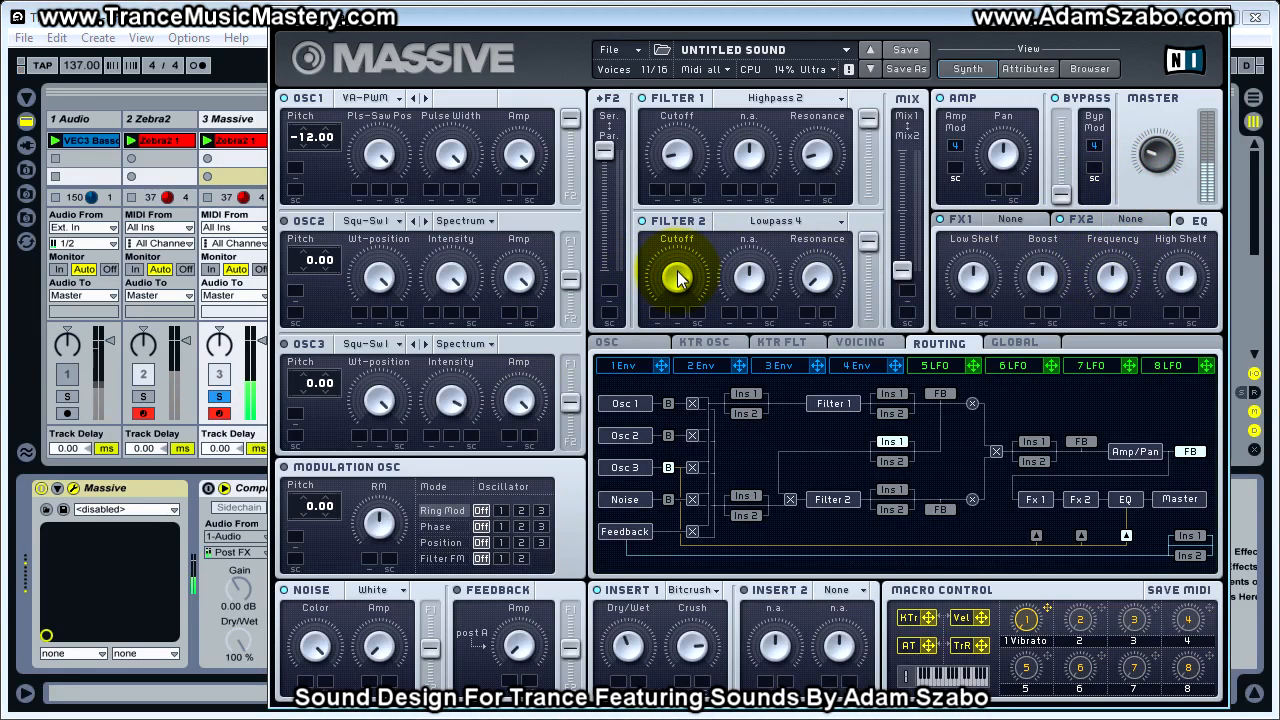
pyautogui.click(143, 396)
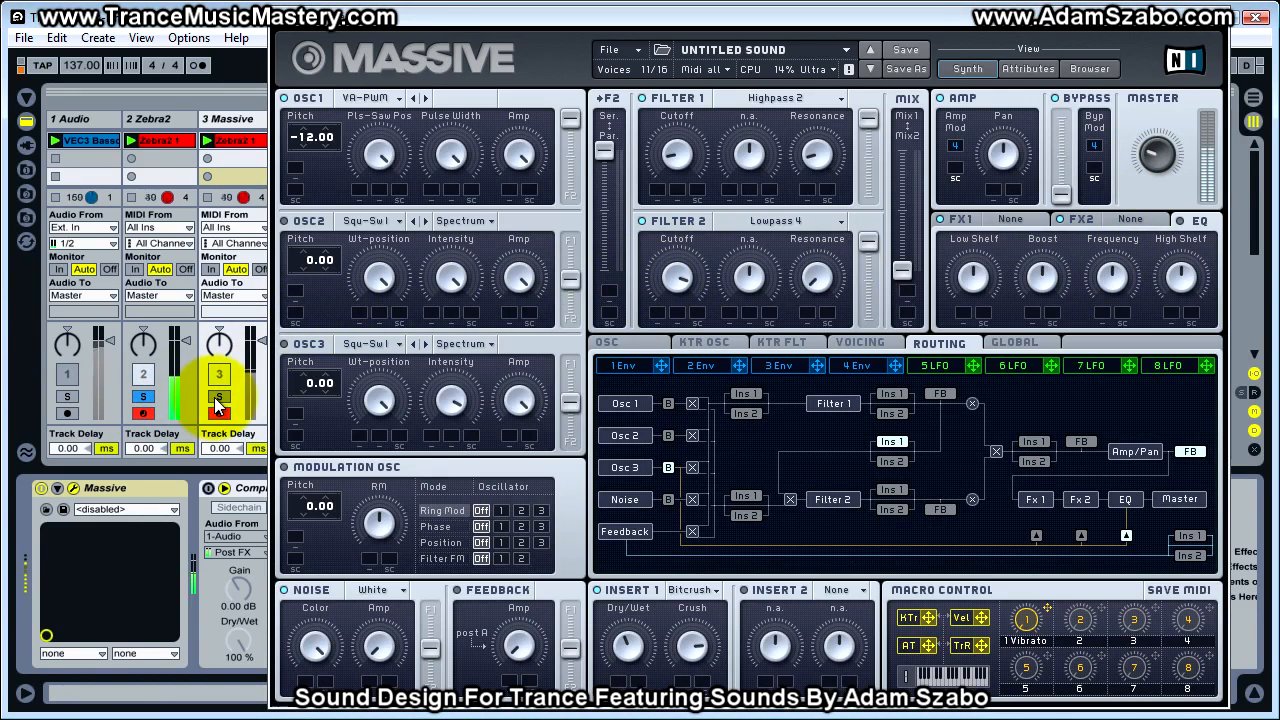
pyautogui.click(215, 398)
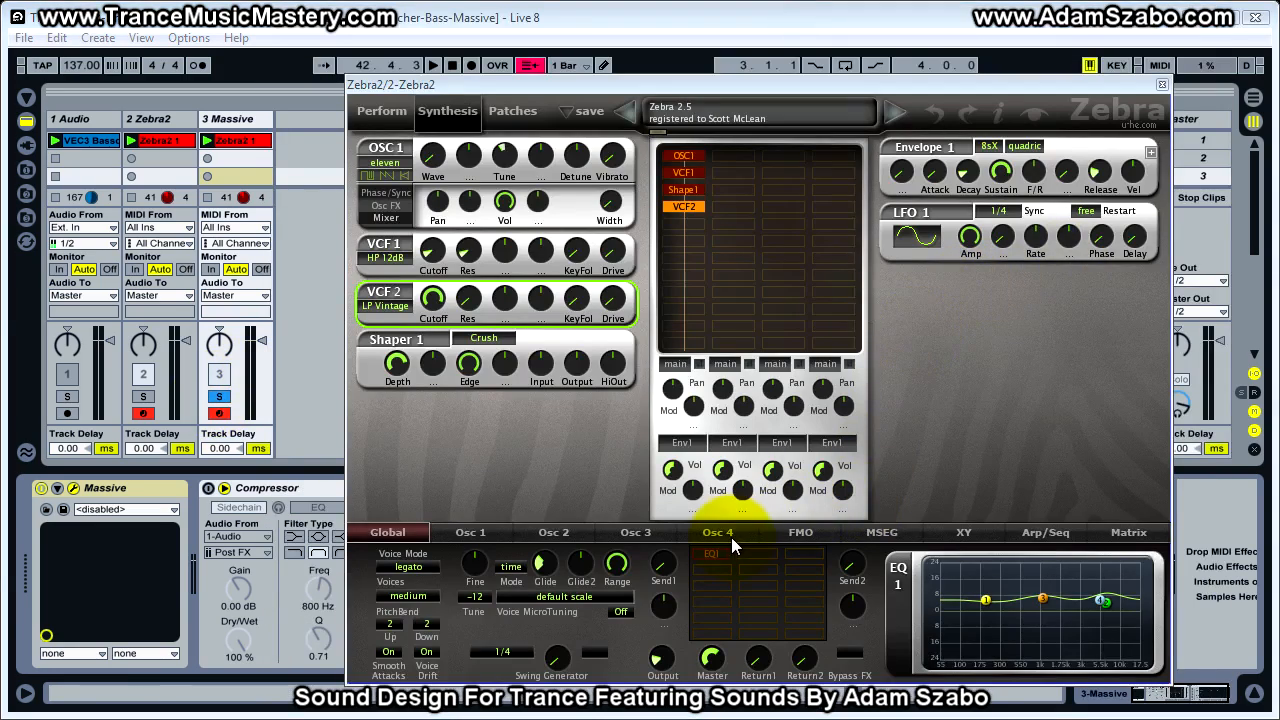
# Step: Examine Zebra2's EQ1 curve and Massive's built-in EQ controls
pyautogui.click(708, 554)
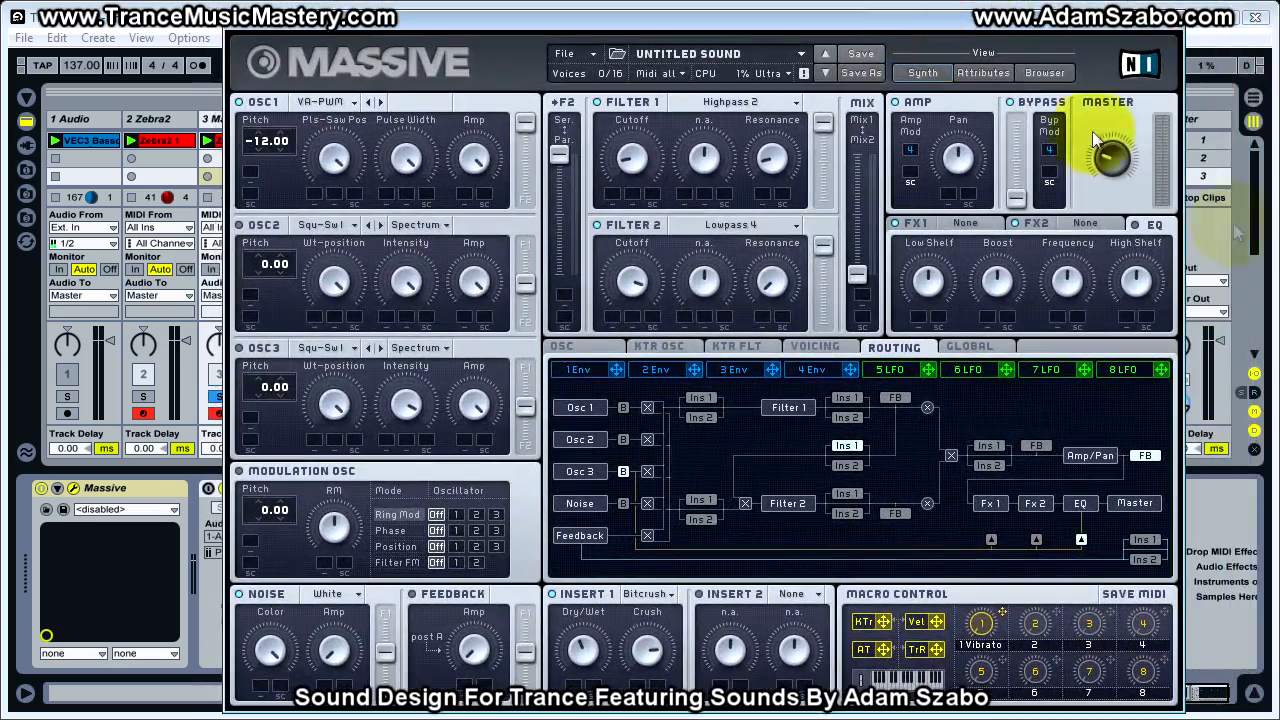
pyautogui.click(1139, 224)
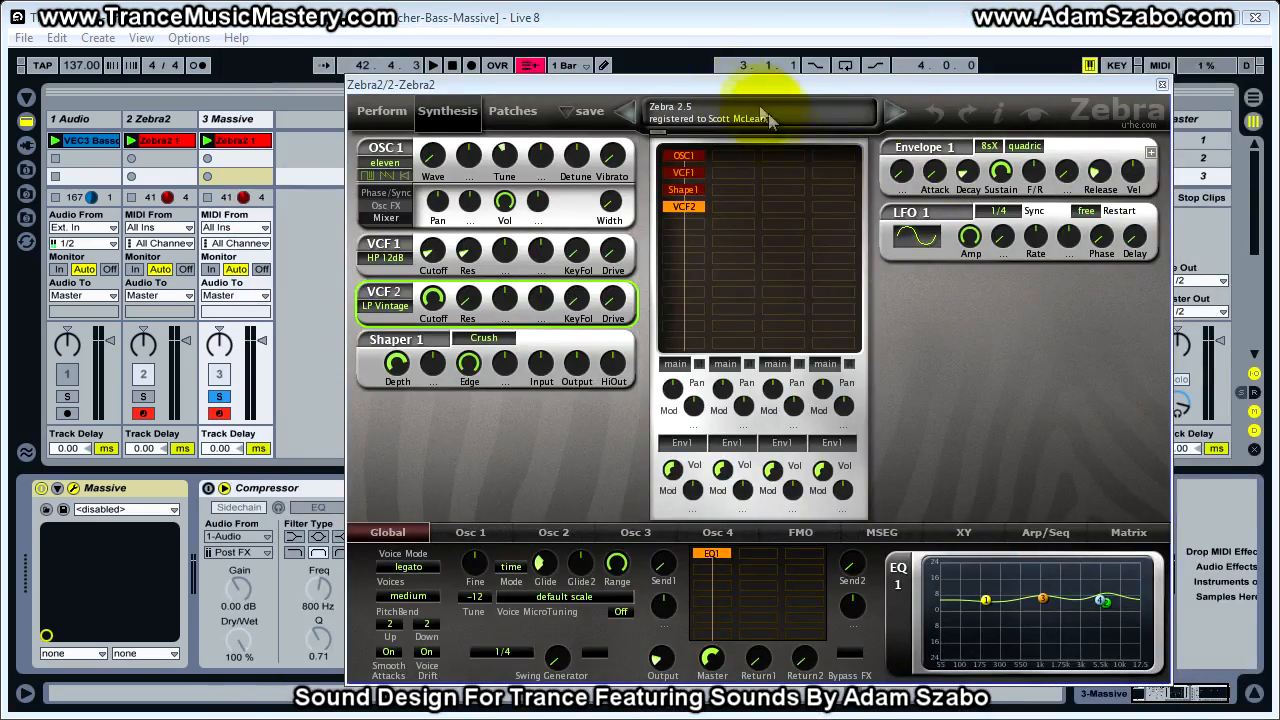
pyautogui.moveTo(603, 89); pyautogui.dragTo(1038, 76)
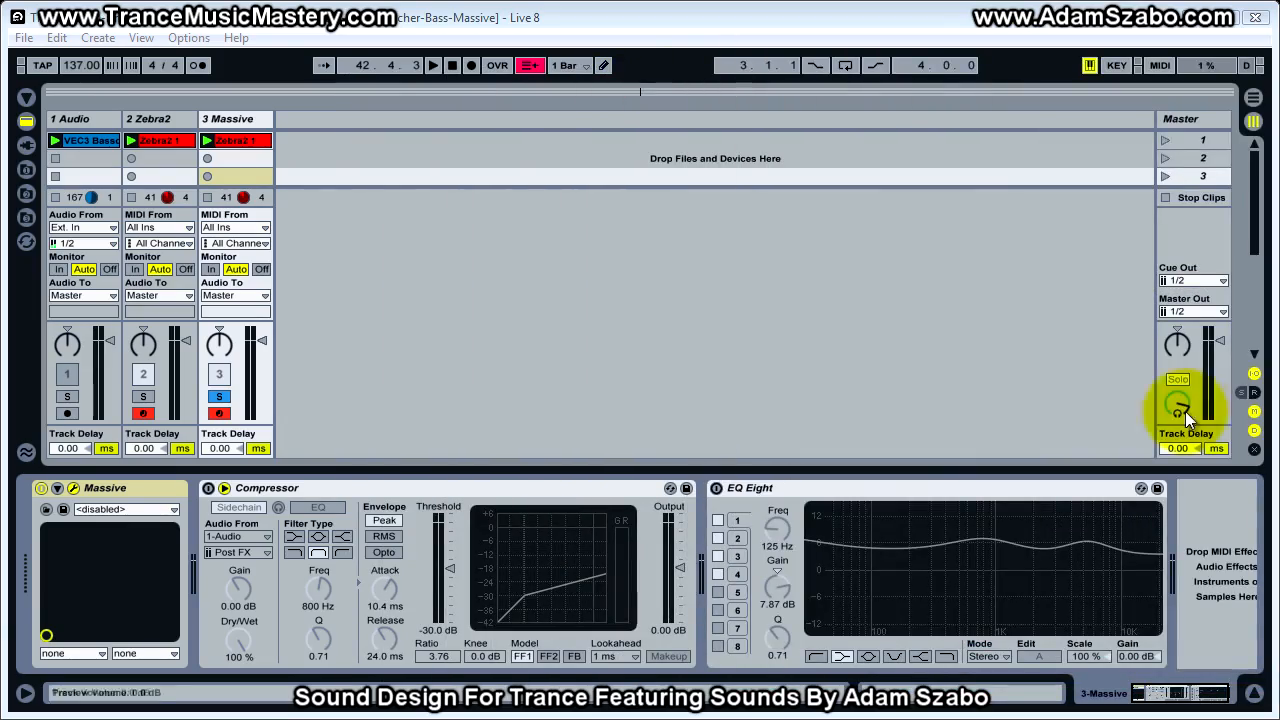
# Step: Enable EQ Eight on the Massive track and reset its four active bands to a flat 0 dB curve
pyautogui.click(901, 492)
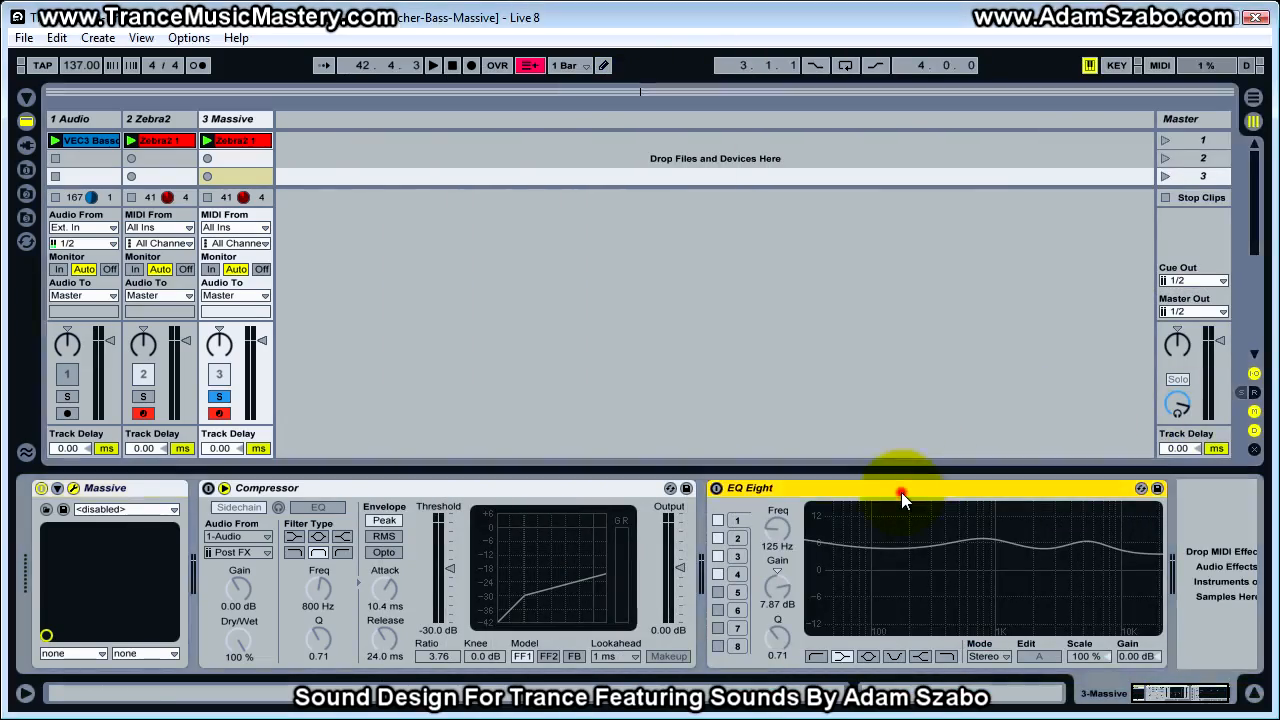
pyautogui.click(716, 489)
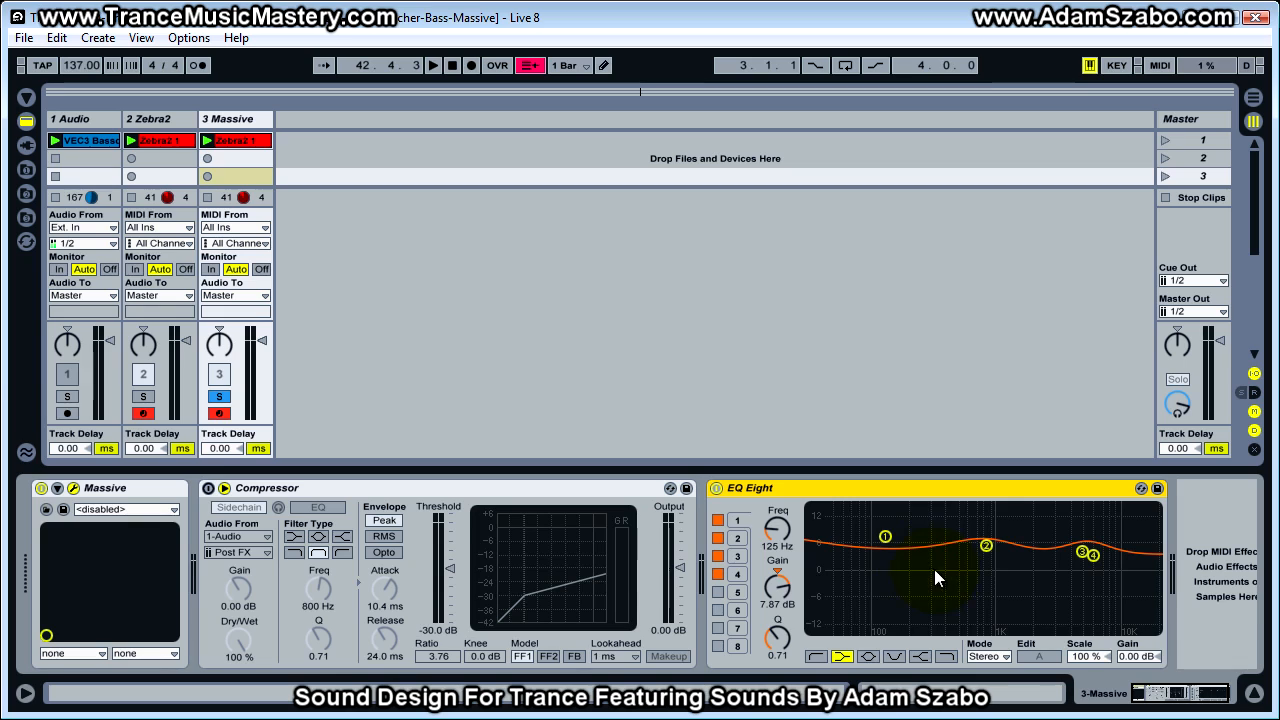
pyautogui.click(778, 571)
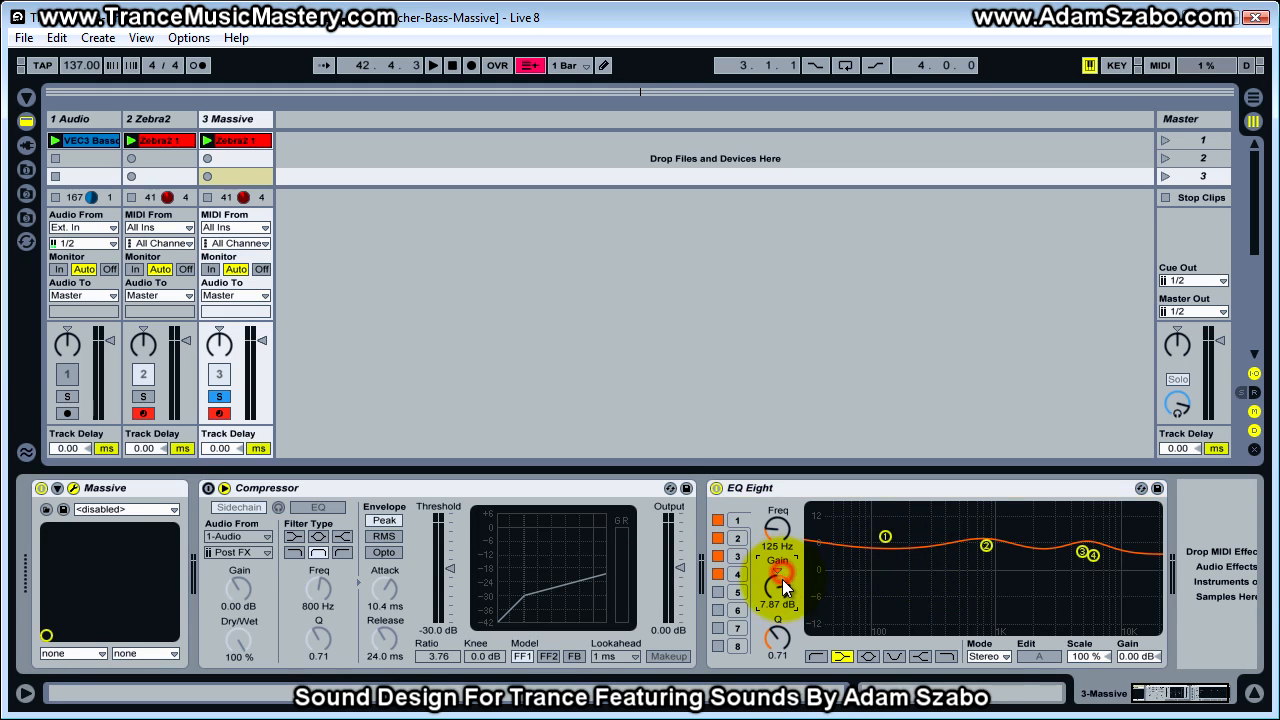
pyautogui.click(730, 538)
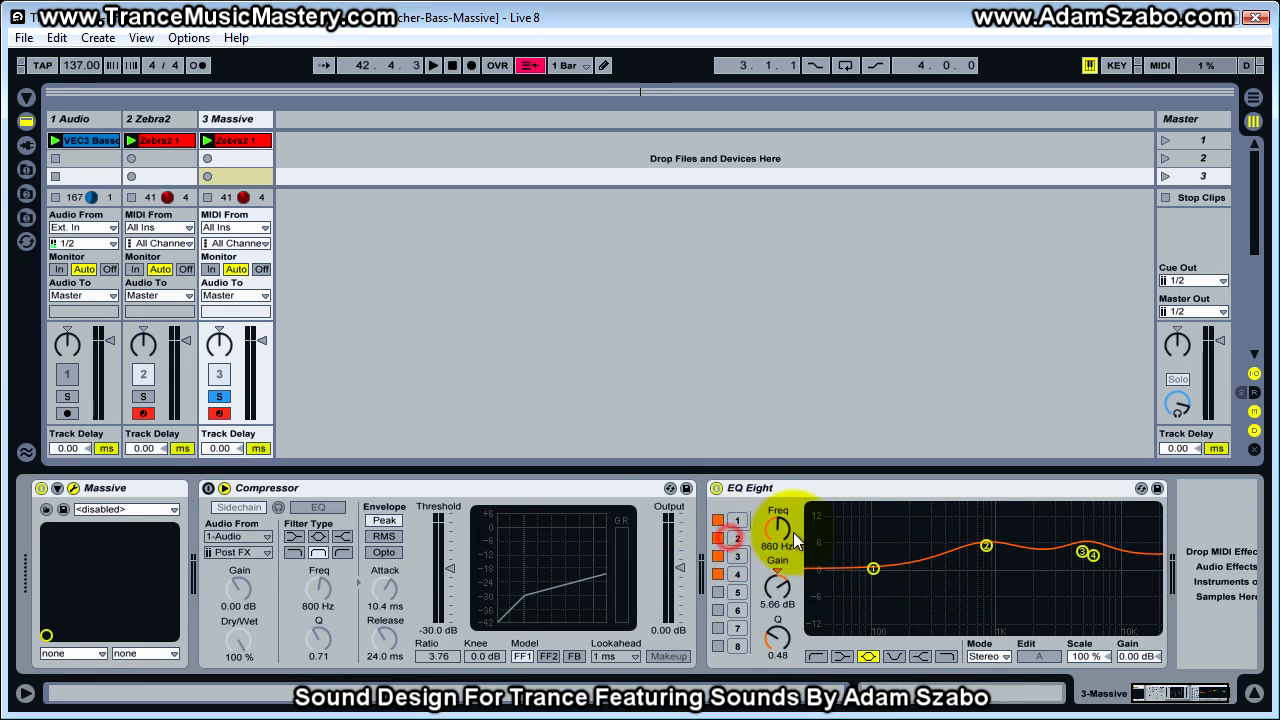
pyautogui.click(779, 570)
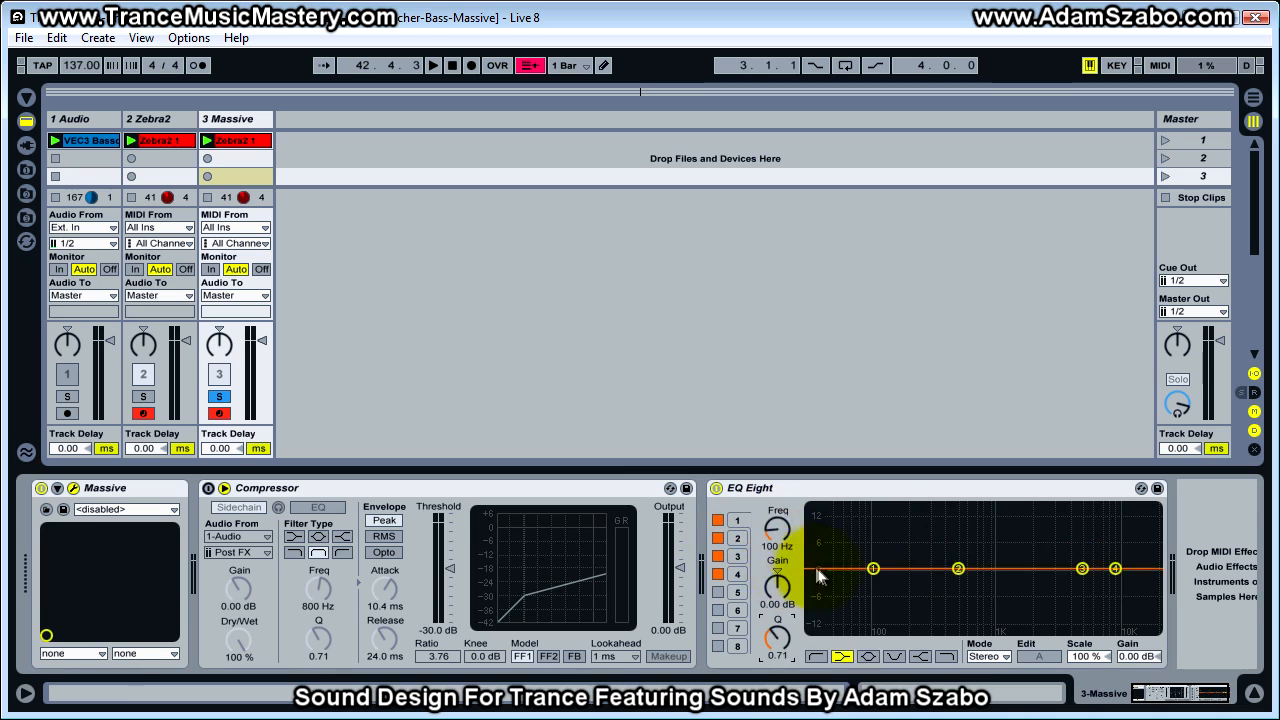
pyautogui.click(850, 490)
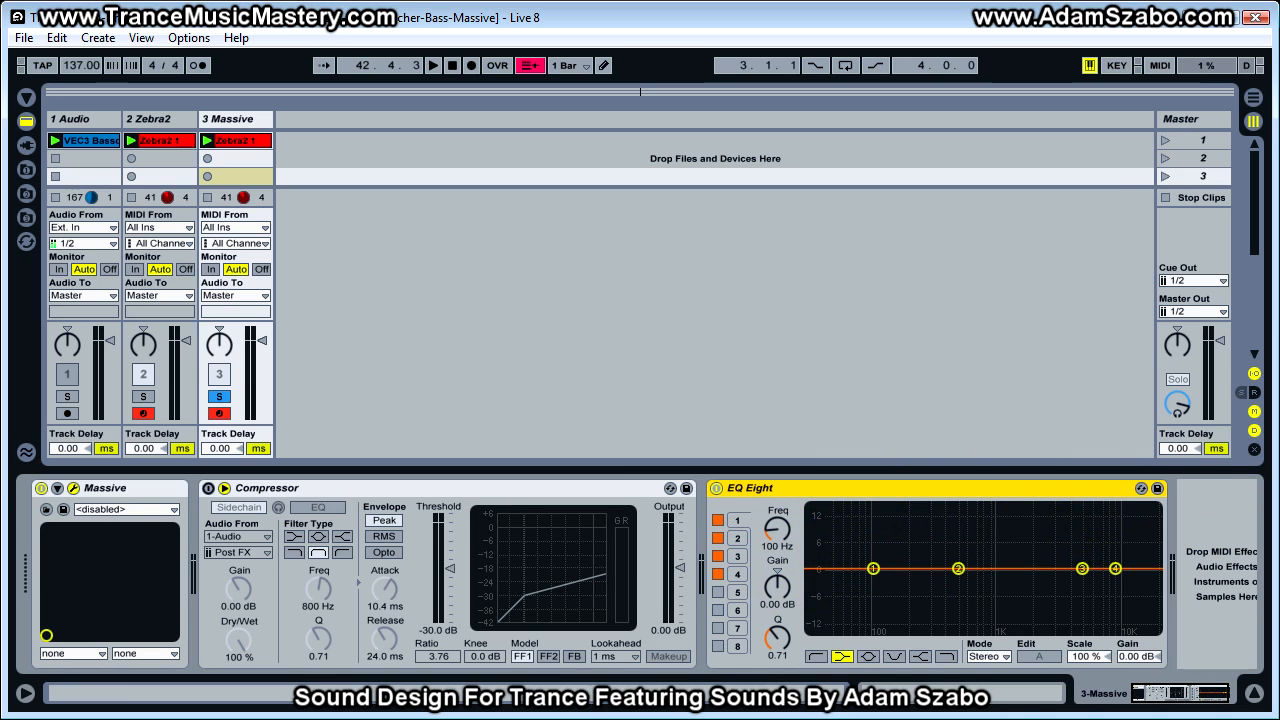
# Step: Play both tracks soloed in turn, and set EQ band 2 to about 2.46 dB at 433 Hz and band 3 to 0.98 dB at 3.81 kHz
pyautogui.click(143, 396)
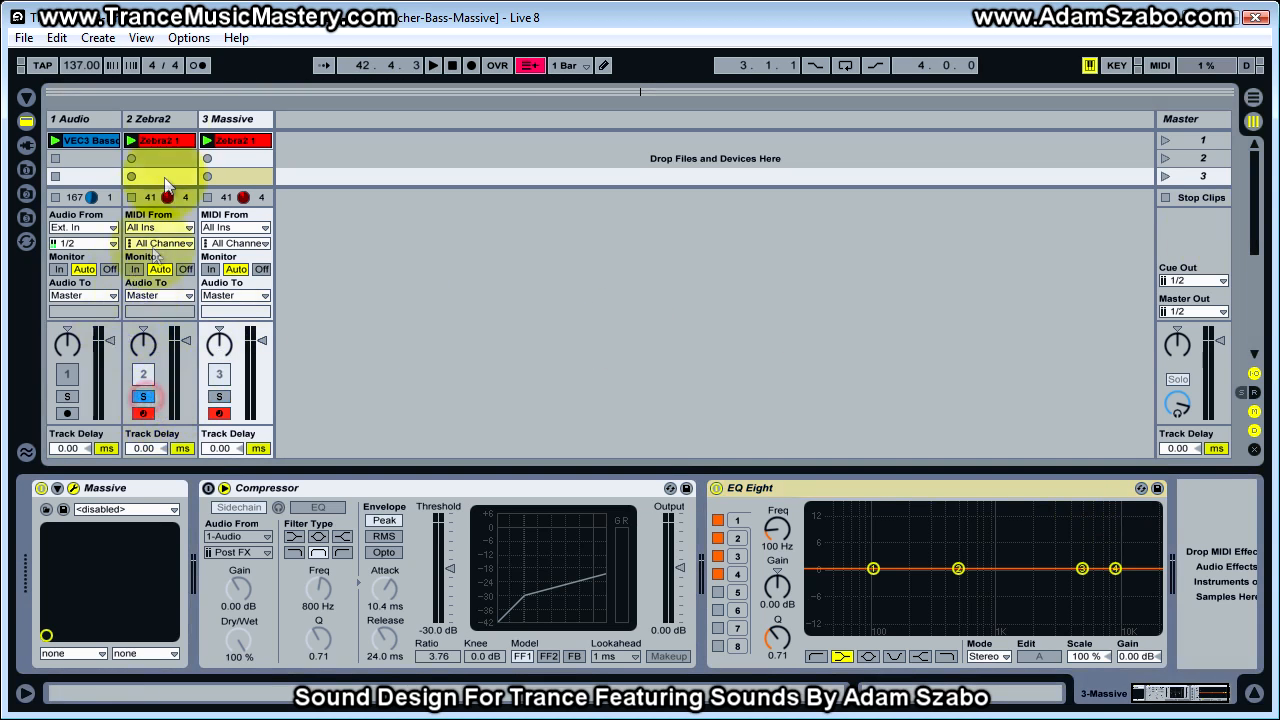
pyautogui.press('space')
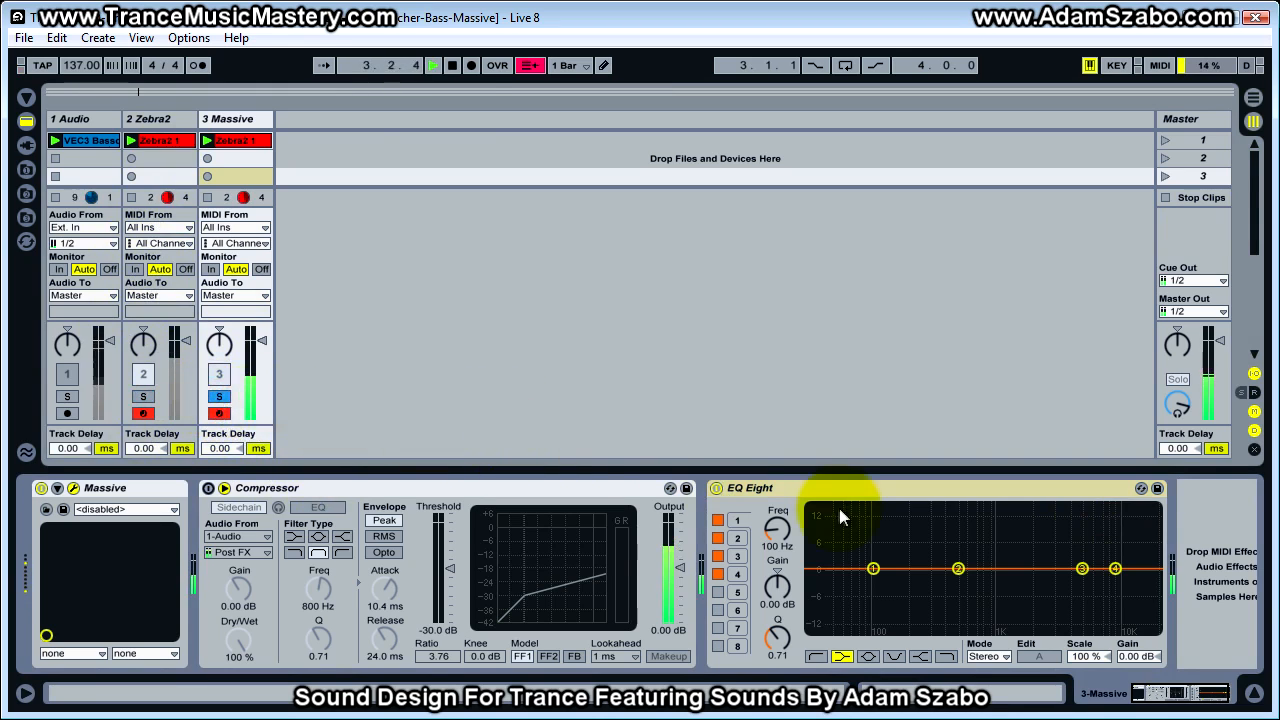
pyautogui.click(147, 396)
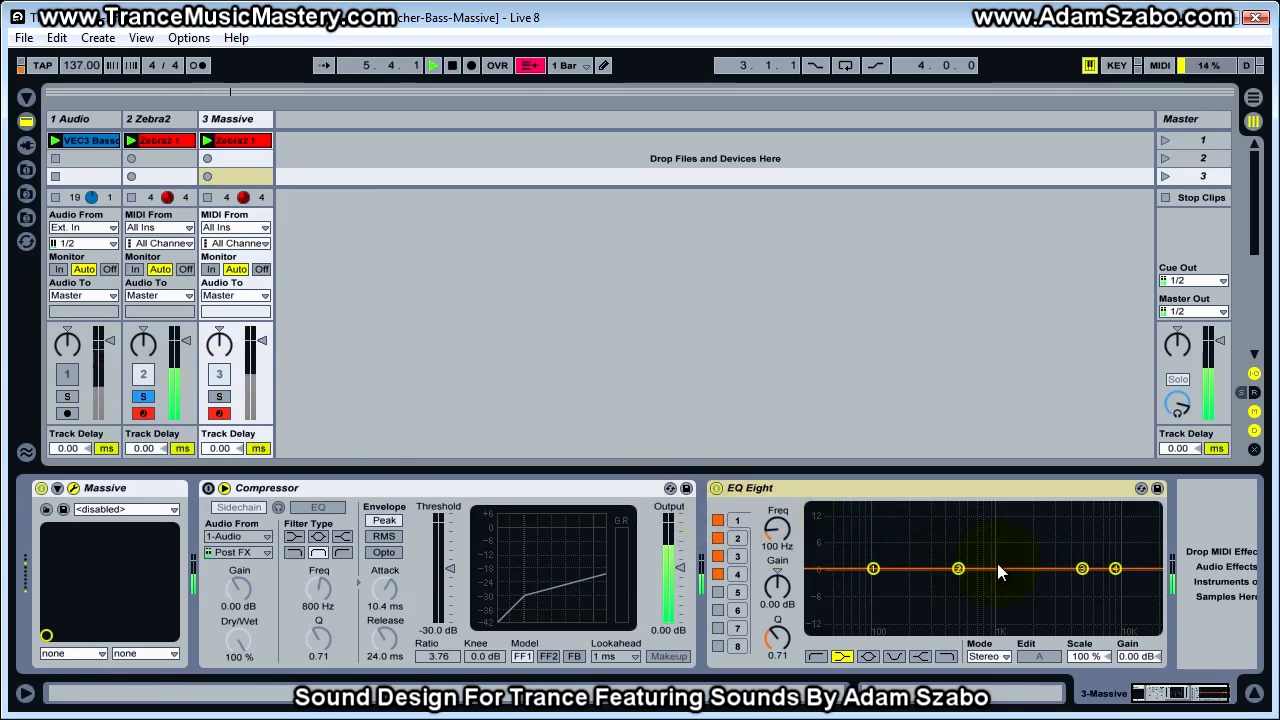
pyautogui.moveTo(1082, 568); pyautogui.dragTo(1073, 548)
pyautogui.moveTo(957, 568); pyautogui.dragTo(950, 558)
pyautogui.click(219, 396)
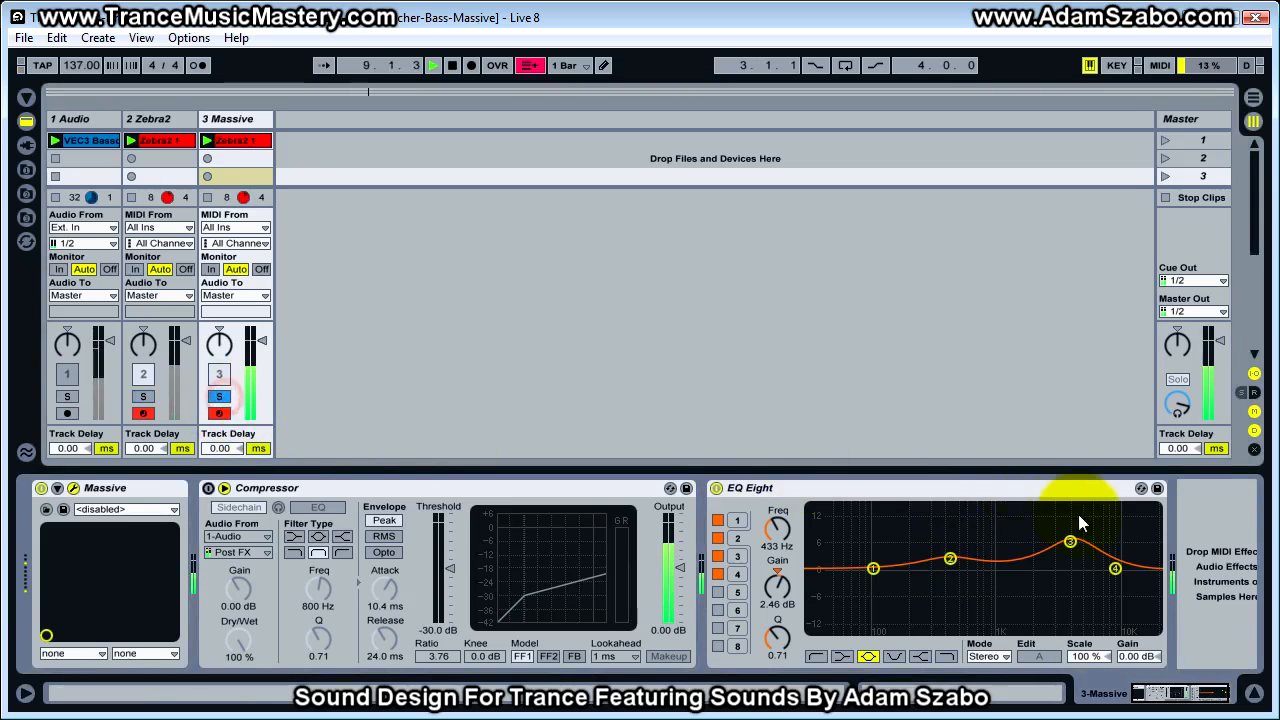
pyautogui.moveTo(1066, 540); pyautogui.dragTo(1064, 565)
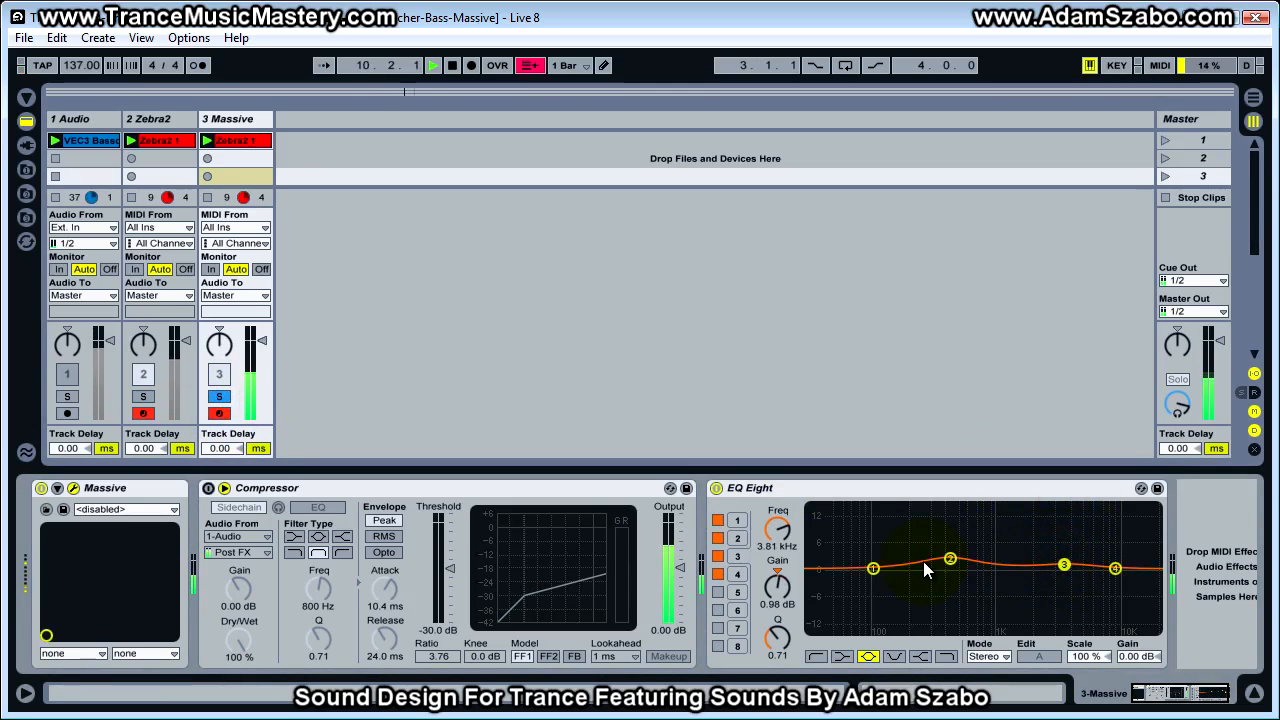
# Step: Raise EQ band 2 and set band 1 to about 4.43 dB at 116 Hz, comparing Massive with the soloed Zebra2 track
pyautogui.moveTo(948, 566); pyautogui.dragTo(882, 550)
pyautogui.click(143, 396)
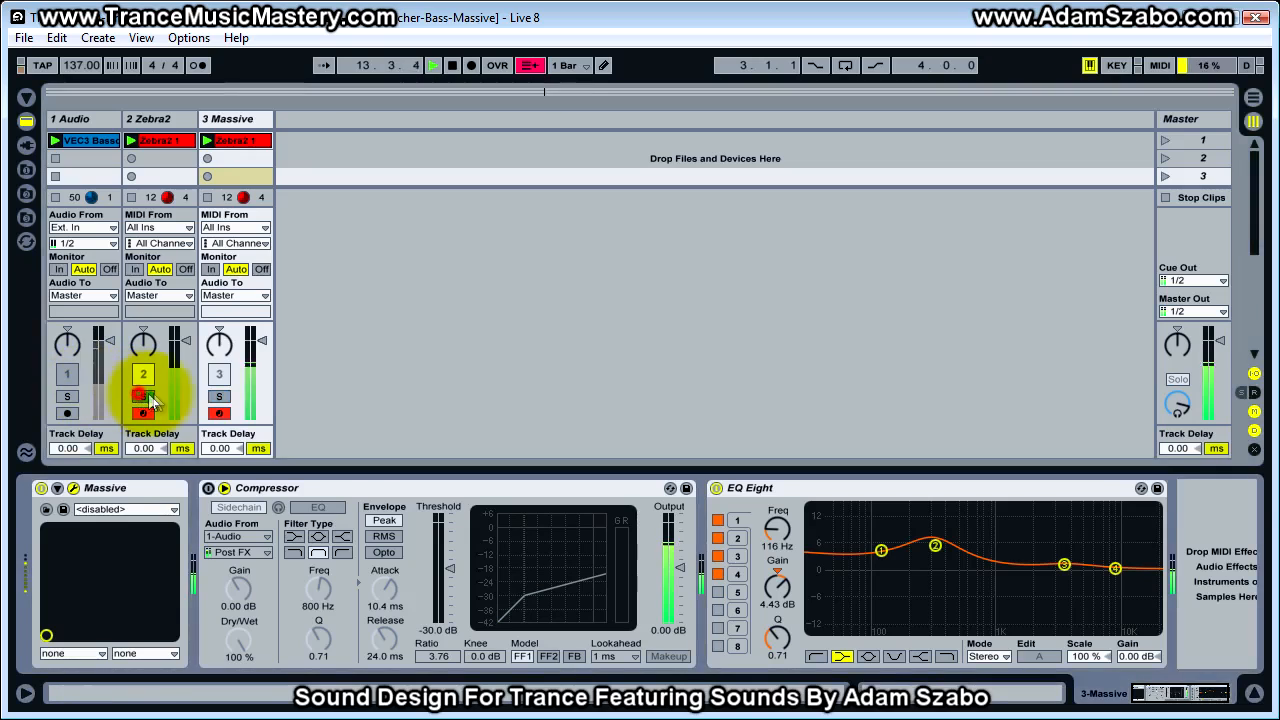
pyautogui.click(219, 396)
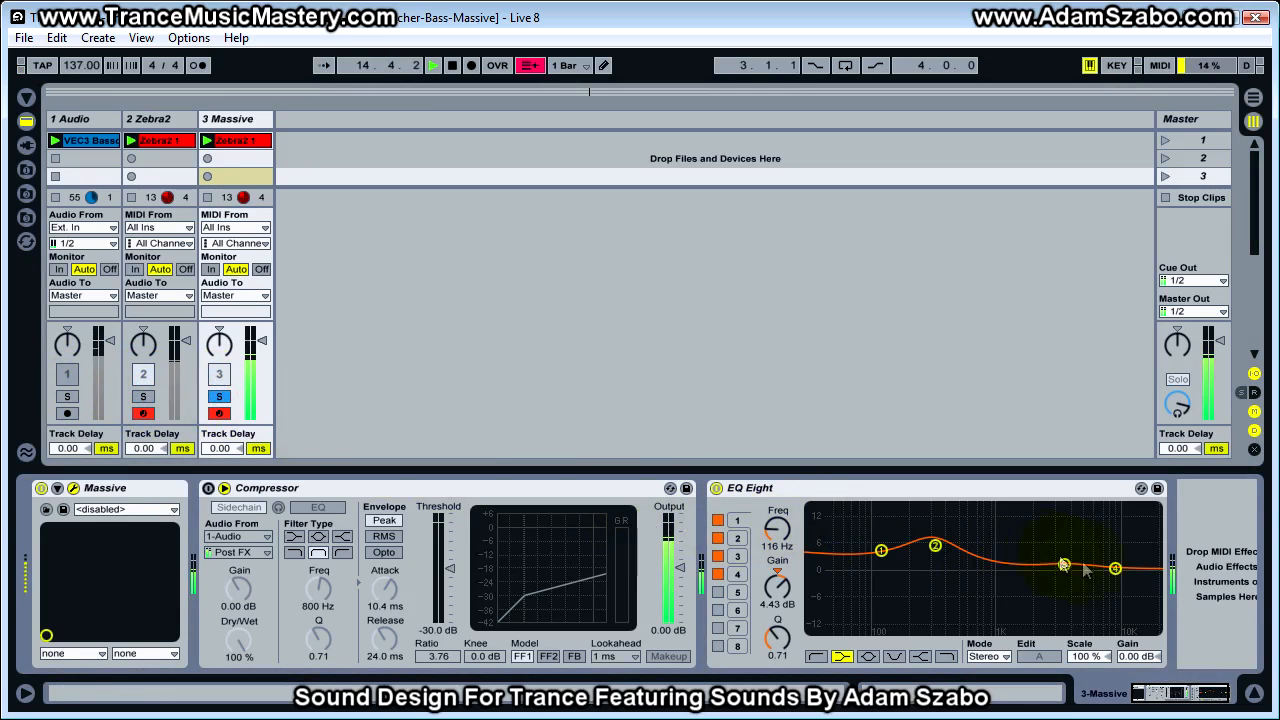
# Step: Boost EQ band 3 broadly with a Q of about 0.37, and set band 4 to about 6.15 dB at 7.71 kHz with Q 1.72
pyautogui.moveTo(1115, 568); pyautogui.dragTo(1060, 548)
pyautogui.moveTo(766, 637); pyautogui.dragTo(766, 665)
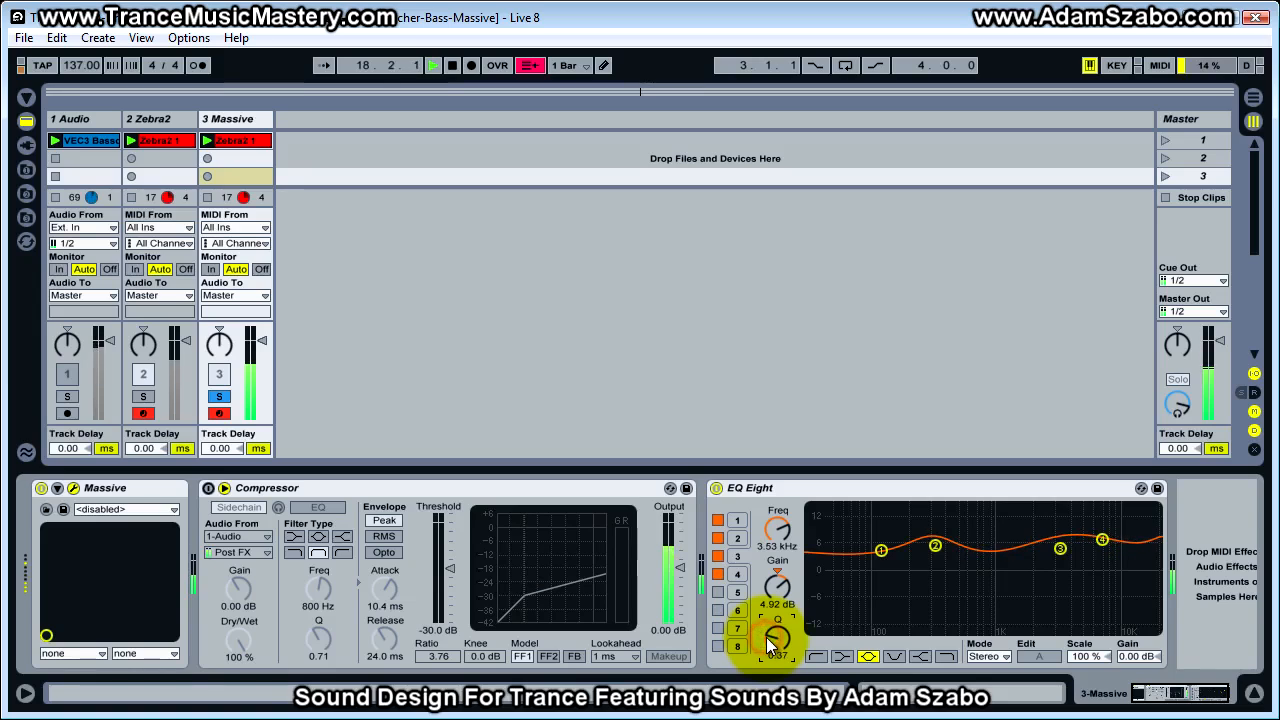
pyautogui.moveTo(1060, 550); pyautogui.dragTo(1100, 545)
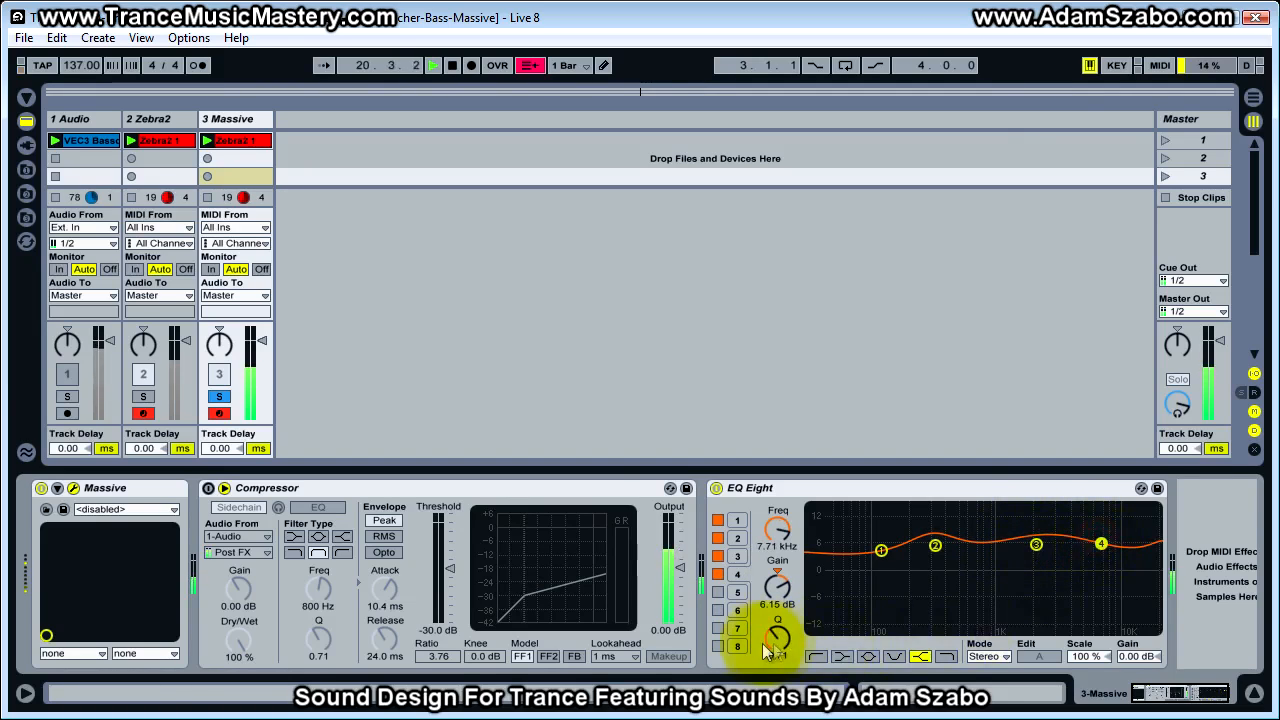
pyautogui.moveTo(767, 635); pyautogui.dragTo(767, 615)
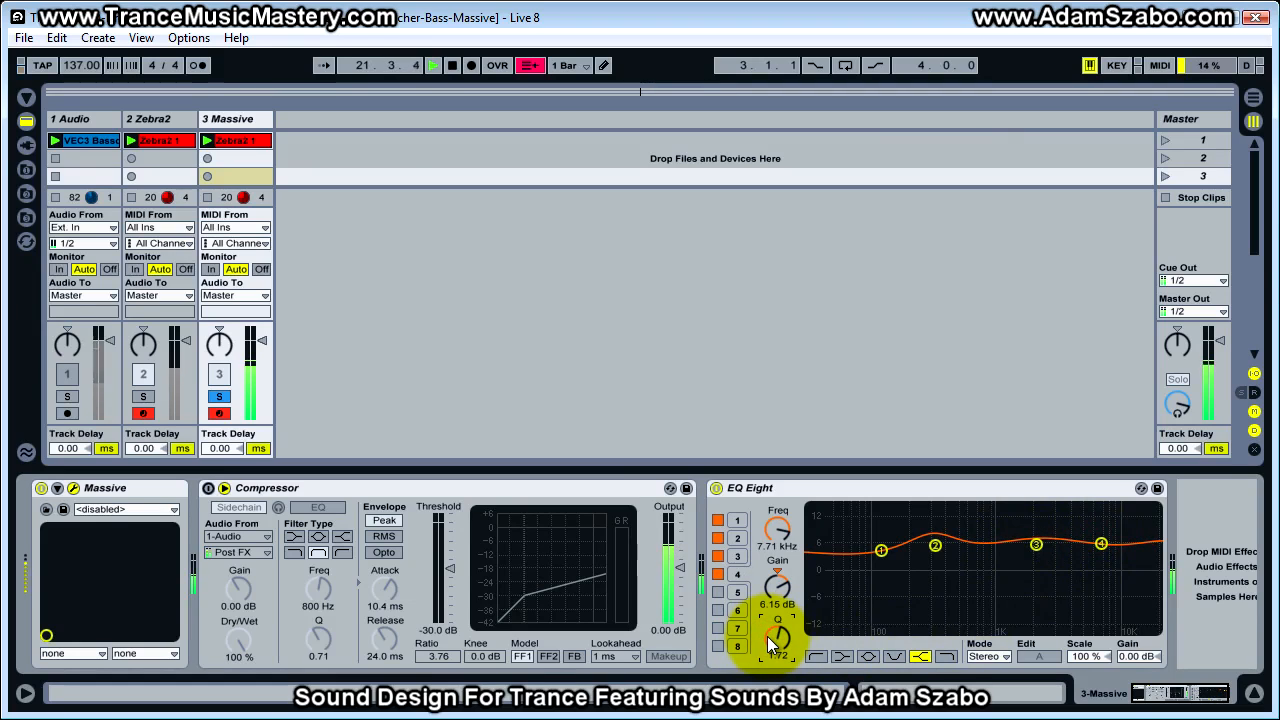
# Step: Move EQ band 2 to about 231 Hz at 5.41 dB, and compare the Massive and Zebra2 tracks soloed
pyautogui.moveTo(936, 546)
pyautogui.mouseDown()
pyautogui.moveTo(965, 538)
pyautogui.moveTo(920, 530)
pyautogui.moveTo(930, 515)
pyautogui.moveTo(915, 522)
pyautogui.moveTo(915, 547)
pyautogui.moveTo(923, 540)
pyautogui.moveTo(885, 537)
pyautogui.moveTo(970, 525)
pyautogui.moveTo(889, 520)
pyautogui.moveTo(917, 517)
pyautogui.moveTo(916, 548)
pyautogui.moveTo(890, 540)
pyautogui.moveTo(920, 543)
pyautogui.moveTo(921, 557)
pyautogui.mouseUp()
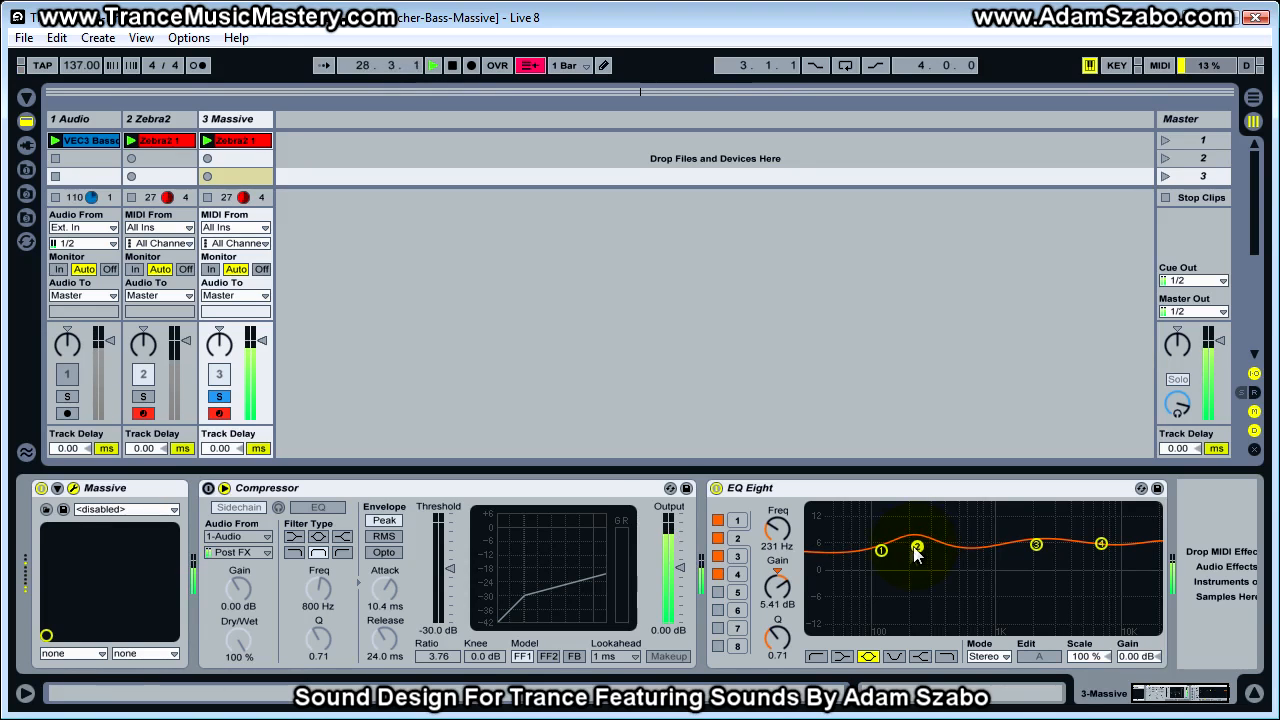
pyautogui.click(143, 396)
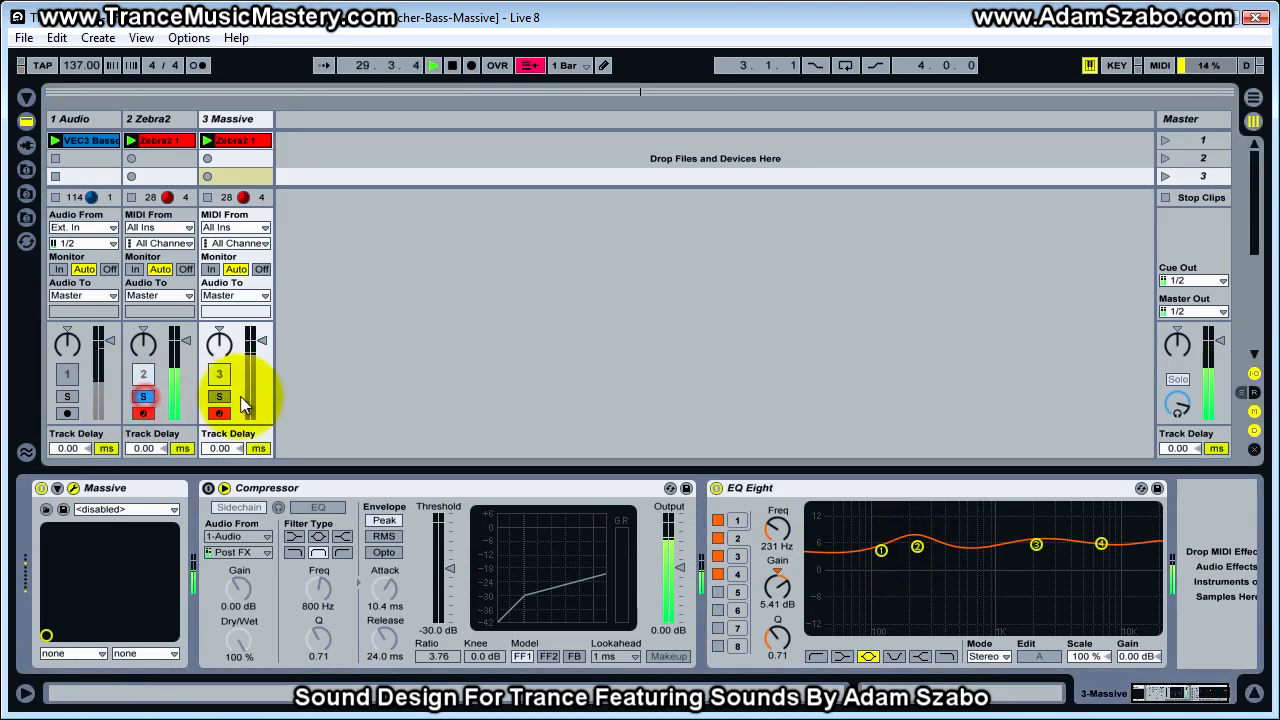
pyautogui.click(219, 396)
# Step: Raise EQ band 4 and move band 3 to about 1.58 kHz at 8.36 dB, rechecking against the soloed Zebra2 track
pyautogui.moveTo(1101, 543); pyautogui.dragTo(1018, 534)
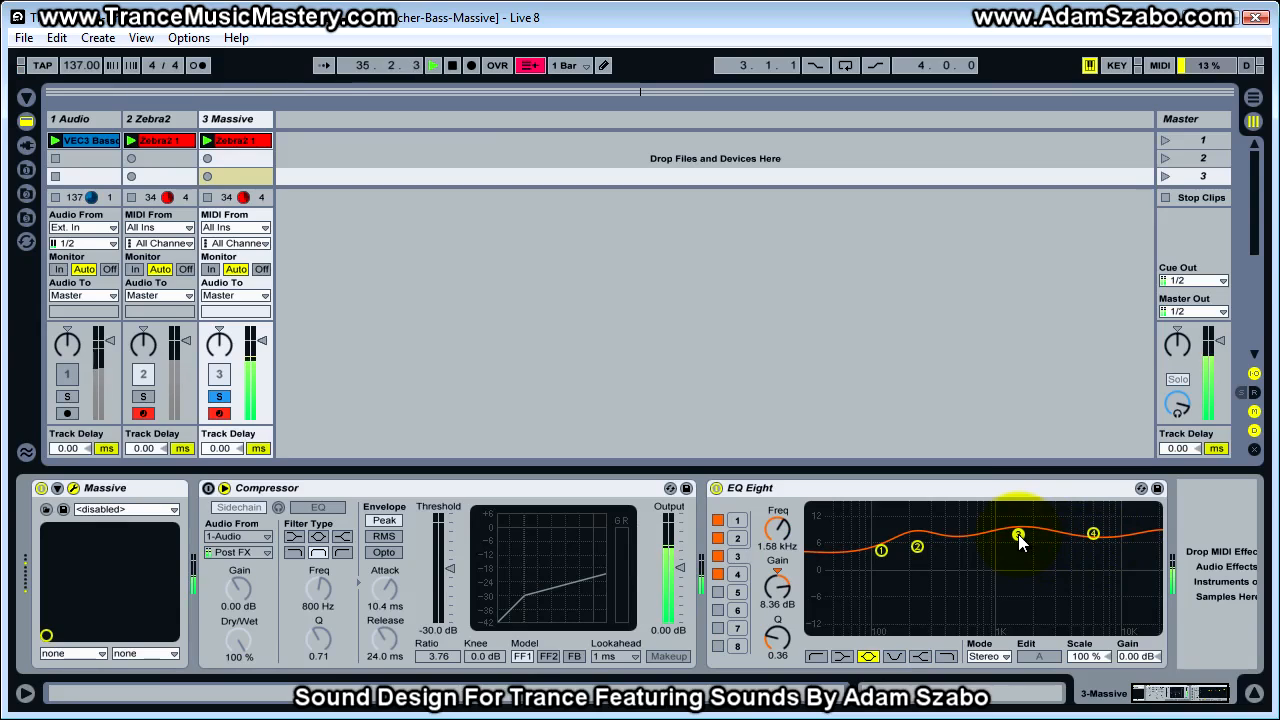
pyautogui.click(143, 396)
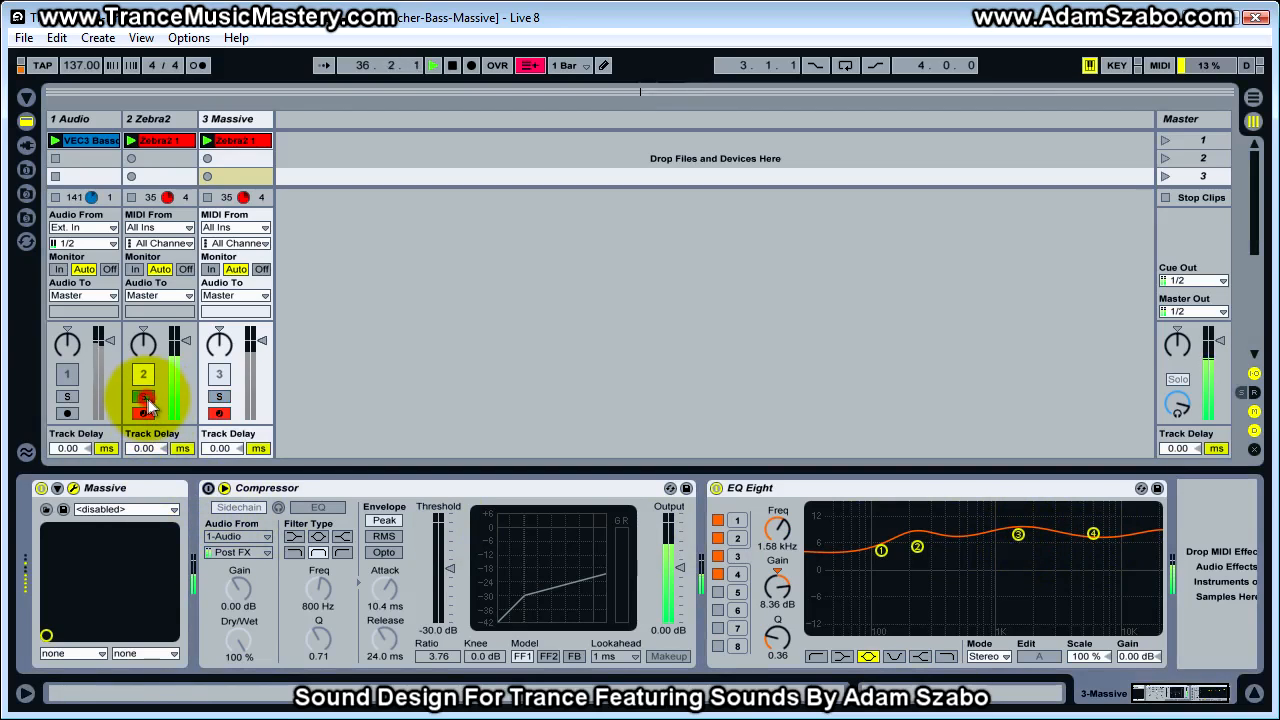
pyautogui.click(219, 400)
# Step: Raise EQ bands 1, 2 (about 279 Hz, 6.15 dB) and 4 (about 6.25 kHz, 8.85 dB), and lower the EQ output gain to -2.81 dB
pyautogui.moveTo(880, 552); pyautogui.dragTo(927, 545)
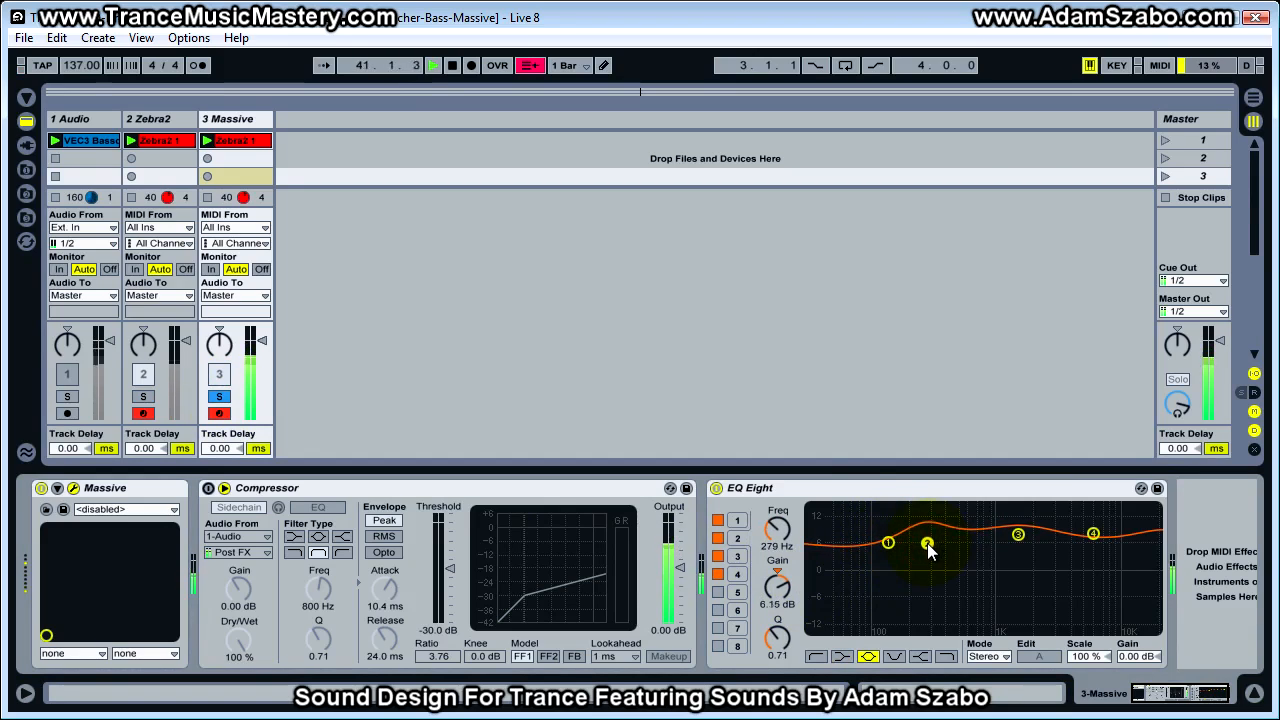
pyautogui.moveTo(1093, 533); pyautogui.dragTo(1090, 534)
pyautogui.moveTo(1140, 656); pyautogui.dragTo(1132, 660)
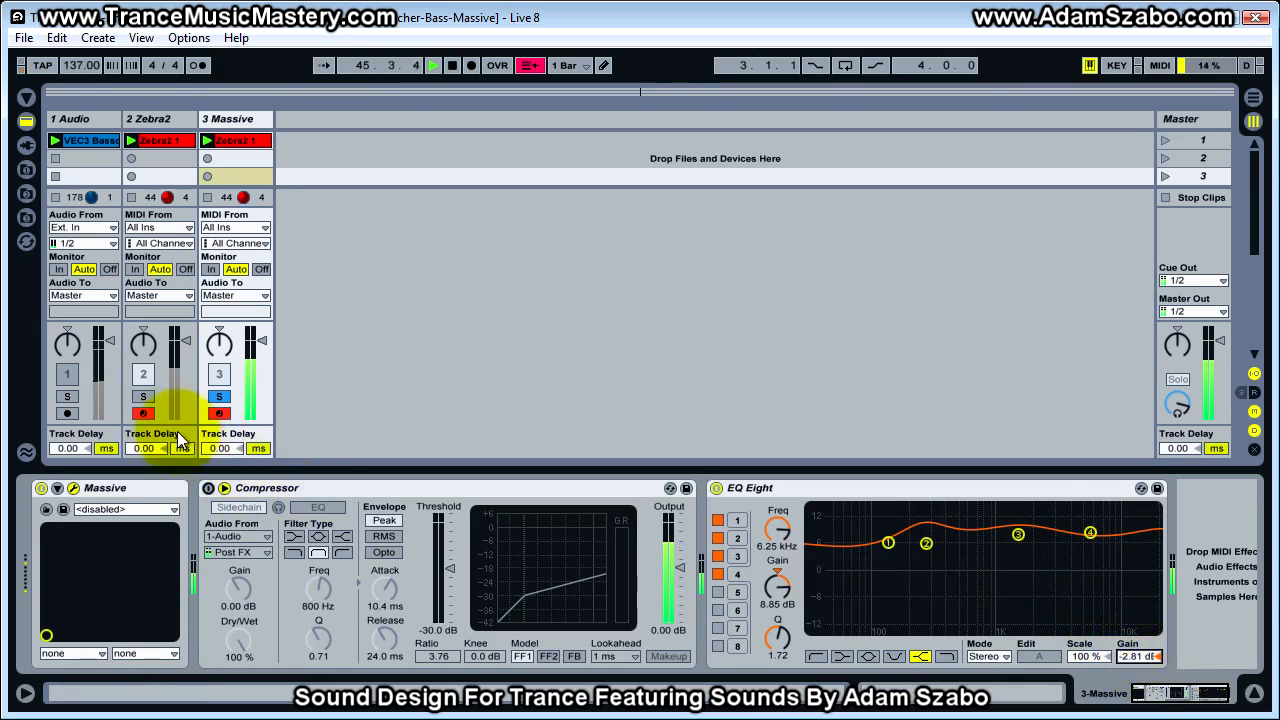
# Step: Compare the equalized Massive track with Zebra2 by alternating solo between the two tracks
pyautogui.click(143, 396)
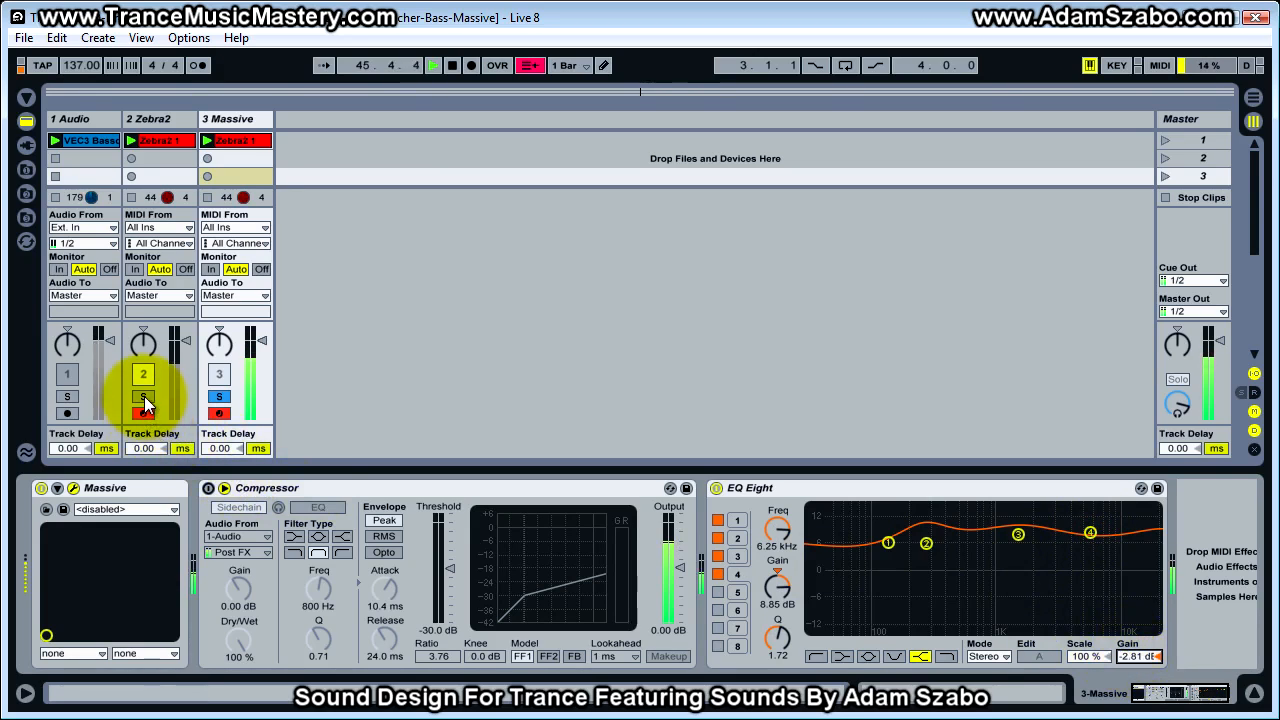
pyautogui.click(220, 397)
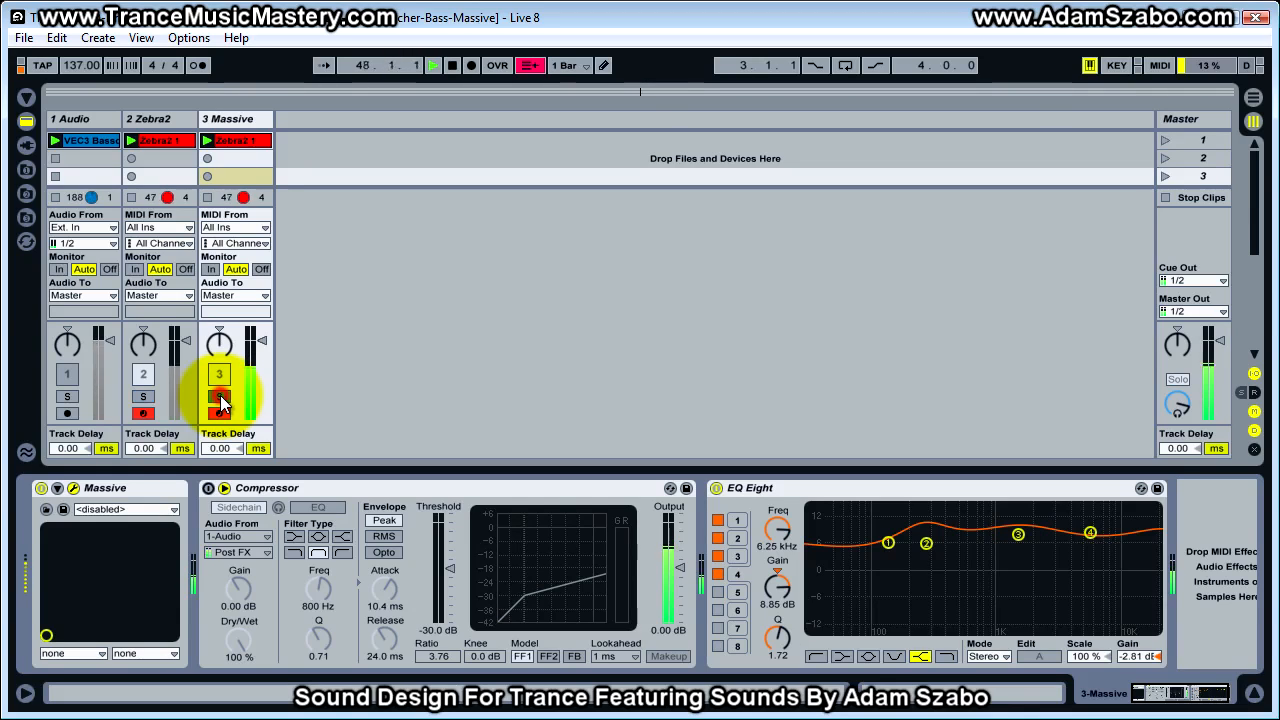
pyautogui.click(145, 396)
pyautogui.click(220, 397)
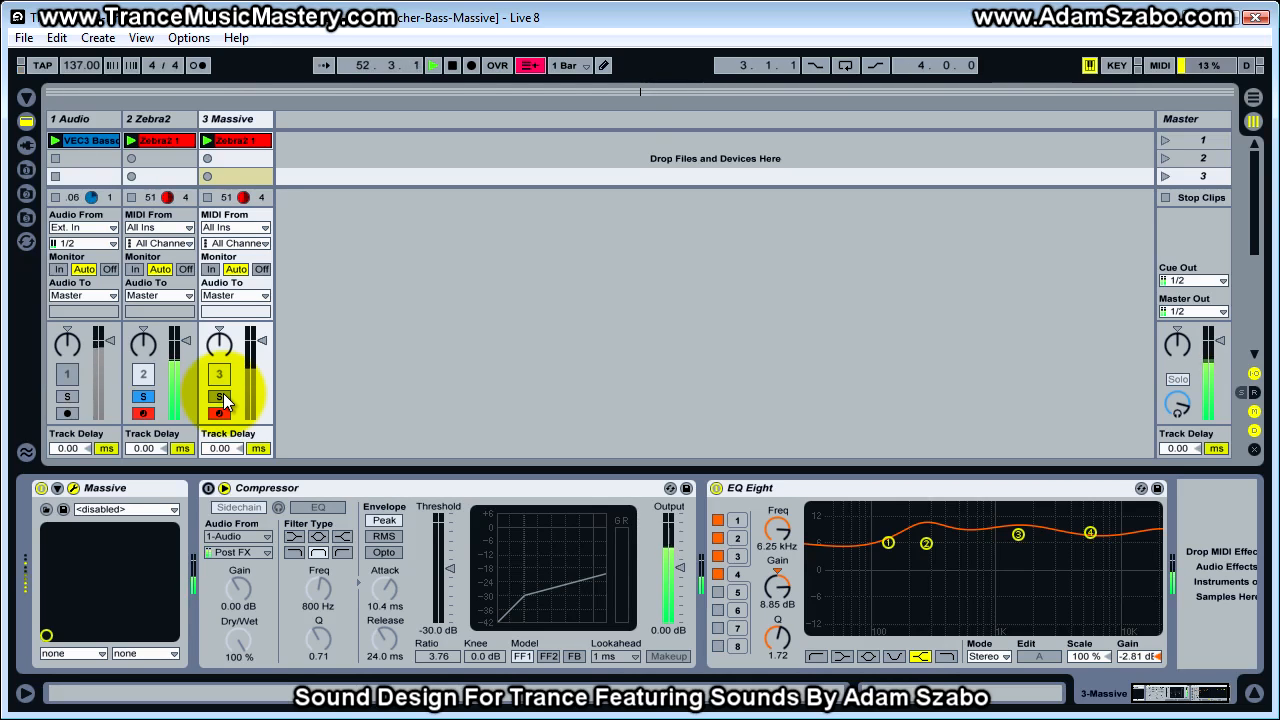
pyautogui.click(221, 396)
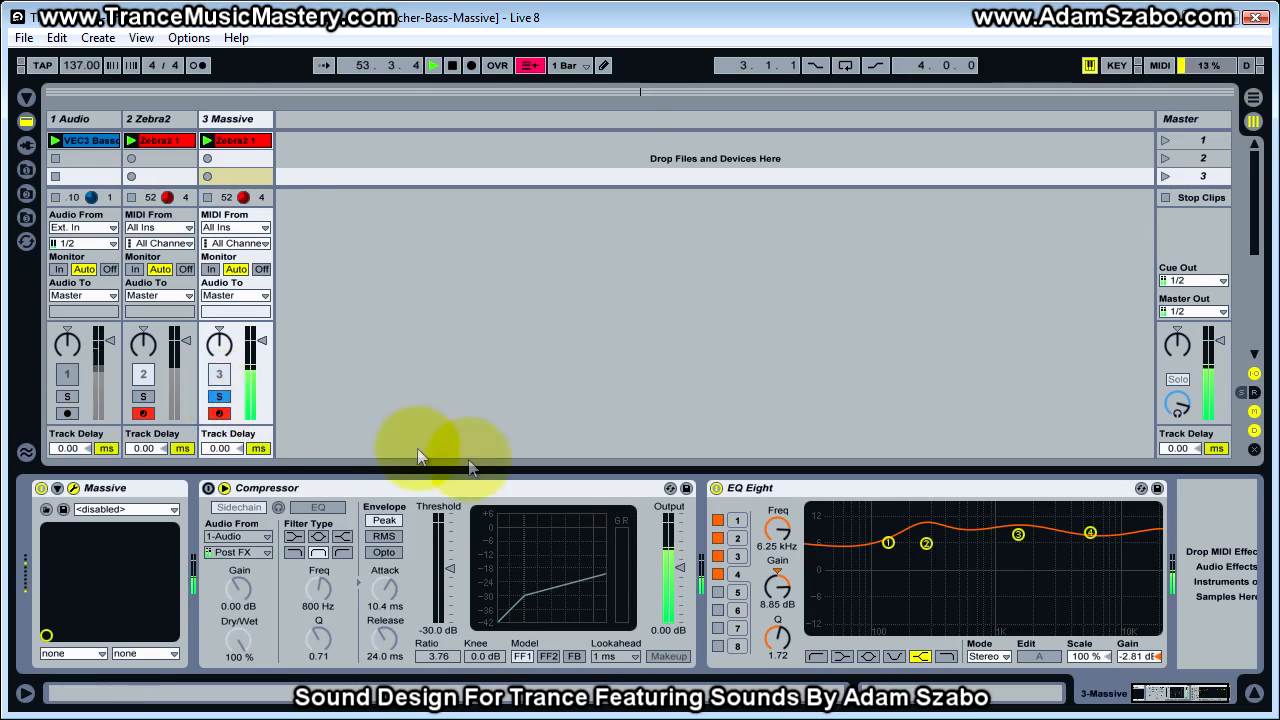
# Step: Shift EQ band 2 lower and move band 1 to about 202 Hz at 6.39 dB, comparing with Zebra2 soloed
pyautogui.moveTo(932, 555)
pyautogui.mouseDown()
pyautogui.moveTo(916, 550)
pyautogui.moveTo(968, 598)
pyautogui.moveTo(953, 613)
pyautogui.moveTo(909, 592)
pyautogui.moveTo(934, 560)
pyautogui.moveTo(878, 541)
pyautogui.moveTo(910, 542)
pyautogui.mouseUp()
pyautogui.click(880, 541)
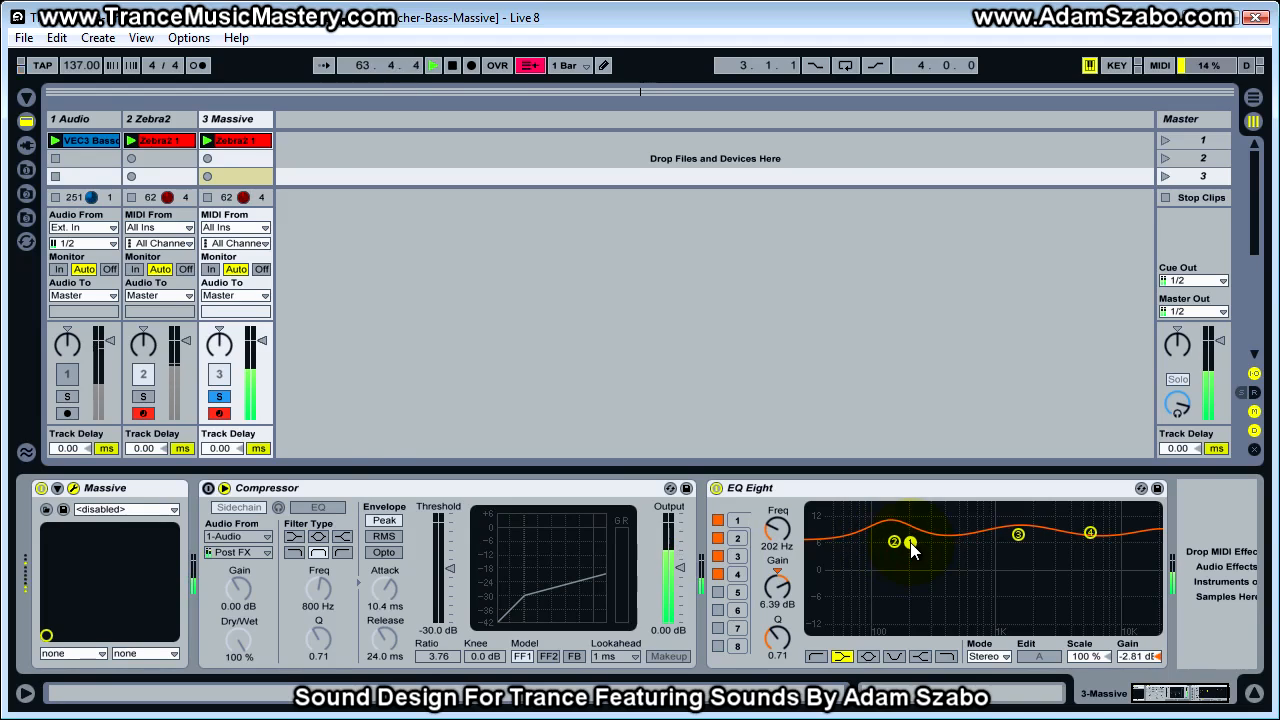
pyautogui.click(143, 396)
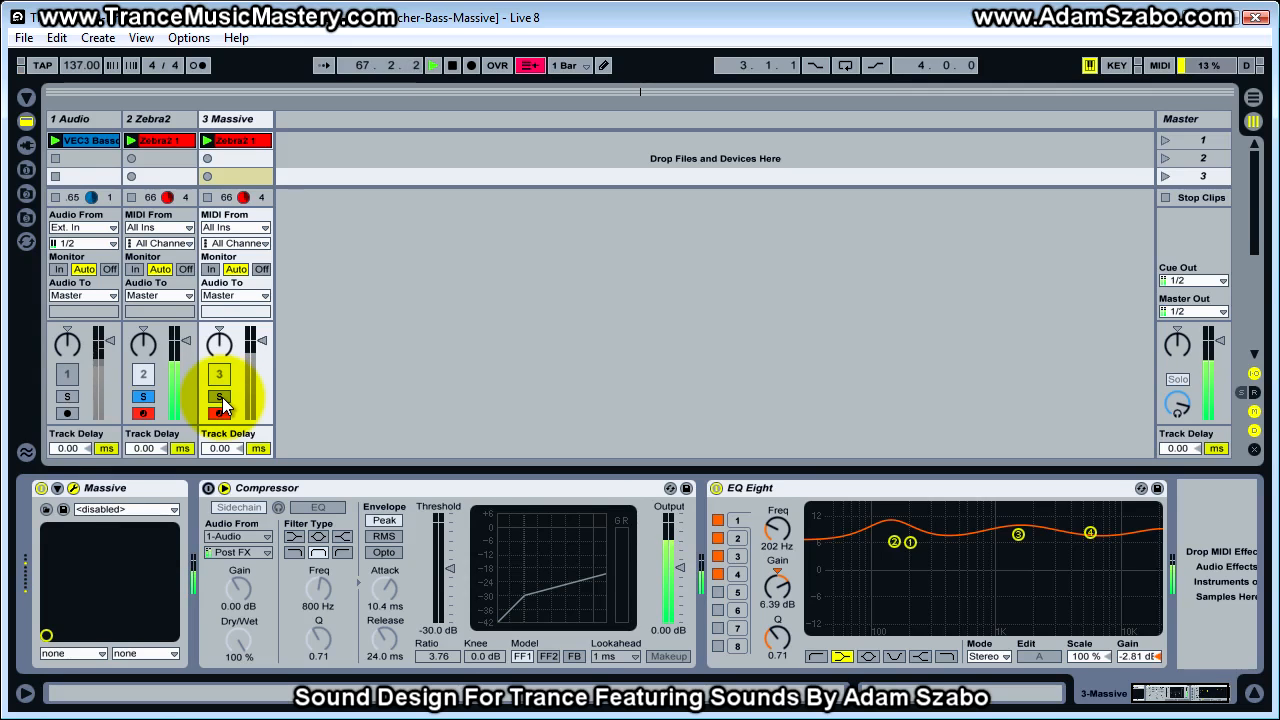
pyautogui.click(222, 397)
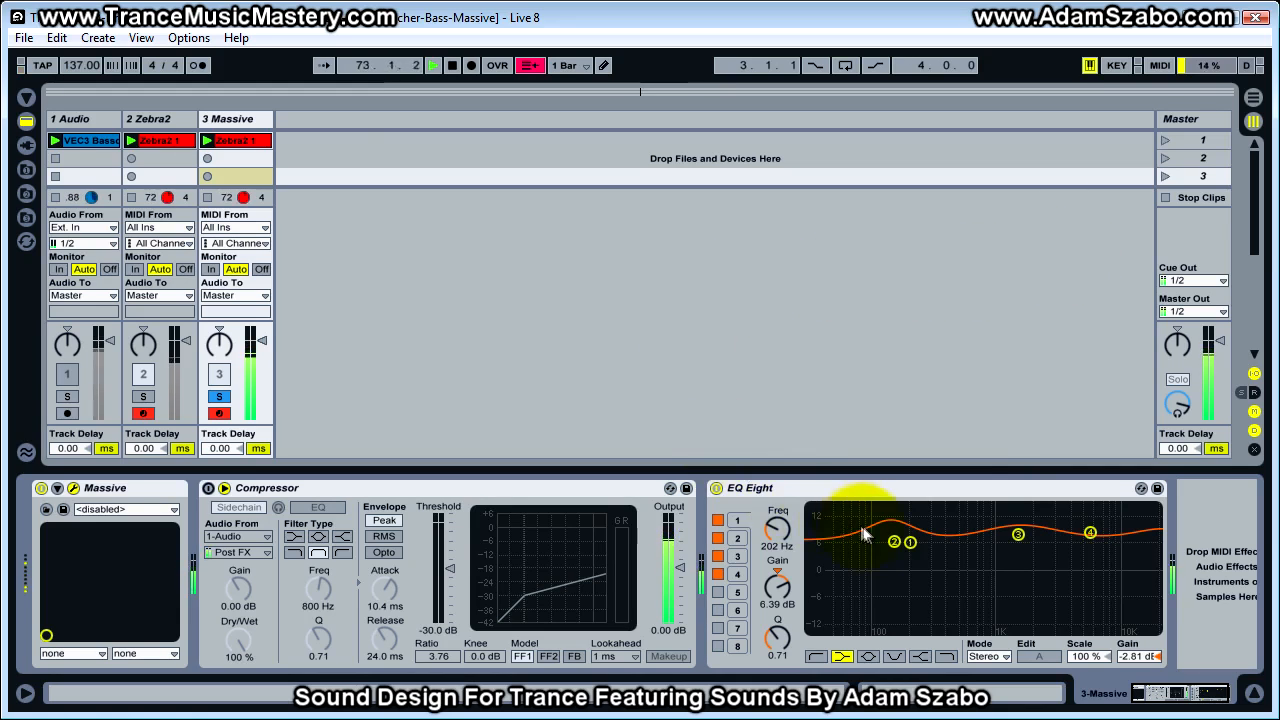
# Step: Reduce the EQ Eight output gain to -5.06 dB, and compare the levels of Massive and Zebra2 in solo
pyautogui.moveTo(1132, 657); pyautogui.dragTo(1132, 667)
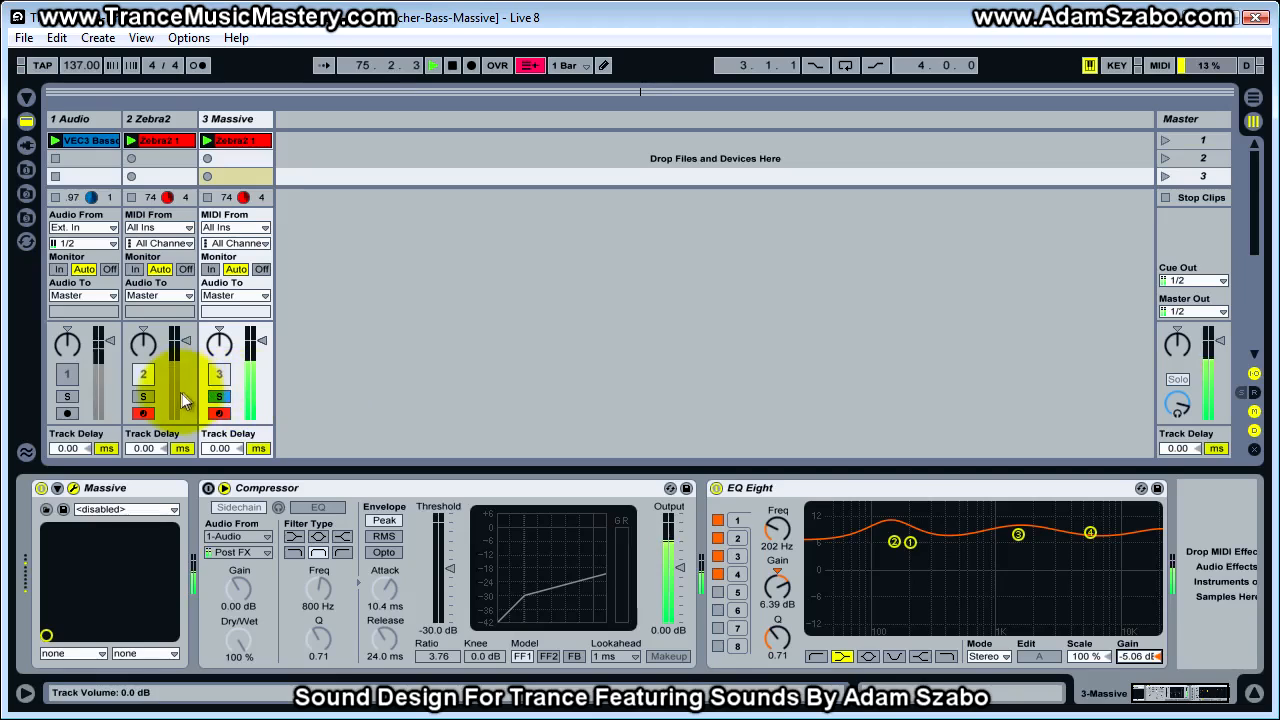
pyautogui.click(143, 396)
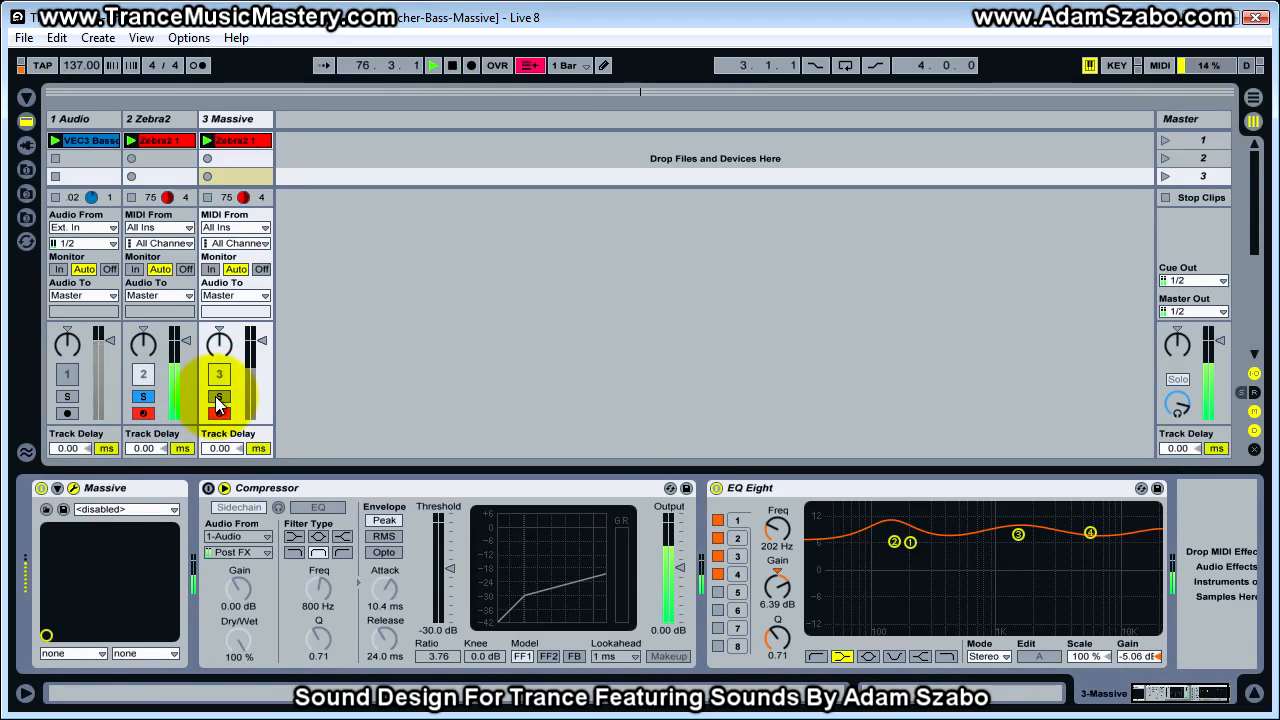
pyautogui.click(215, 396)
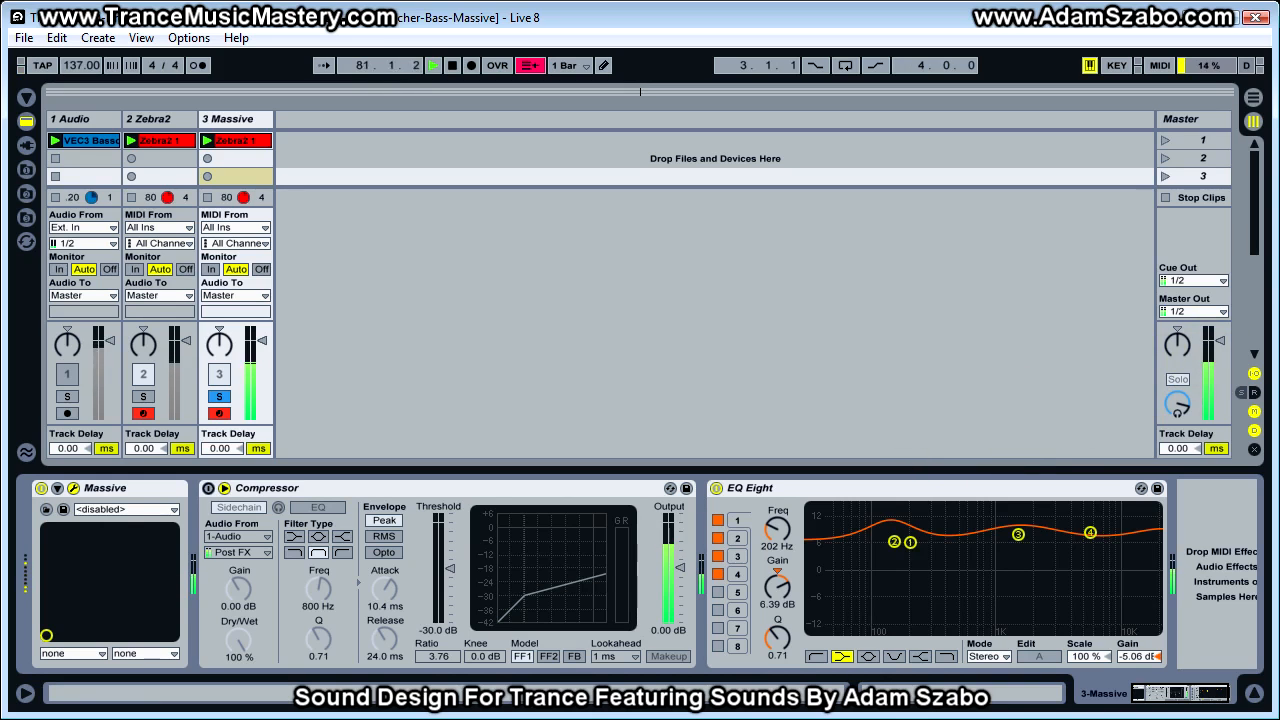
# Step: Fine-tune Massive's master volume during playback while alternating solo between the Zebra2 and Massive tracks
pyautogui.moveTo(1279, 112); pyautogui.dragTo(348, 27)
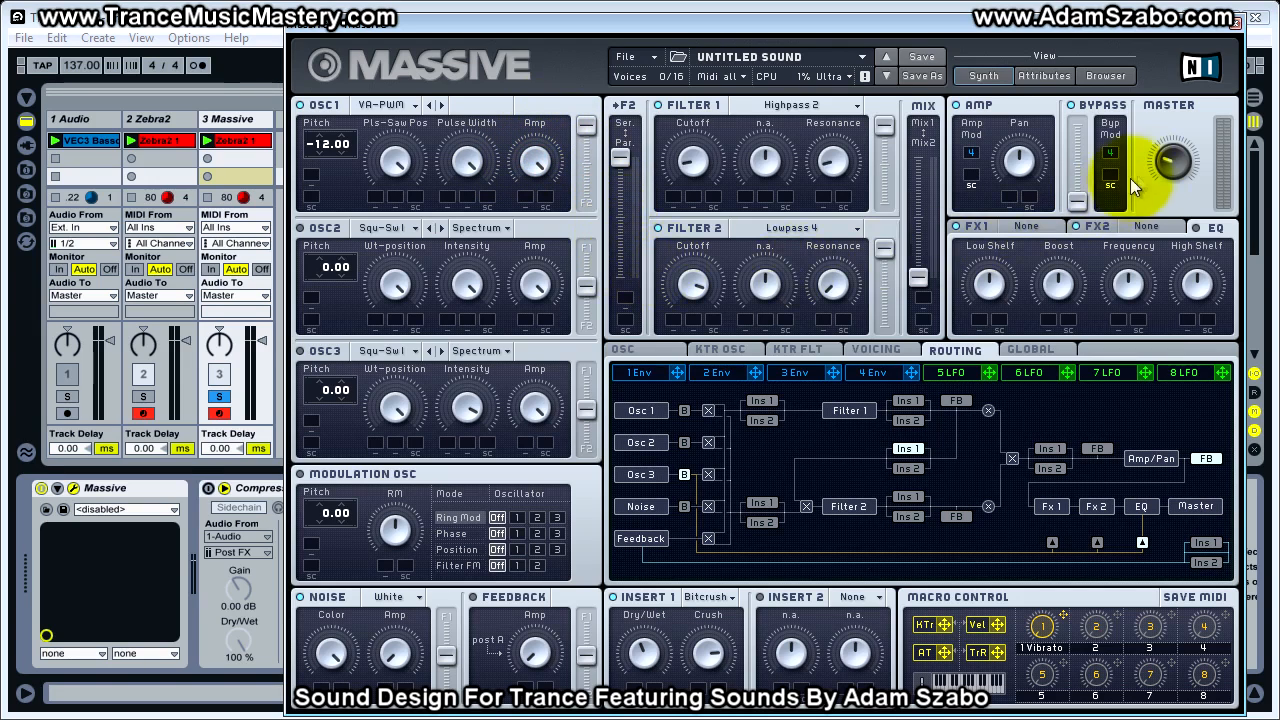
pyautogui.press('space')
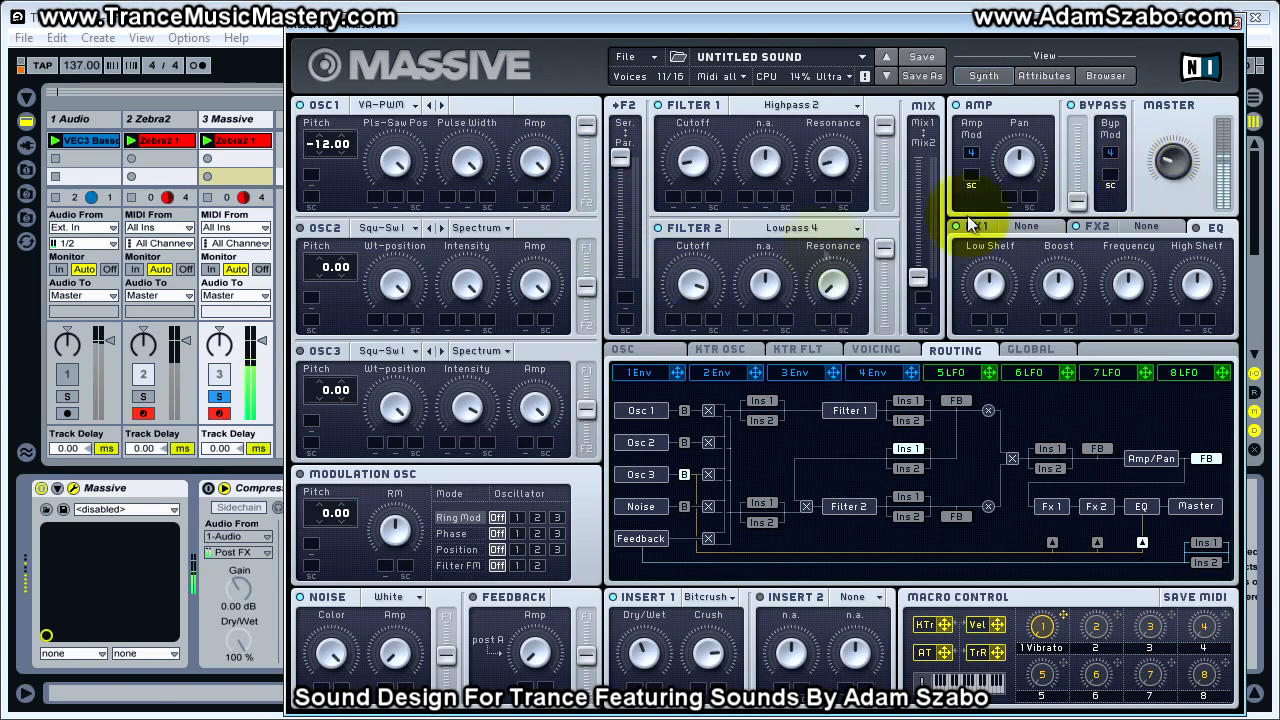
pyautogui.click(143, 396)
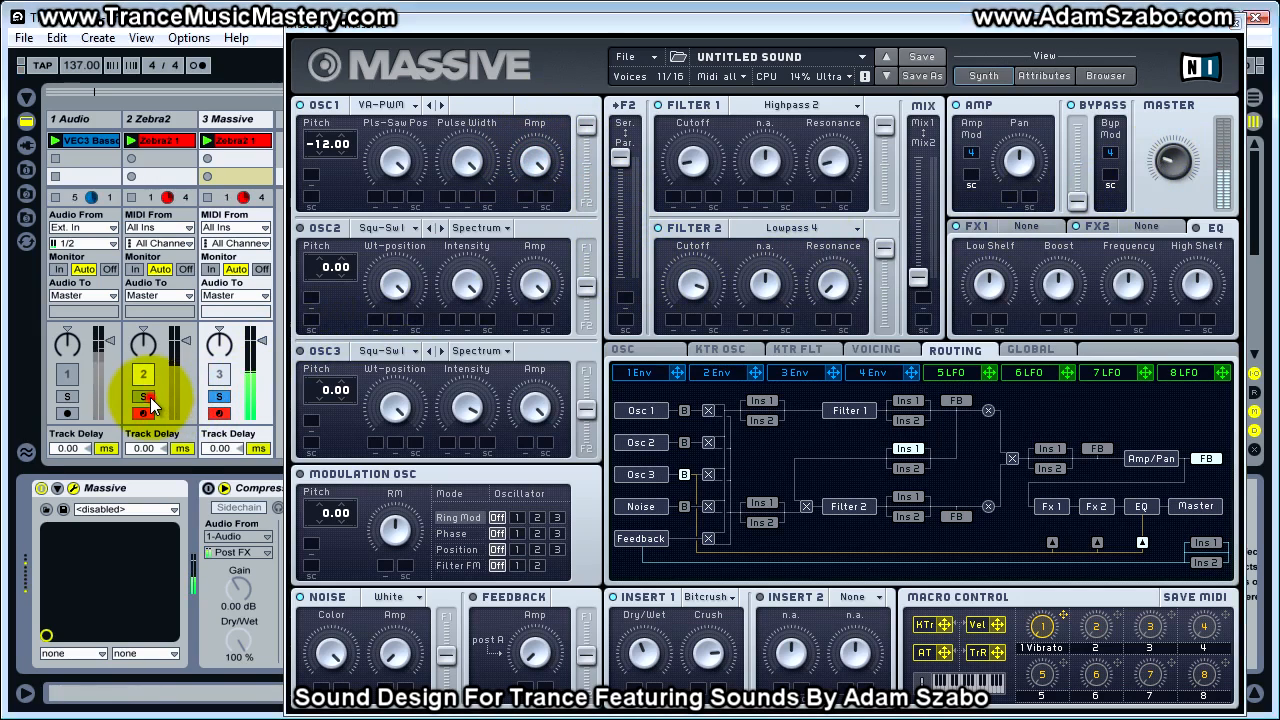
pyautogui.click(214, 399)
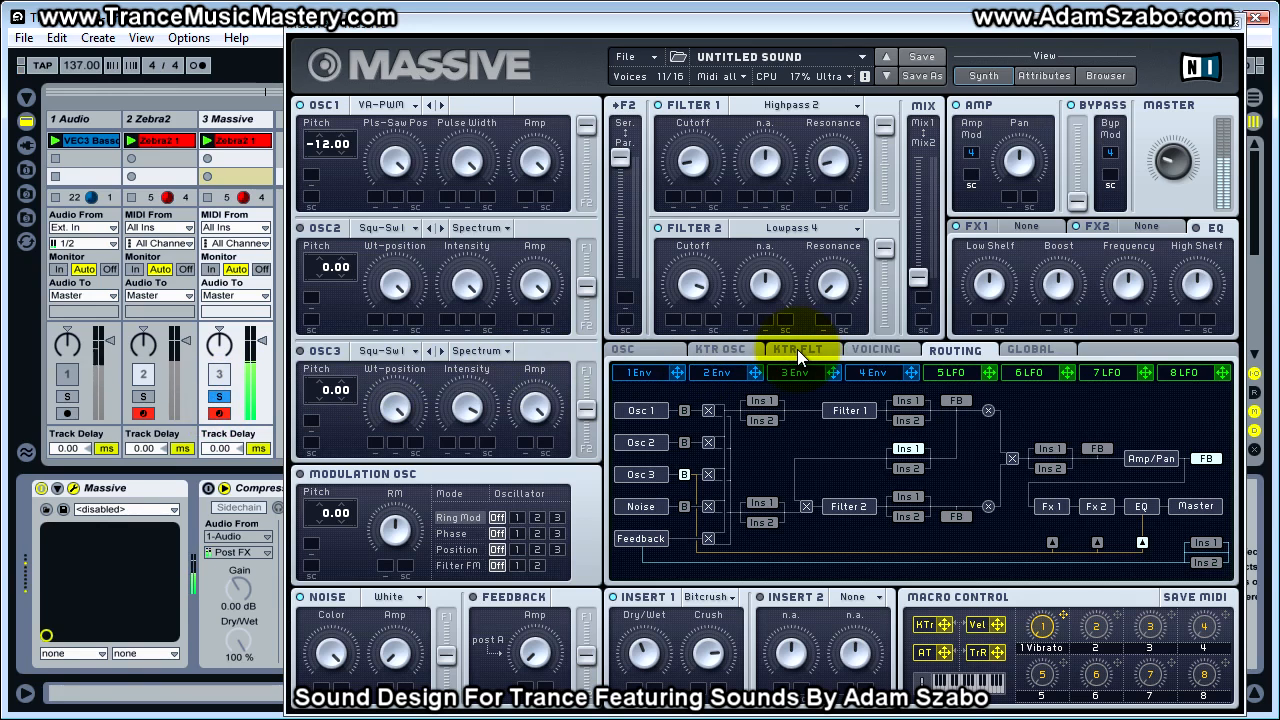
pyautogui.moveTo(1170, 164); pyautogui.dragTo(1171, 153)
pyautogui.click(143, 396)
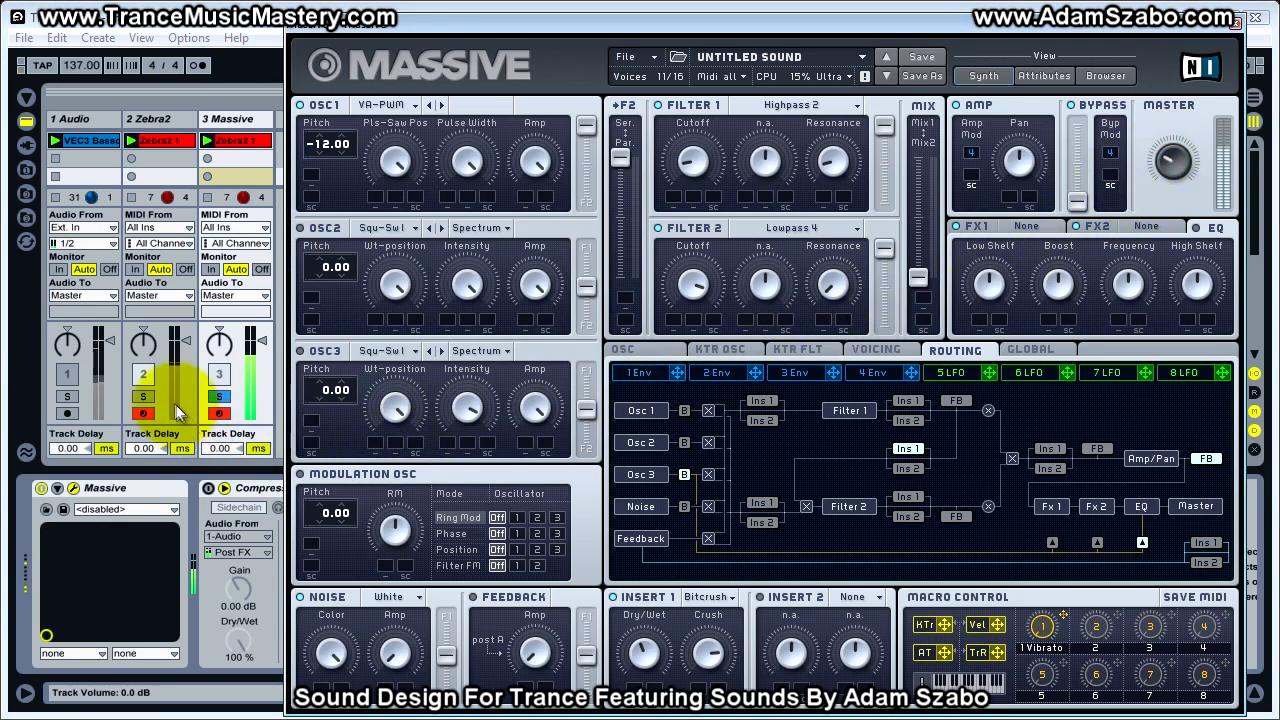
pyautogui.click(220, 397)
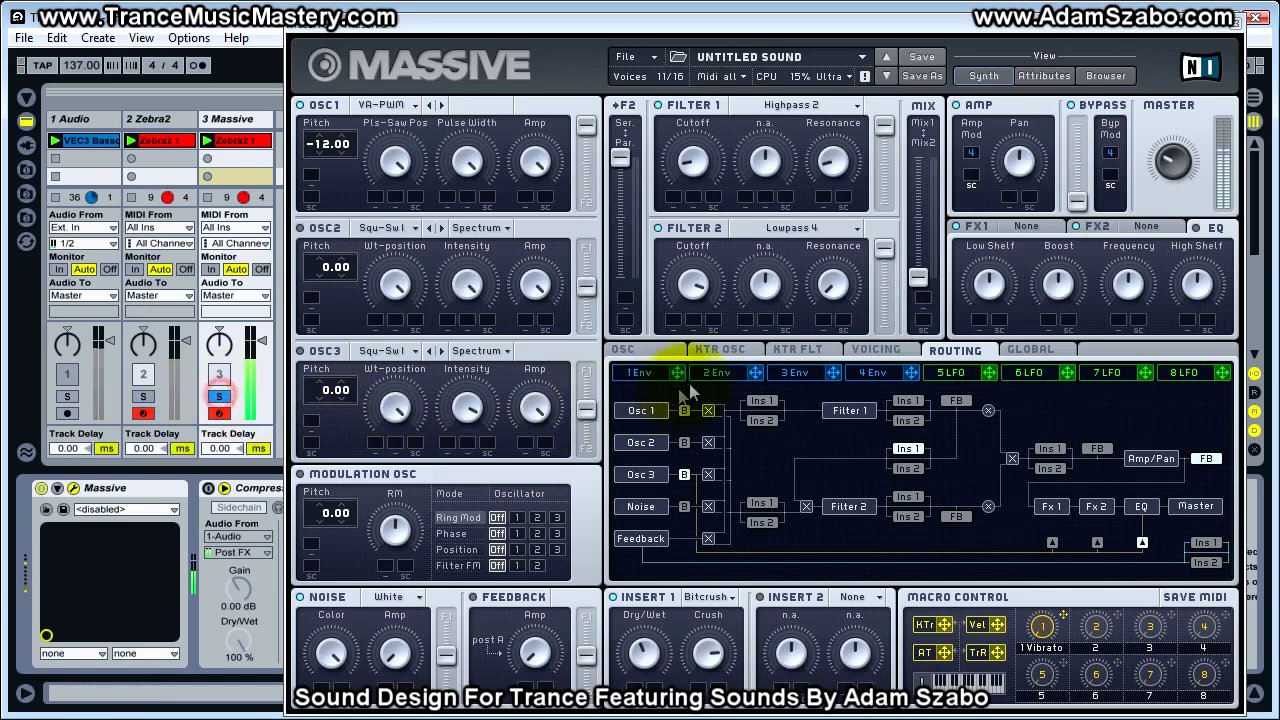
# Step: Lower the Pitch Cutoff unisono spread maximum to 0.02 in Massive's voicing settings and adjust its spread slider
pyautogui.click(876, 350)
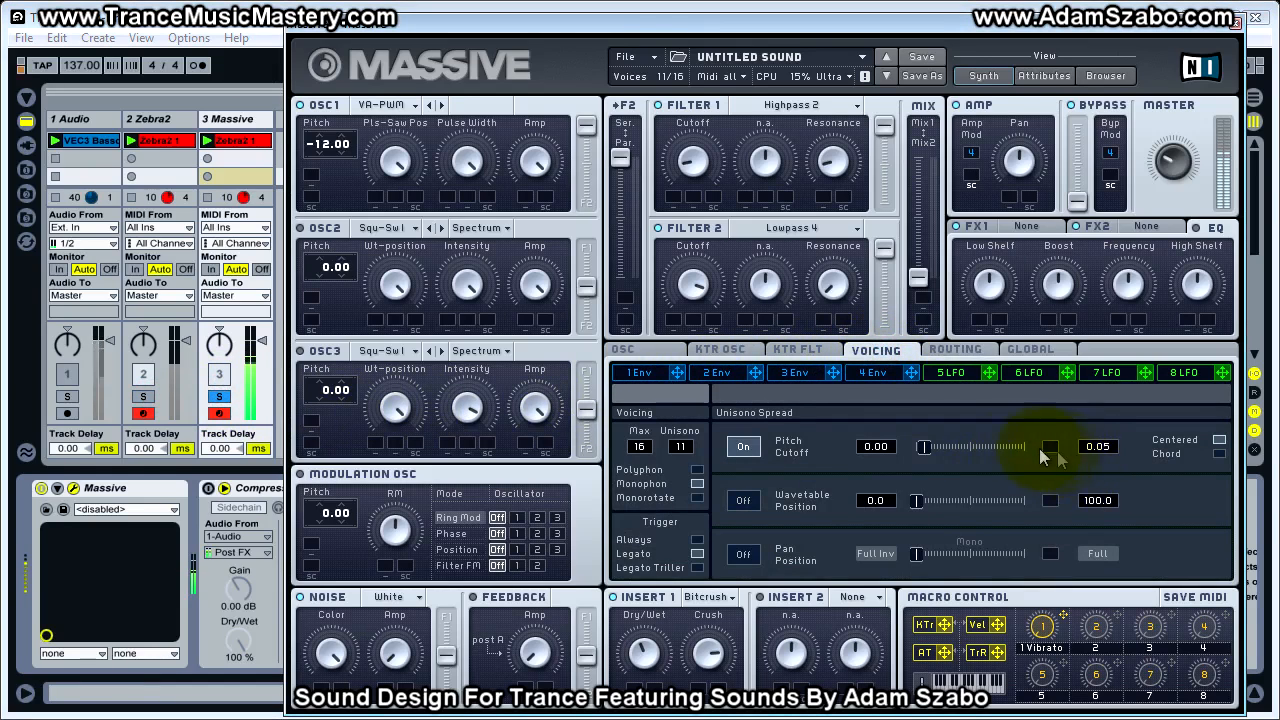
pyautogui.moveTo(1107, 455); pyautogui.dragTo(1106, 461)
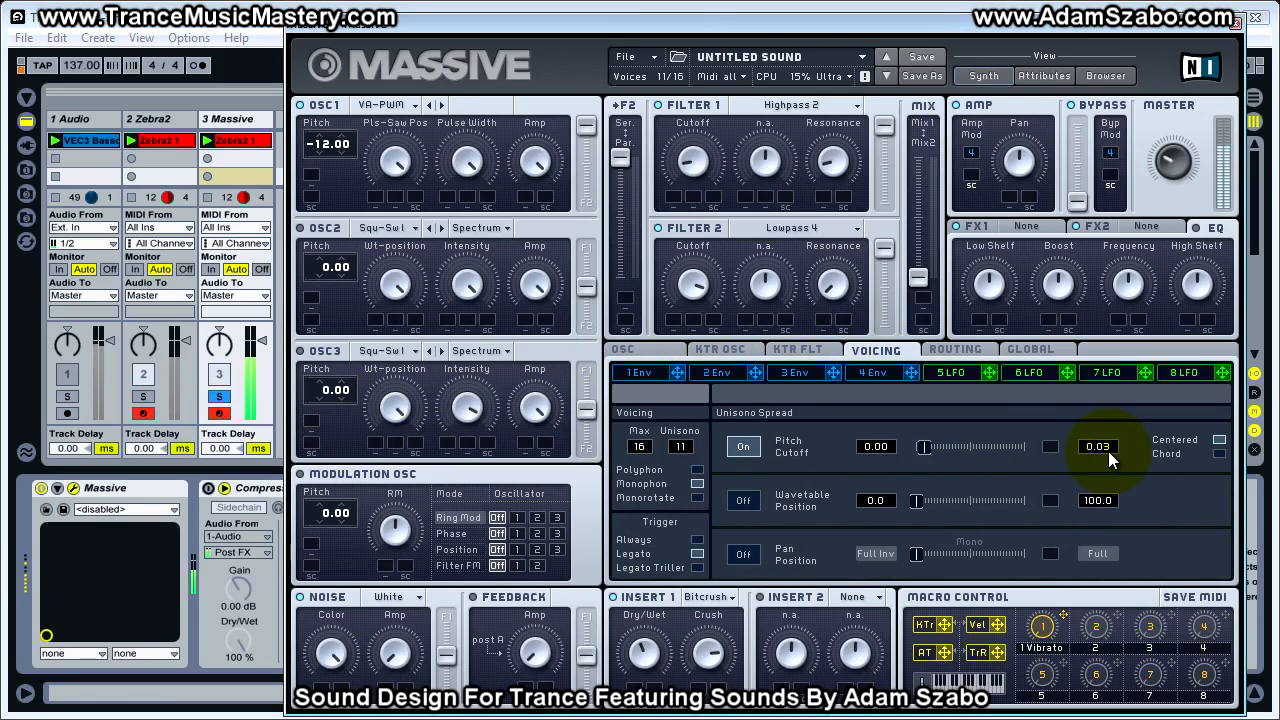
pyautogui.moveTo(922, 455); pyautogui.dragTo(909, 452)
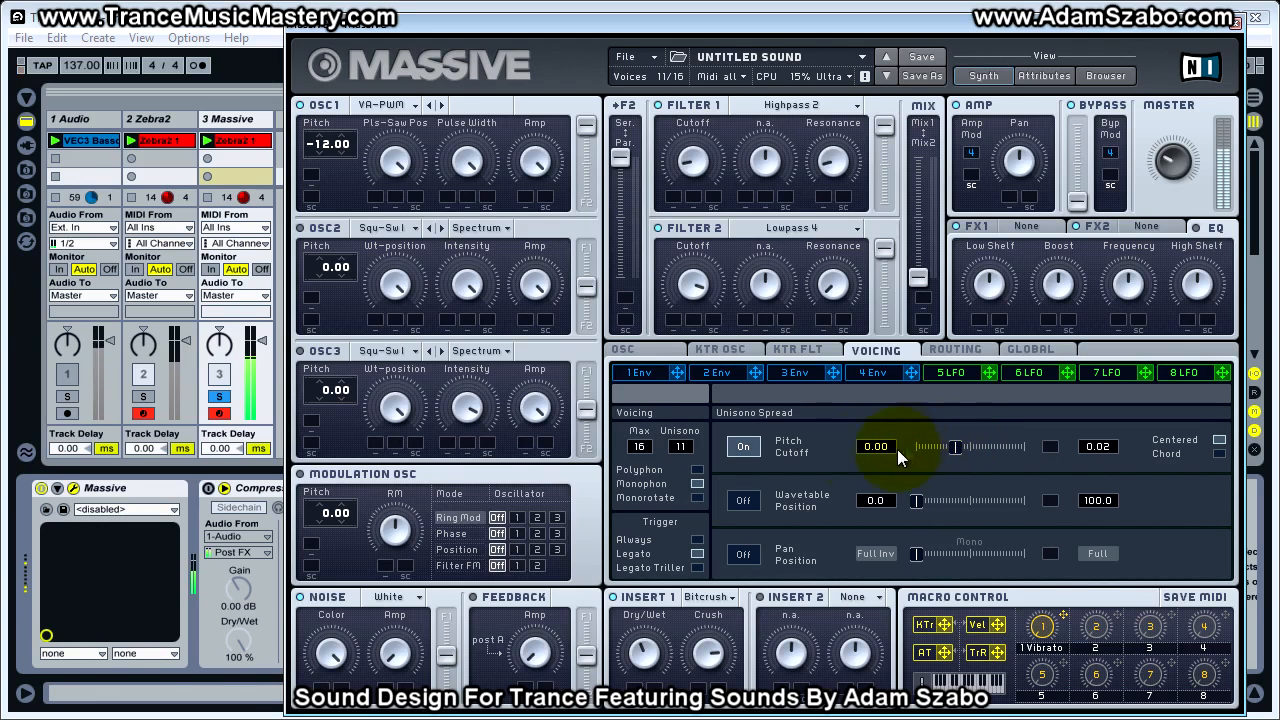
# Step: Centre the unisono Pan Position slider at Mono, and try pan spread on before leaving it off
pyautogui.moveTo(697, 483); pyautogui.dragTo(694, 492)
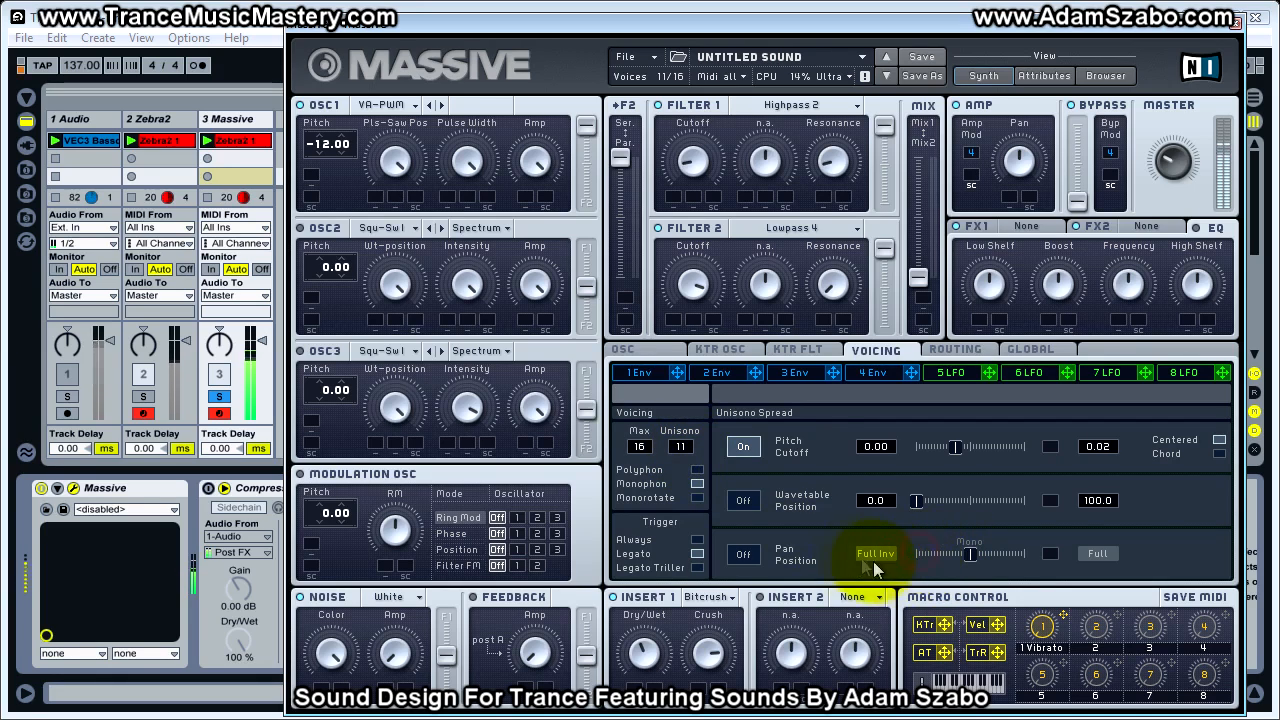
pyautogui.click(743, 553)
pyautogui.moveTo(968, 566)
pyautogui.mouseDown()
pyautogui.moveTo(926, 554)
pyautogui.moveTo(1008, 563)
pyautogui.moveTo(972, 555)
pyautogui.mouseUp()
pyautogui.click(748, 555)
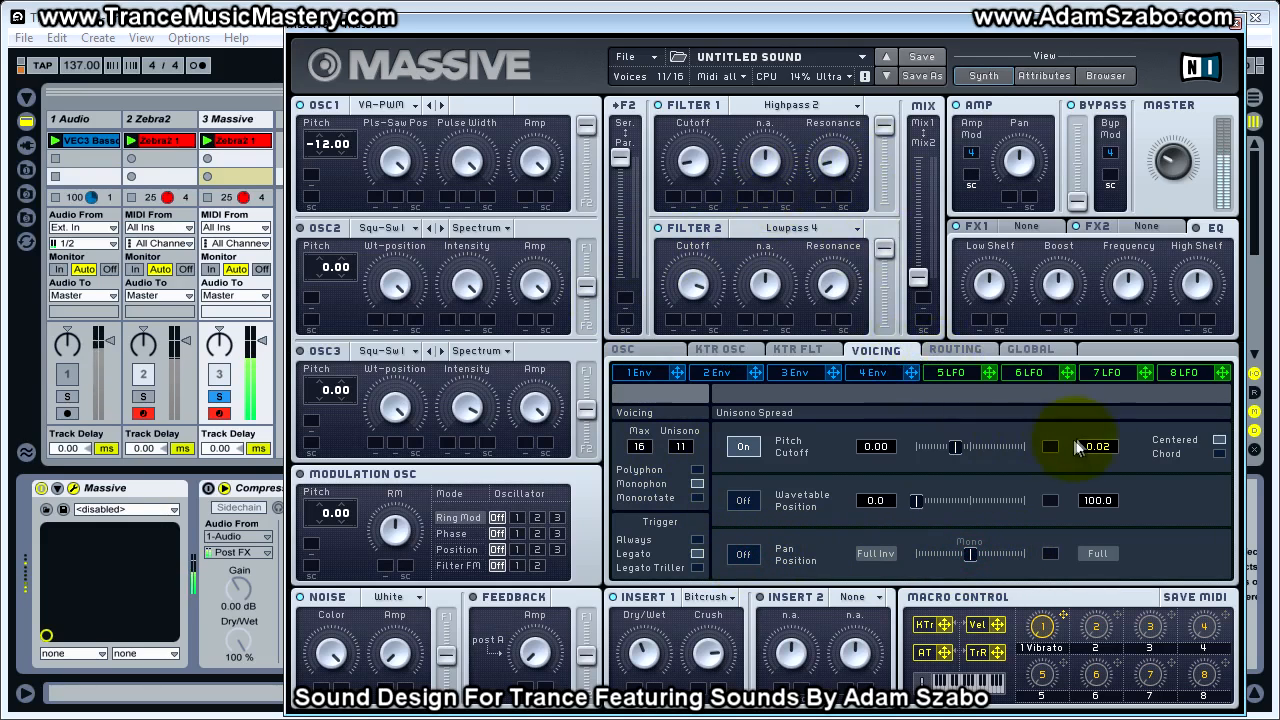
# Step: Set the Pitch Cutoff unisono spread maximum to 0.04 with a reduced slider amount, and compare with Zebra2 in solo
pyautogui.moveTo(1107, 422); pyautogui.dragTo(1107, 440)
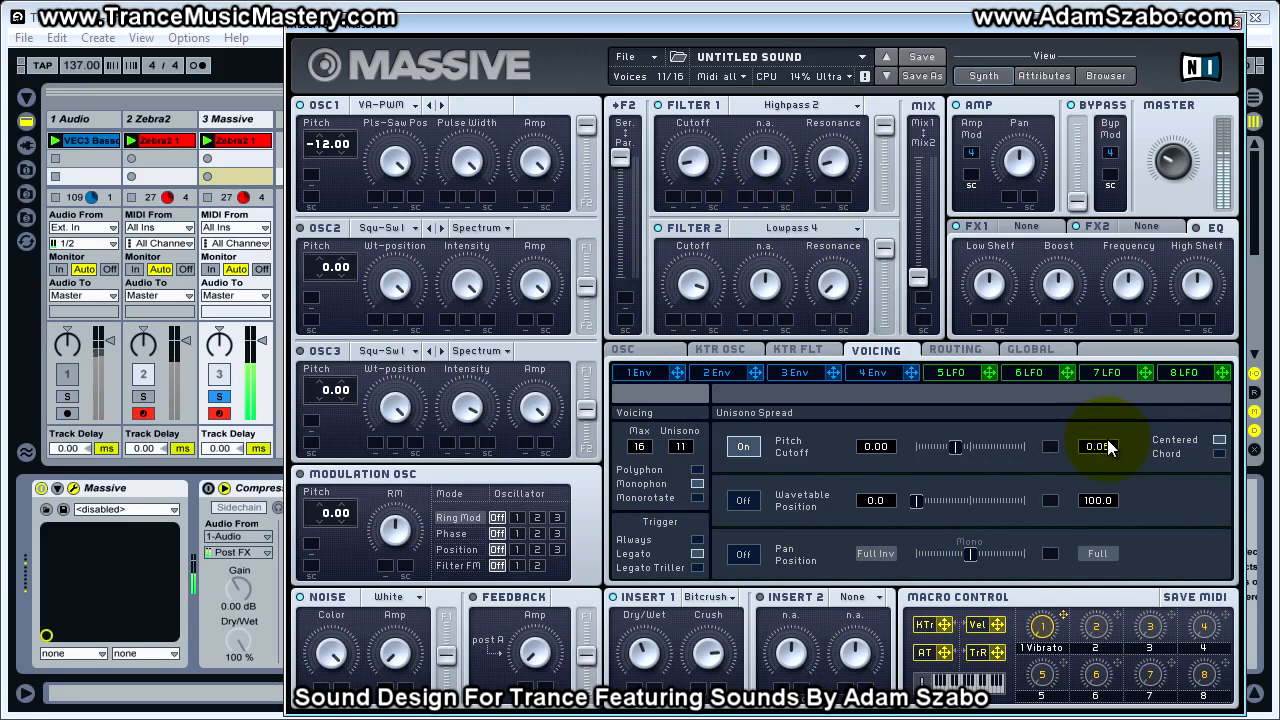
pyautogui.moveTo(956, 450); pyautogui.dragTo(938, 455)
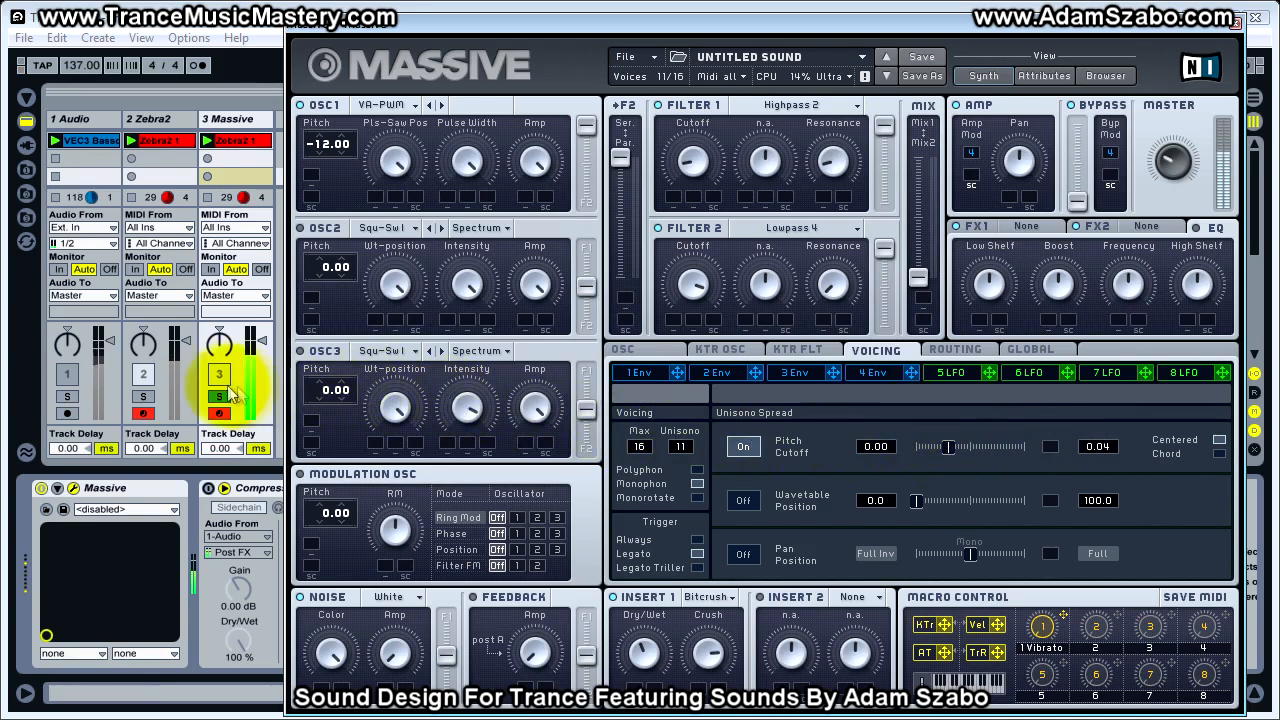
pyautogui.click(145, 395)
pyautogui.click(218, 399)
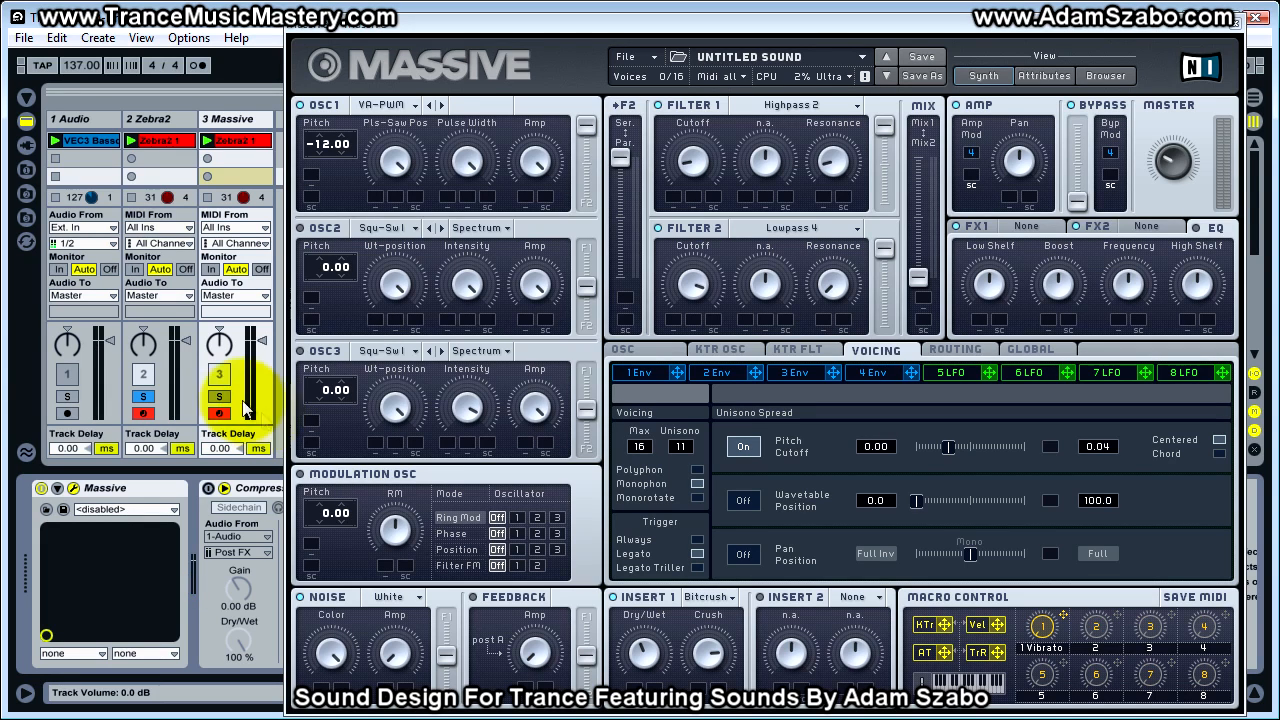
# Step: Select the Zebra2 track to show its device chain, and bring the Massive editor back into view
pyautogui.moveTo(616, 22); pyautogui.dragTo(1279, 22)
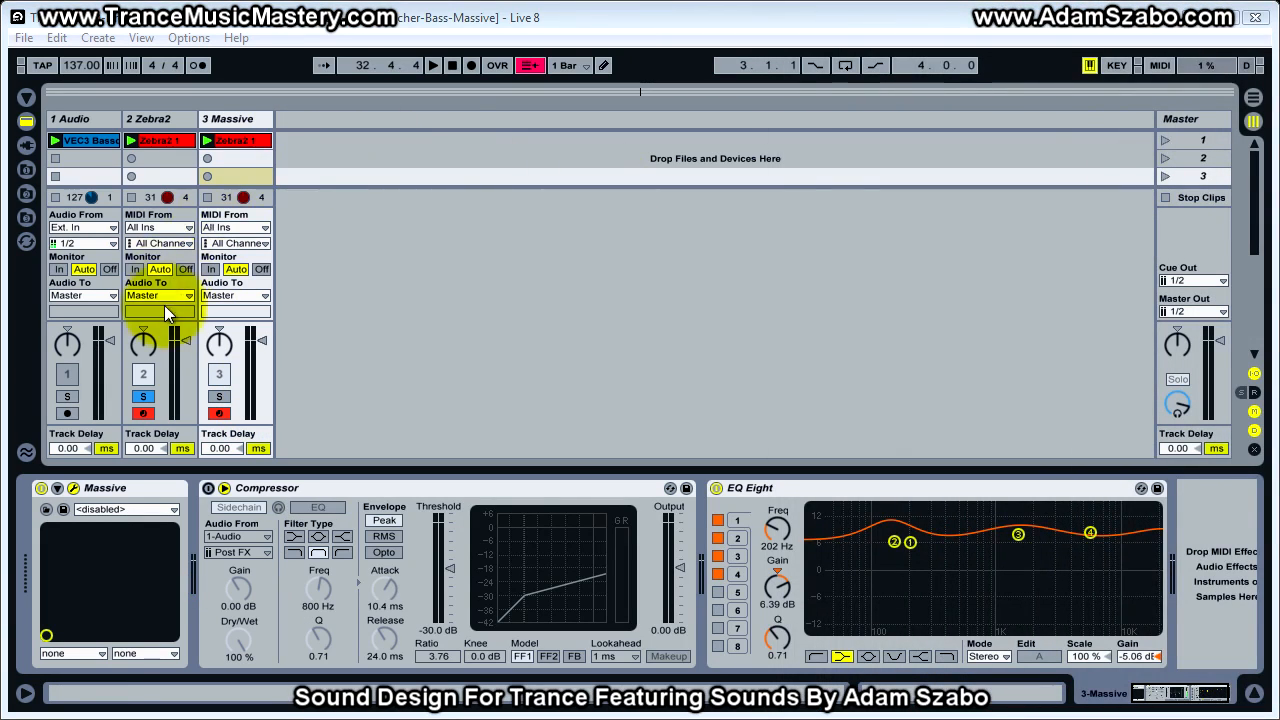
pyautogui.click(160, 119)
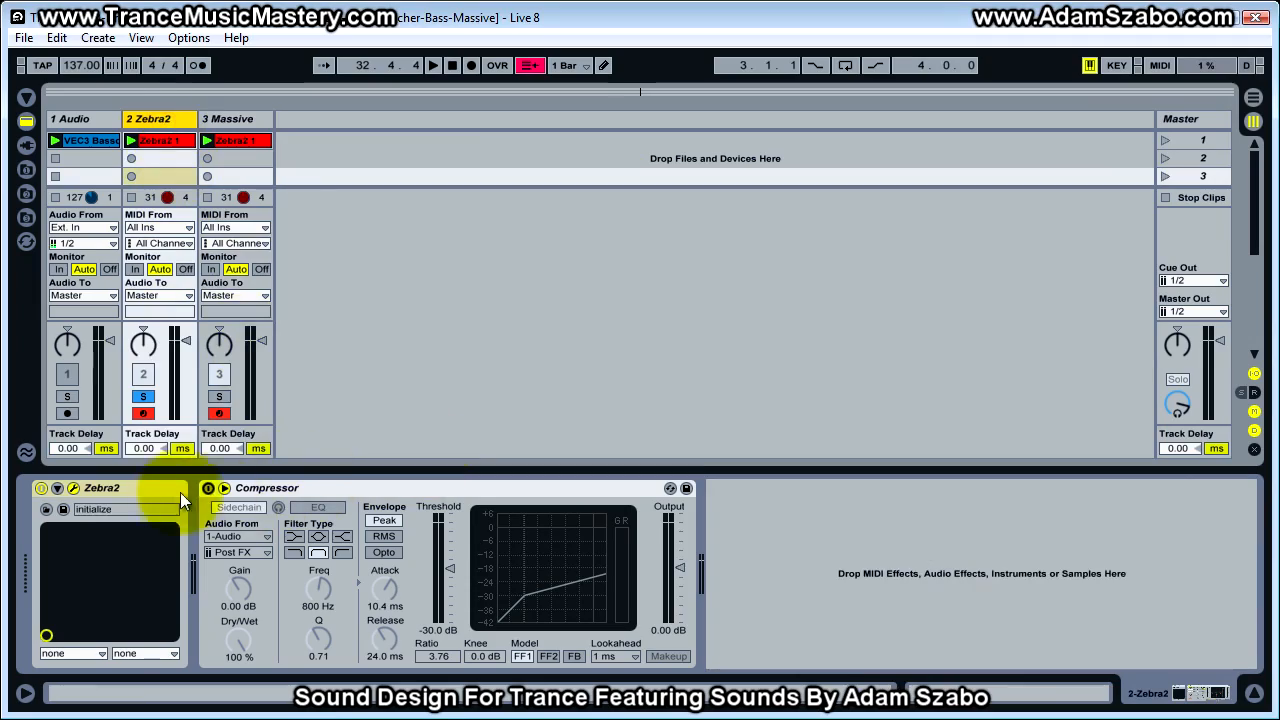
pyautogui.moveTo(1279, 107); pyautogui.dragTo(585, 41)
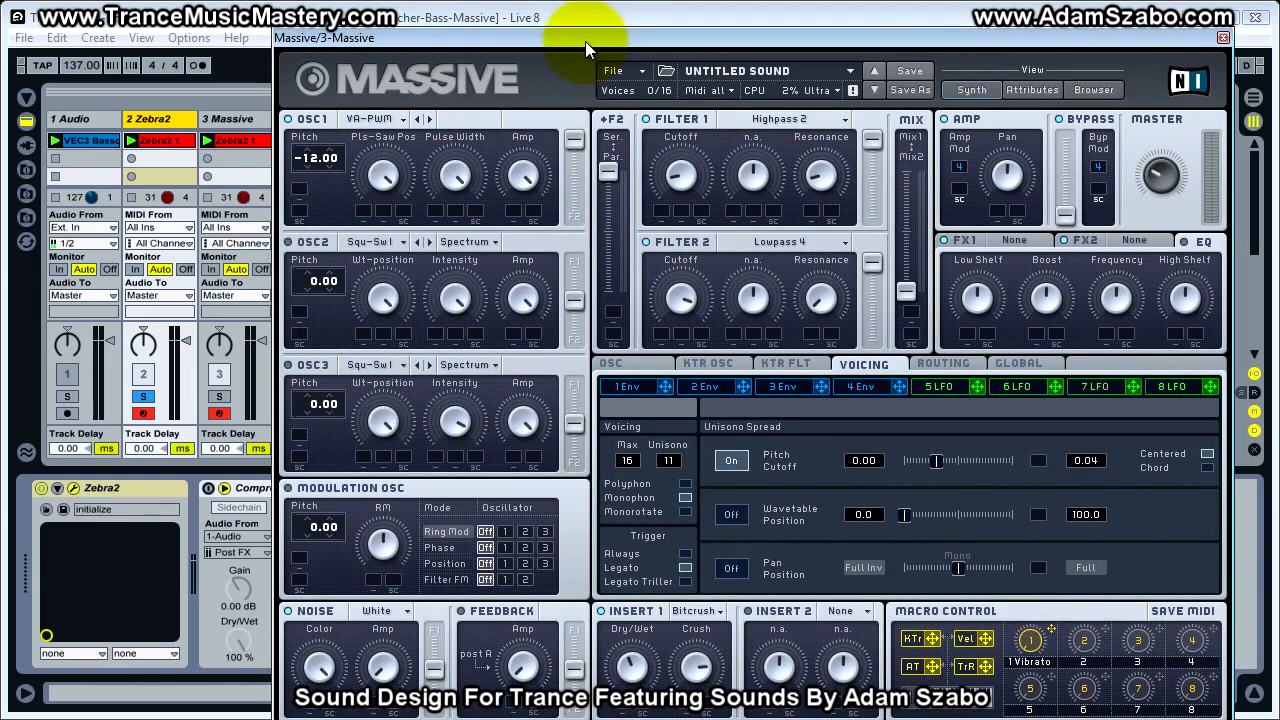
# Step: Try the Square-Saw I wavetable on Osc 1, and reduce the Pitch Cutoff unisono spread to a 0.02 maximum with a lower slider amount
pyautogui.click(367, 124)
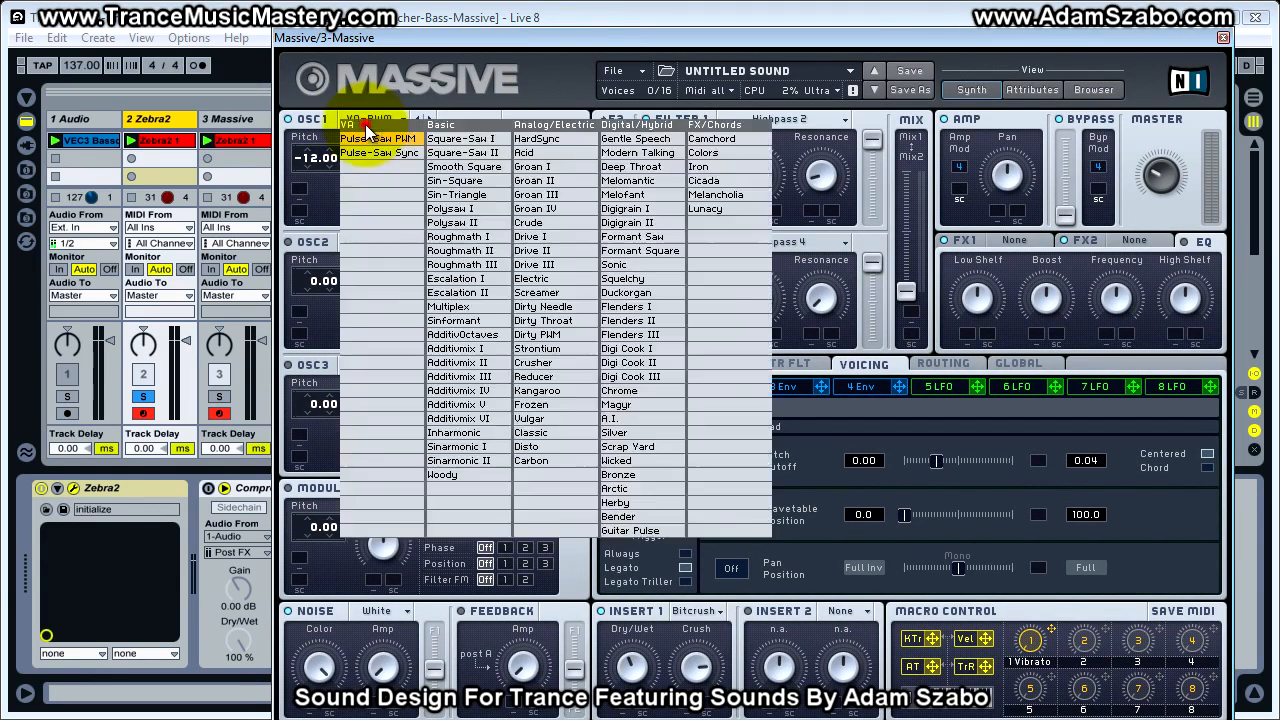
pyautogui.click(463, 140)
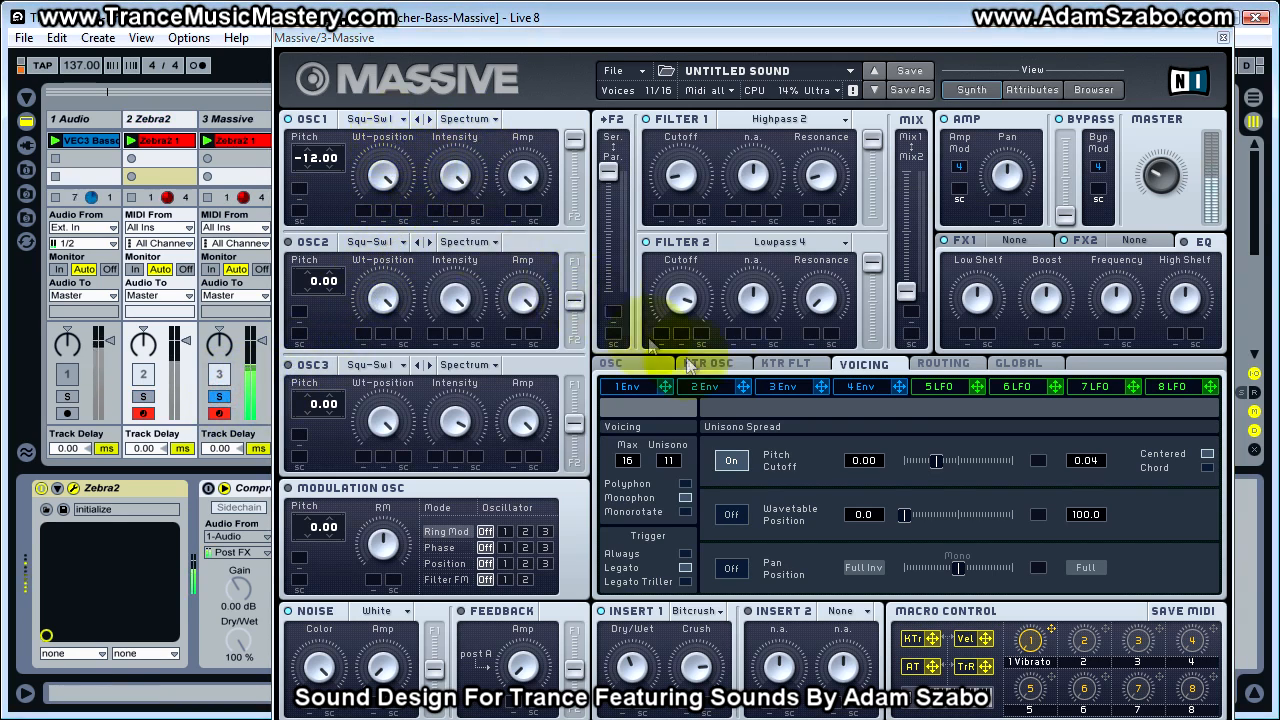
pyautogui.moveTo(935, 461); pyautogui.dragTo(914, 466)
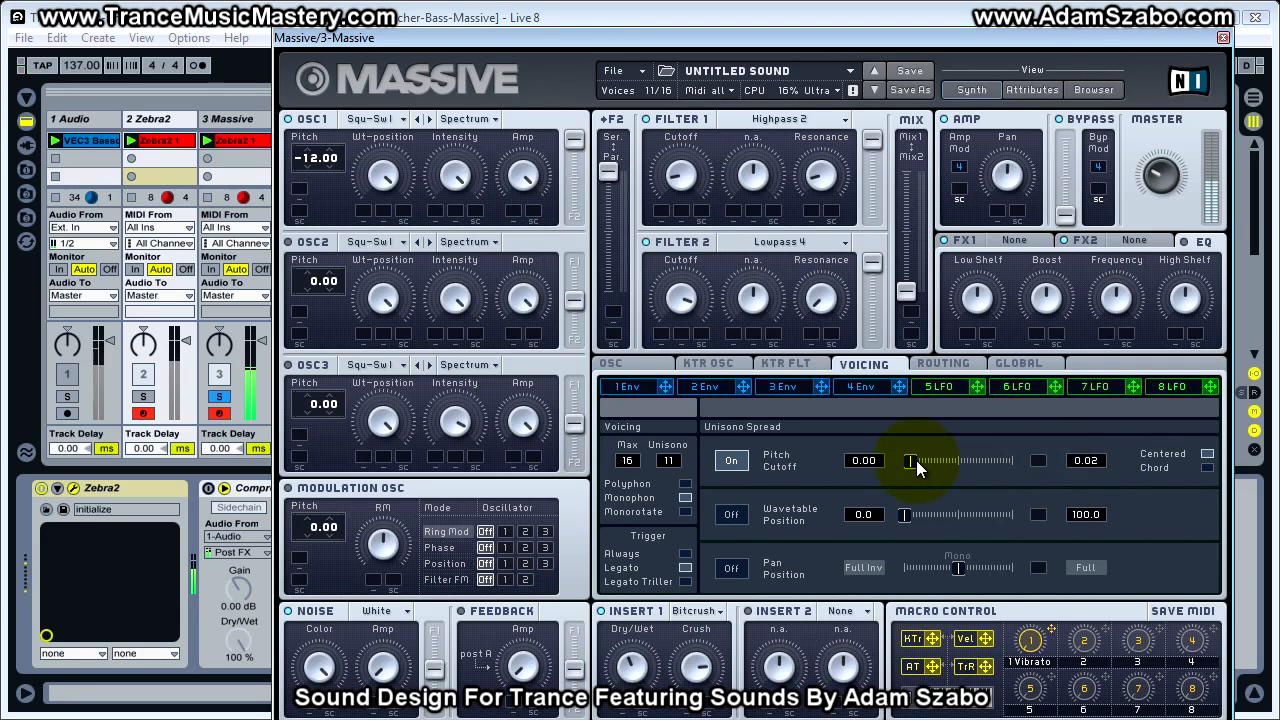
pyautogui.moveTo(923, 461); pyautogui.dragTo(920, 461)
pyautogui.moveTo(1160, 178); pyautogui.dragTo(1160, 175)
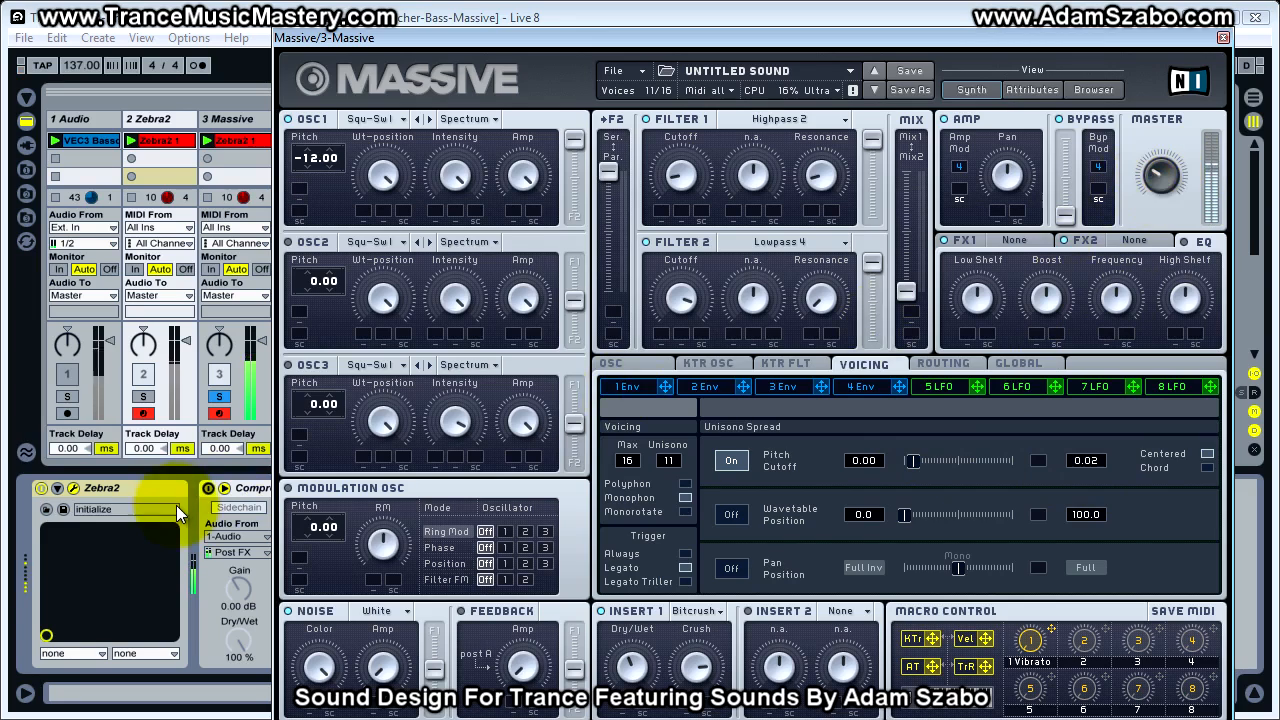
# Step: Compare the Square-Saw I version of Massive with Zebra2 by alternating solo between the two tracks
pyautogui.click(145, 398)
pyautogui.click(216, 400)
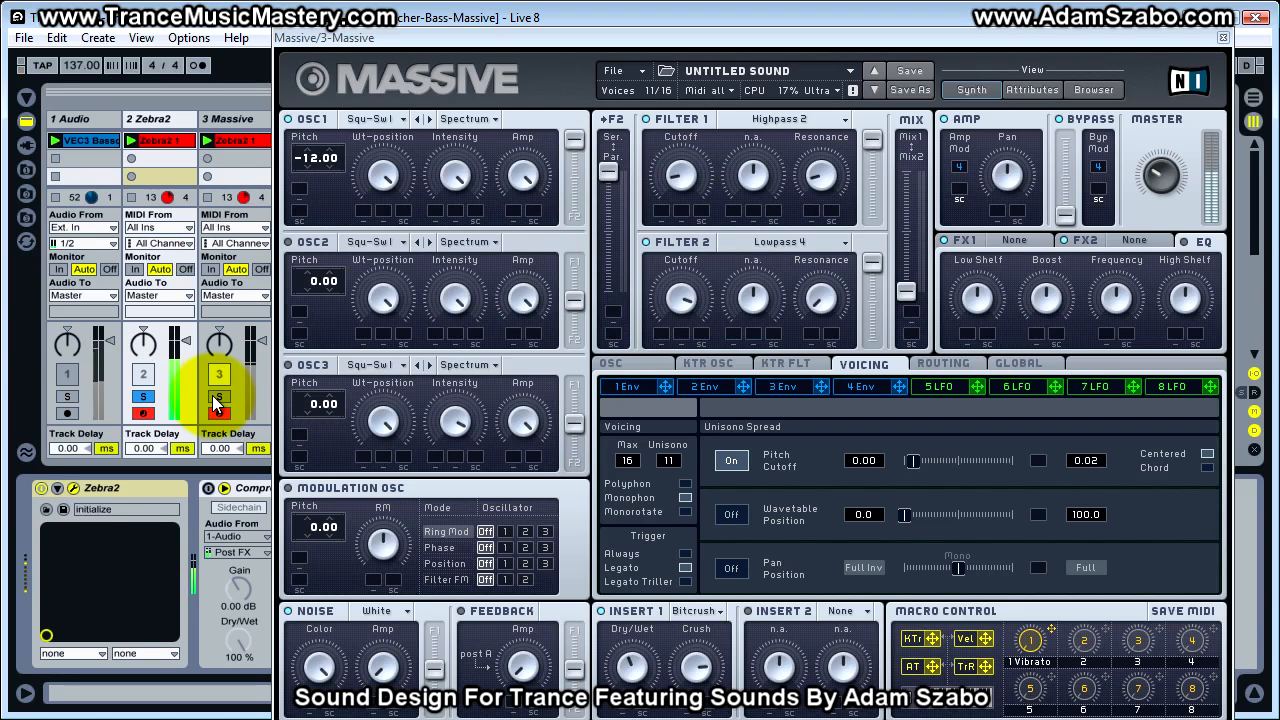
pyautogui.click(215, 401)
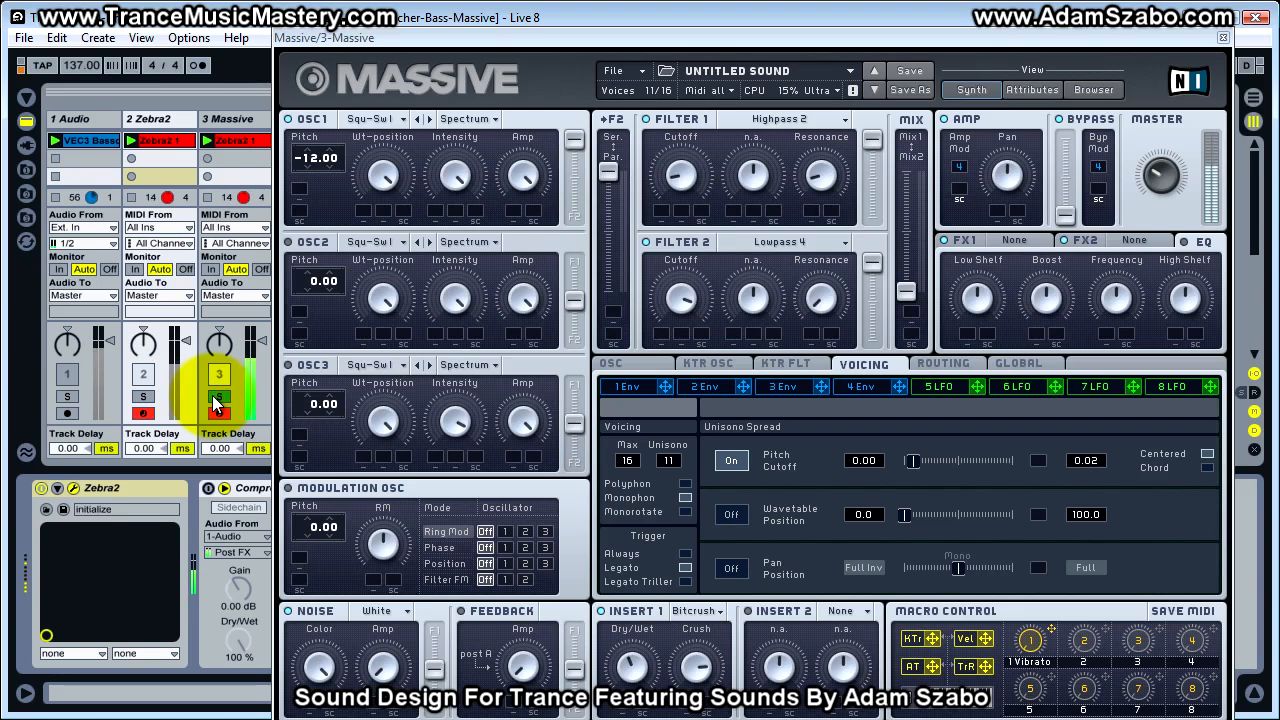
# Step: Audition Square-Saw II, Square-Saw I and Pulse-Saw PWM on Osc 1, and settle on Pulse-Saw PWM
pyautogui.click(365, 119)
pyautogui.click(455, 153)
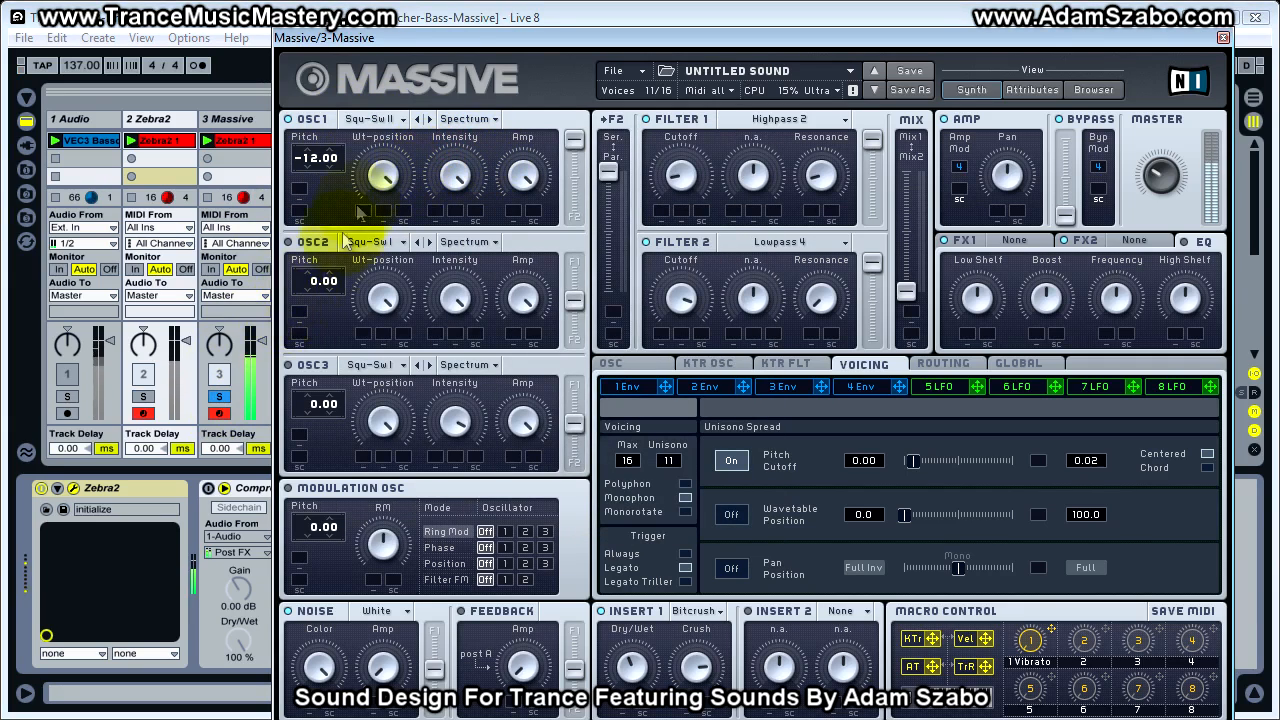
pyautogui.click(372, 119)
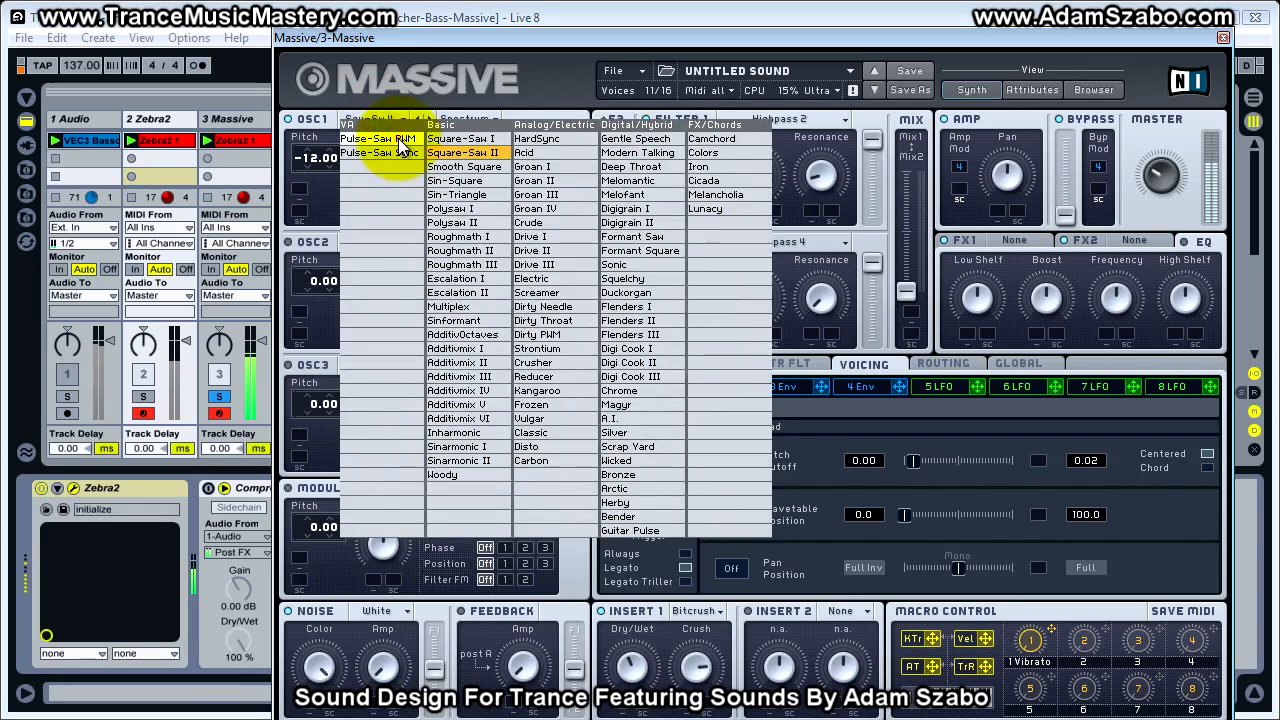
pyautogui.click(400, 138)
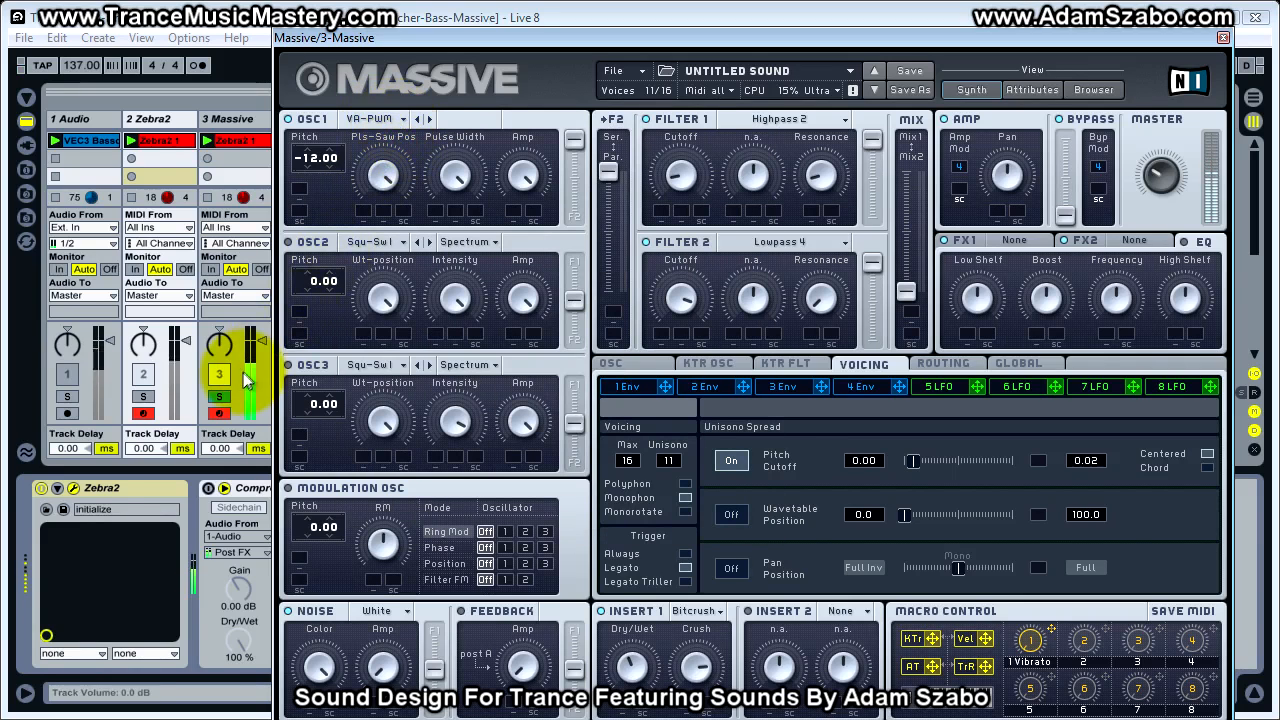
pyautogui.click(375, 119)
pyautogui.click(440, 139)
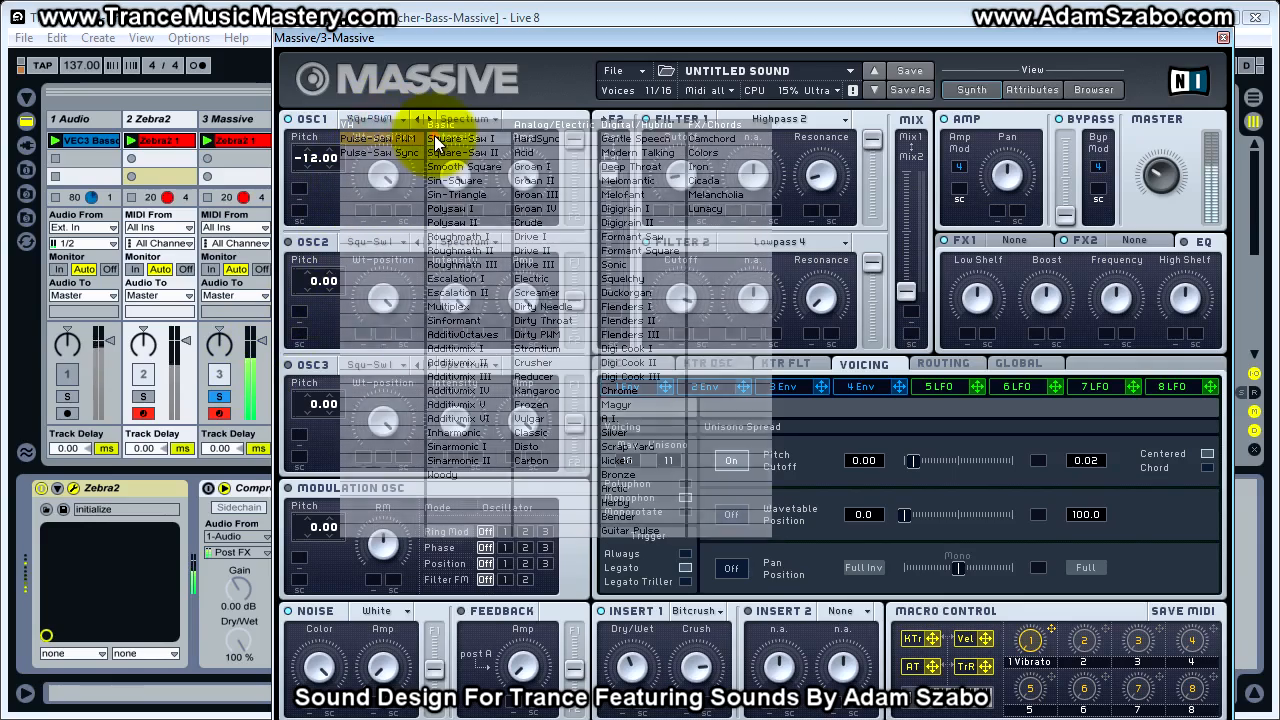
pyautogui.click(392, 119)
pyautogui.click(445, 153)
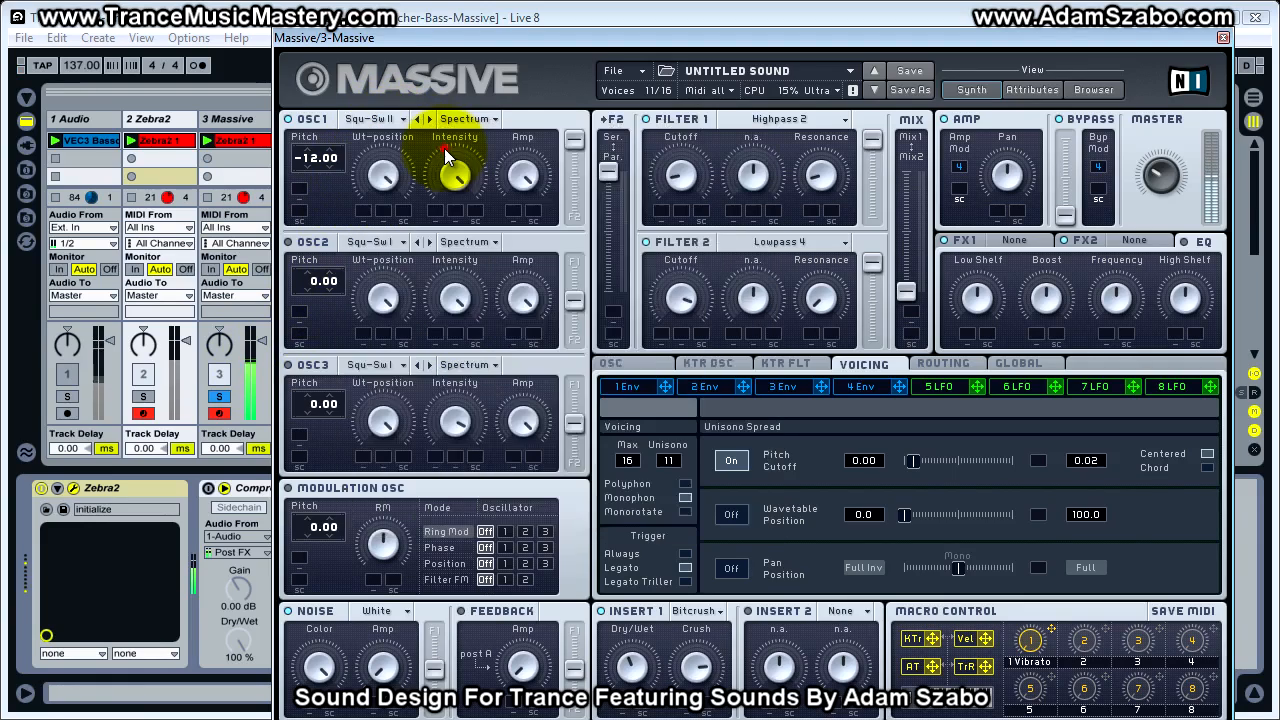
pyautogui.click(392, 119)
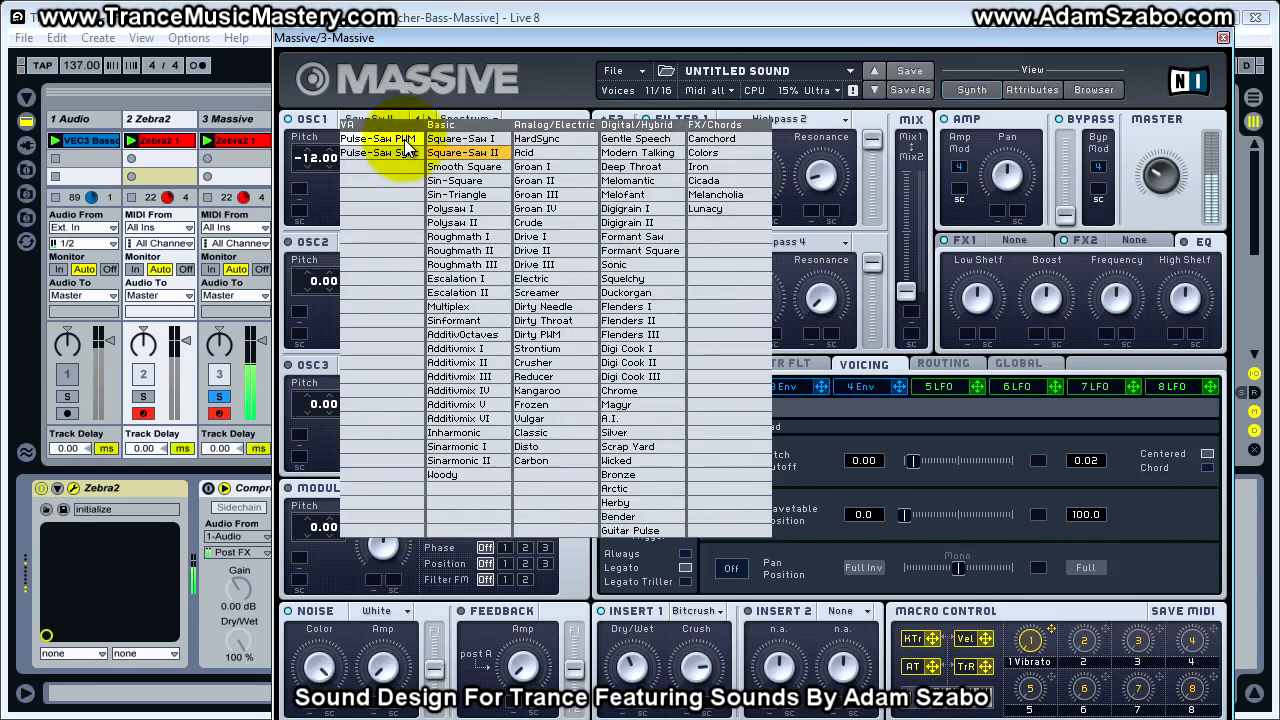
pyautogui.click(406, 140)
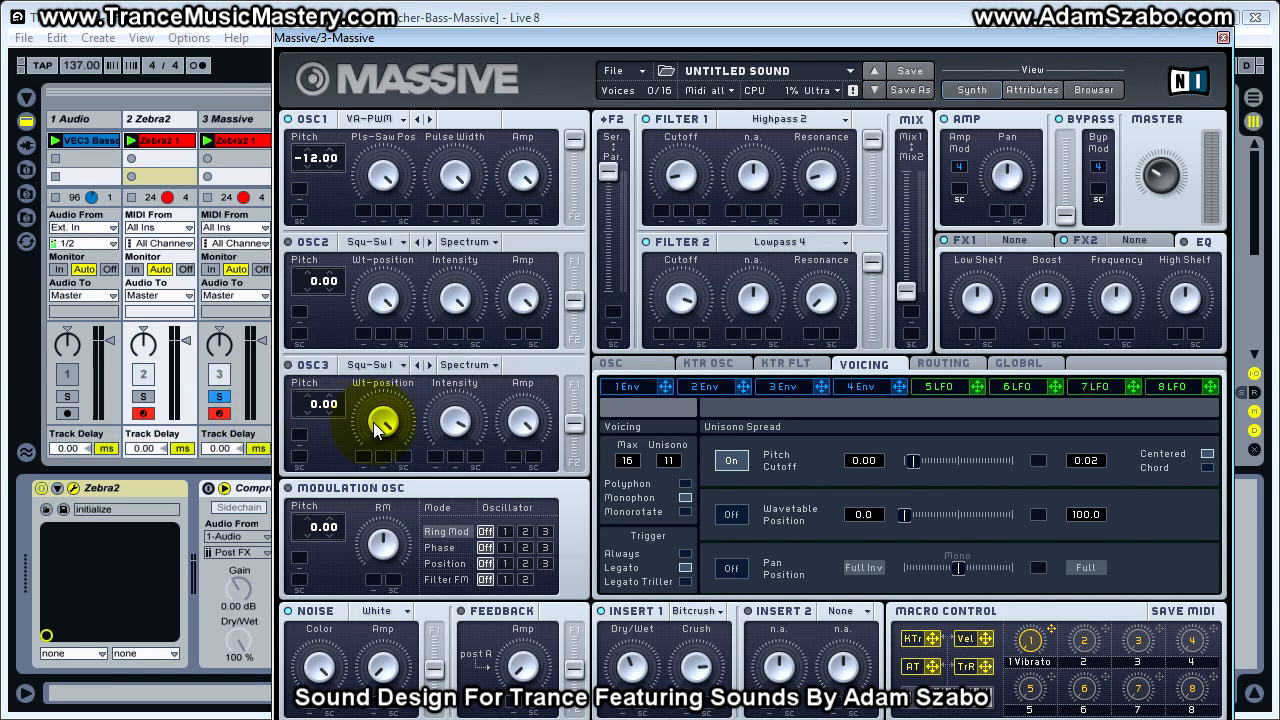
# Step: Enable the Compressor on the Zebra2 track, activate the Audio track, and play back with Zebra2 soloed
pyautogui.moveTo(423, 40); pyautogui.dragTo(434, 17)
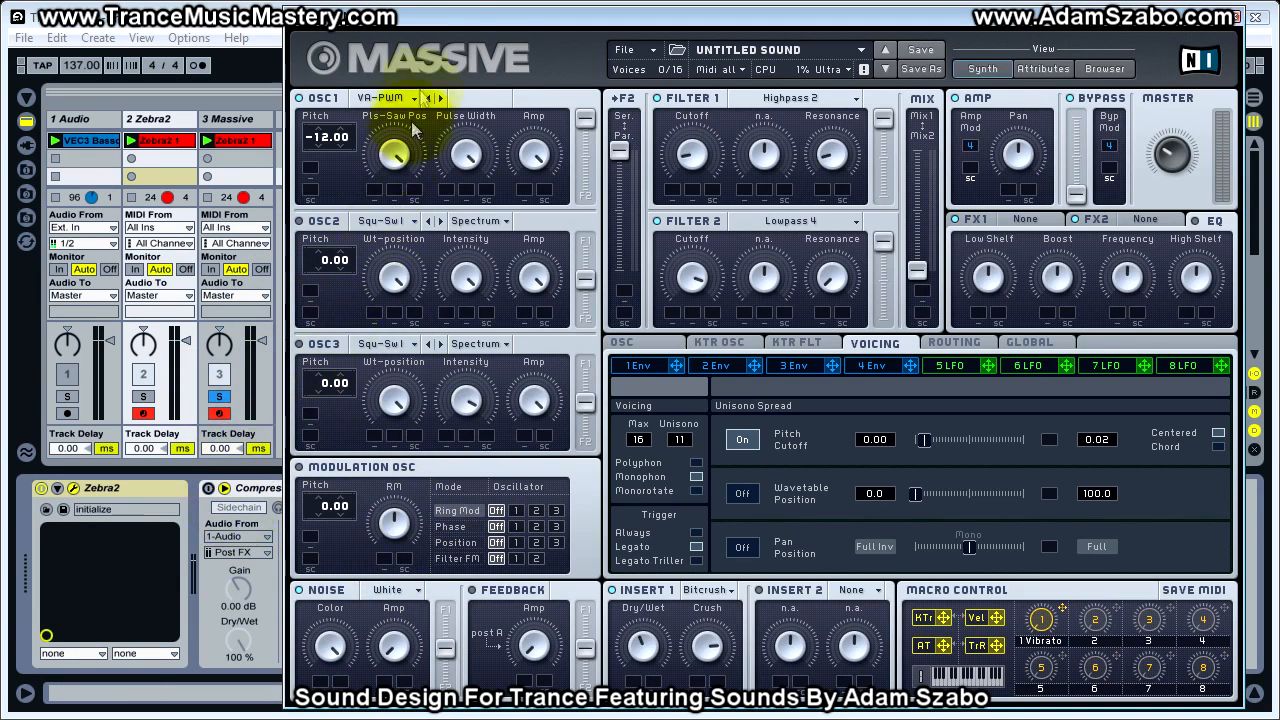
pyautogui.moveTo(442, 18); pyautogui.dragTo(840, 15)
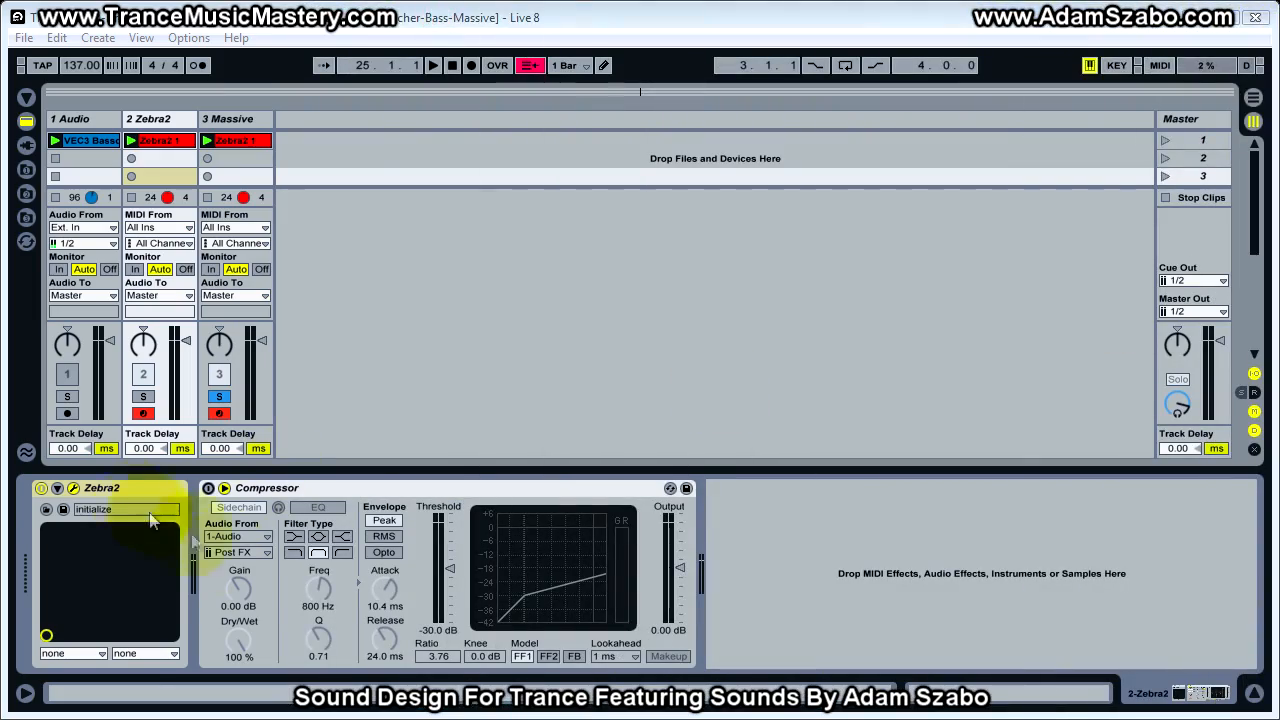
pyautogui.click(205, 488)
pyautogui.press('space')
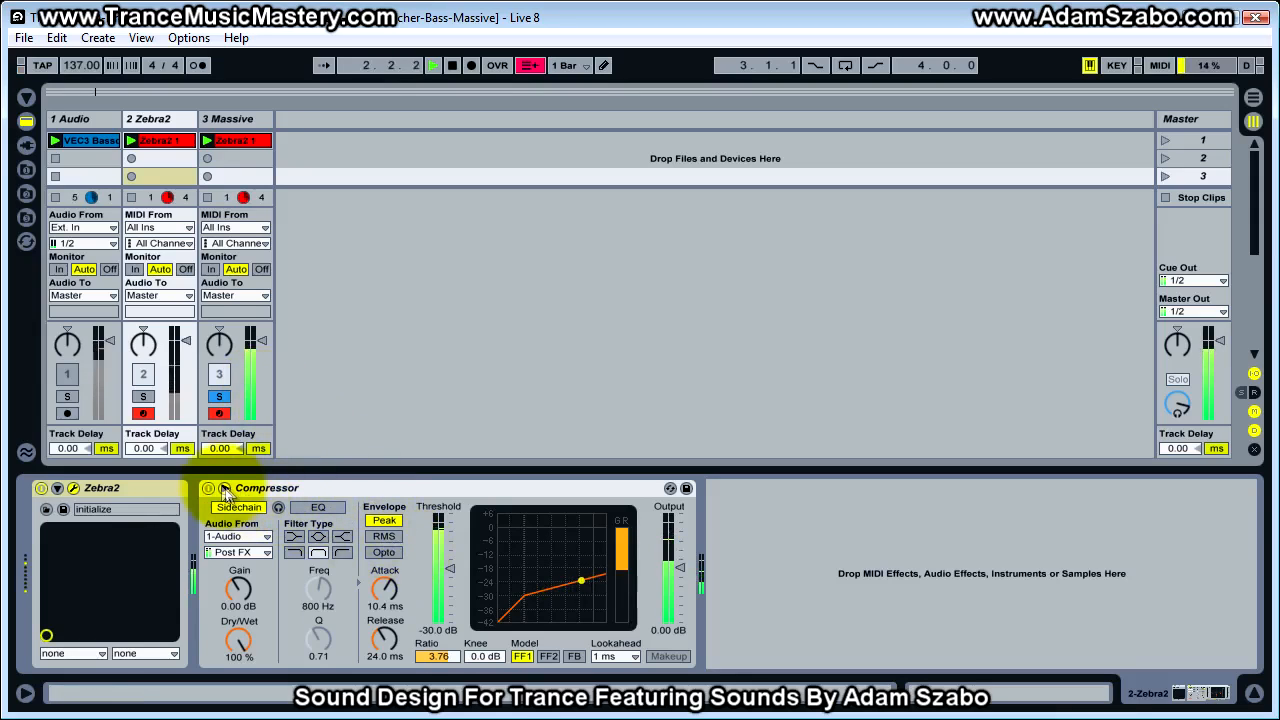
pyautogui.click(67, 373)
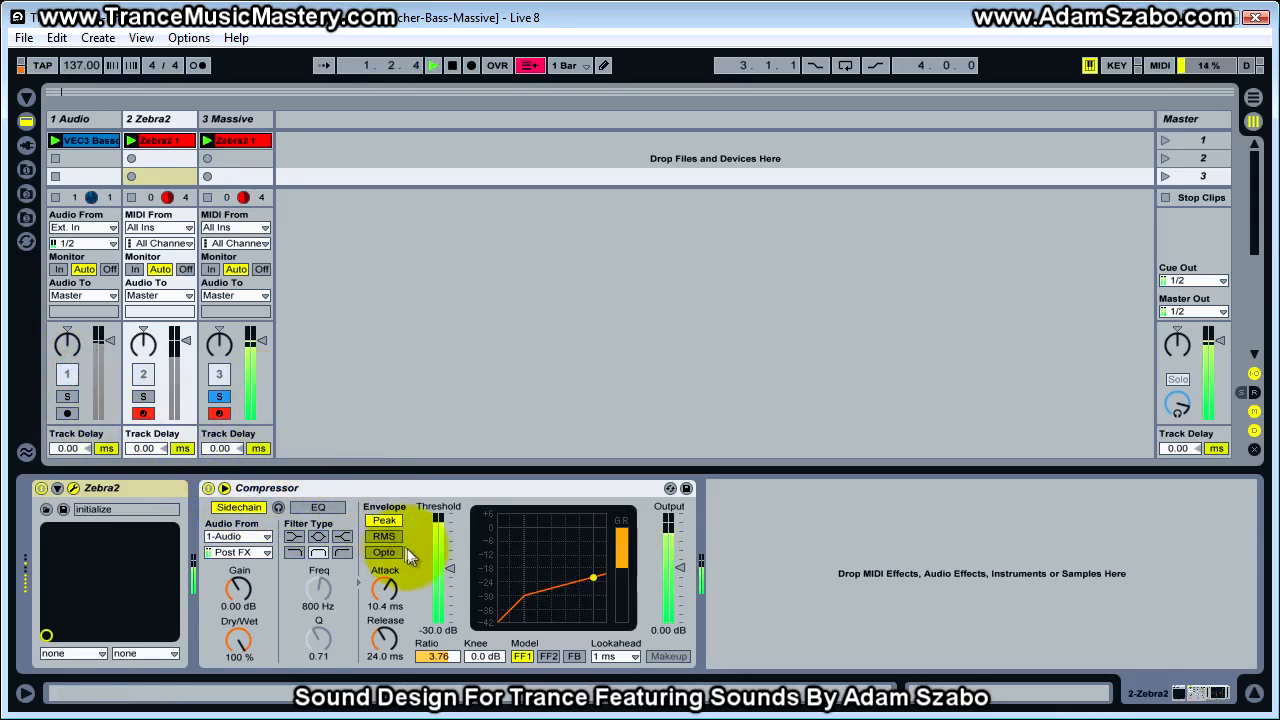
pyautogui.click(143, 396)
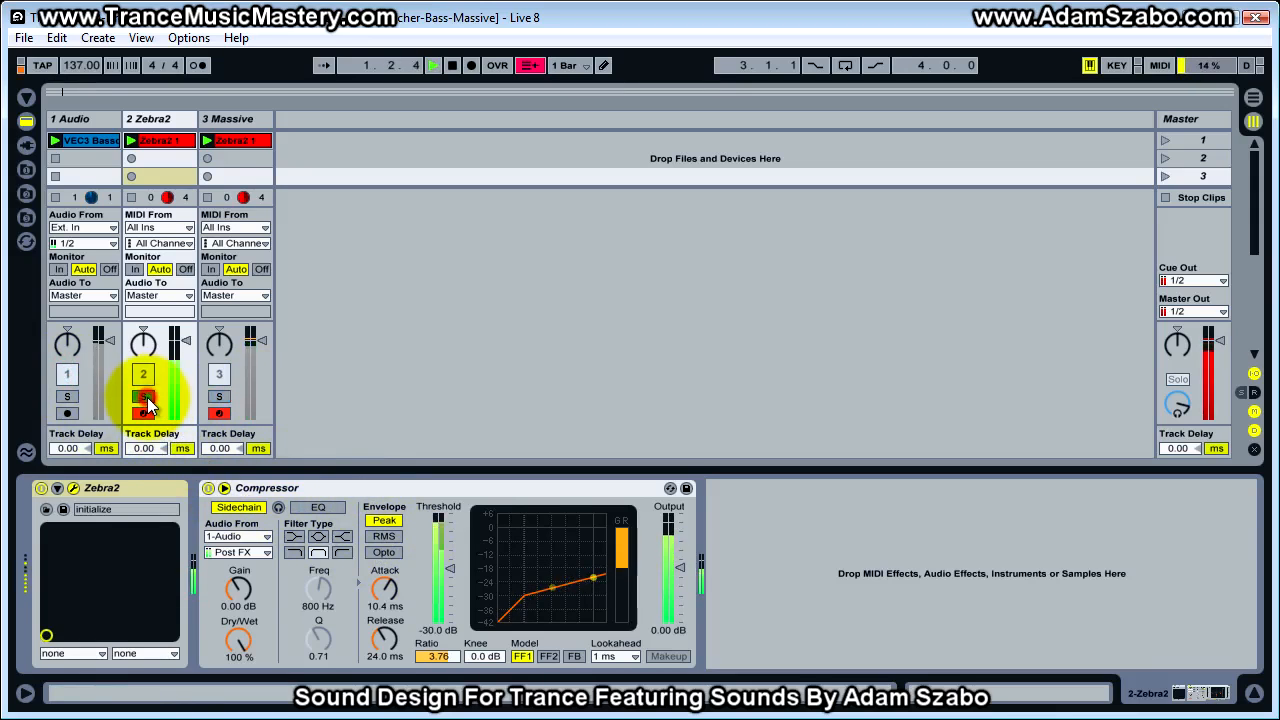
# Step: Enable the Compressor on the Massive track and solo that track during playback
pyautogui.click(216, 120)
pyautogui.click(209, 488)
pyautogui.click(209, 488)
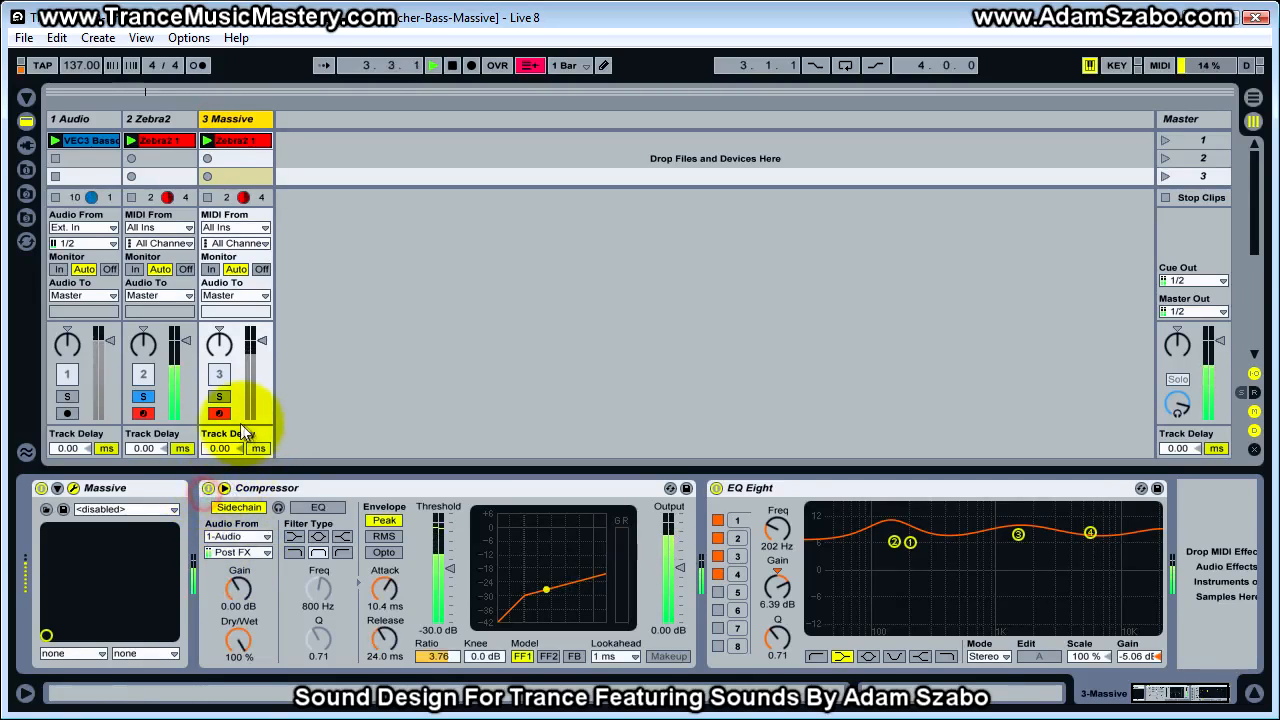
pyautogui.click(222, 397)
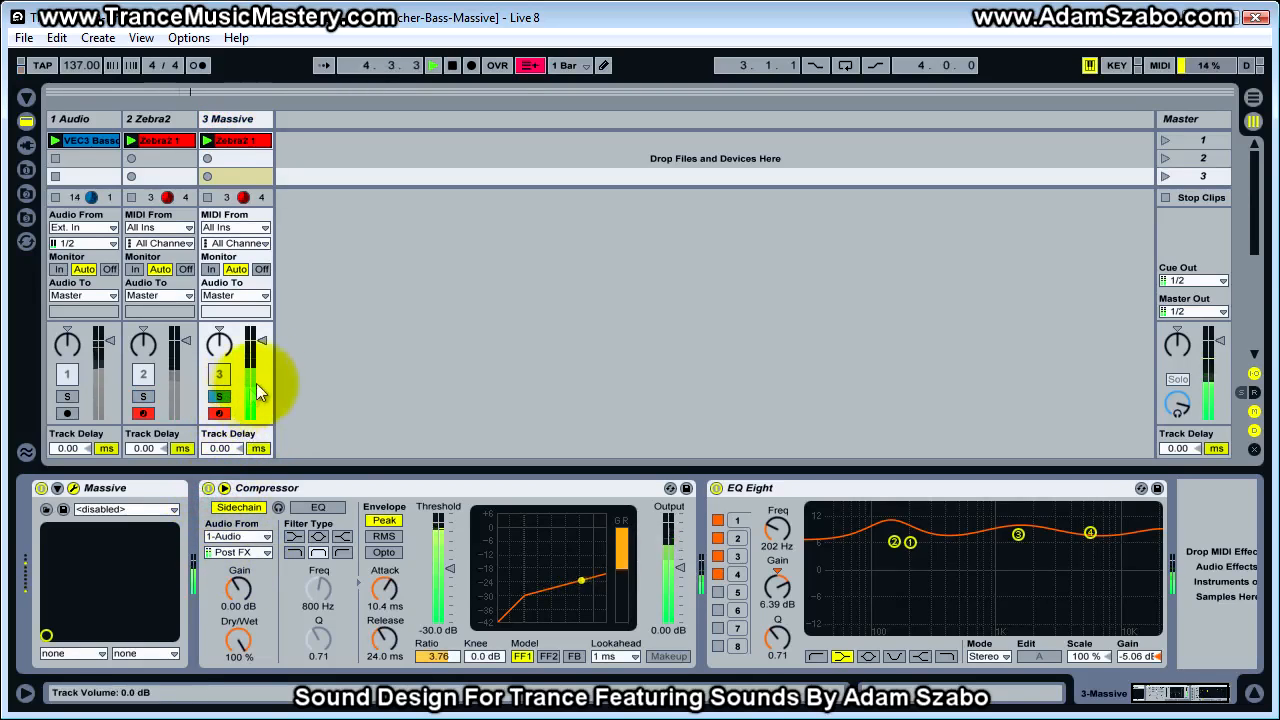
# Step: Fine-tune Massive's Master volume against Zebra2's level, alternating solo between the two tracks
pyautogui.moveTo(1279, 112); pyautogui.dragTo(618, 15)
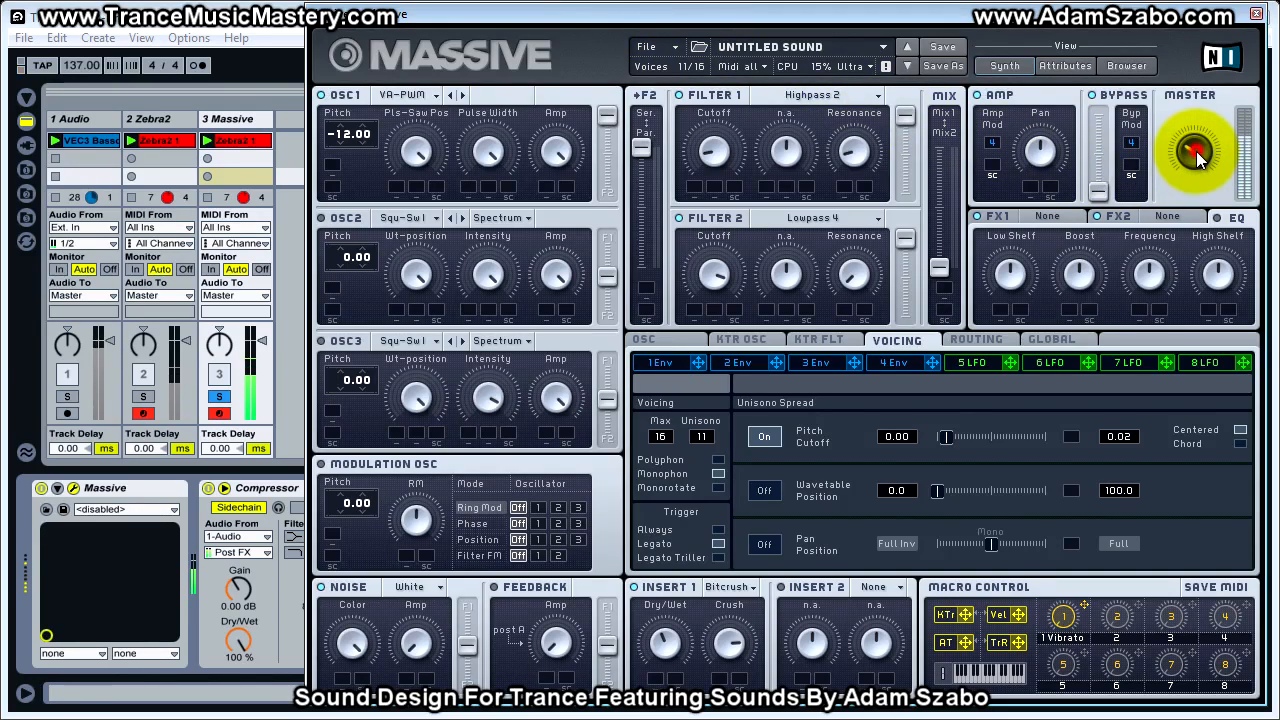
pyautogui.click(143, 397)
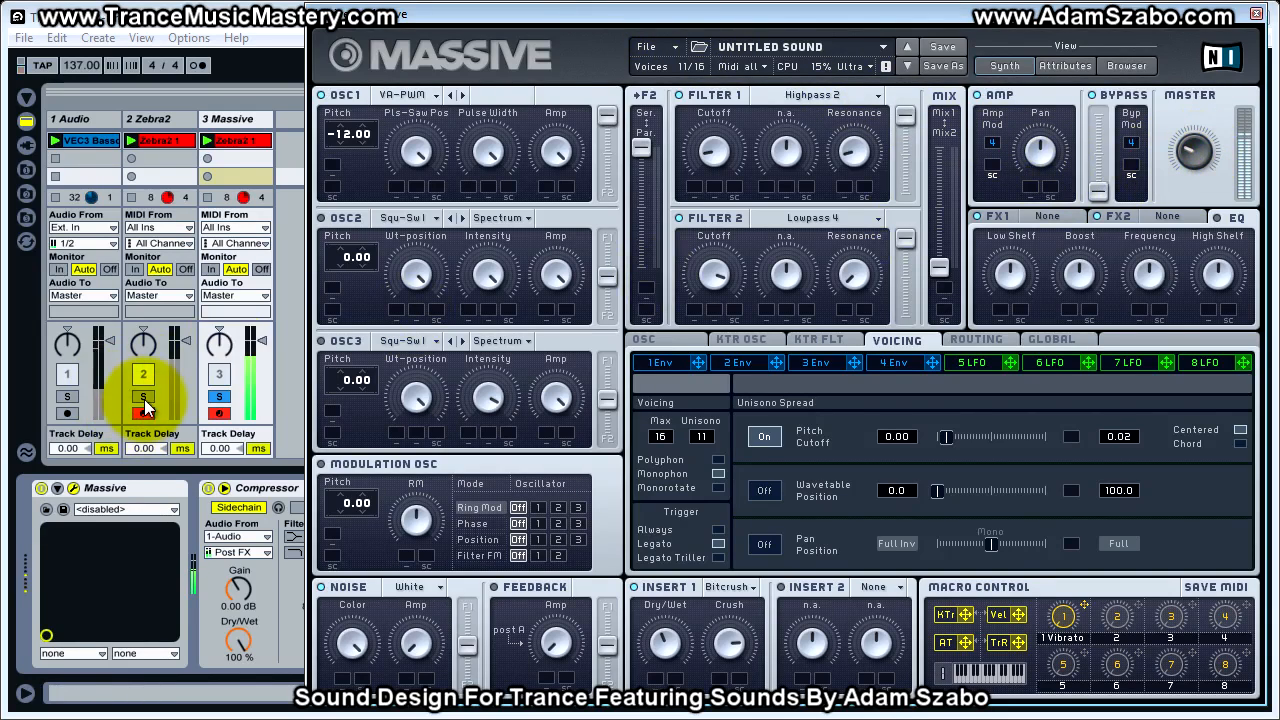
pyautogui.click(219, 397)
pyautogui.moveTo(1179, 154); pyautogui.dragTo(1182, 149)
pyautogui.click(143, 397)
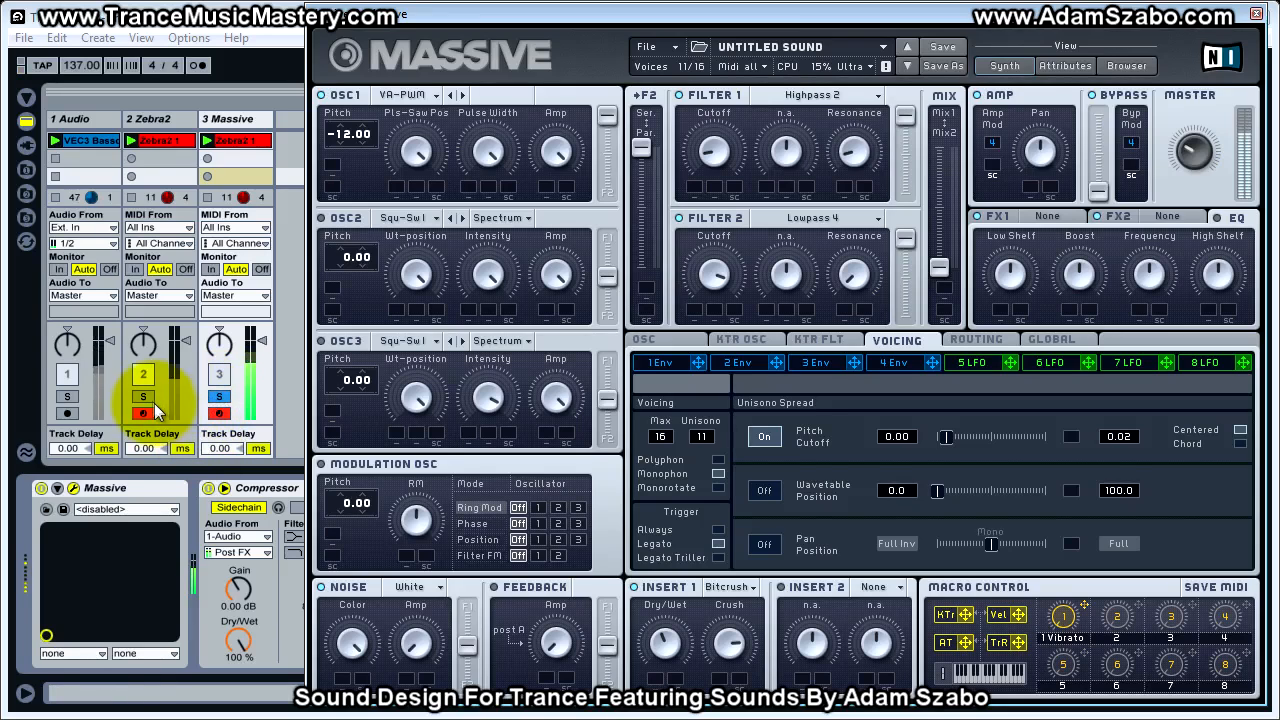
pyautogui.click(222, 398)
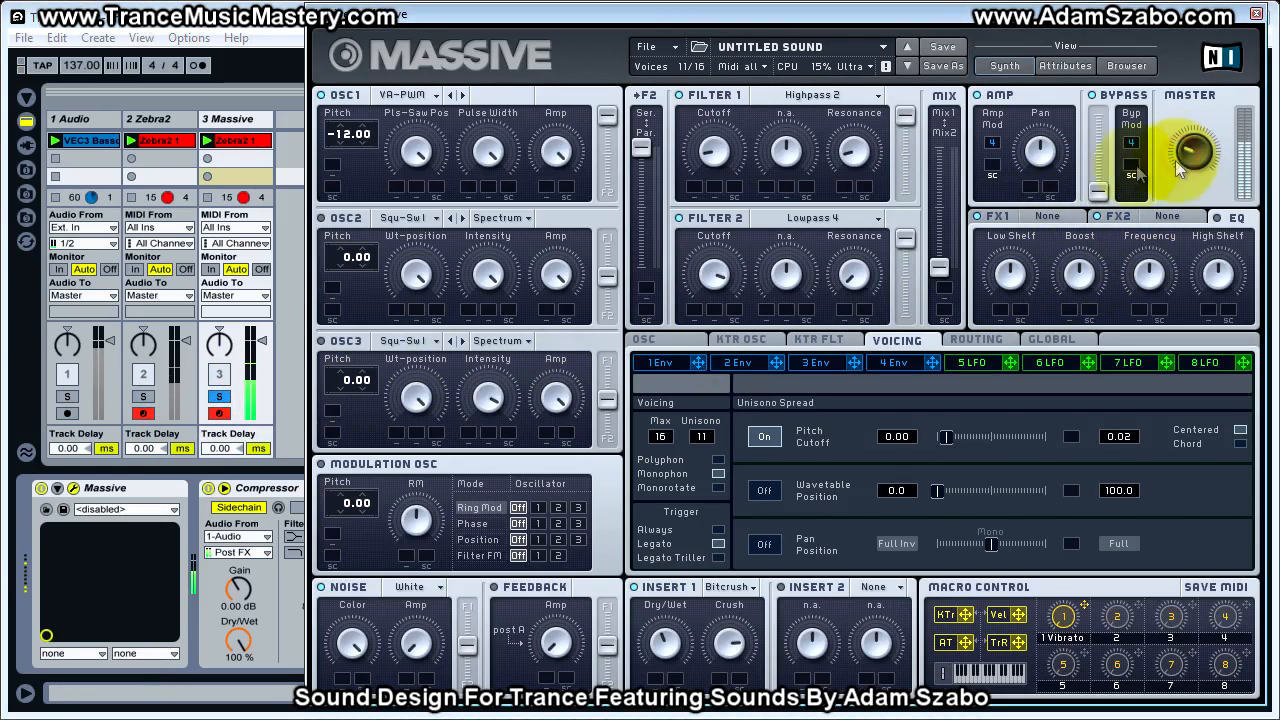
# Step: Compare the sidechained Zebra2 and Massive basses by switching solo back and forth, ending on Massive
pyautogui.click(143, 397)
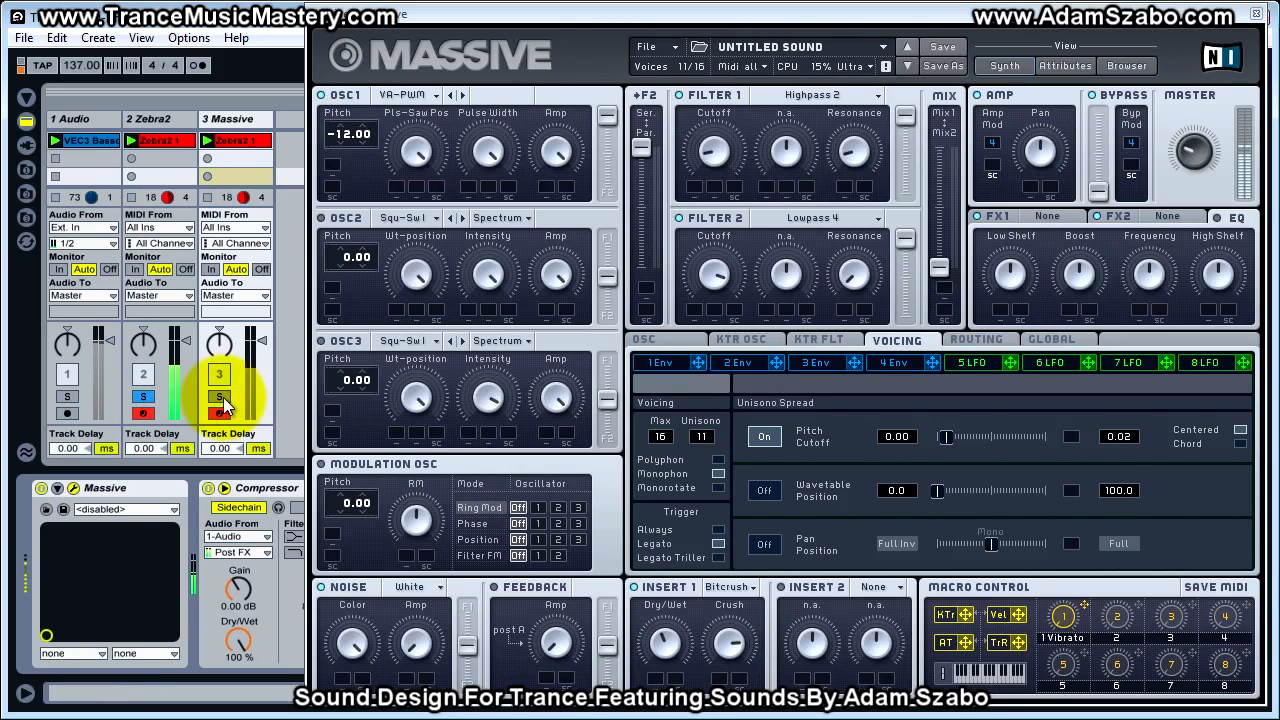
pyautogui.click(220, 398)
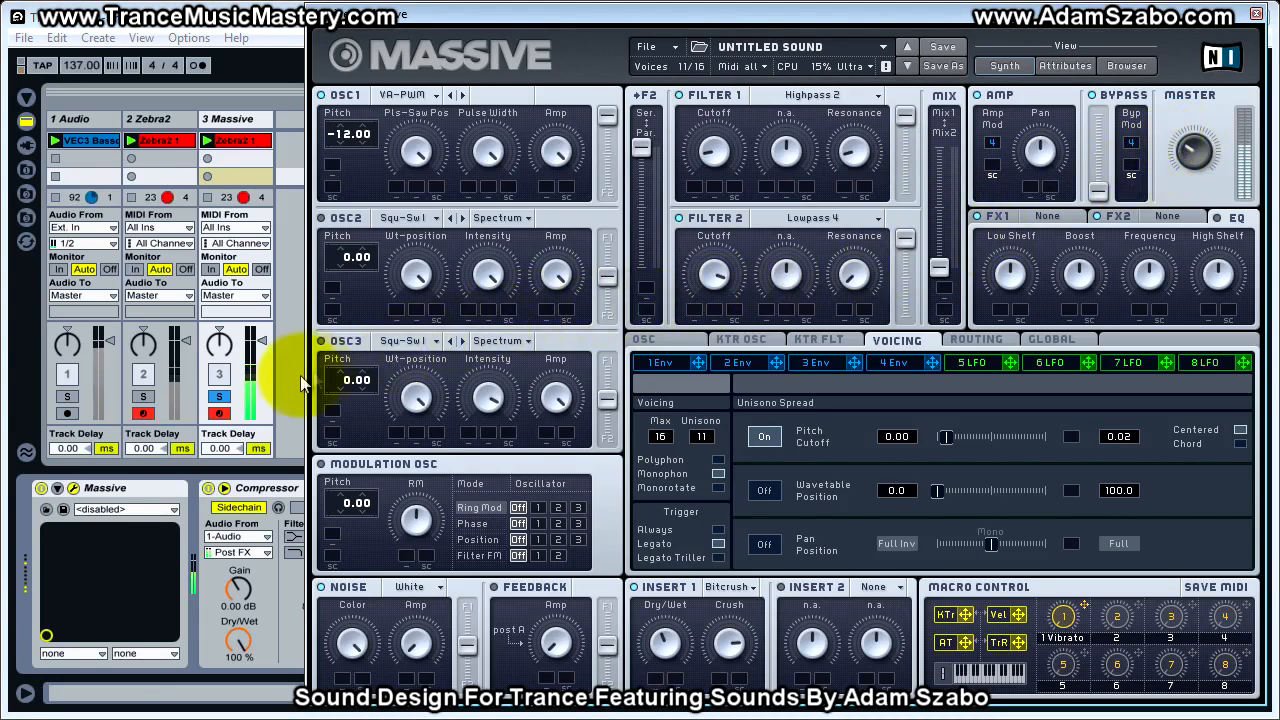
pyautogui.click(144, 399)
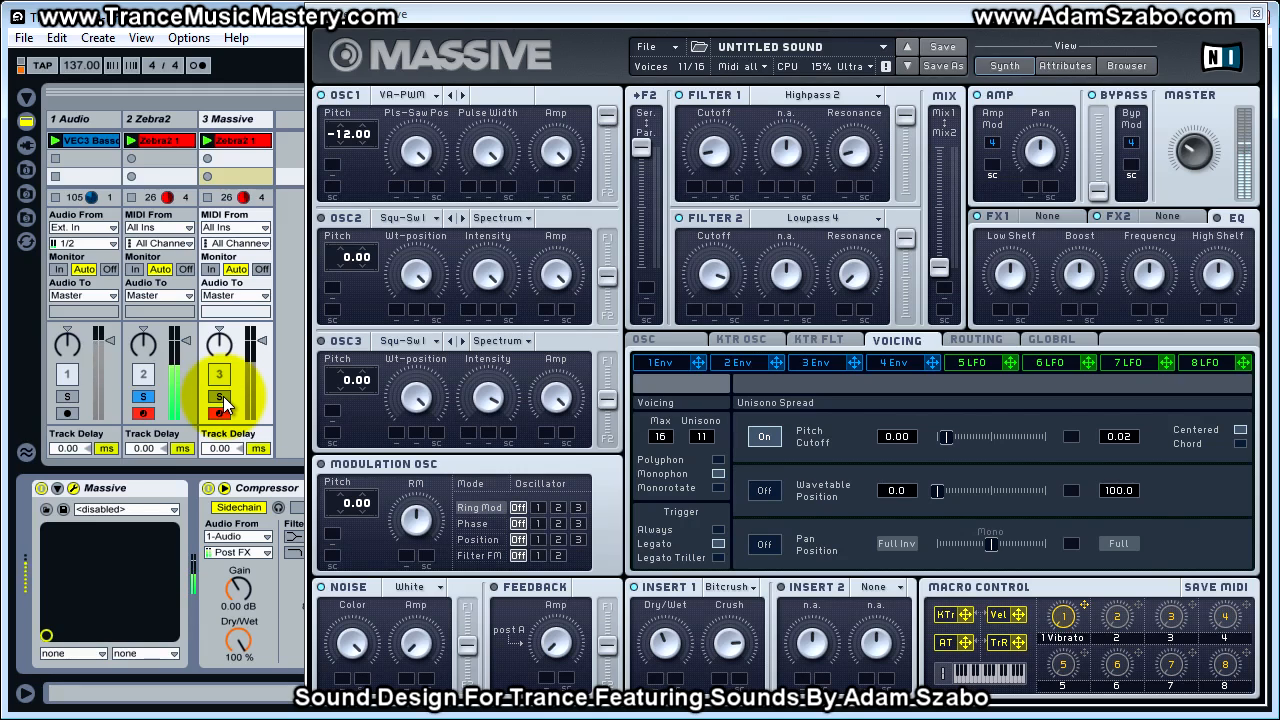
pyautogui.click(223, 396)
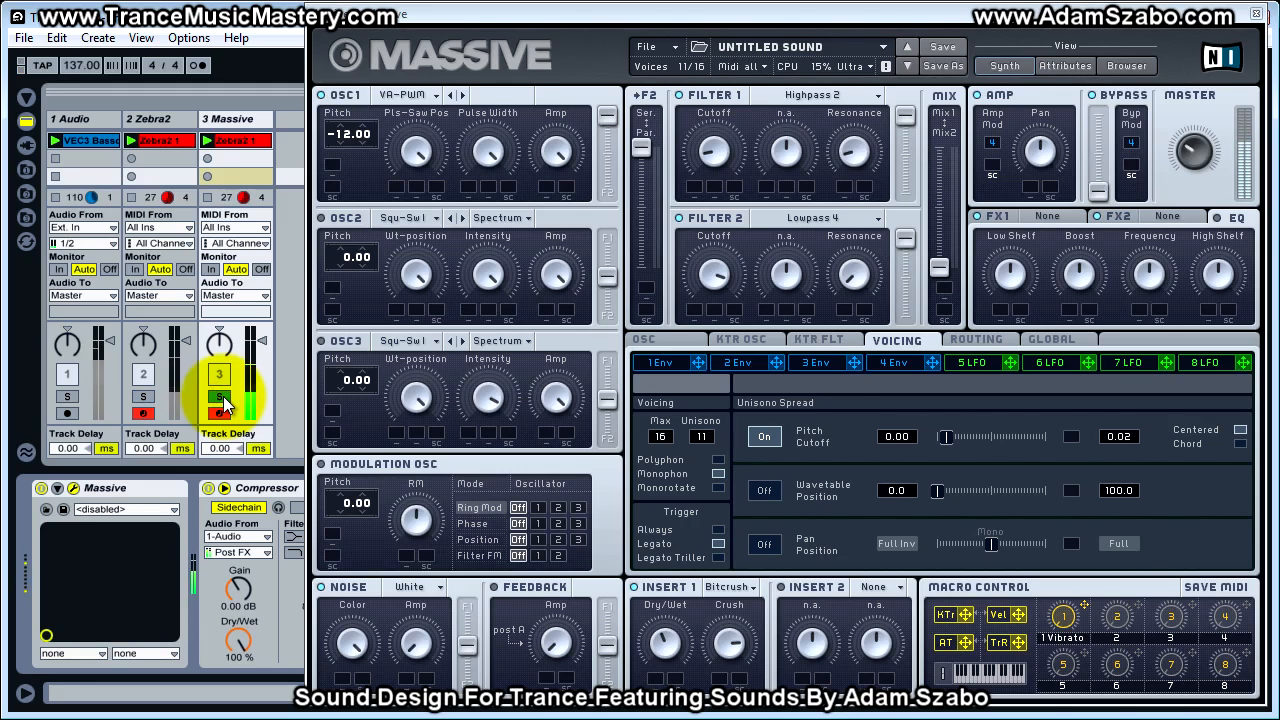